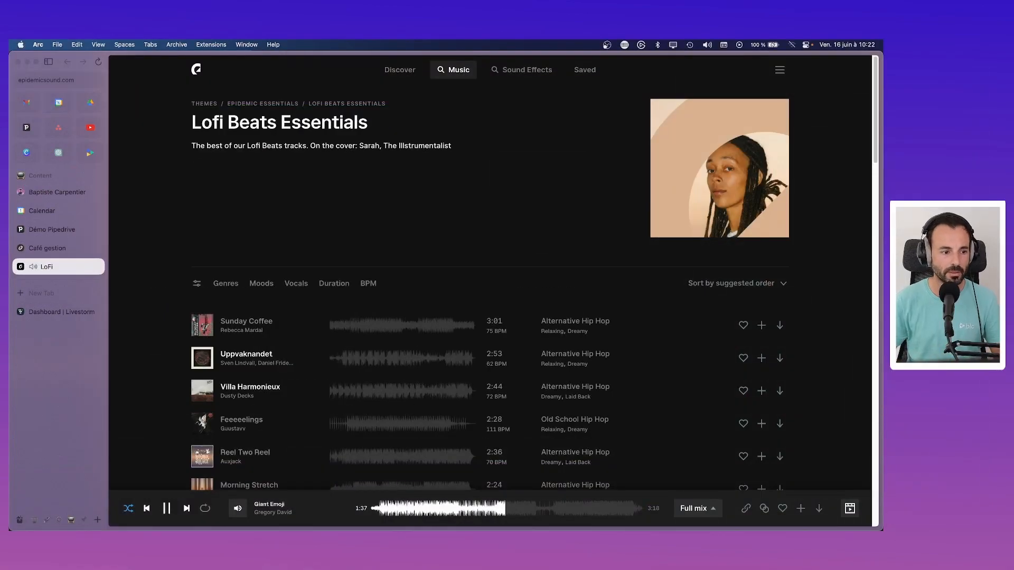
Step: From the Livestorm dashboard tab, search Google for 'livestorm' in a new tab
click(73, 313)
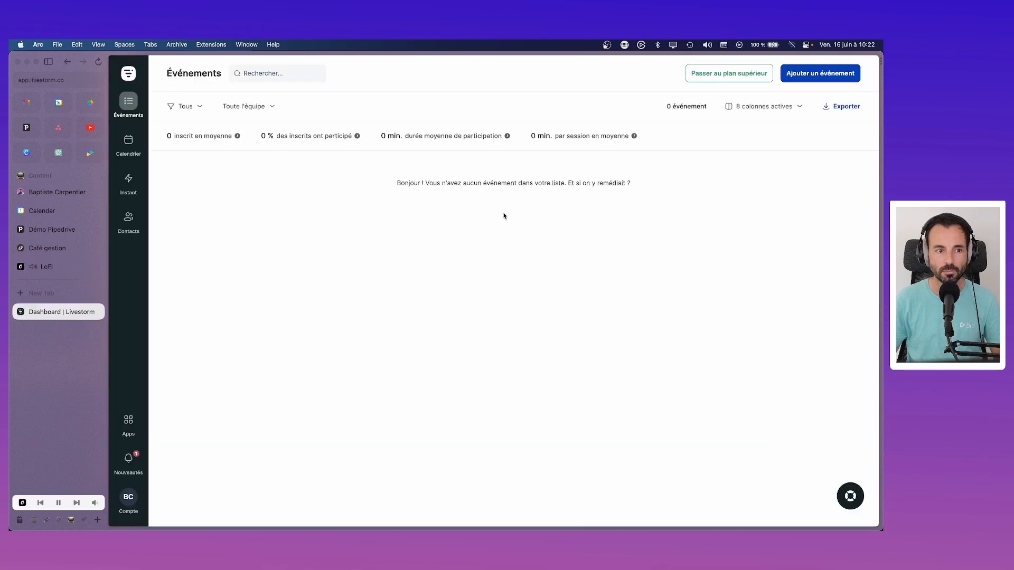
key(super+t)
text(l)
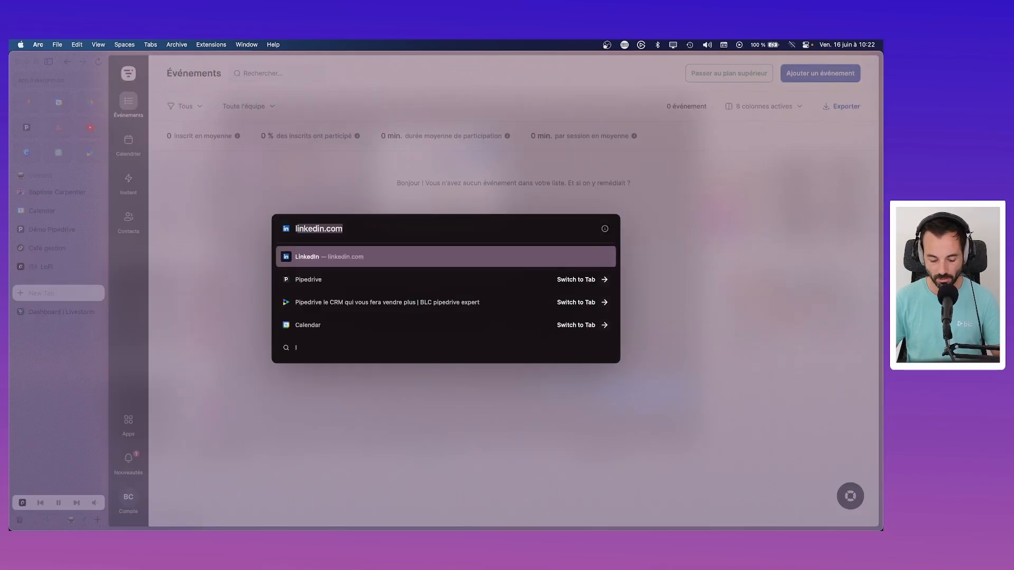
text(ivestorm)
key(Return)
Step: Open the Livestorm homepage from the Google results, after revisiting the results once
click(233, 167)
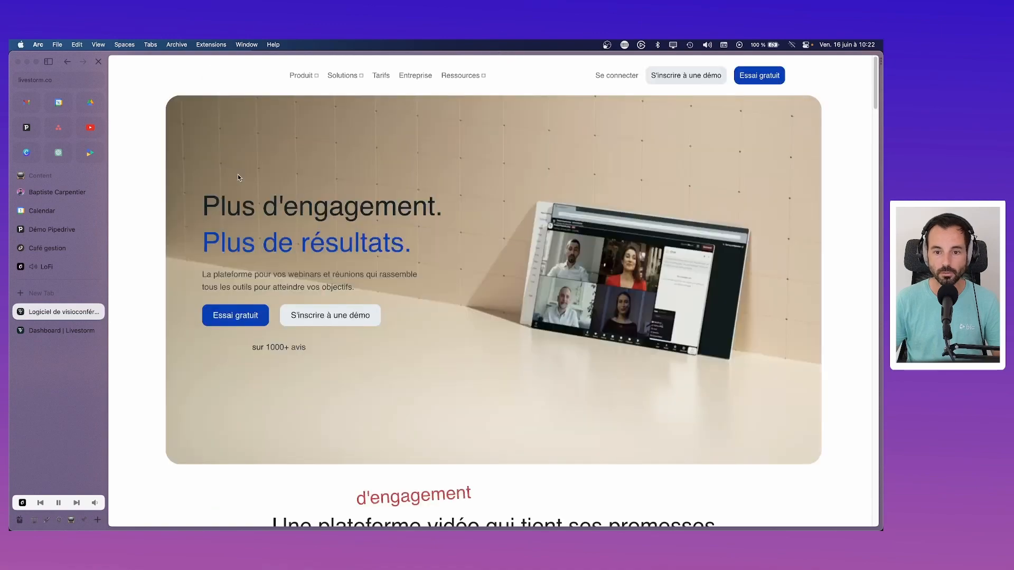
key(super+bracketleft)
scroll(603, 235, down, 2)
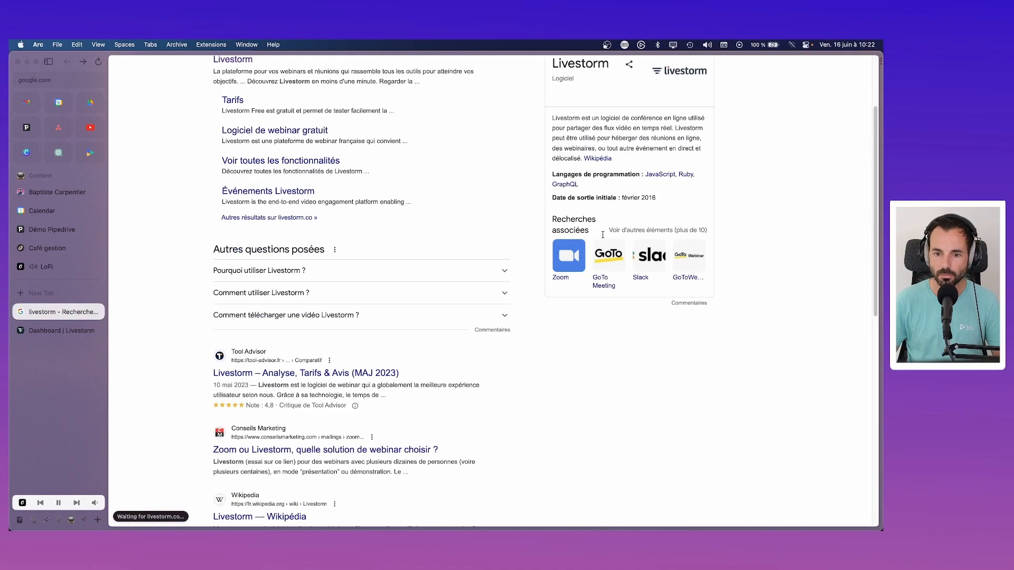
scroll(602, 235, down, 1)
scroll(526, 156, up, 4)
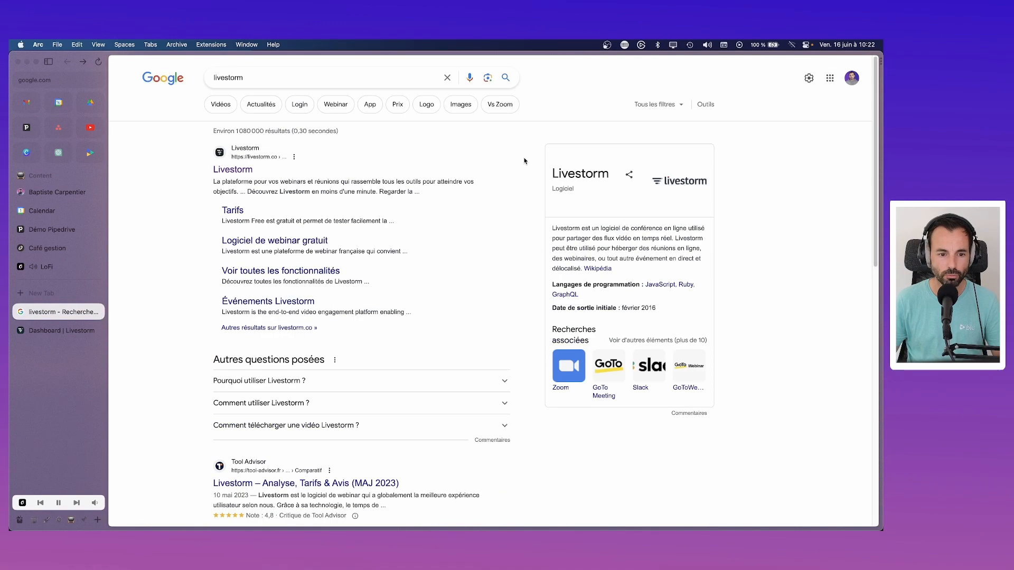
click(228, 168)
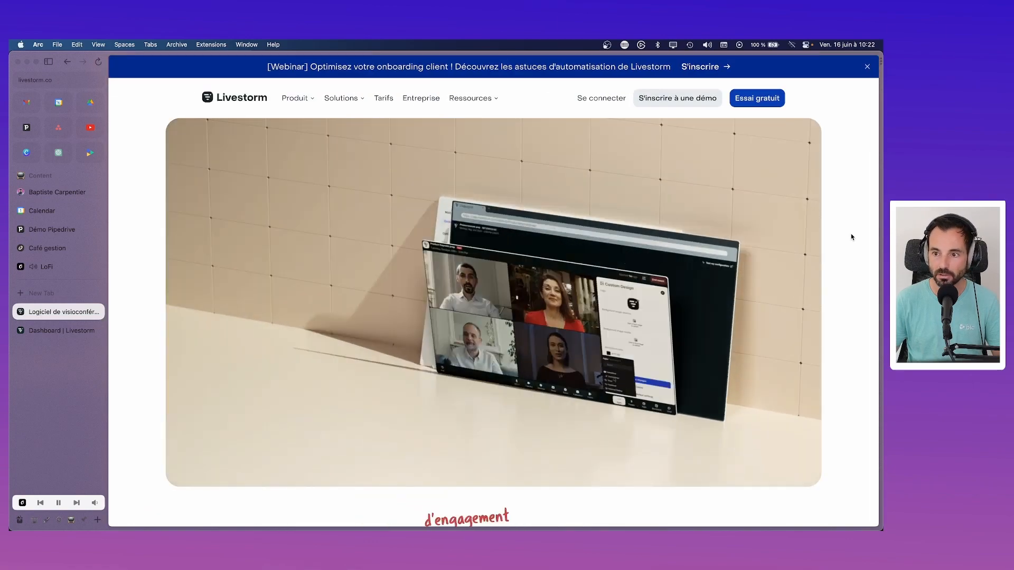
scroll(851, 237, down, 20)
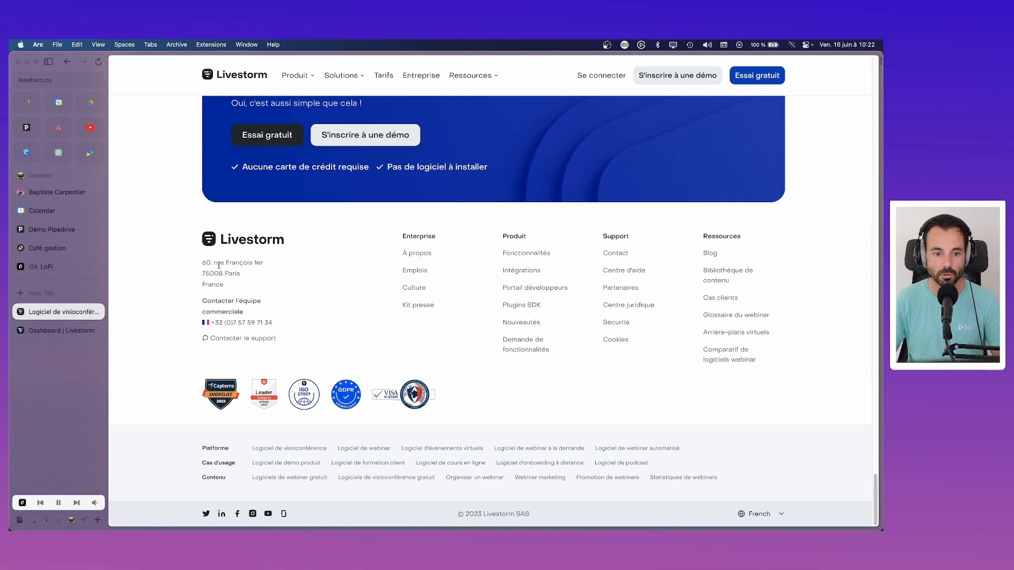
scroll(433, 164, up, 20)
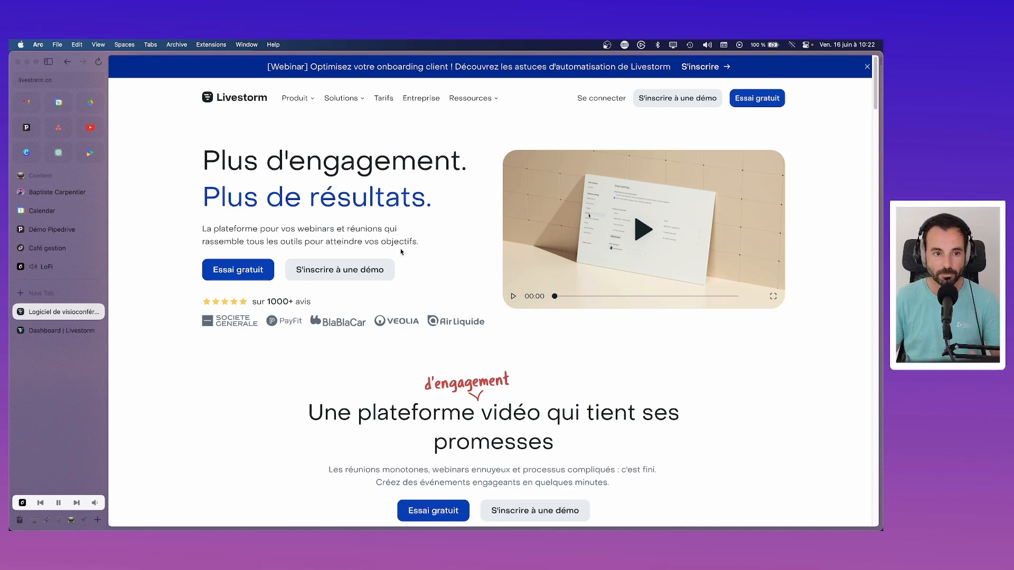
mouse_move(308, 102)
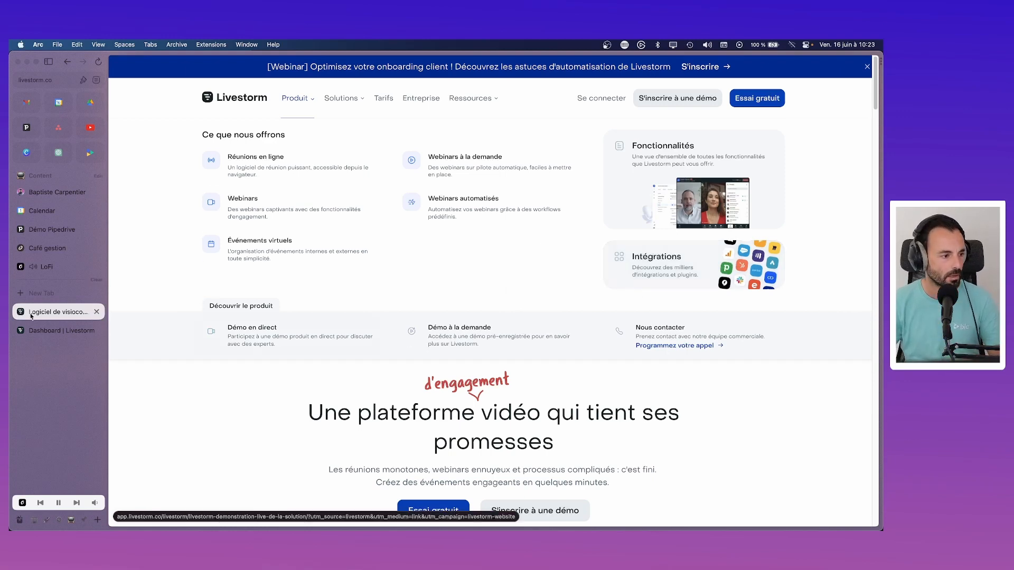
click(46, 268)
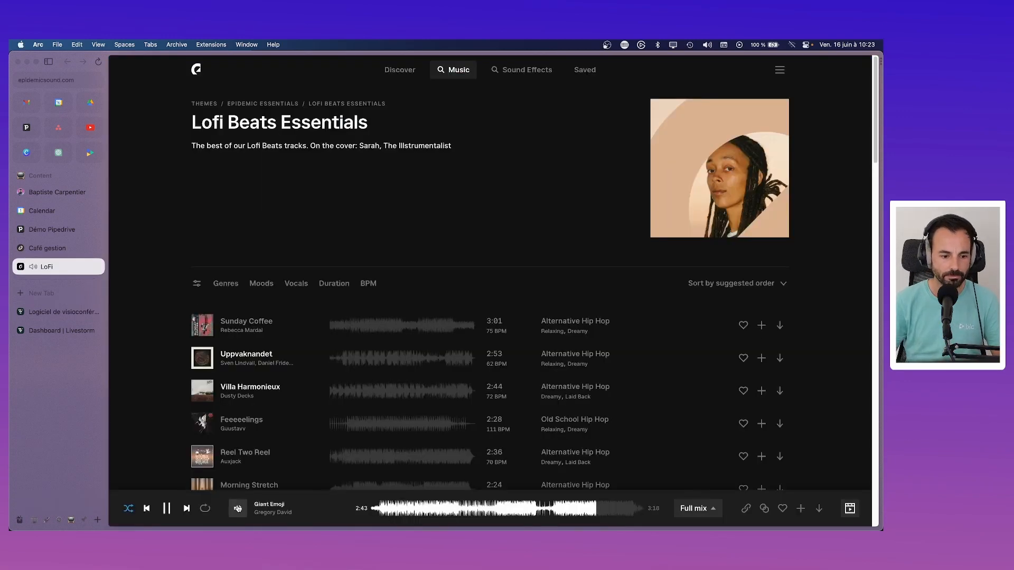
mouse_move(238, 508)
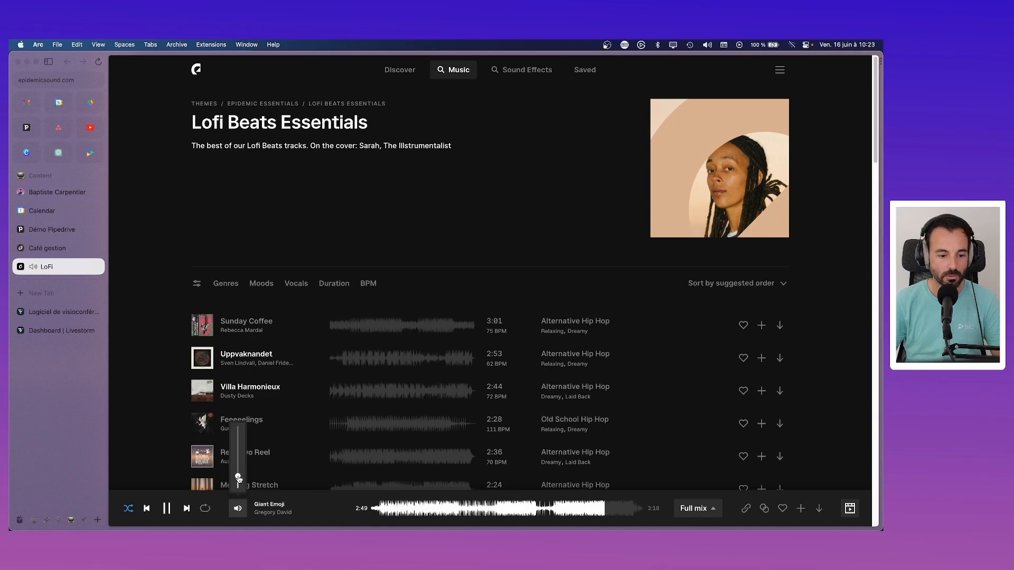
click(55, 330)
click(100, 315)
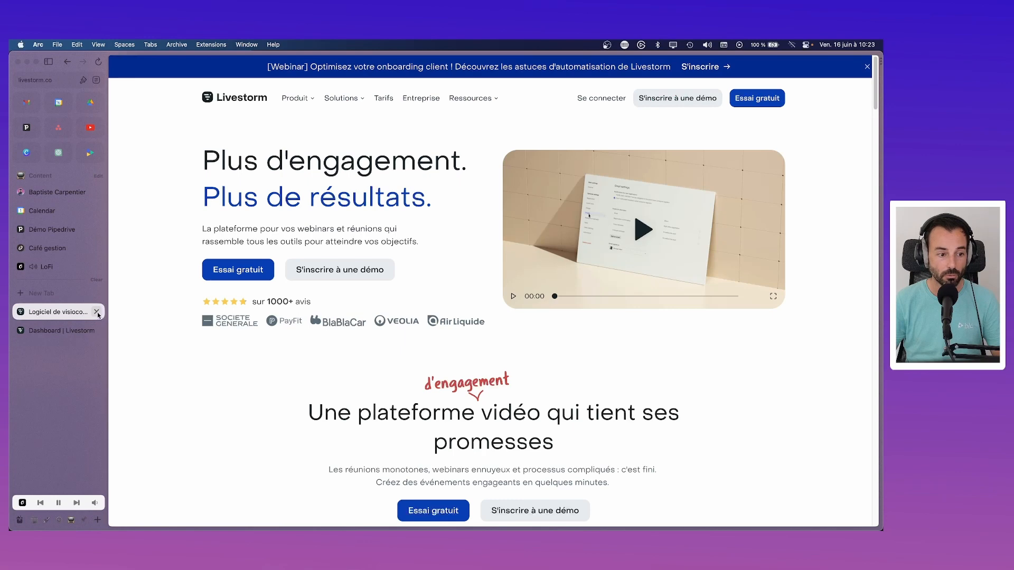
Step: Close the Livestorm website tab and open the account menu from the Compte avatar
click(97, 312)
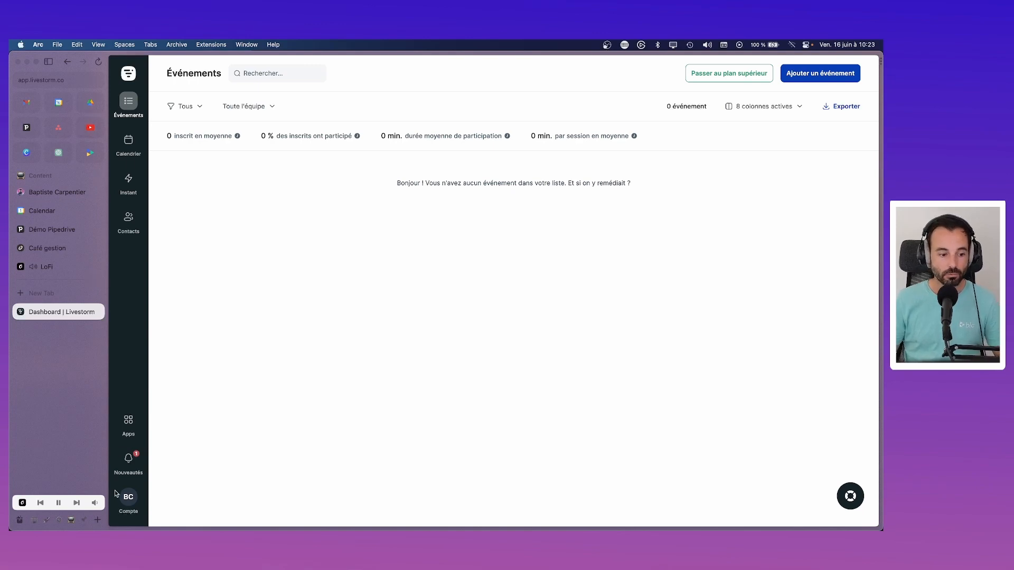
click(132, 500)
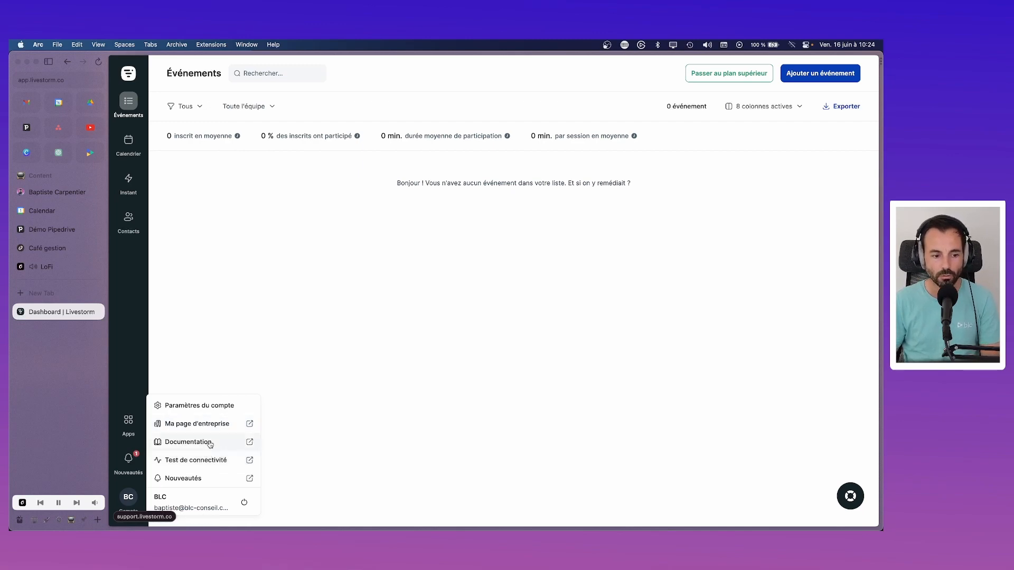
click(209, 459)
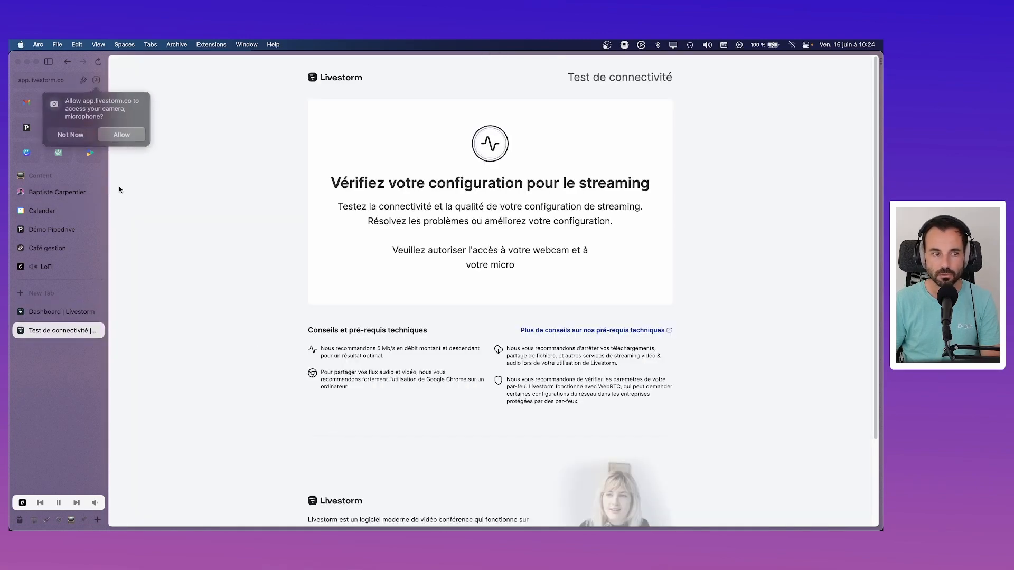
click(71, 134)
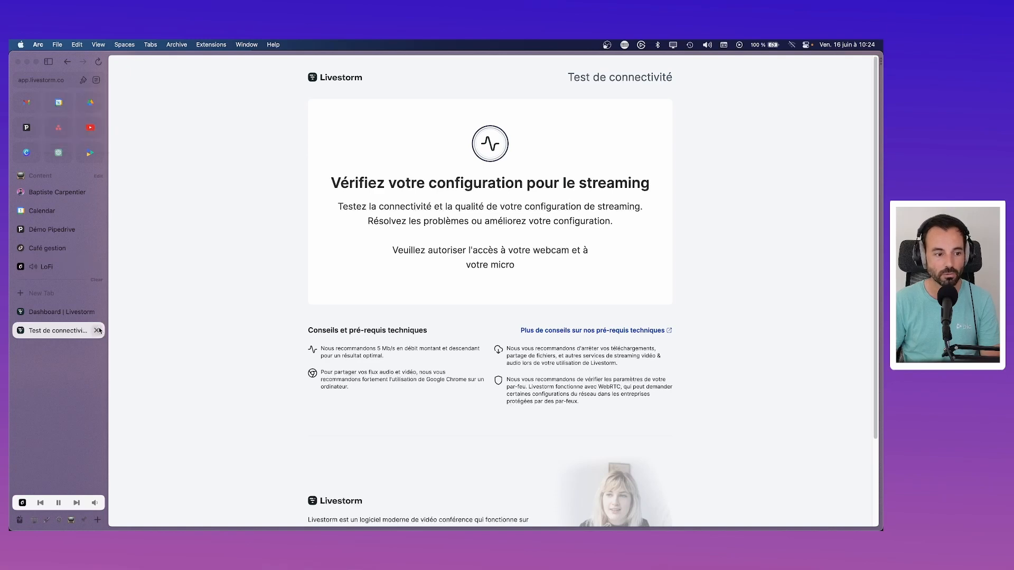
click(98, 331)
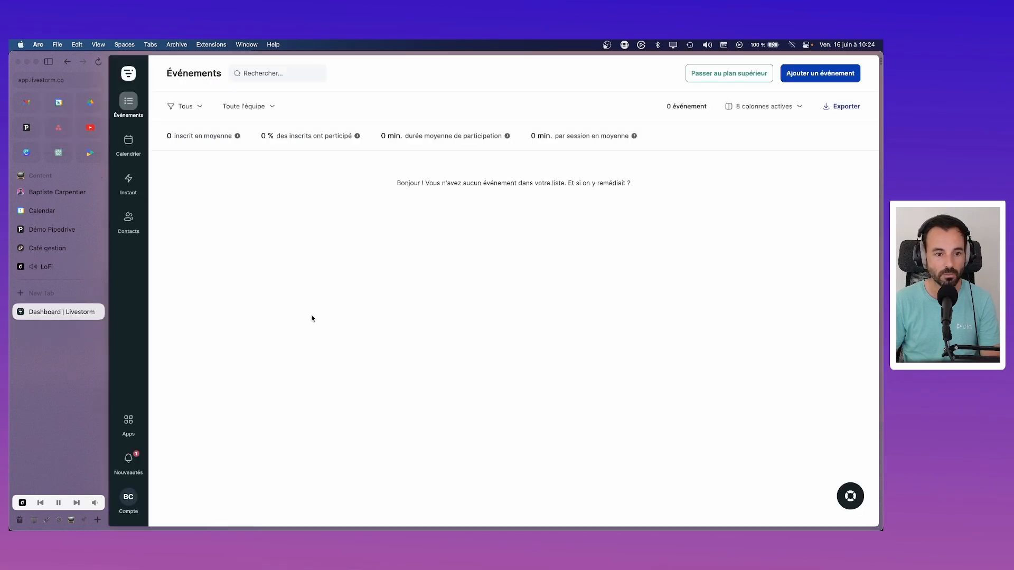
click(121, 513)
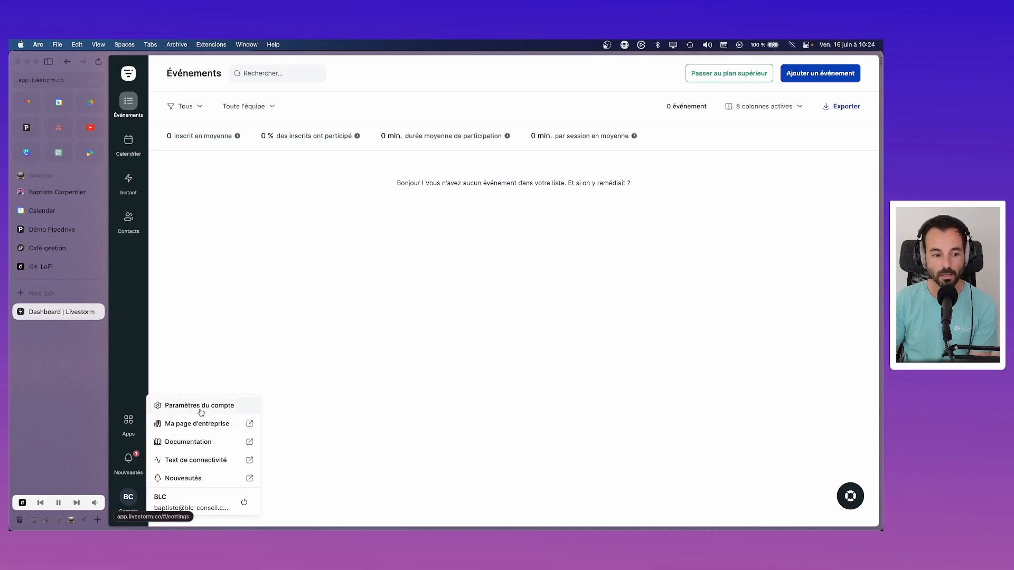
click(200, 406)
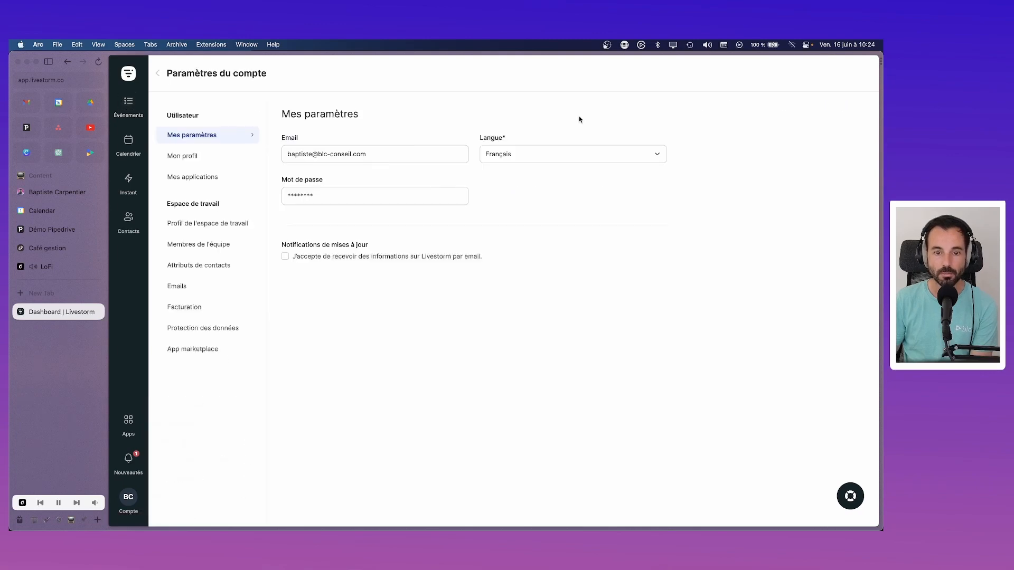
click(199, 156)
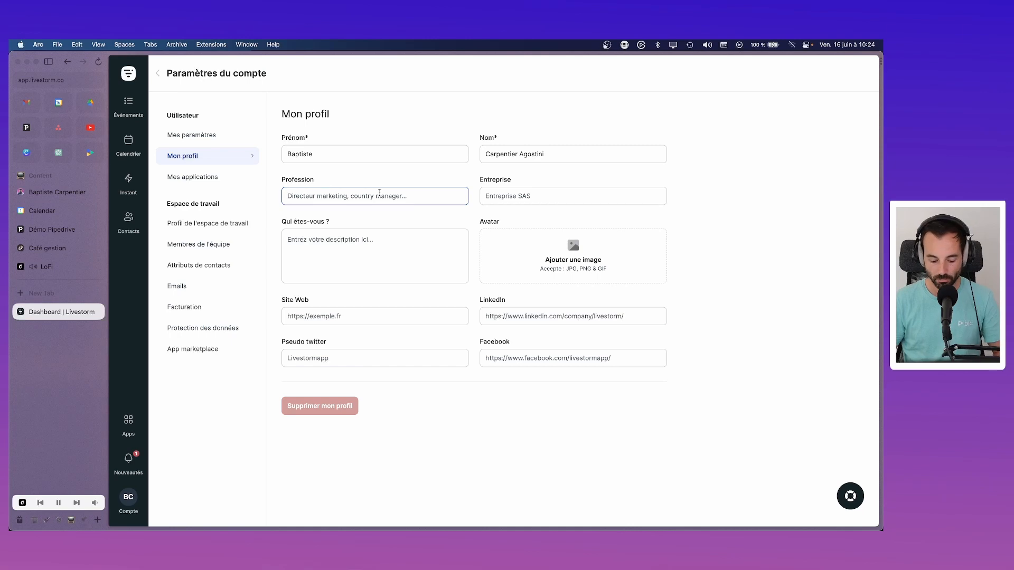
text(Marketing)
key(Tab)
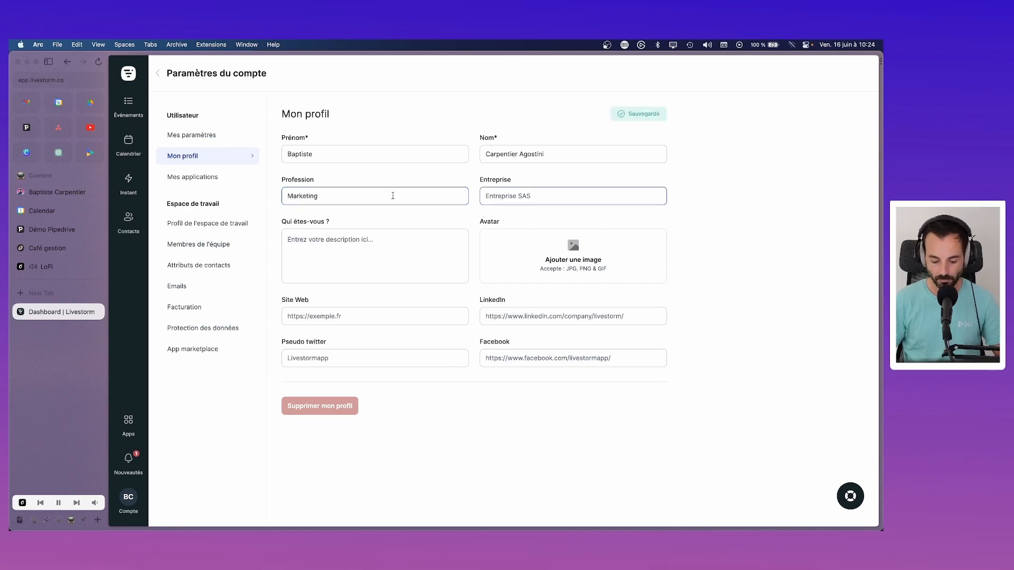
text(BLC)
key(Tab)
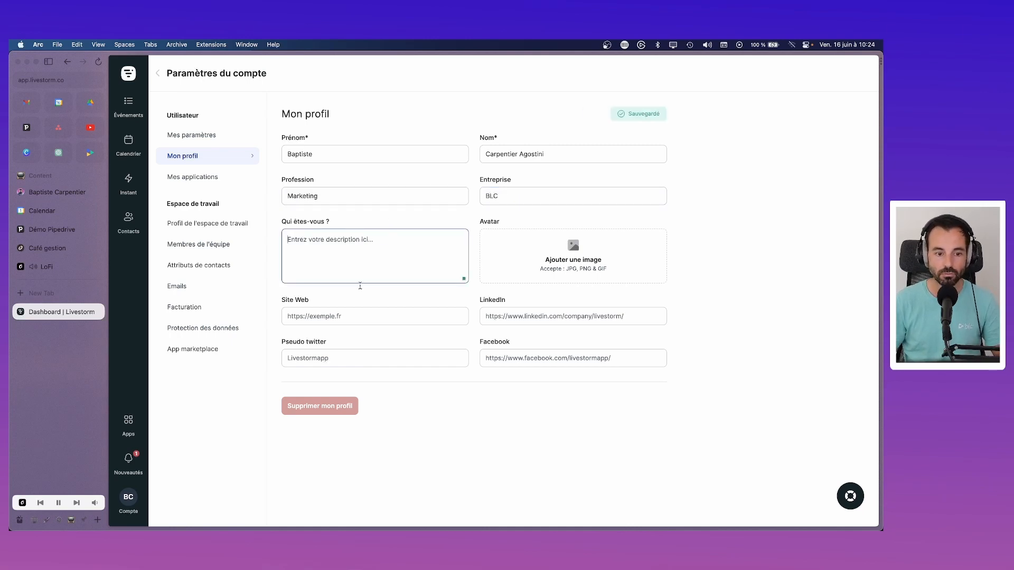
click(327, 318)
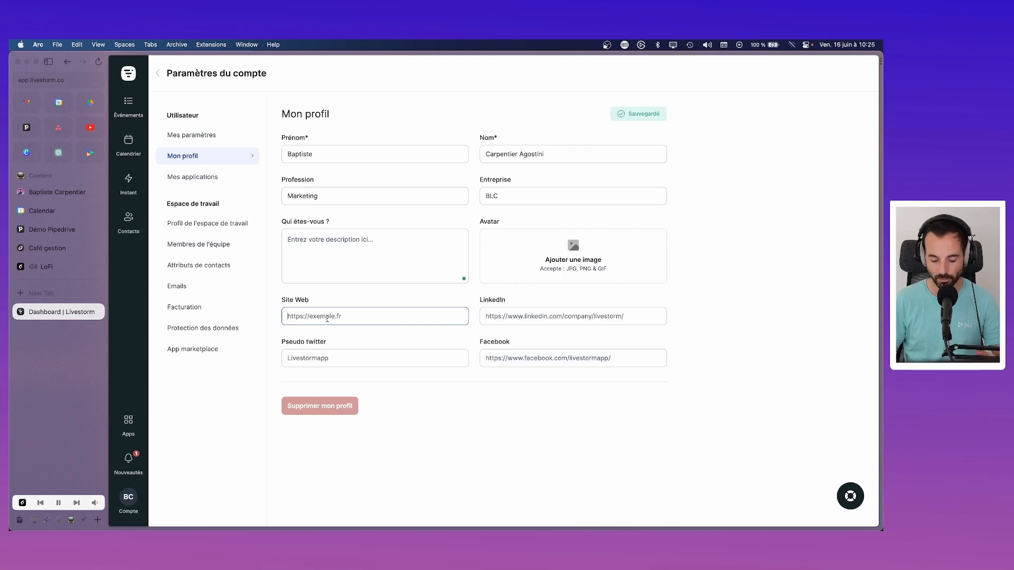
text(https://)
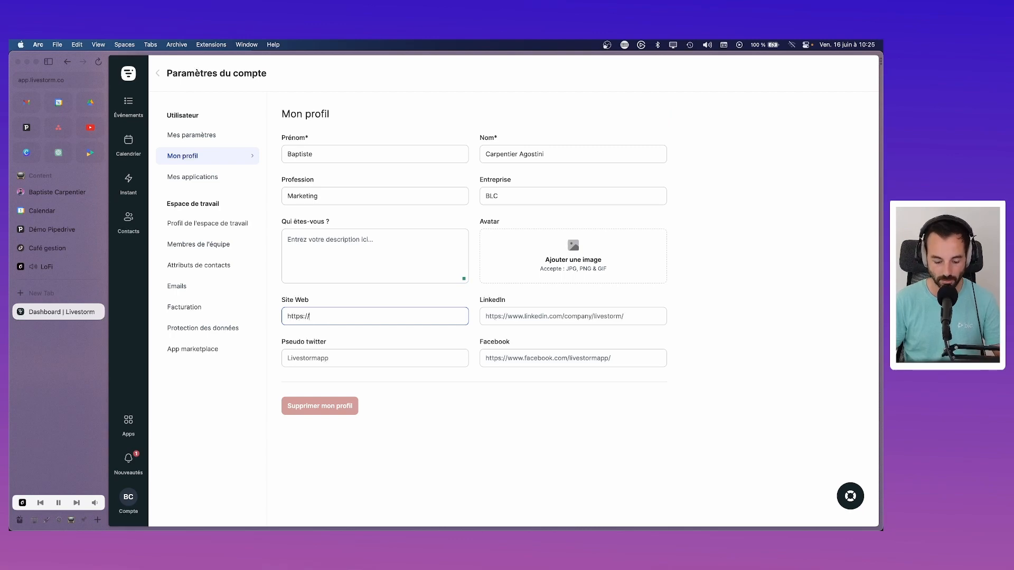
text(blc-conseil.com)
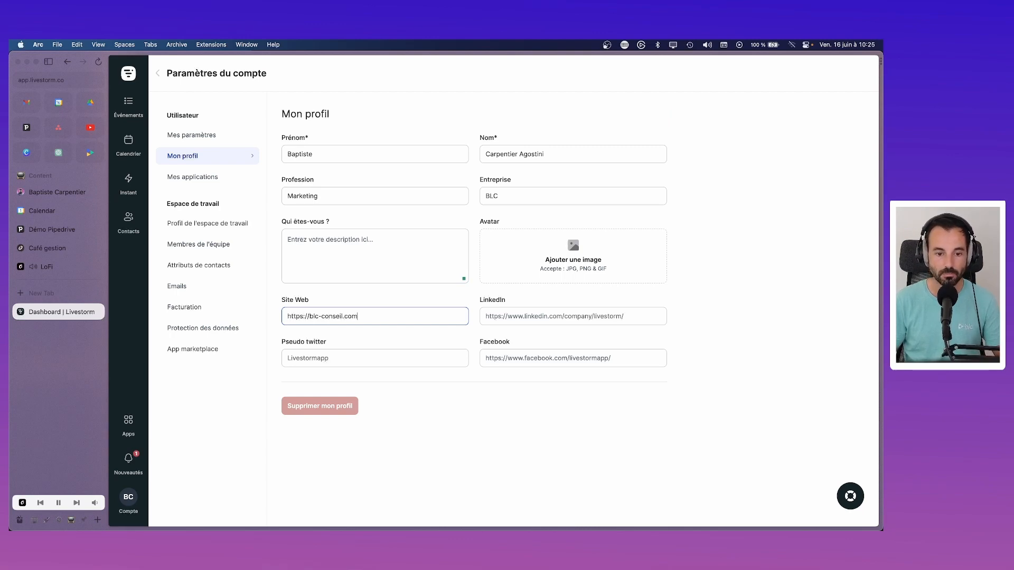
key(Tab)
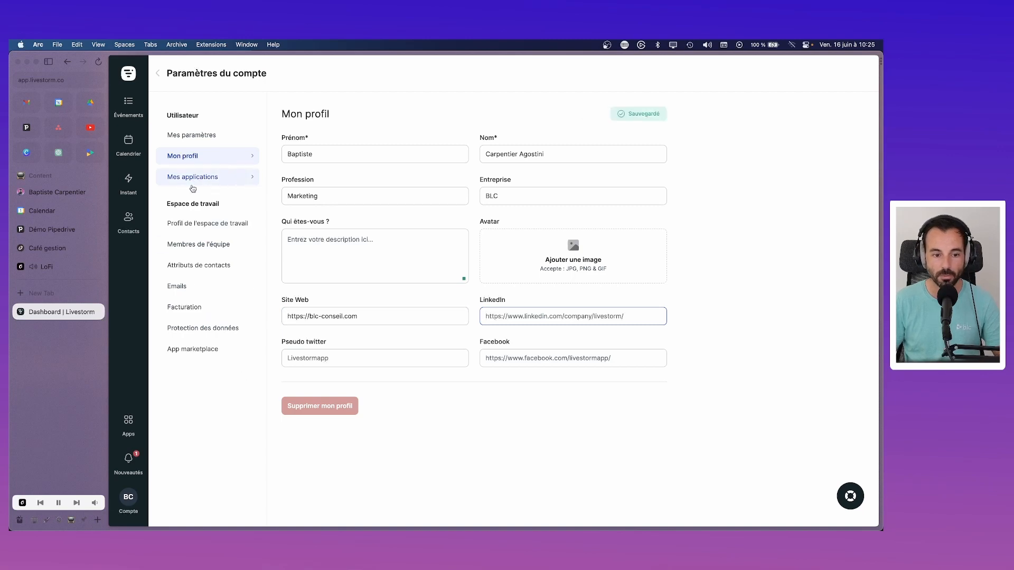
click(192, 185)
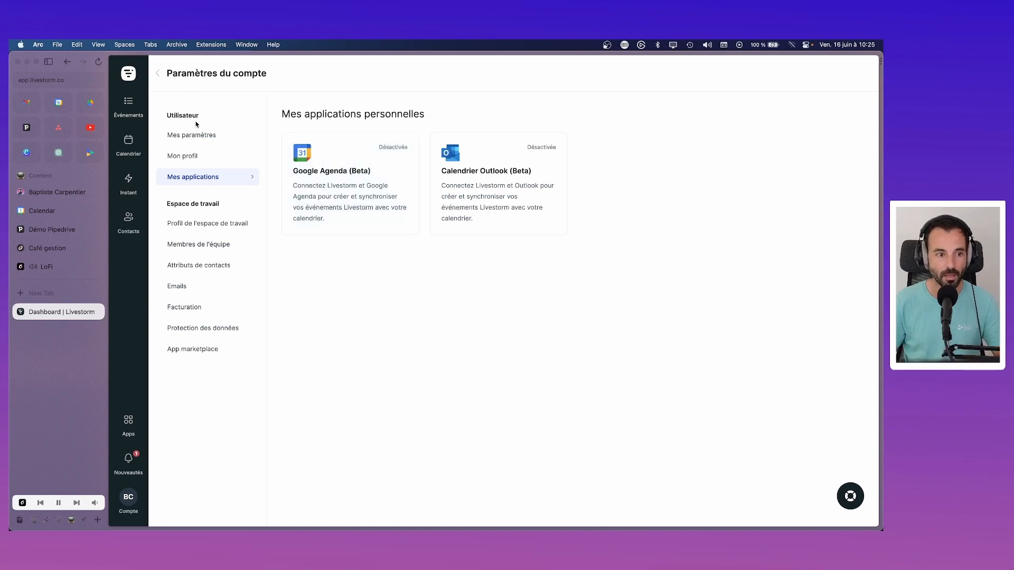
Step: Open the public BLC company page in a new tab from the account menu
click(201, 222)
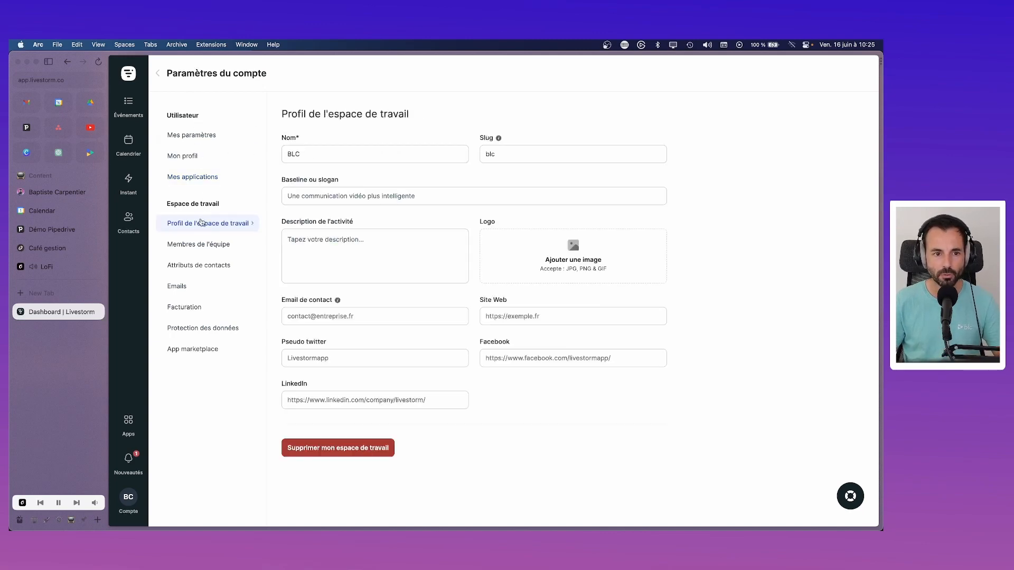
click(128, 498)
click(204, 423)
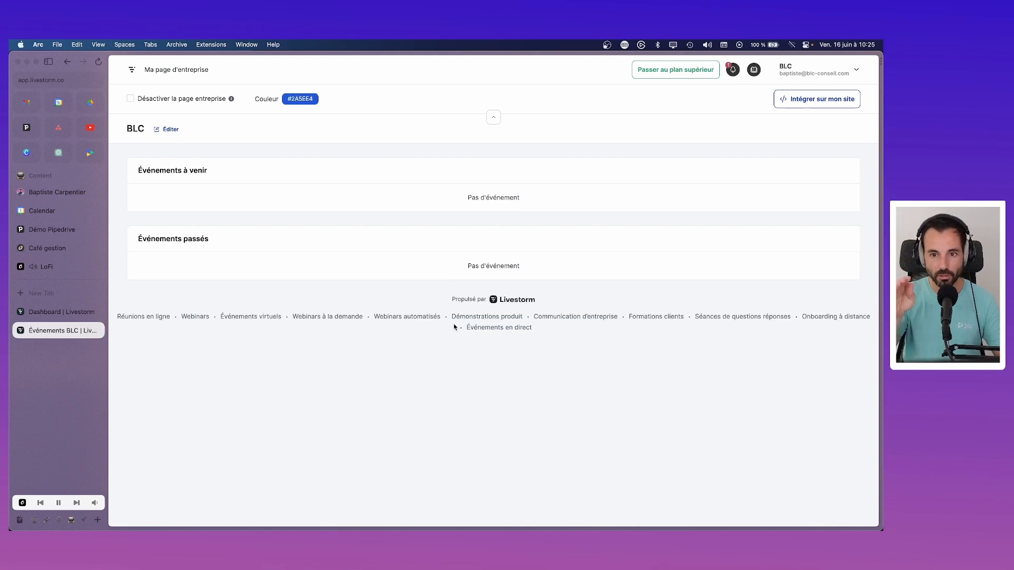
Step: Go through the LoFi music and BLC events tabs back to the workspace profile settings
click(48, 266)
mouse_move(238, 508)
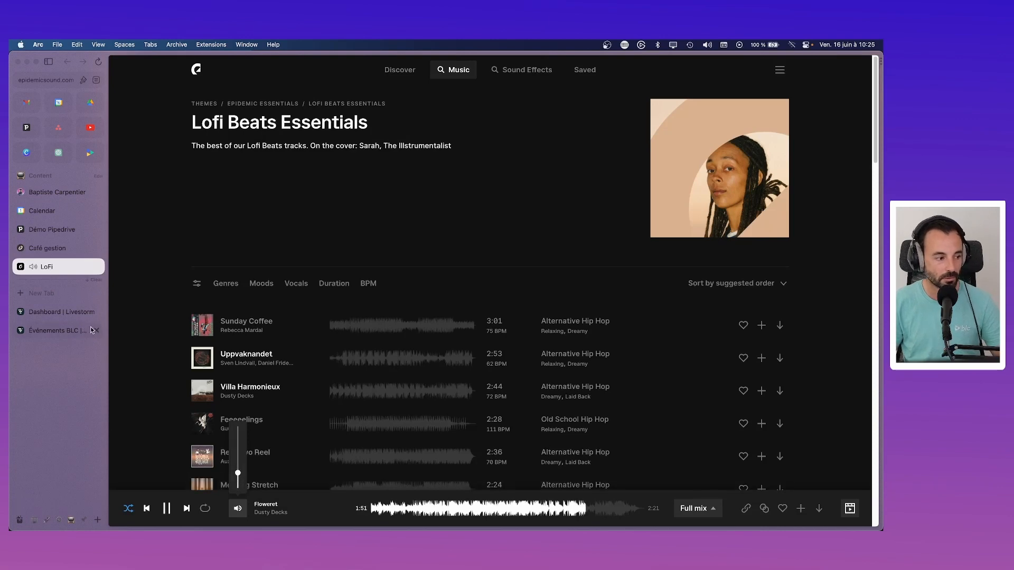
click(65, 325)
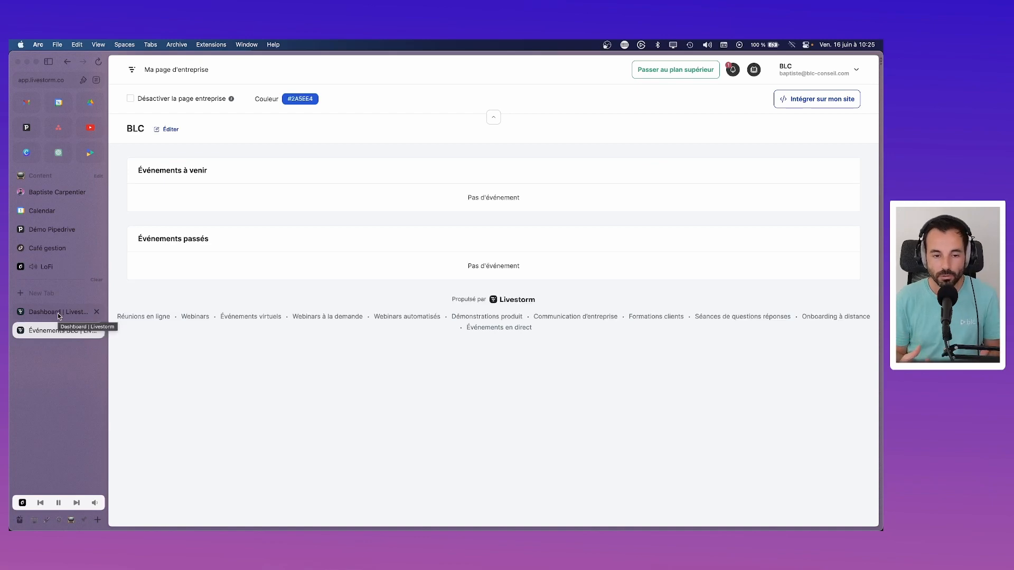
click(58, 313)
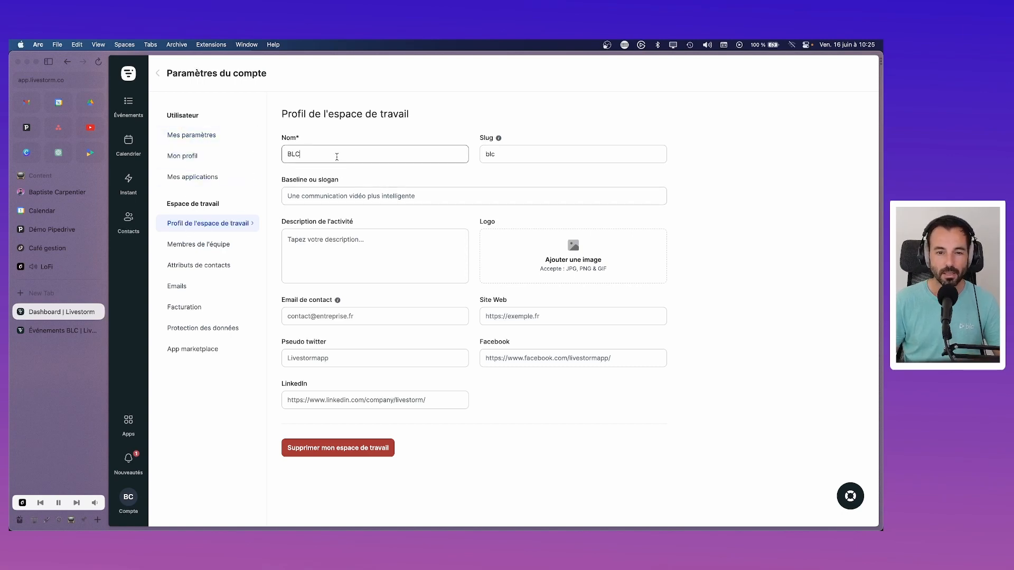
Step: Leave the slug unchanged and type the slogan 'On accompagne les entreprise pour déployer et optimiser leurs logiciels de gesti'
click(515, 159)
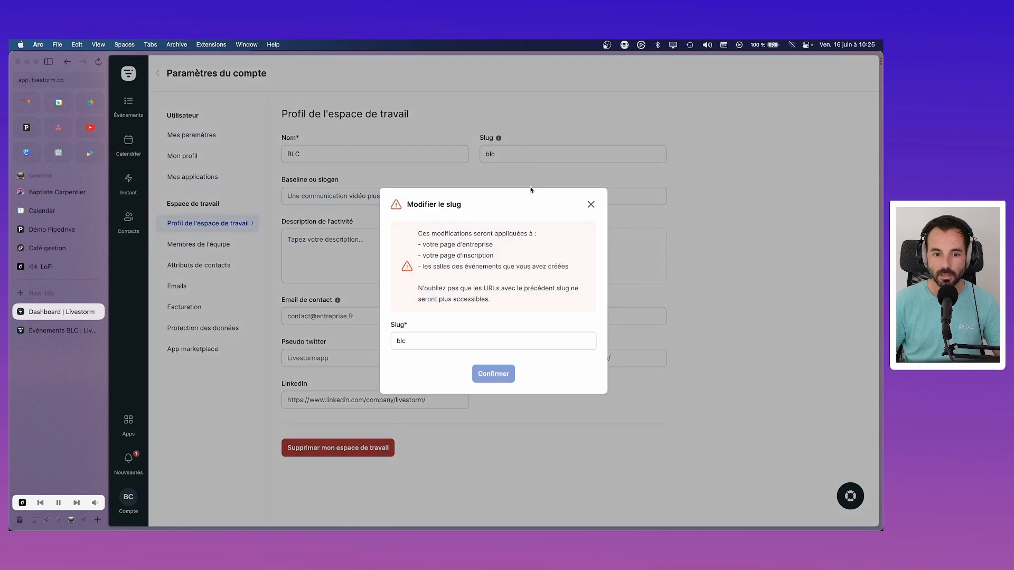
click(591, 204)
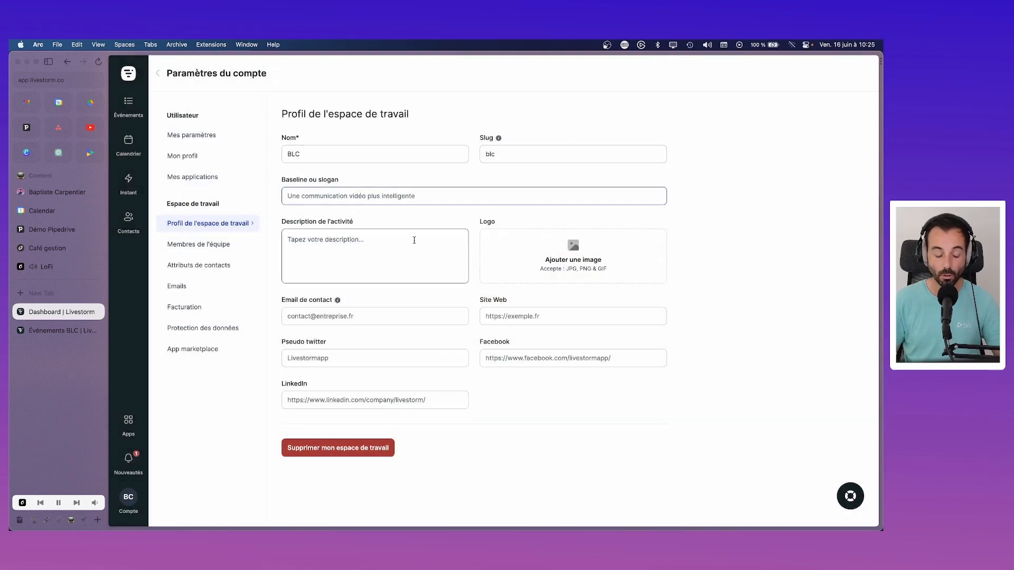
text(On accompagne)
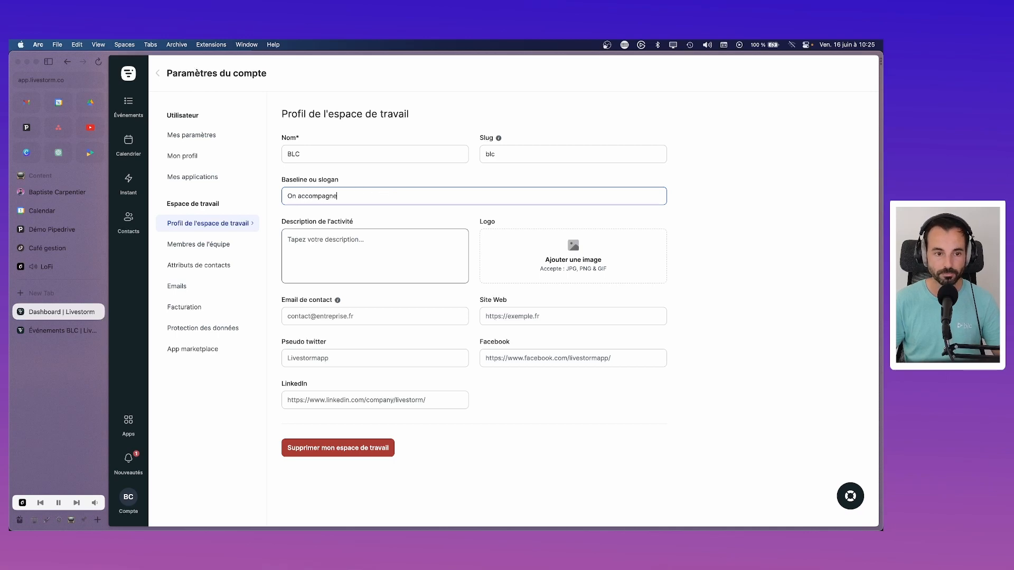
text( les entreprise )
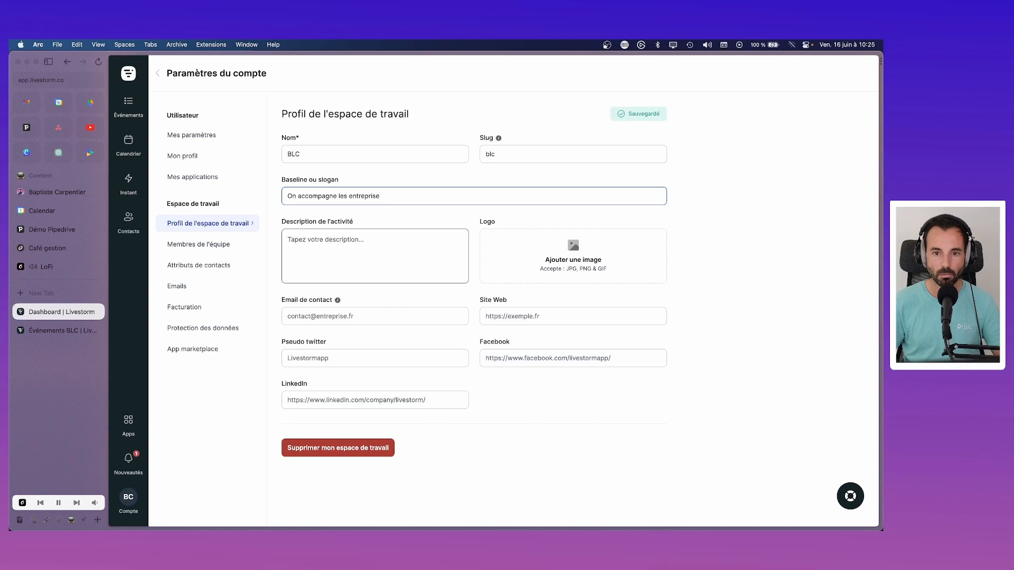
text(pour )
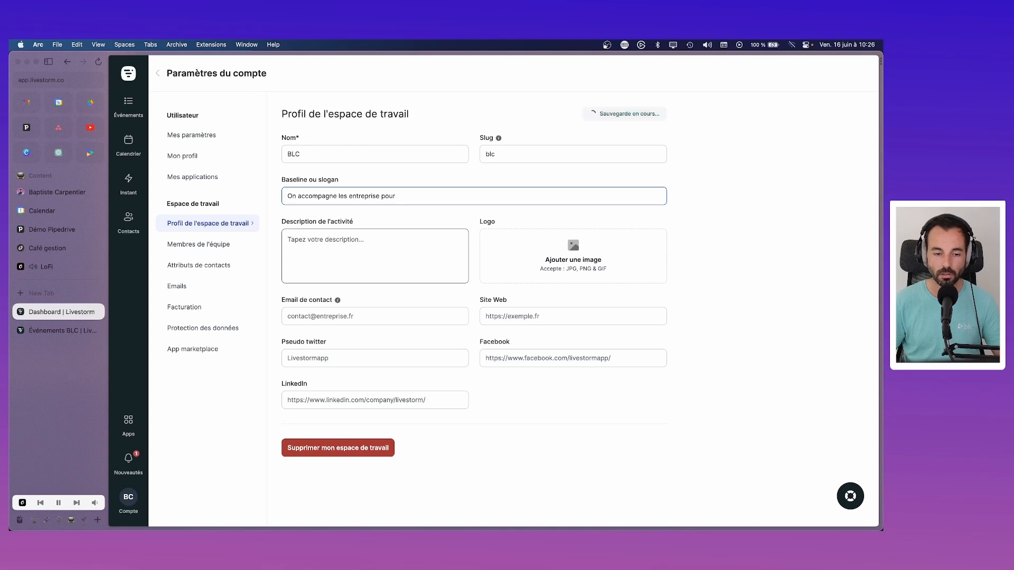
text(déployer e)
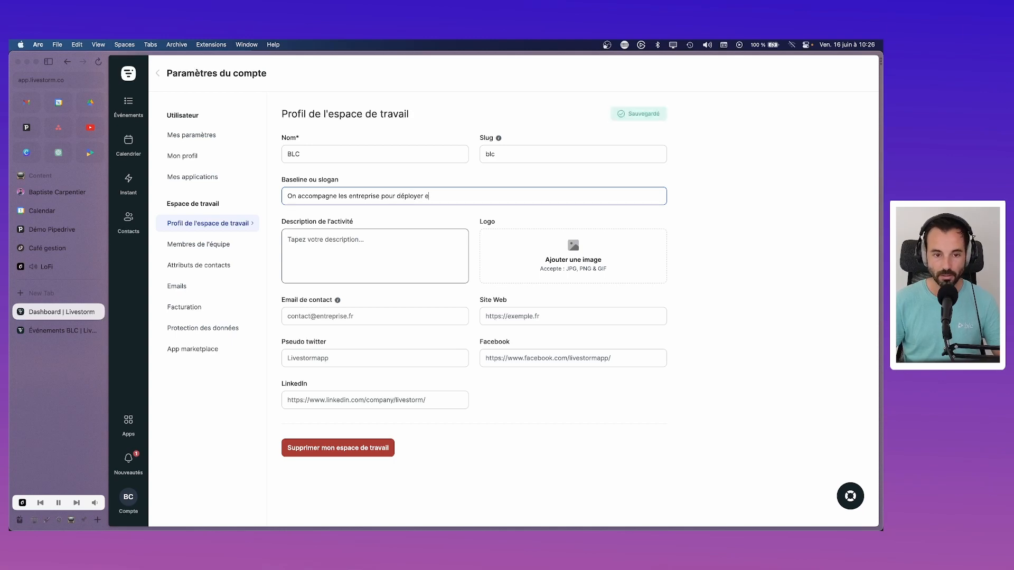
text(t optim)
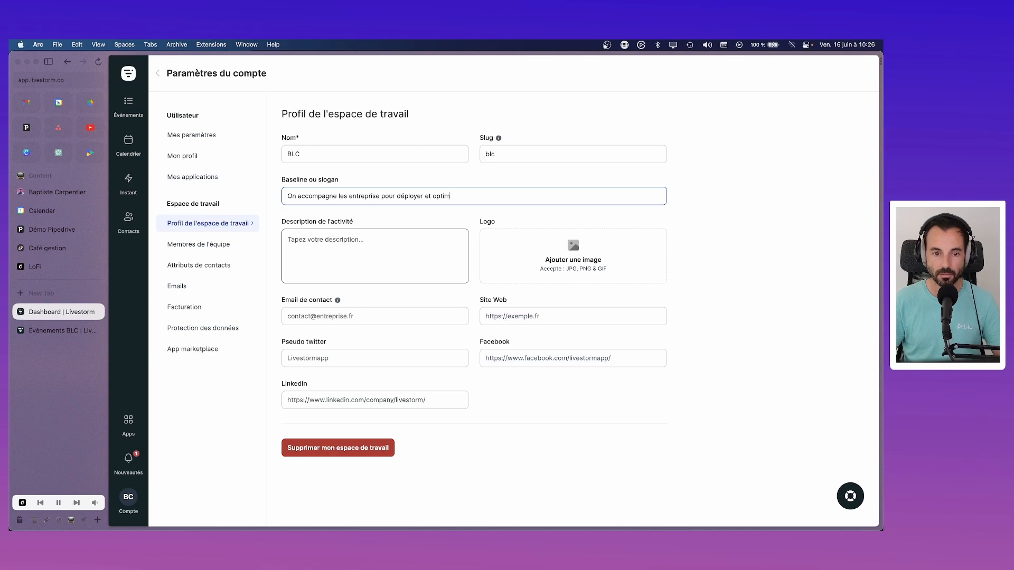
text(iser)
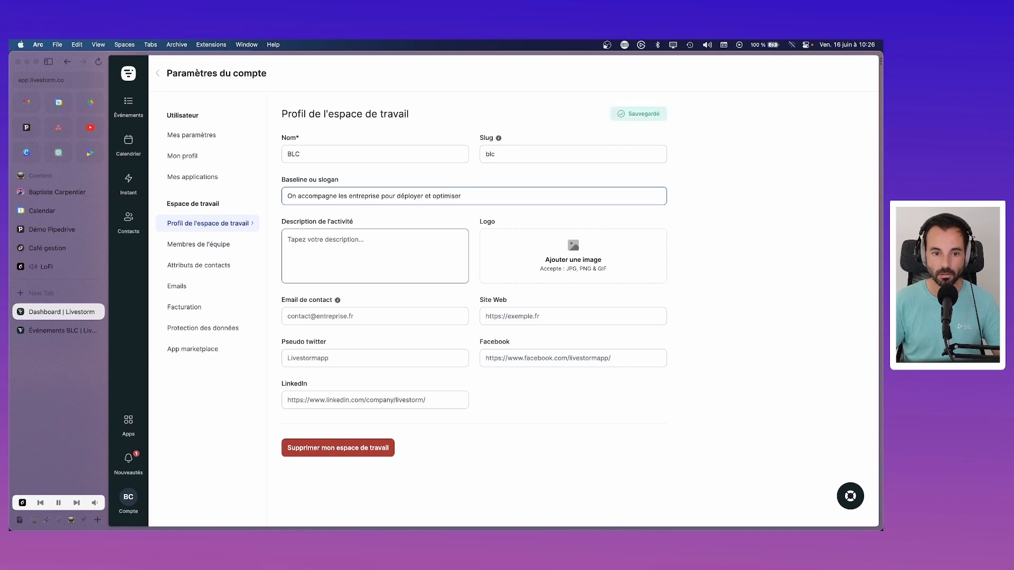
text( eur leurs logiciels de gf)
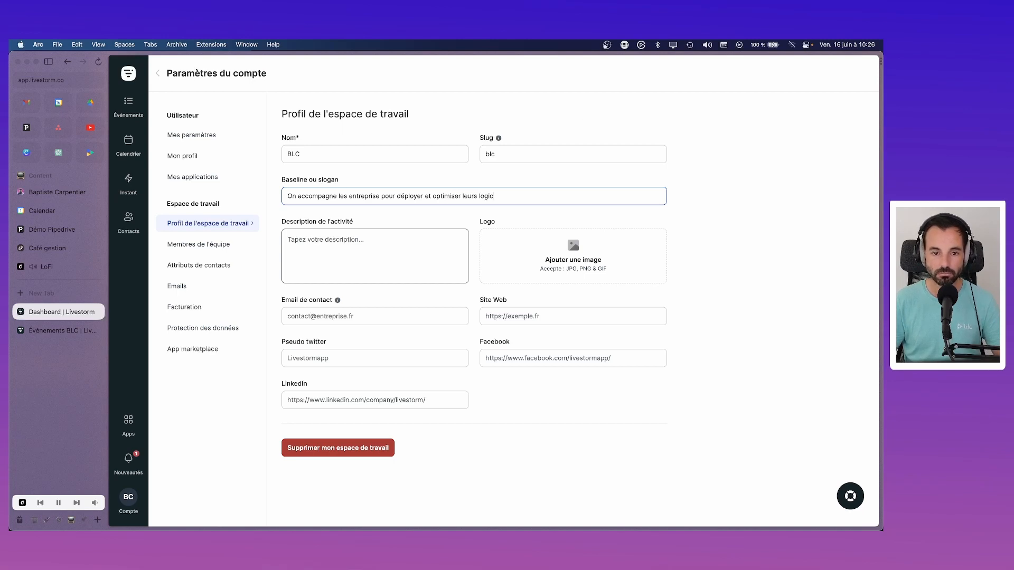
key(BackSpace)
Step: Finish the slogan and describe BLC as 'Prestataire de service autour des logiciels de gestion' listing Pipedrive, Pennylane
text(estion)
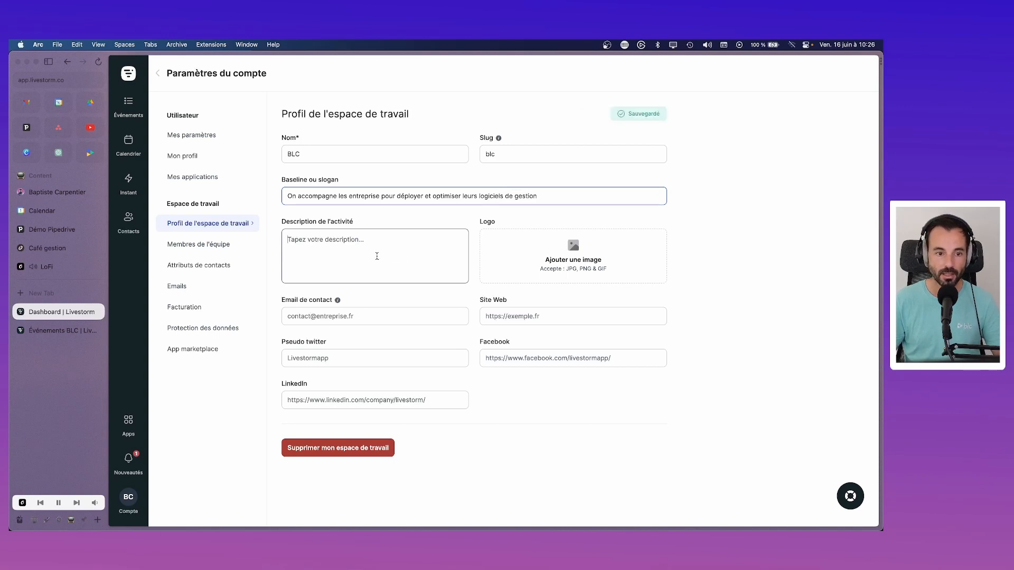
click(377, 256)
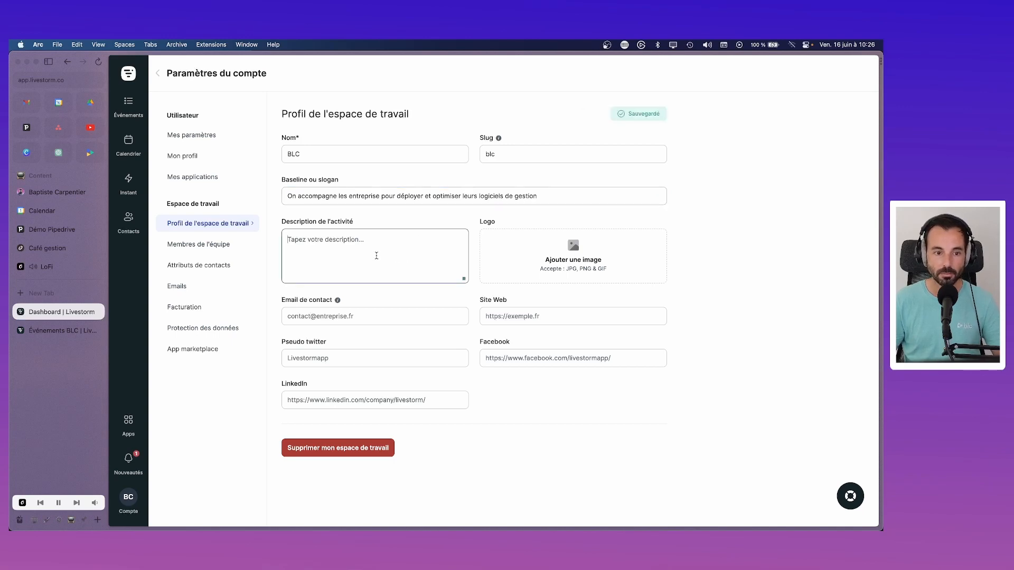
text(P)
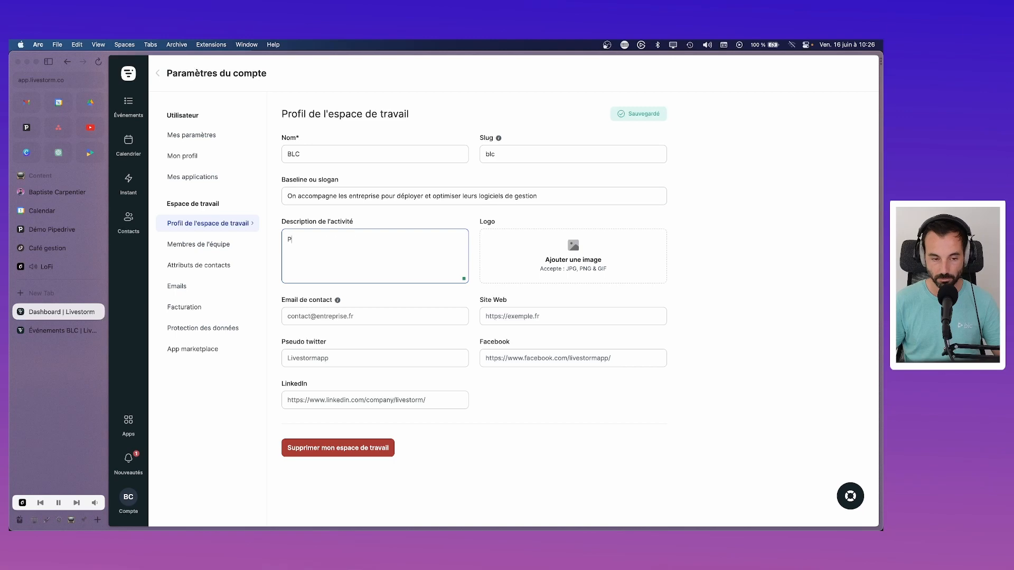
text(restata)
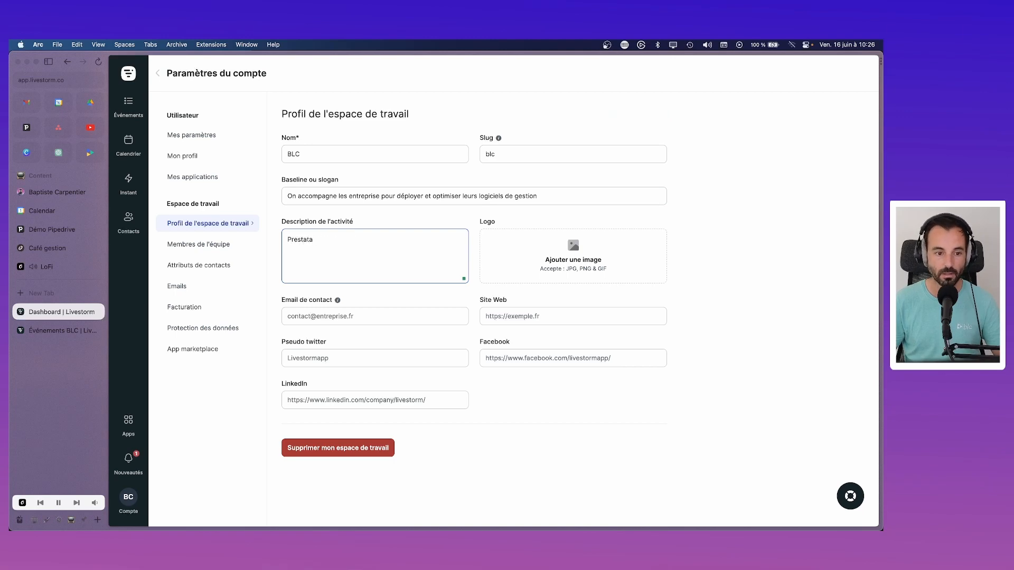
text(ureire de service a)
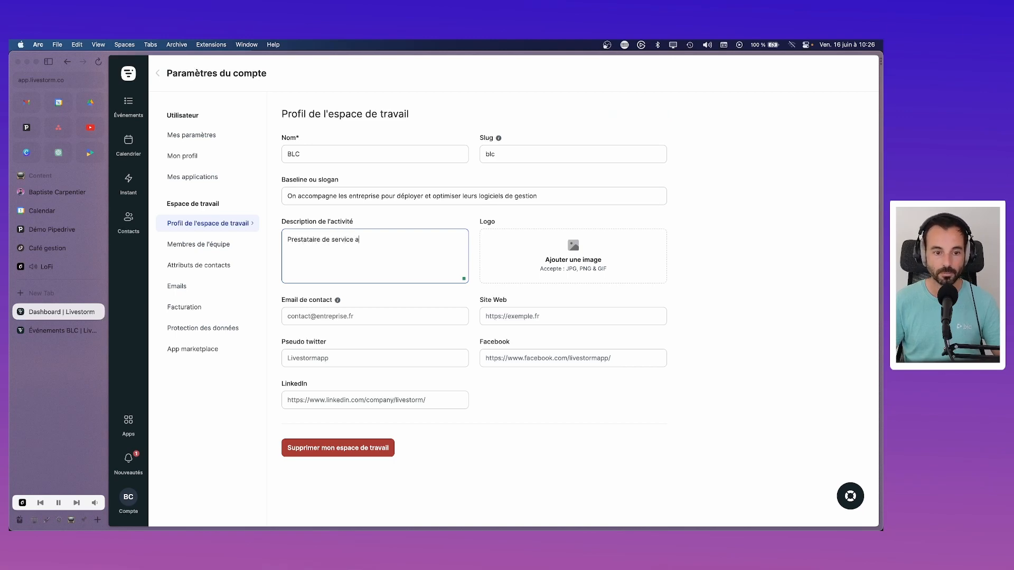
text(utour des loc)
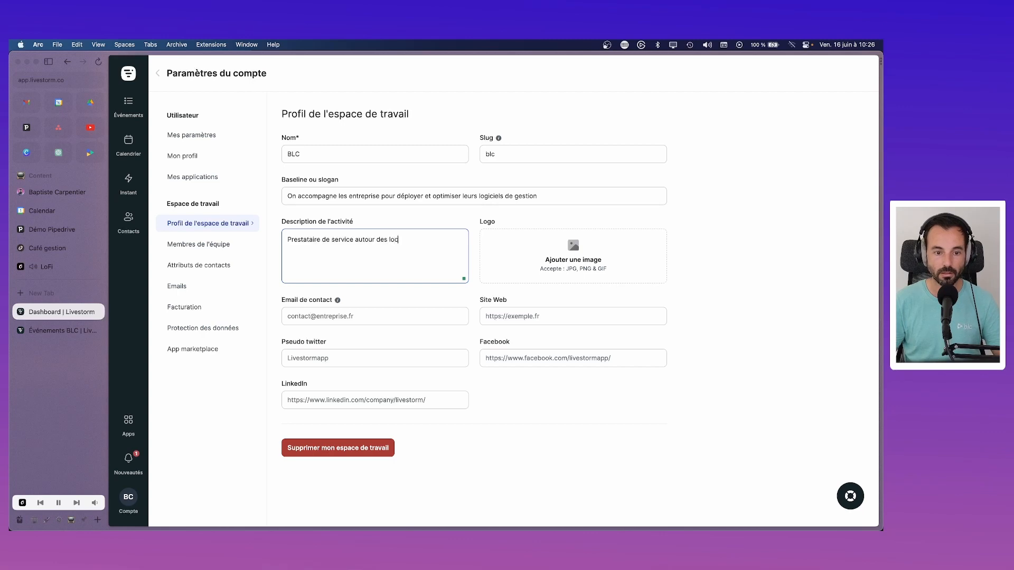
key(BackSpace)
text(gf)
text(ciels)
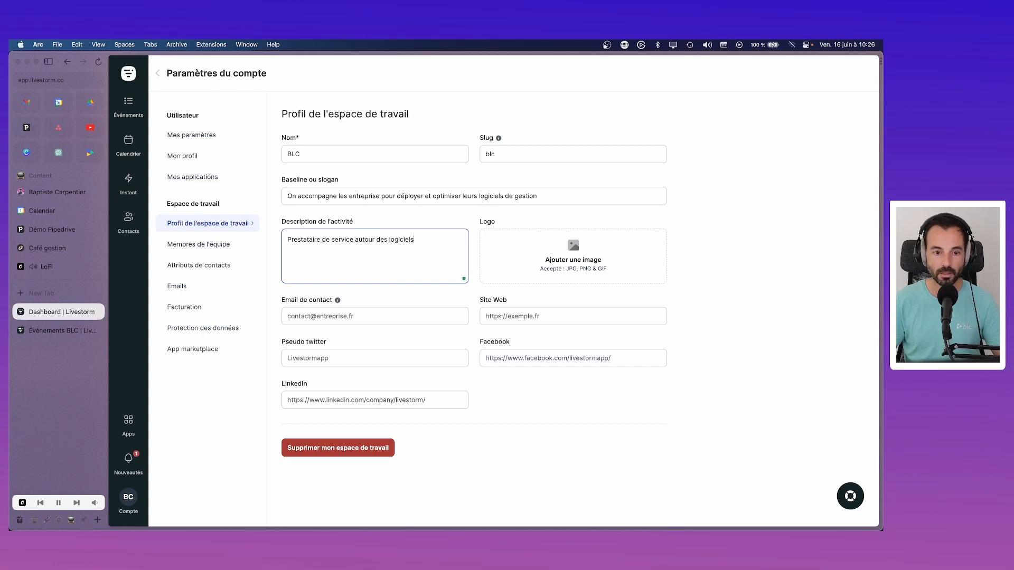
text( de he)
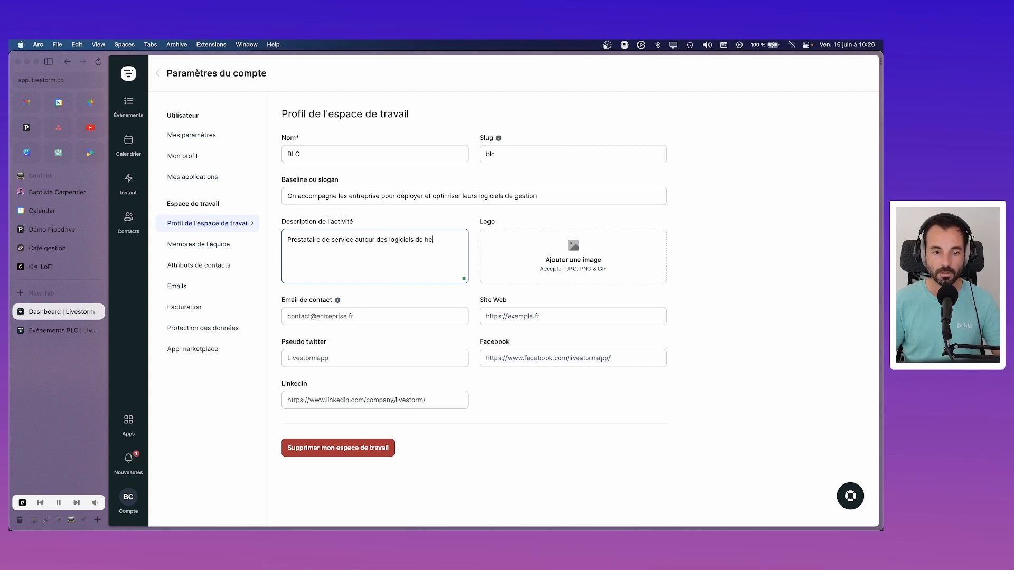
text(s)
key(BackSpace)
key(BackSpace)
key(BackSpace)
text(gestion)
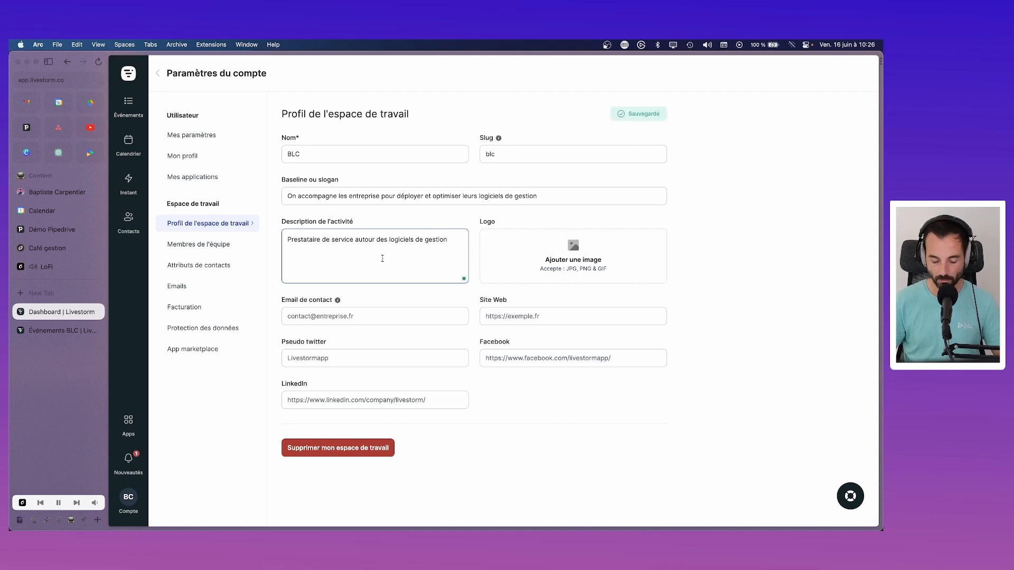
text(. - Piped)
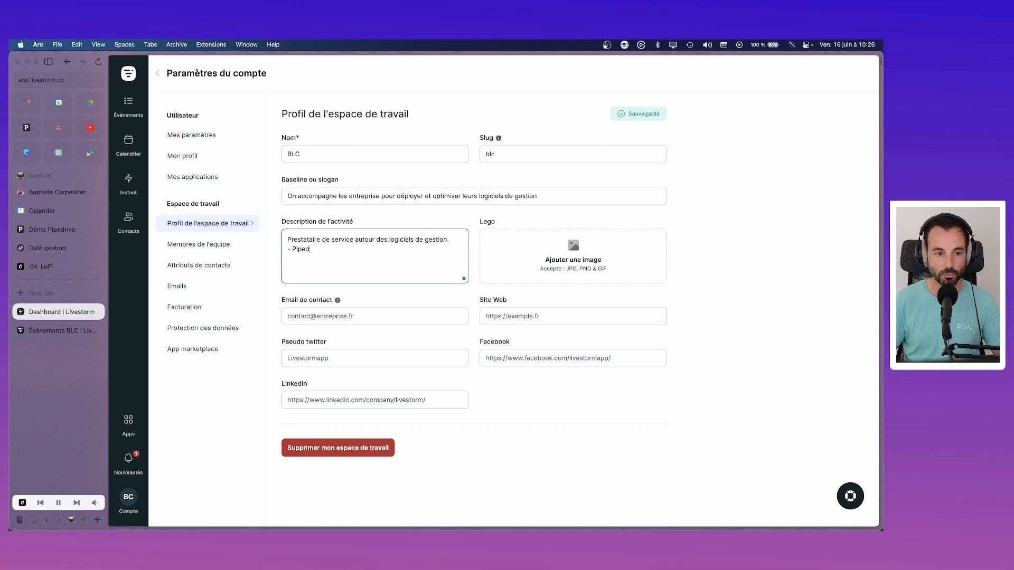
text(rive - )
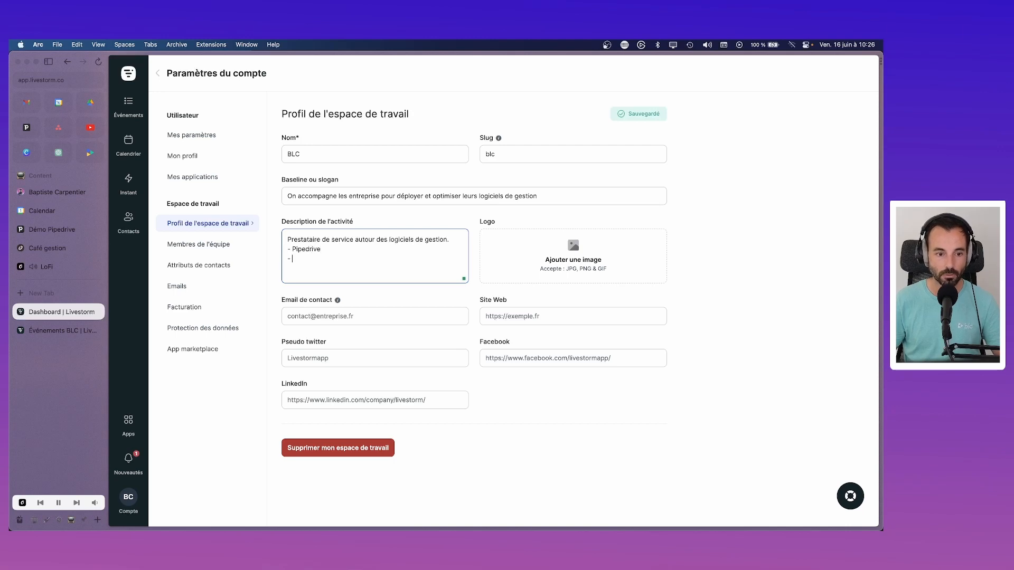
text(Penny)
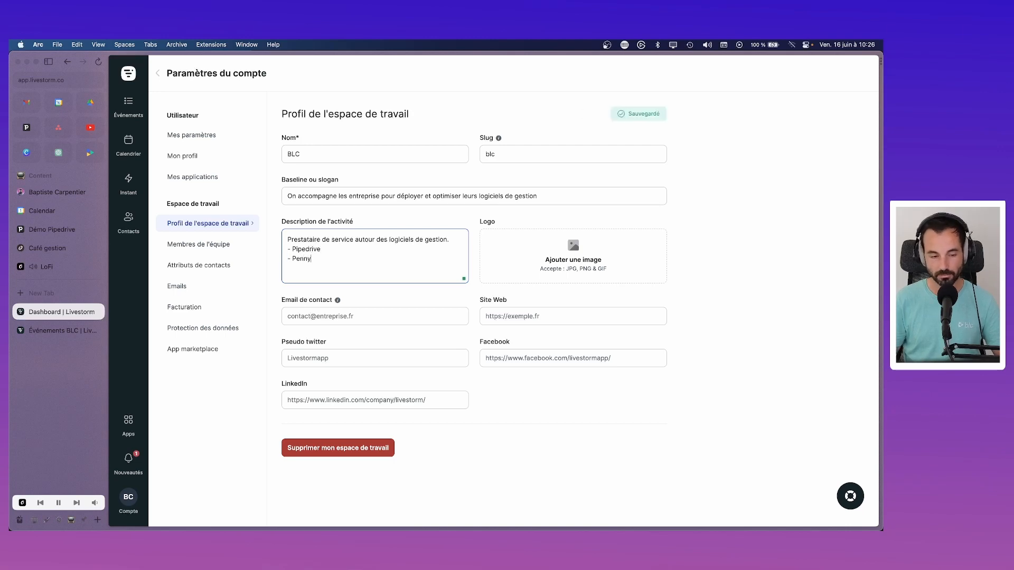
text(lane)
Step: Extend the description's dashed software list with Sage 100, Agicap and MyReport
key(BackSpace)
key(BackSpace)
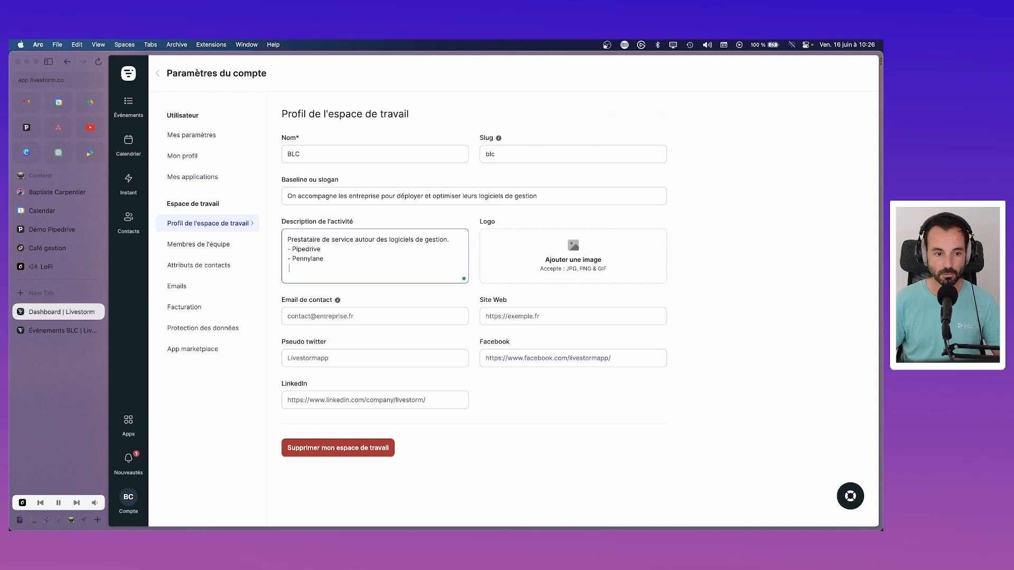
text(- Sage 100)
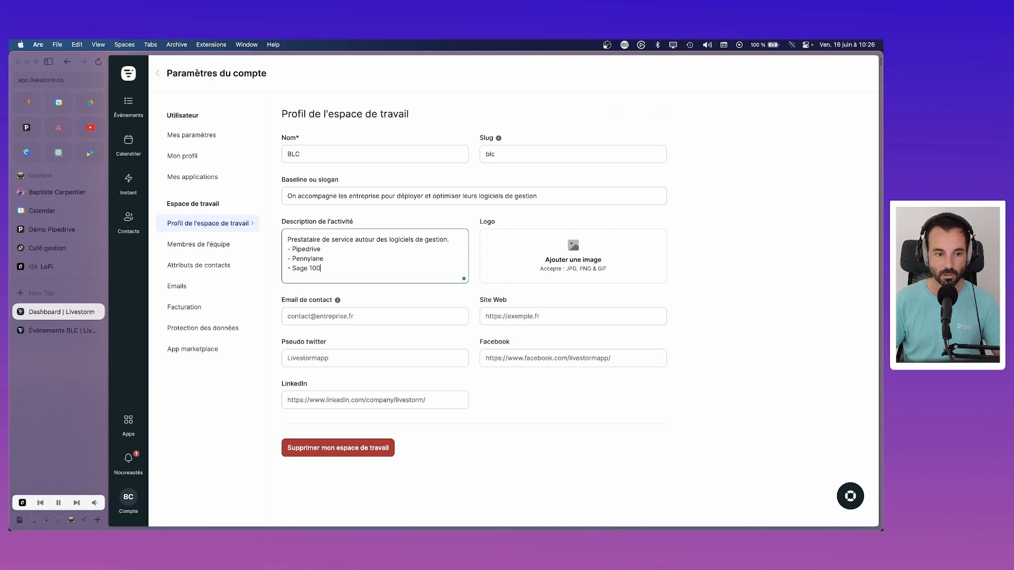
key(Return)
text(- Agicap)
key(Return)
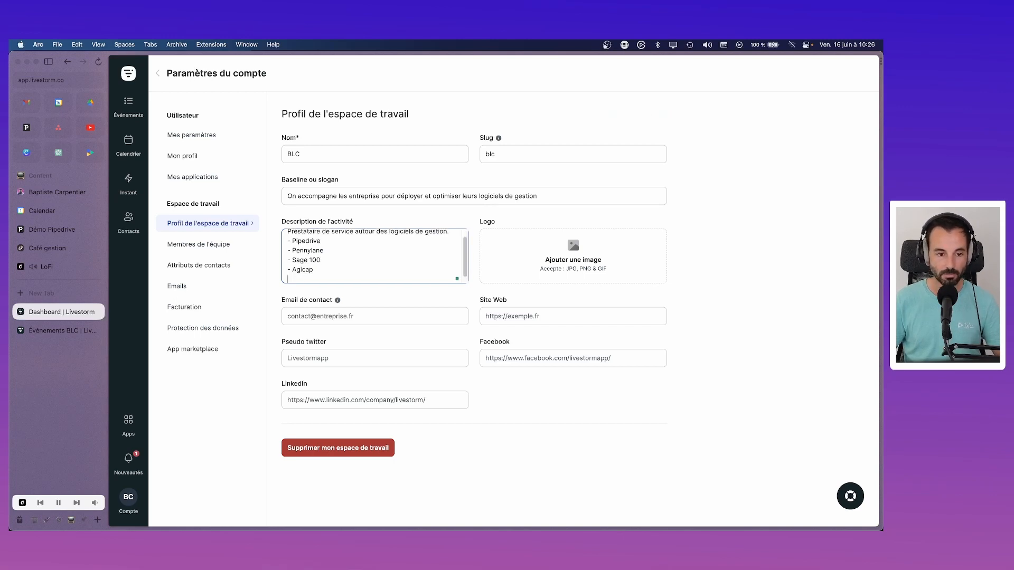
text(- M)
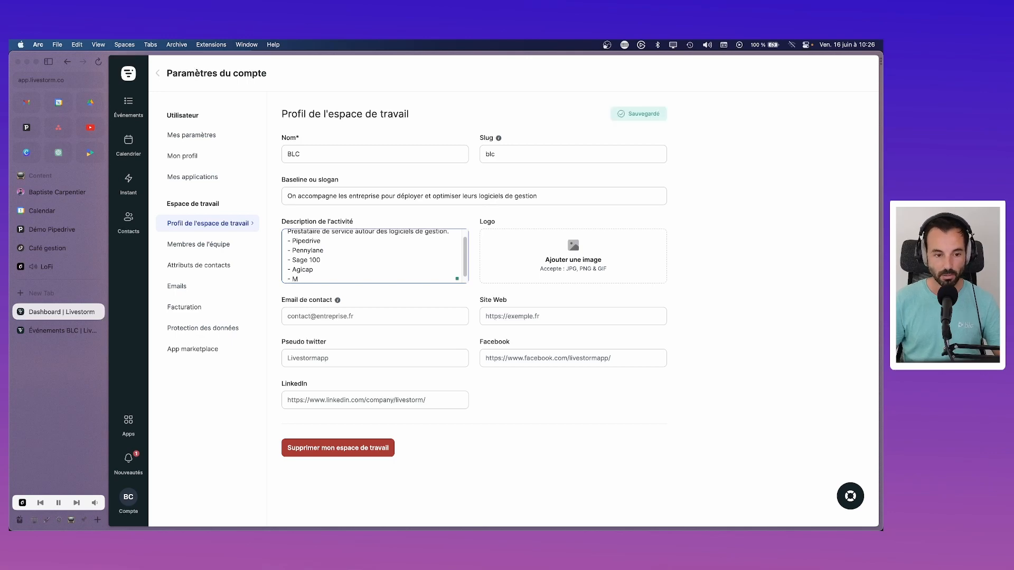
text(LReport)
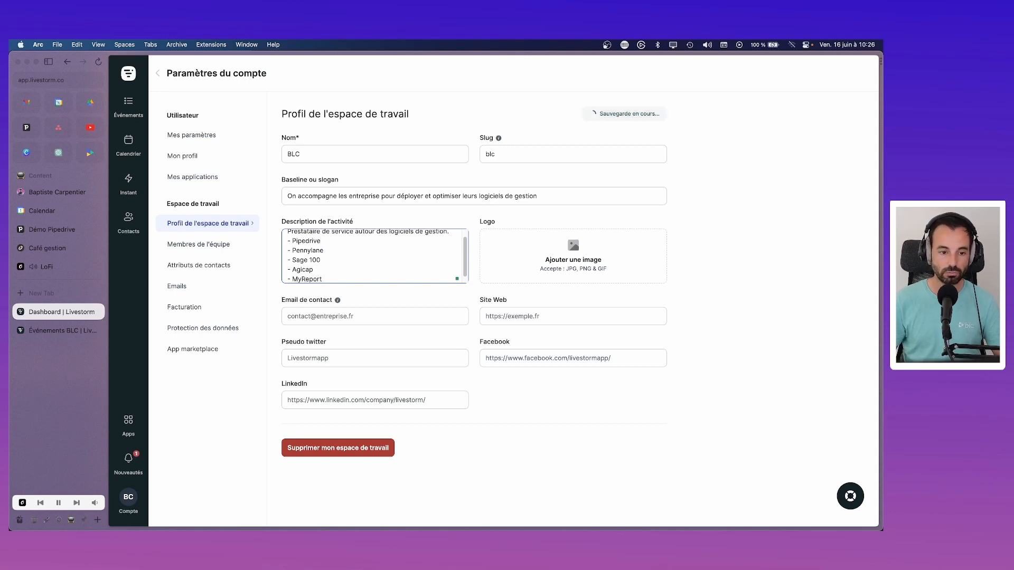
click(346, 314)
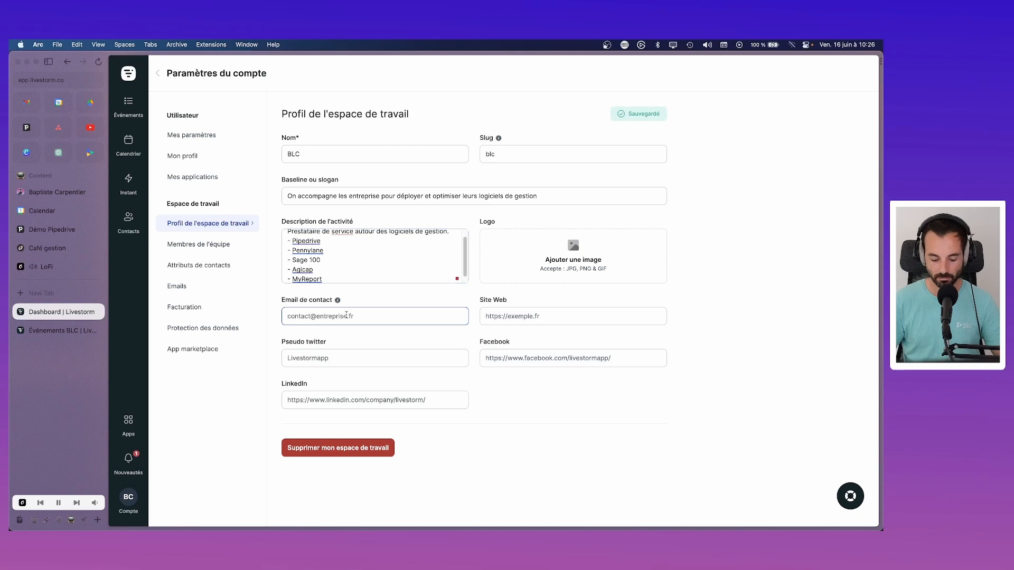
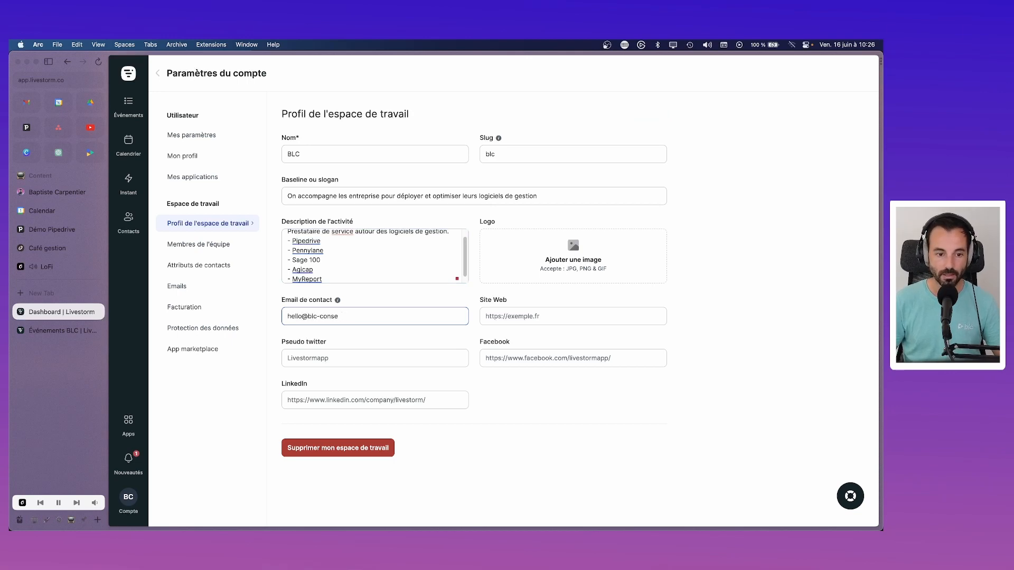
key(Tab)
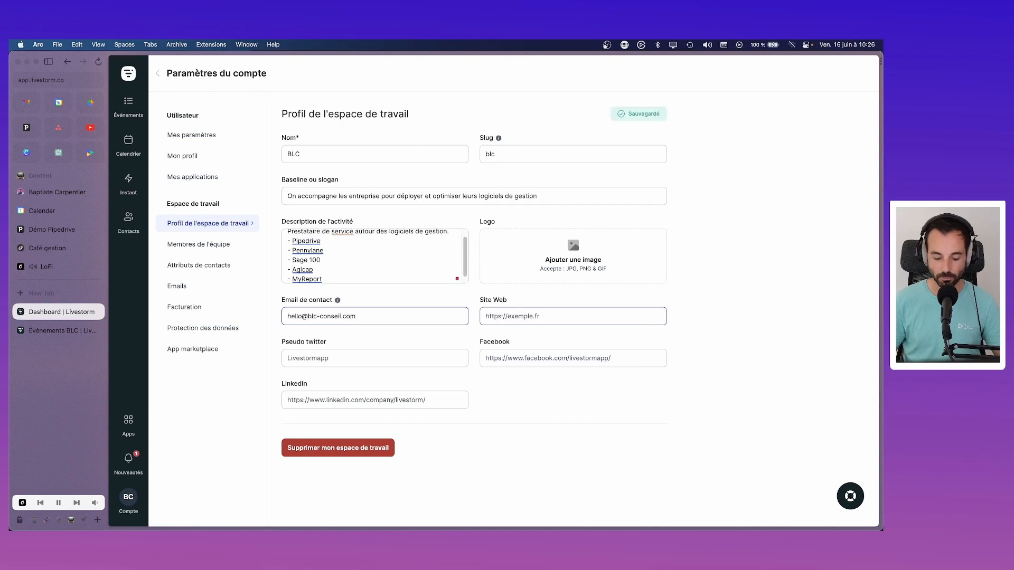
text(https:/)
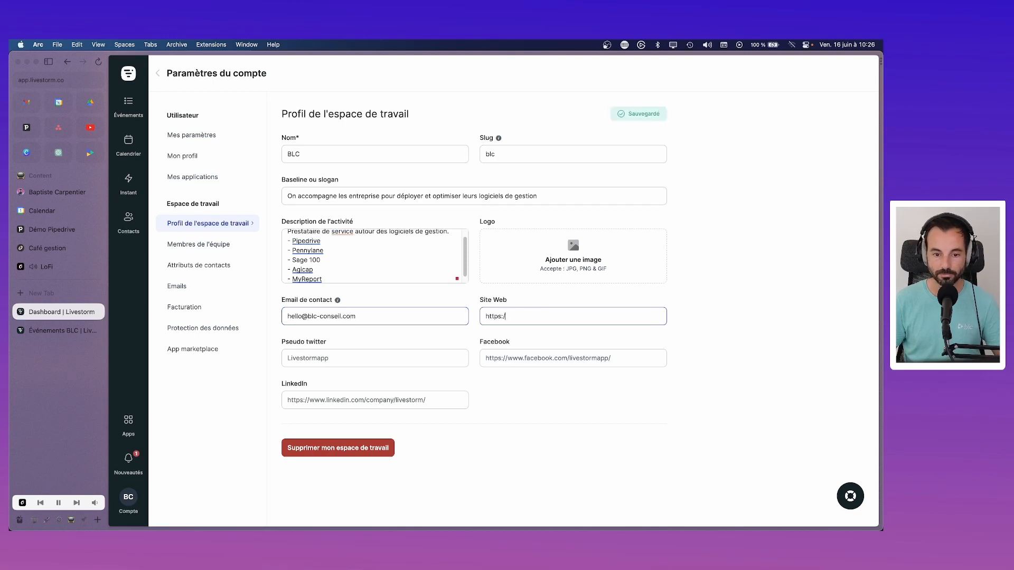
text(/blc-conszel)
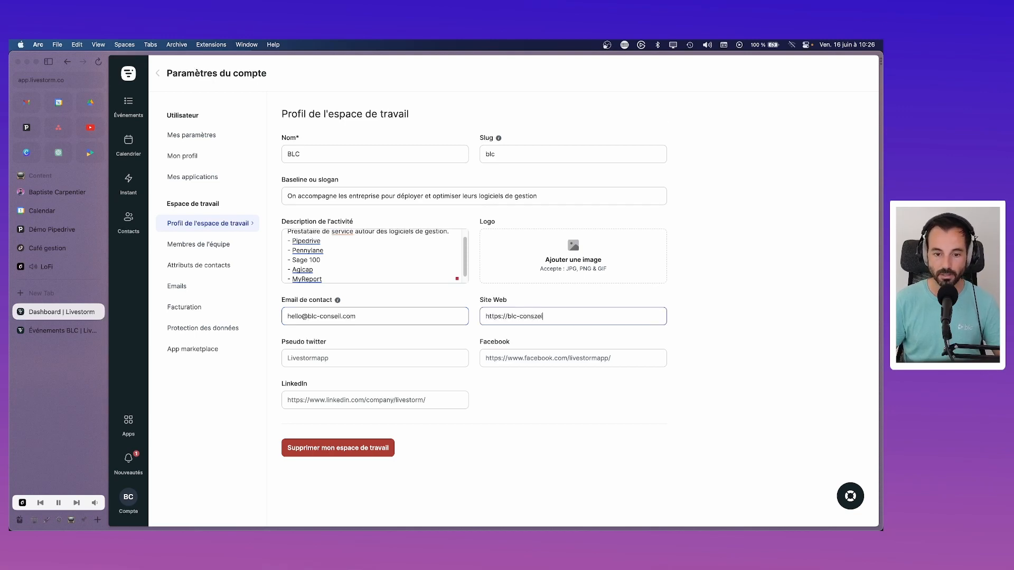
text(.com)
click(330, 357)
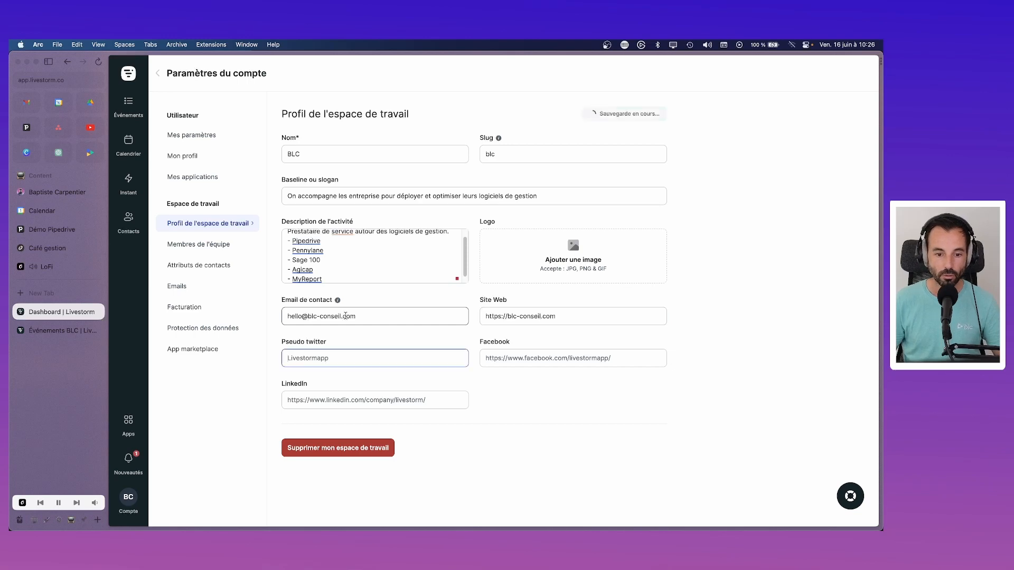
Step: Paste the BLC LinkedIn company page URL into the LinkedIn field
click(367, 401)
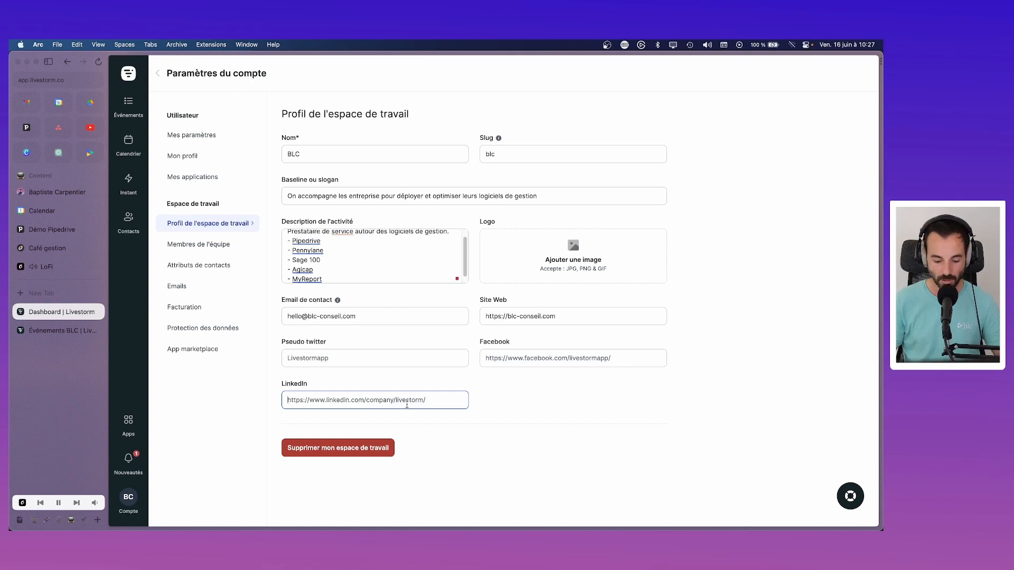
text(https)
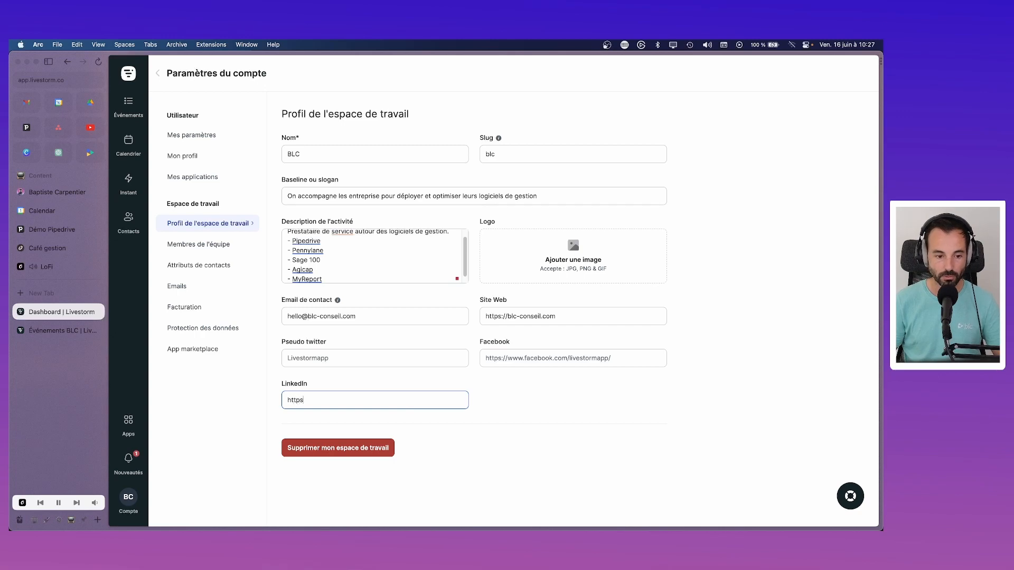
key(super+a)
text(https://www.linkedin.com/company/livestorm/)
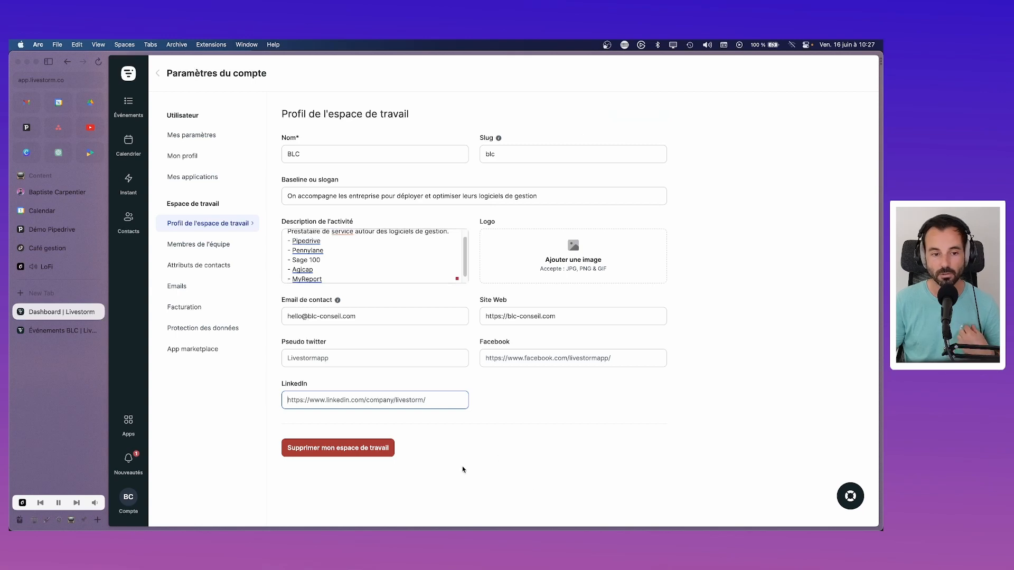
Step: Accept MerciApp's correction of 'service' to 'services', then go to Membres de l'équipe
click(346, 235)
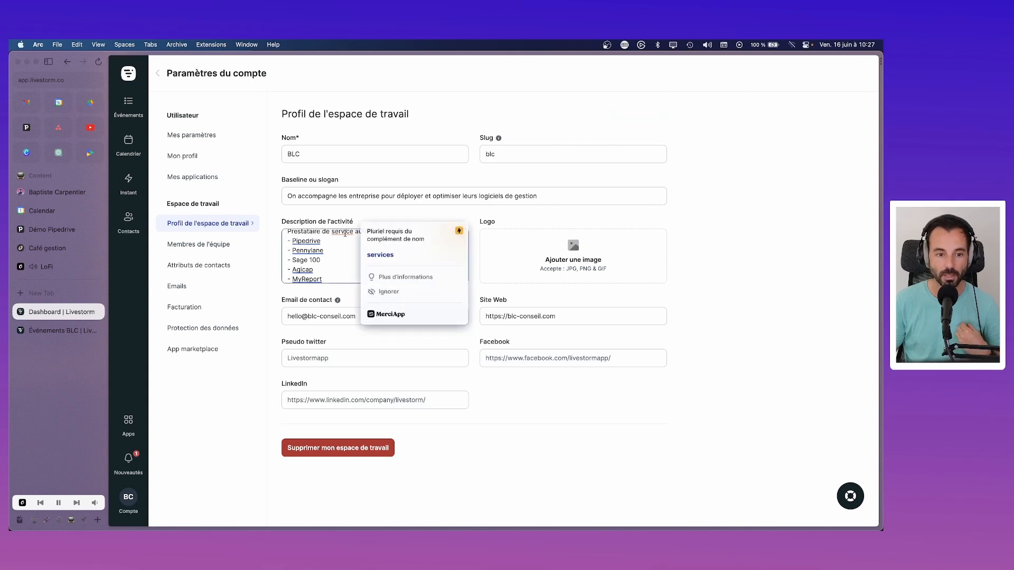
click(375, 255)
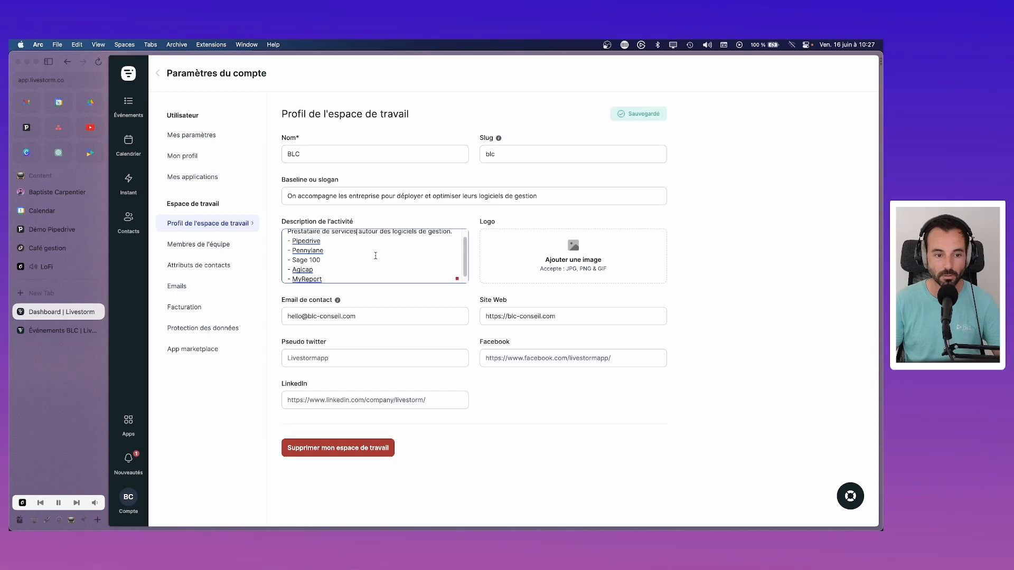
scroll(311, 266, down, 1)
scroll(310, 274, up, 2)
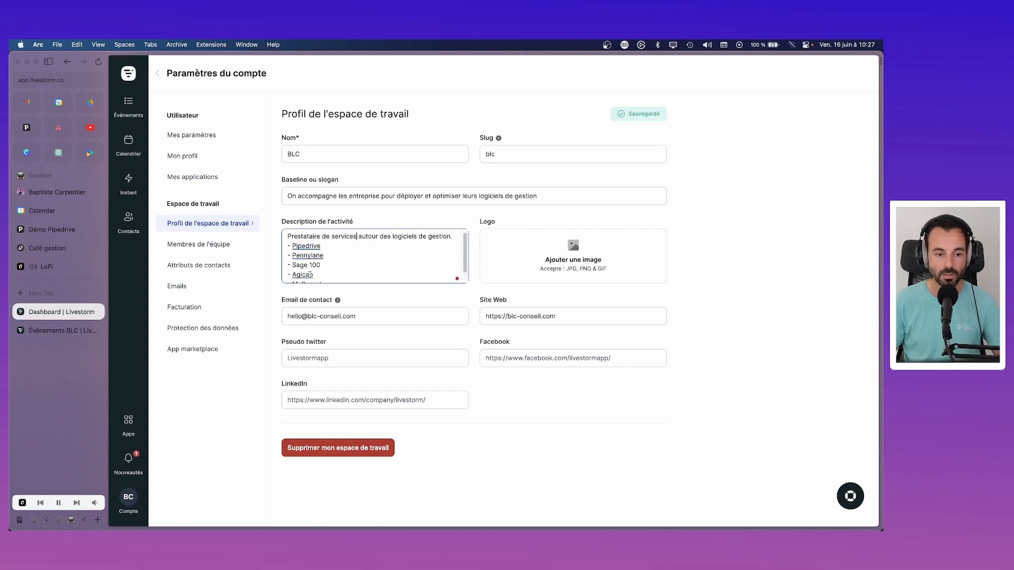
scroll(310, 274, down, 2)
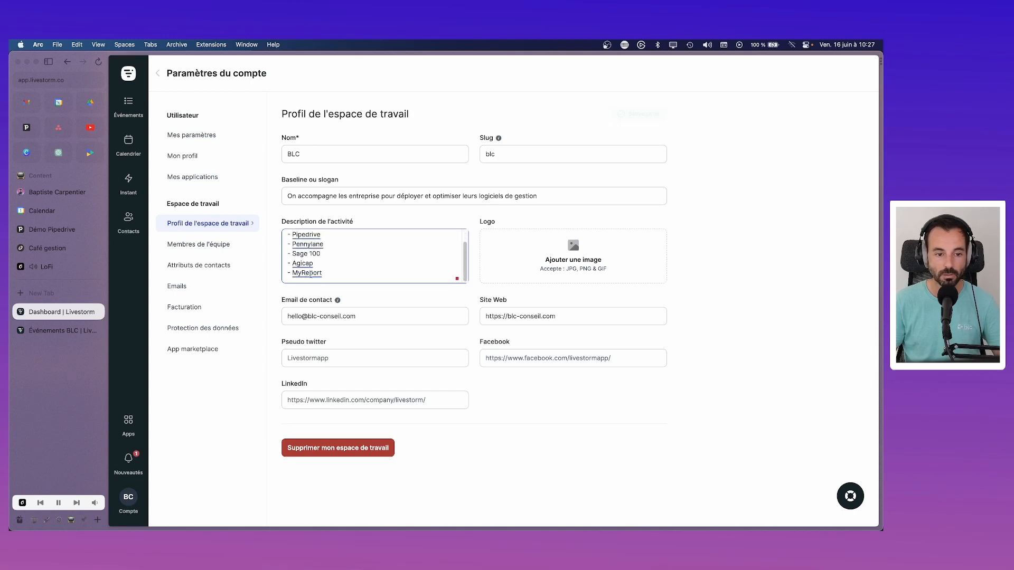
click(195, 250)
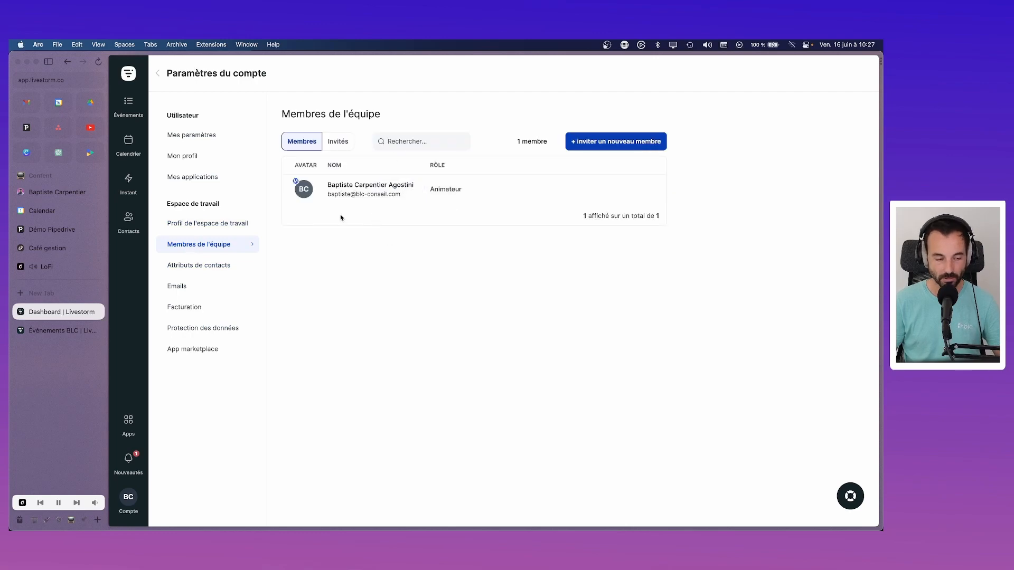
Step: Search Google for 'livestorm' in a new tab and open the pricing sitelink
key(cmd+t)
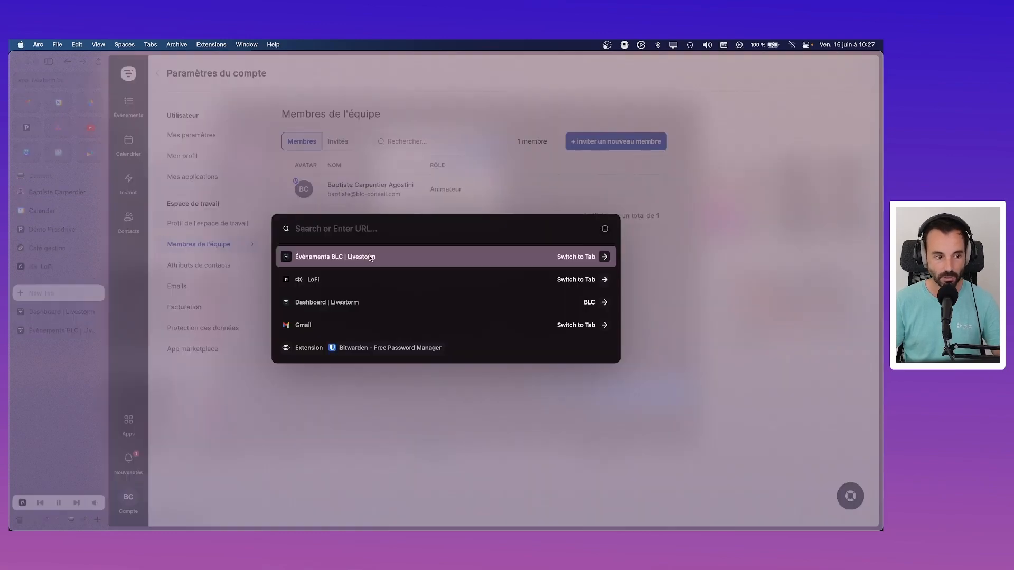
text(livestorm)
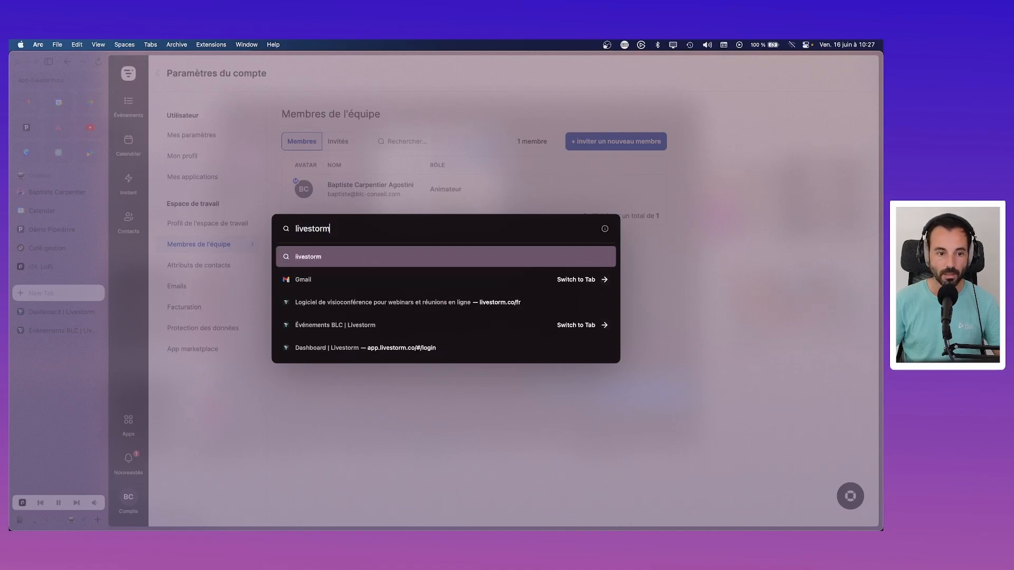
key(Return)
click(232, 210)
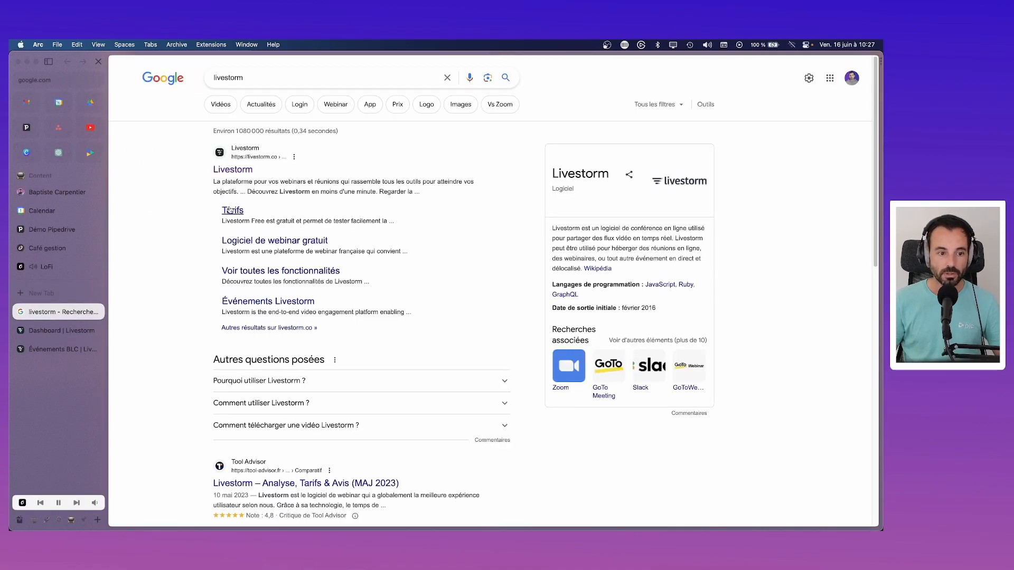
Step: Read the plan info tips and raise Pro's active contacts, revealing its 500-contact limit
scroll(405, 248, down, 3)
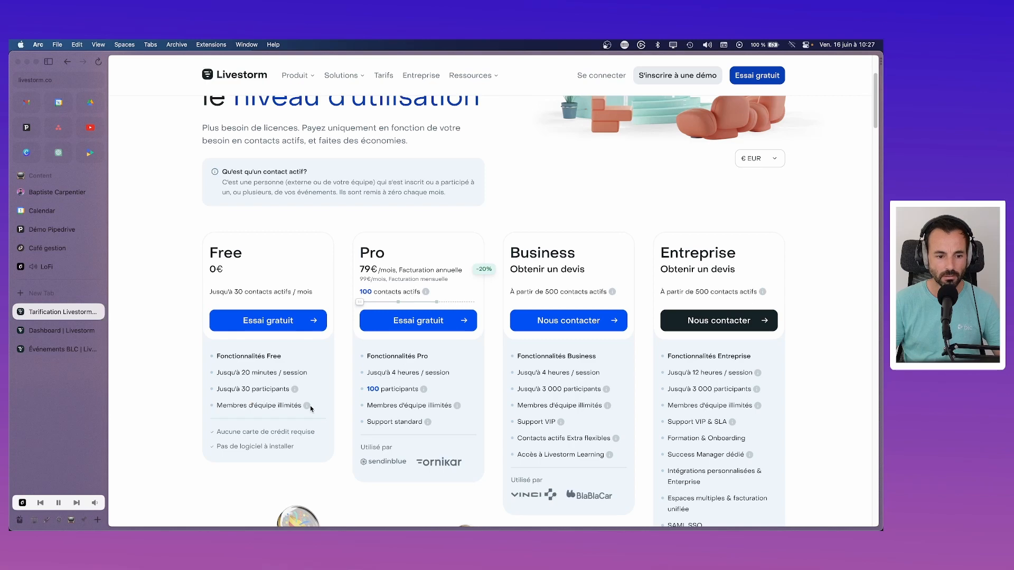
mouse_move(309, 408)
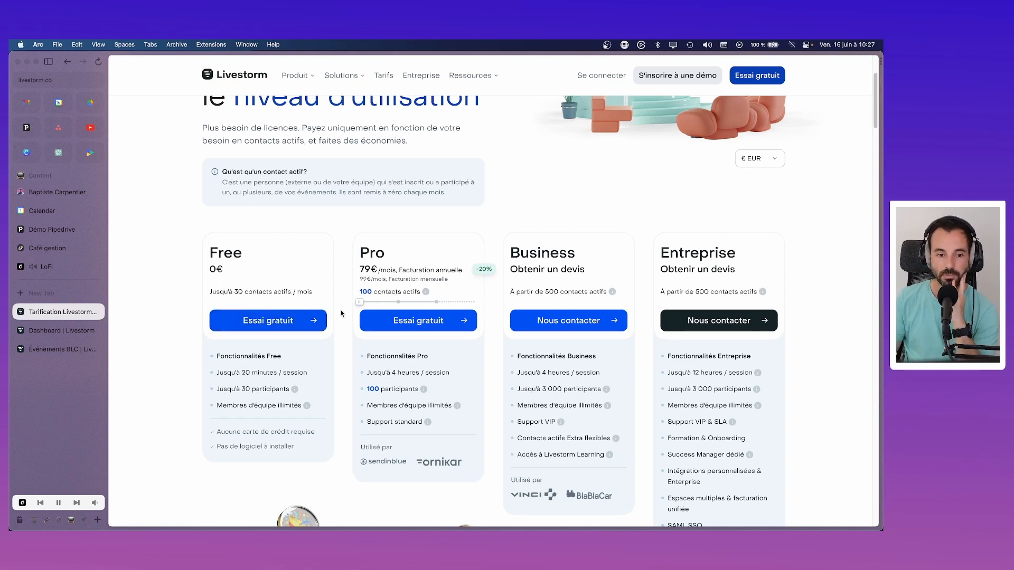
mouse_move(425, 292)
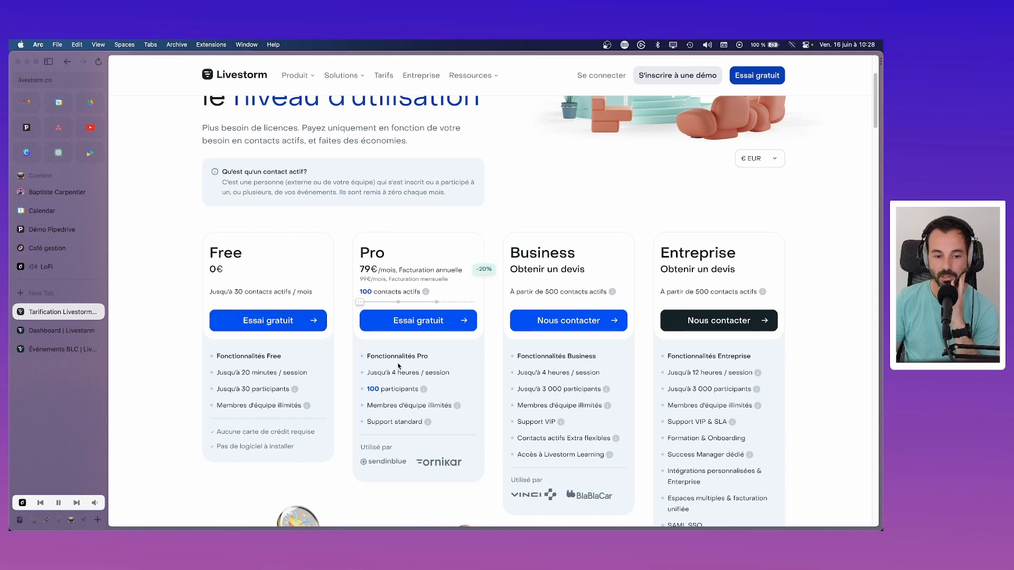
mouse_move(426, 392)
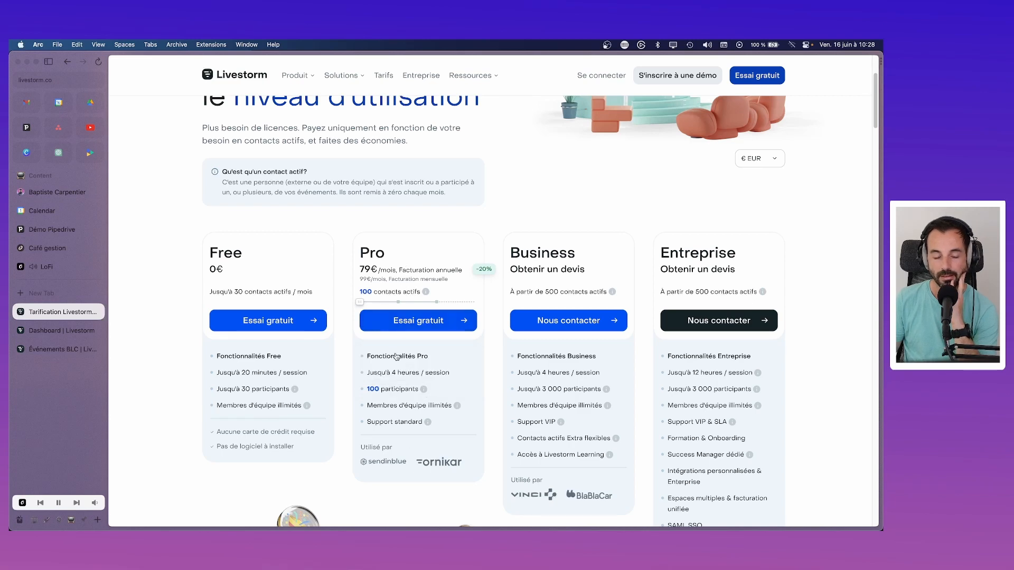
scroll(397, 357, down, 1)
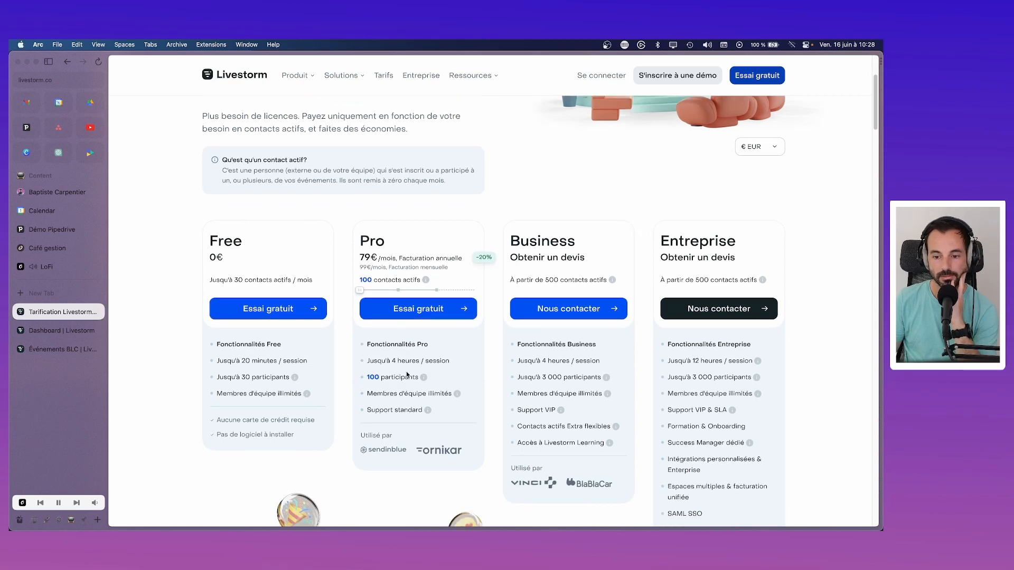
scroll(395, 358, up, 4)
scroll(394, 358, down, 3)
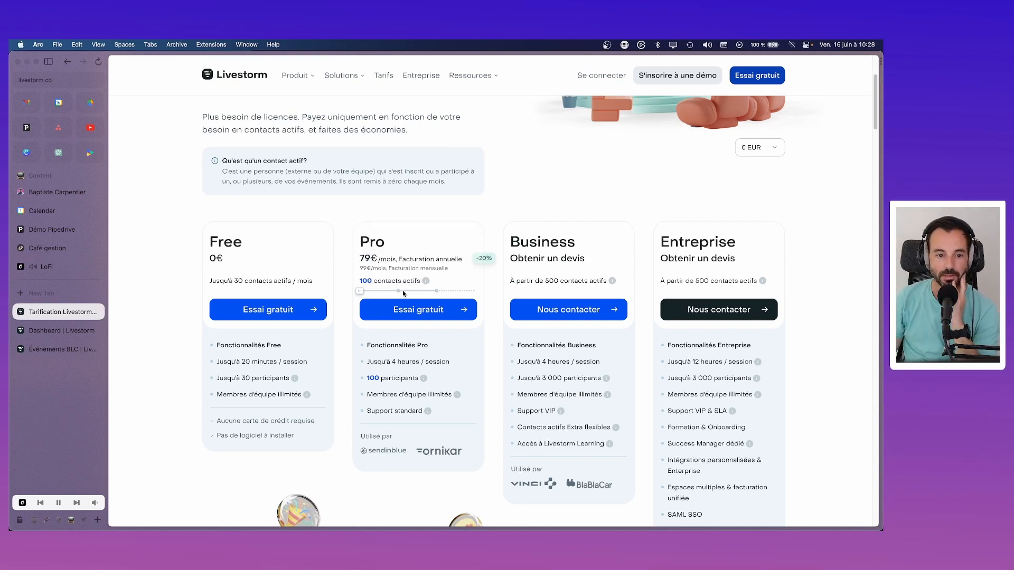
mouse_move(361, 292)
mouse_down()
mouse_move(436, 292)
mouse_move(365, 299)
mouse_up()
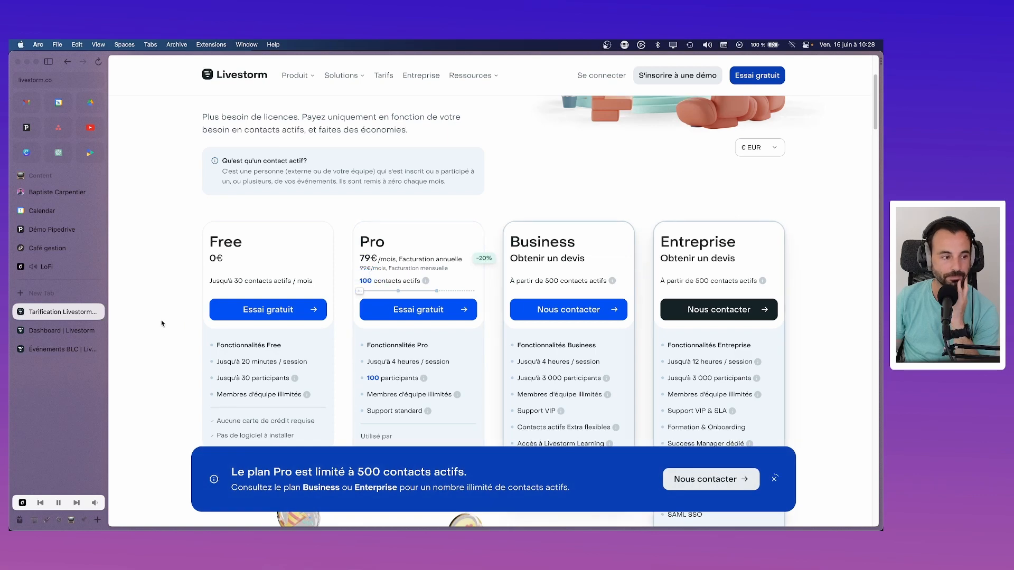
Step: Invite a new team member by entering their e-mail address and sending the invitation
click(62, 337)
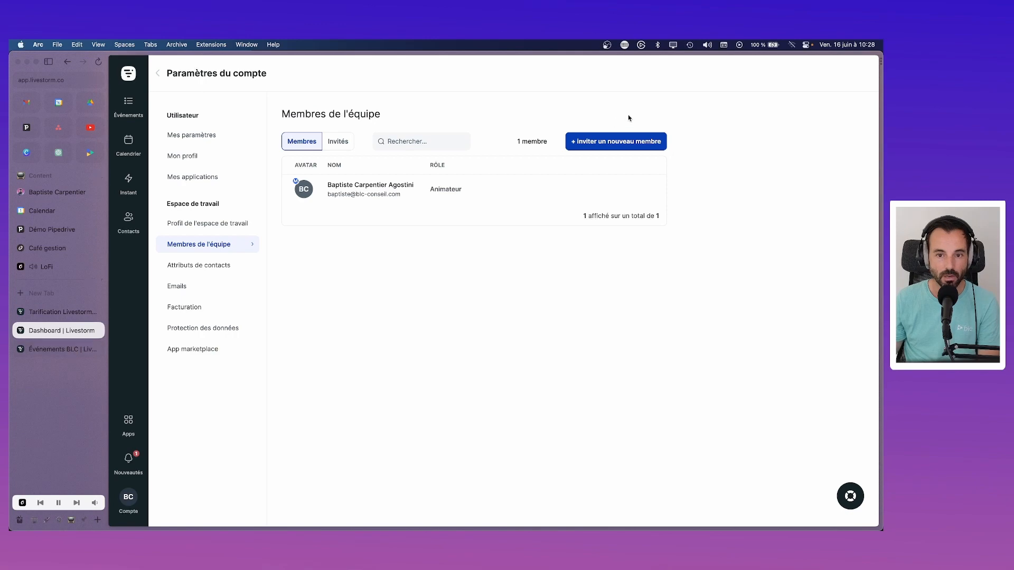
click(628, 140)
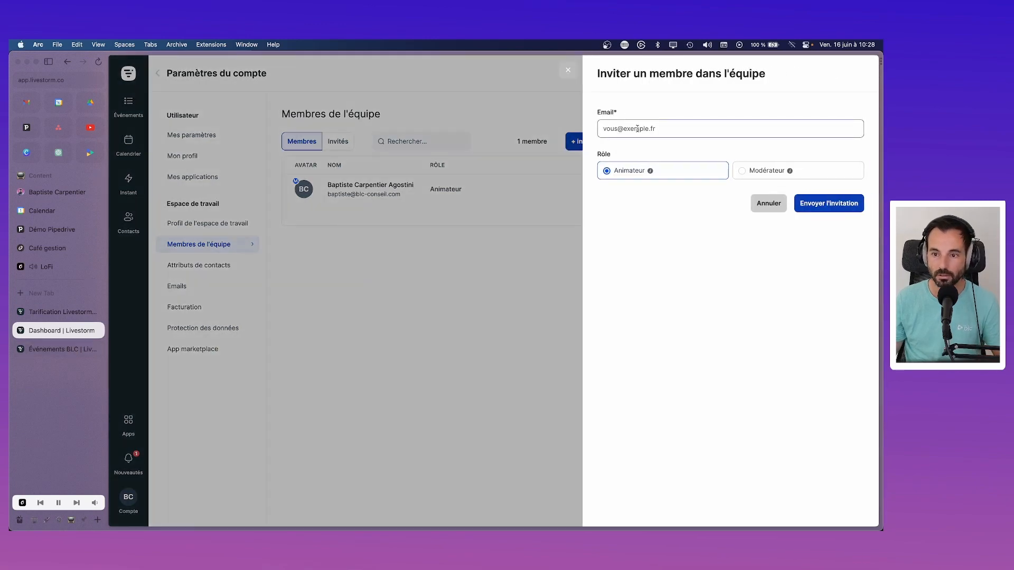
mouse_move(649, 171)
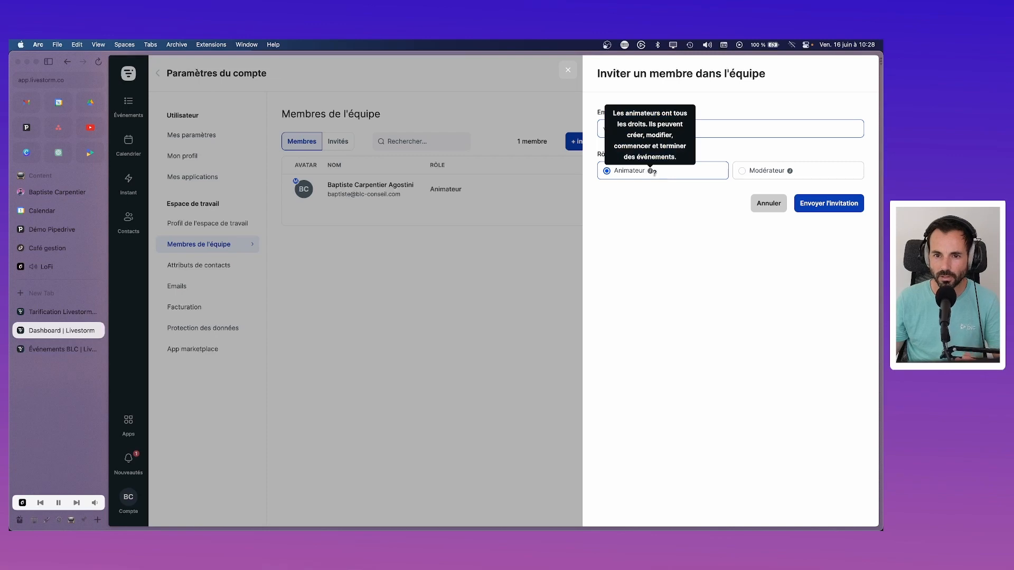
mouse_move(790, 171)
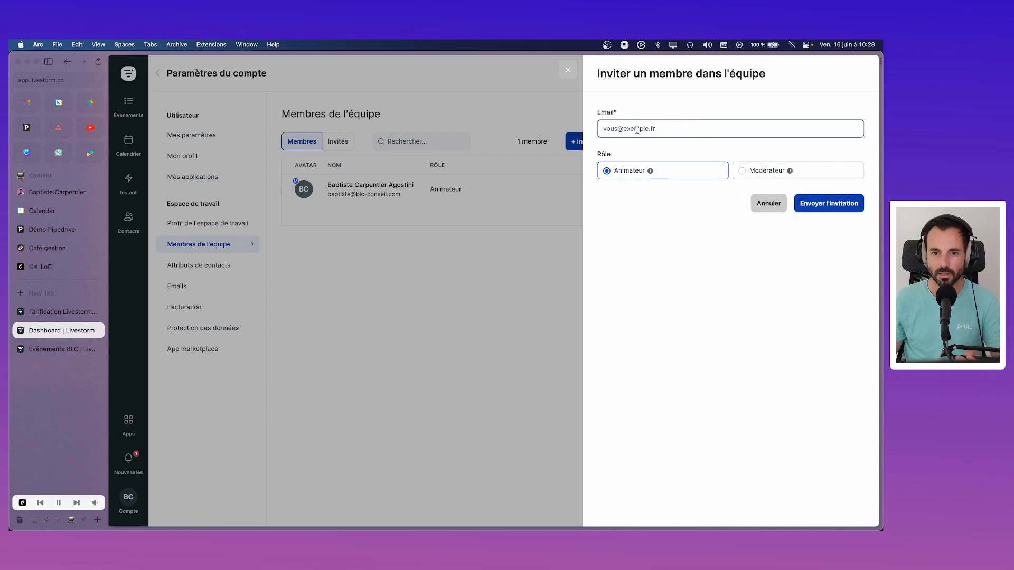
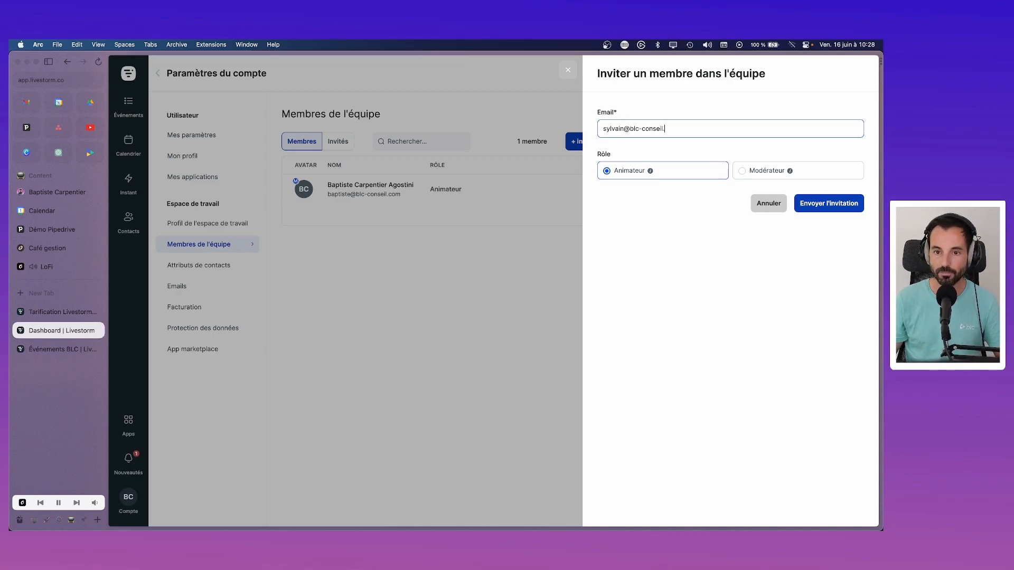
click(825, 204)
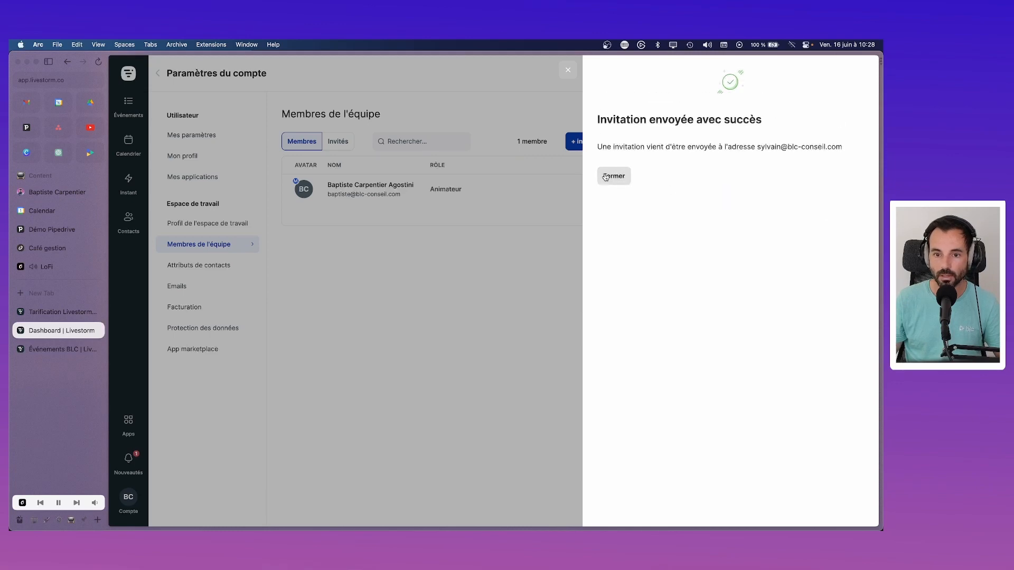
Step: Check the pending invitation under Invités, then go to the Attributs de contacts settings
click(614, 175)
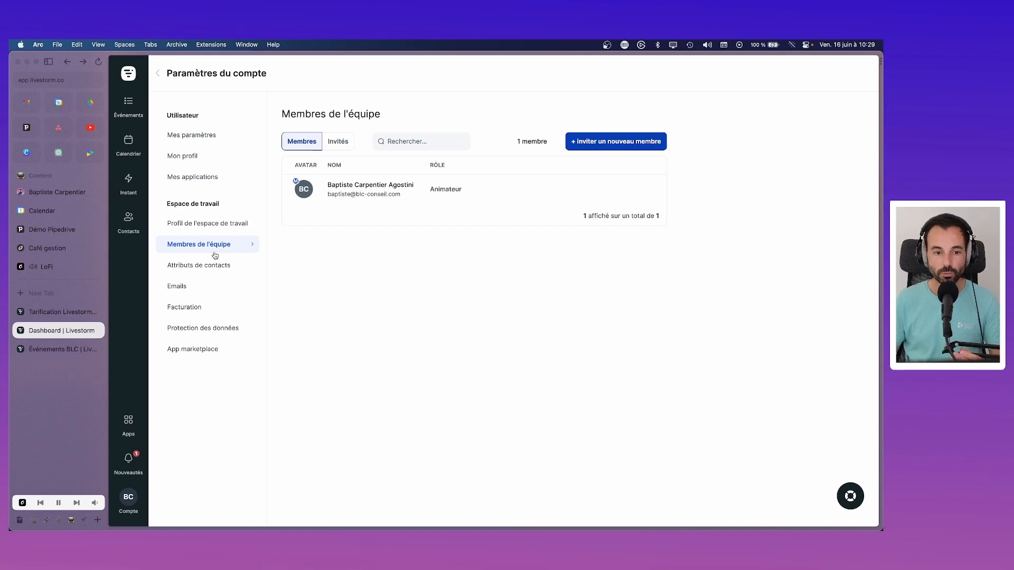
click(69, 311)
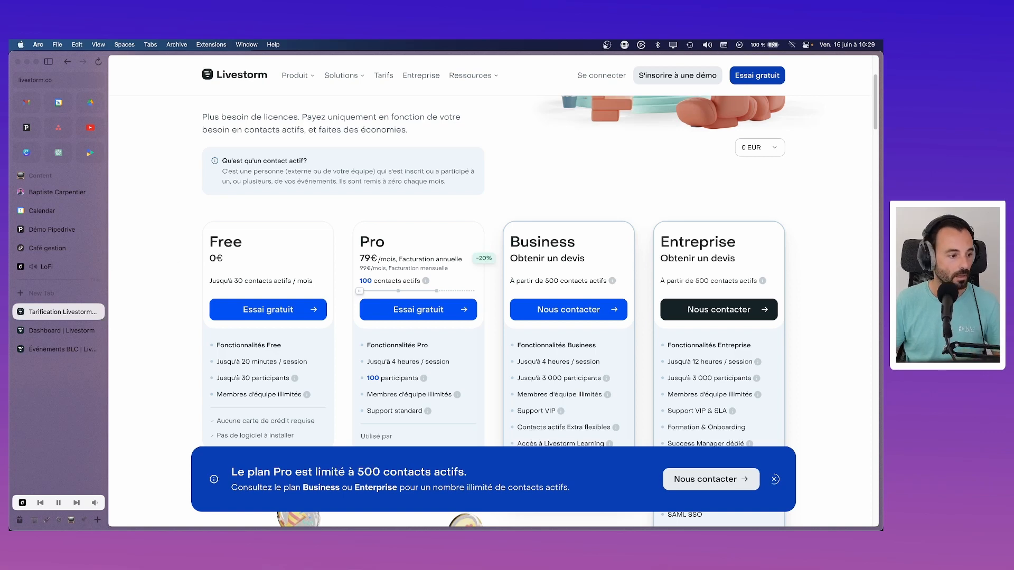
click(58, 330)
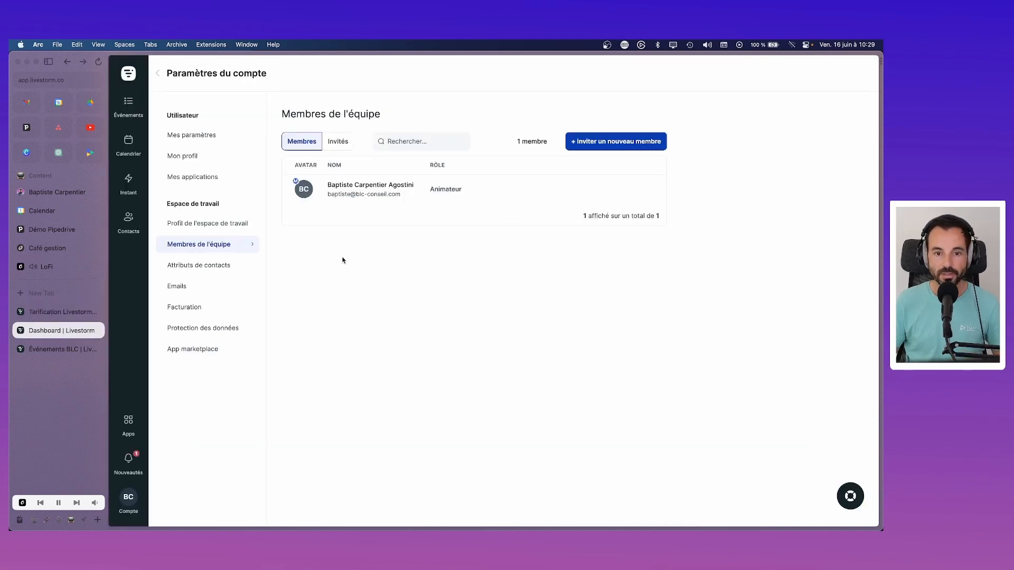
click(339, 142)
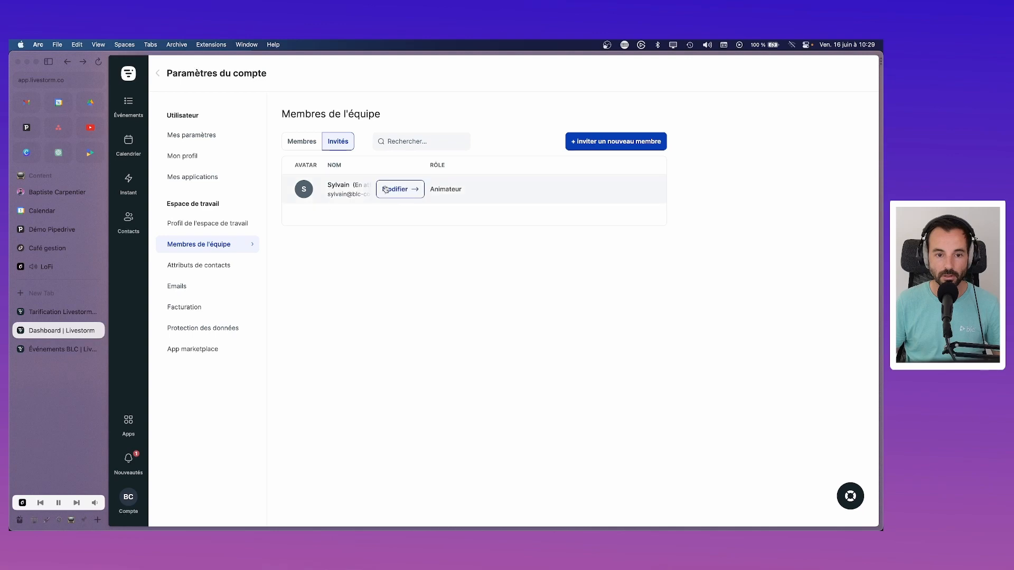
click(312, 141)
click(206, 266)
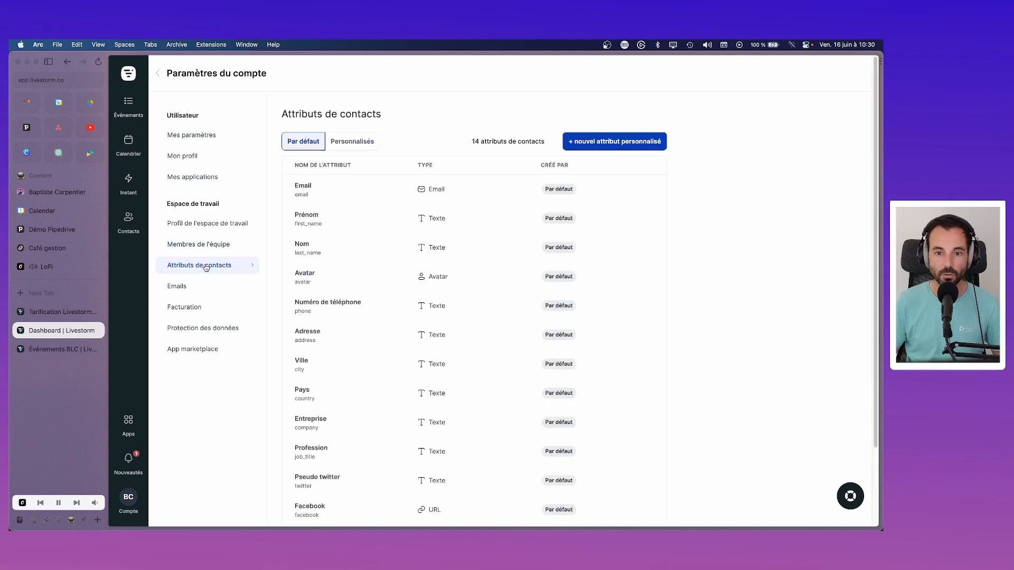
Step: Compare the Personnalisés and 14 Par défaut contact attributes, then go to the Emails settings
scroll(338, 221, down, 4)
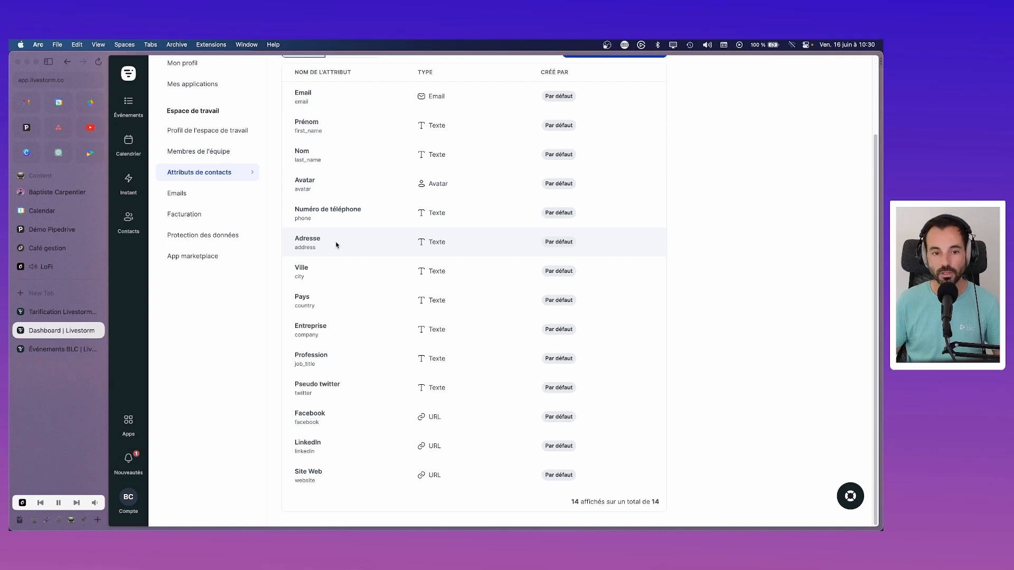
scroll(336, 245, up, 3)
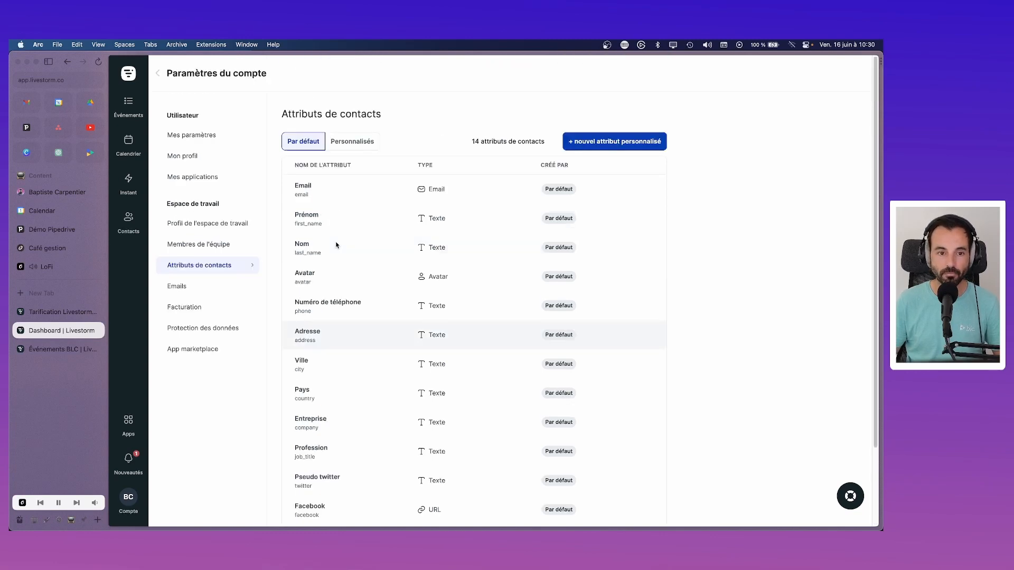
scroll(334, 381, down, 3)
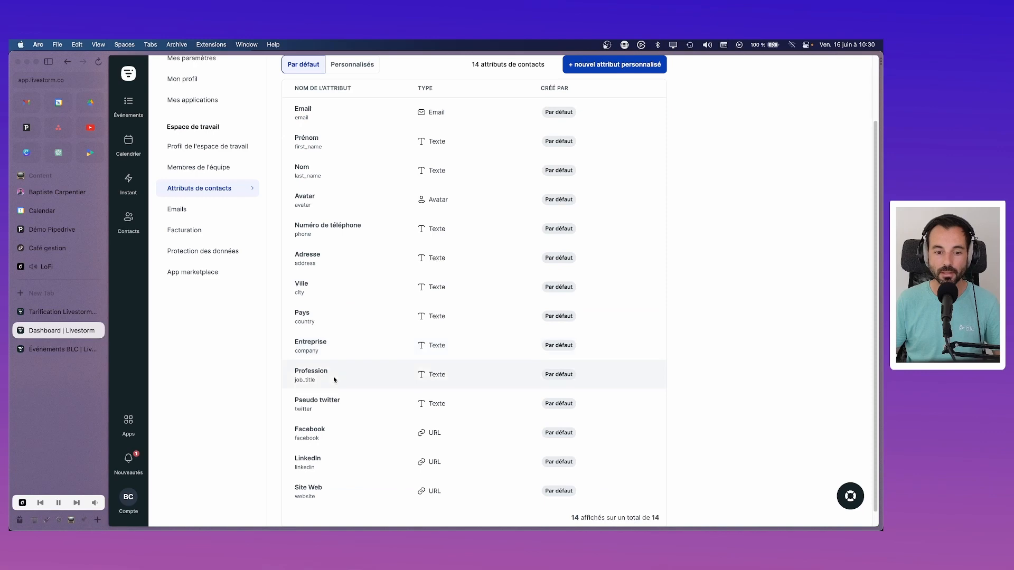
scroll(335, 380, up, 3)
click(352, 141)
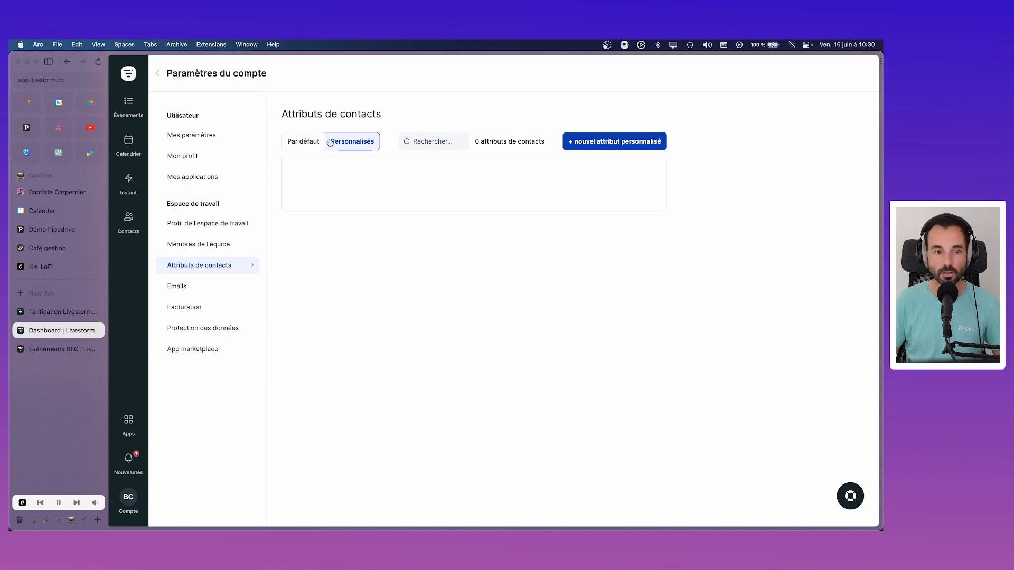
click(312, 142)
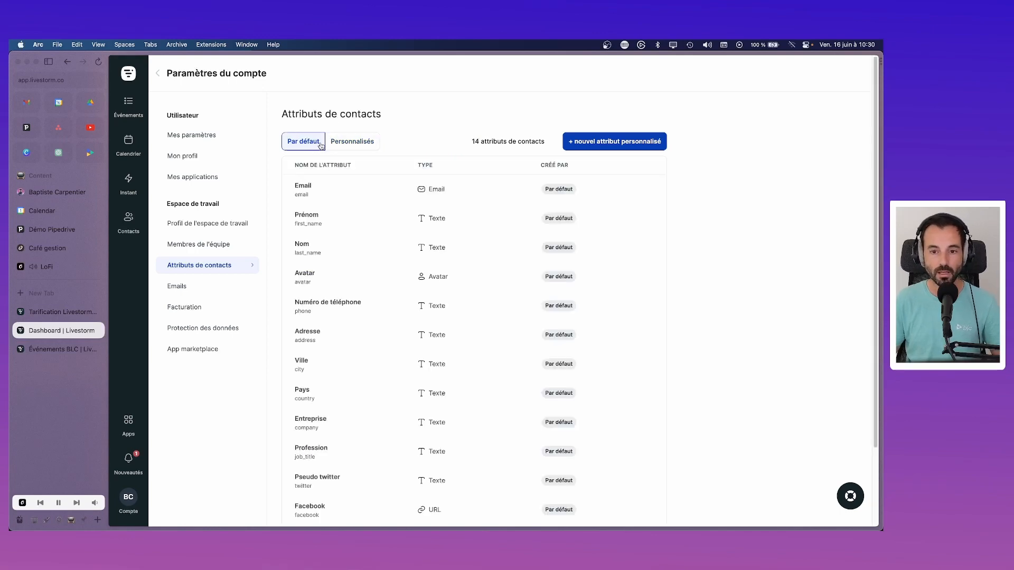
scroll(371, 296, down, 3)
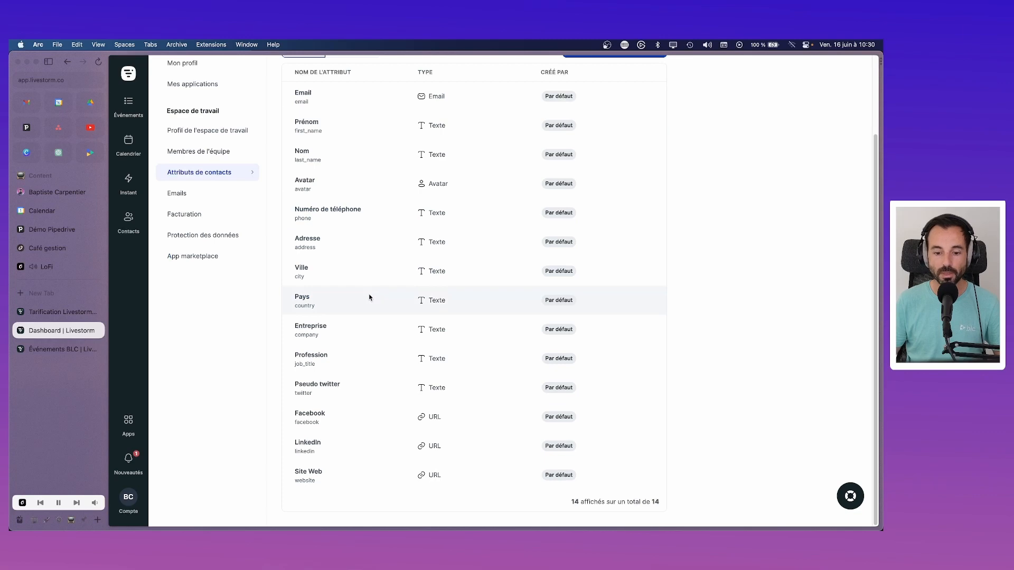
scroll(369, 297, up, 3)
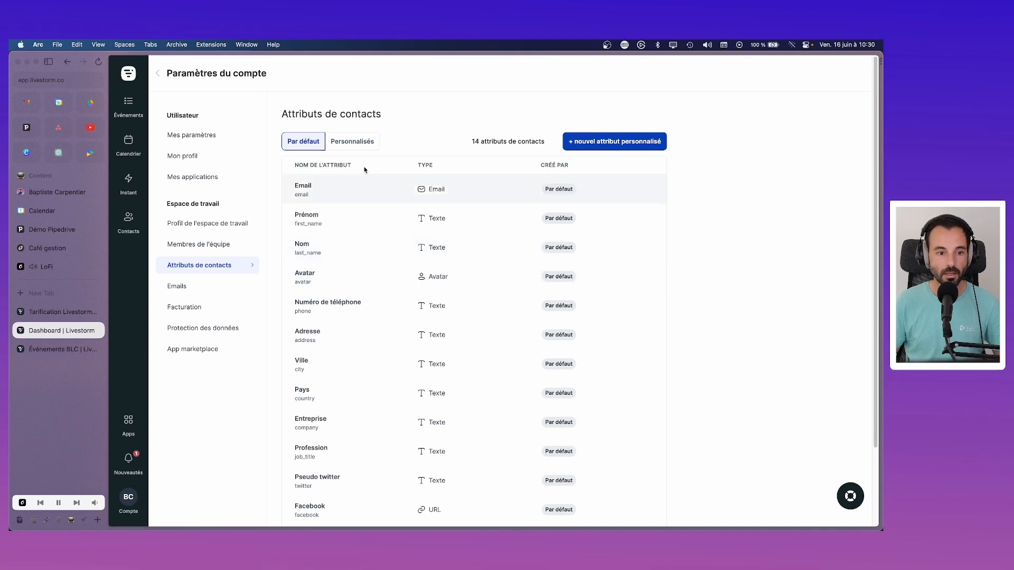
click(200, 286)
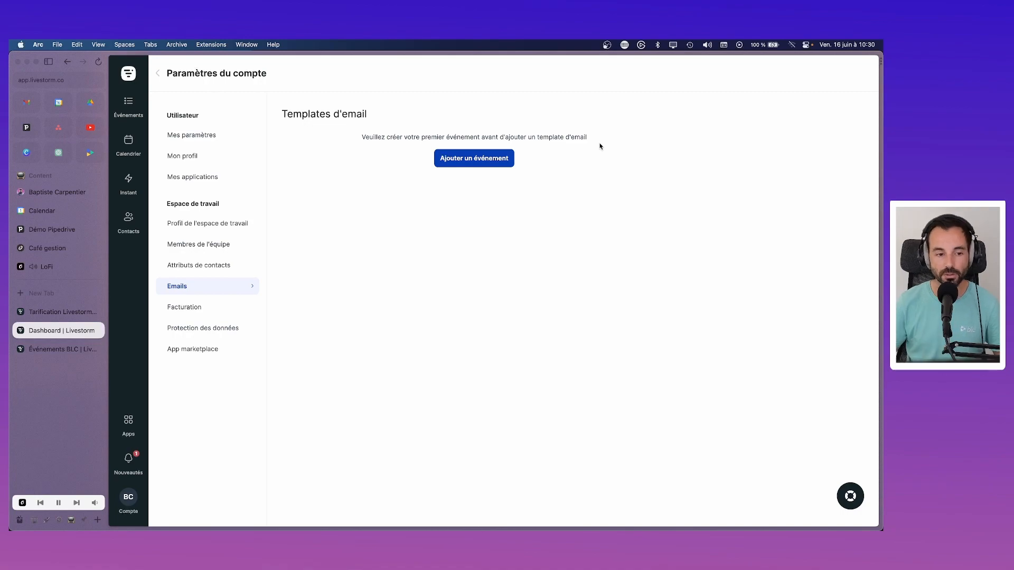
Step: Review the Facturation plan page, then open Protection des données for the video server region
click(199, 306)
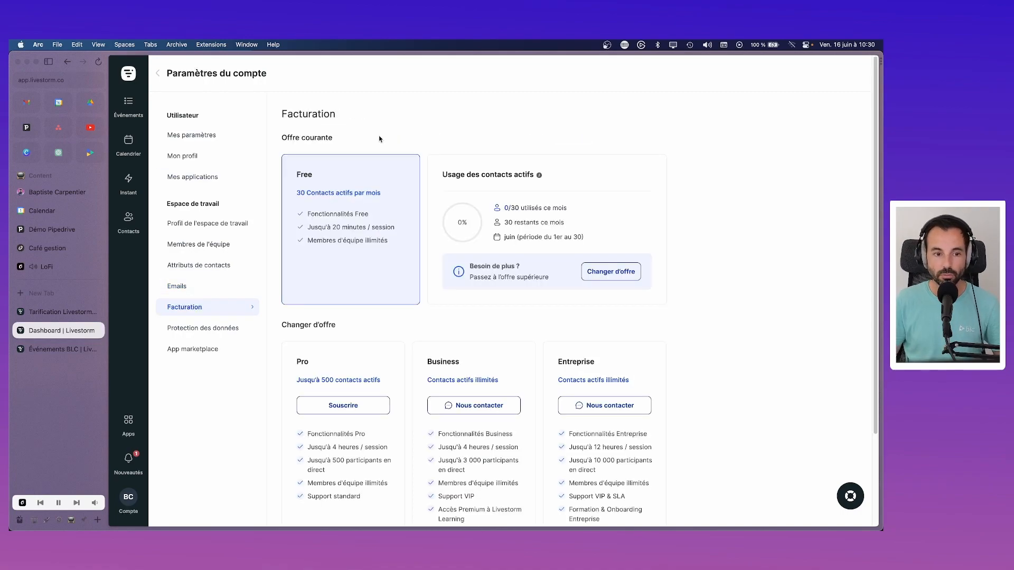
scroll(379, 253, down, 3)
scroll(378, 253, up, 3)
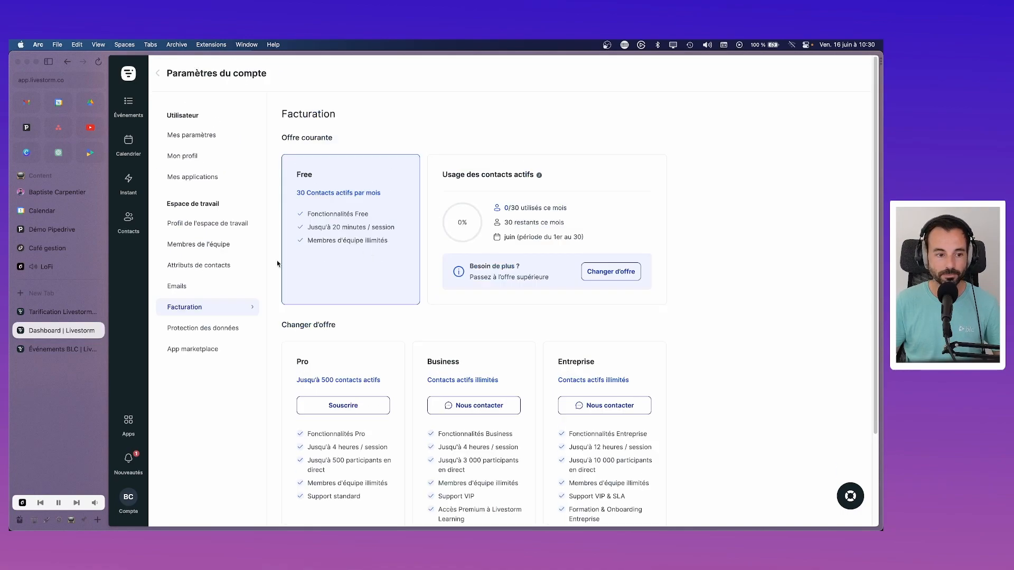
click(206, 328)
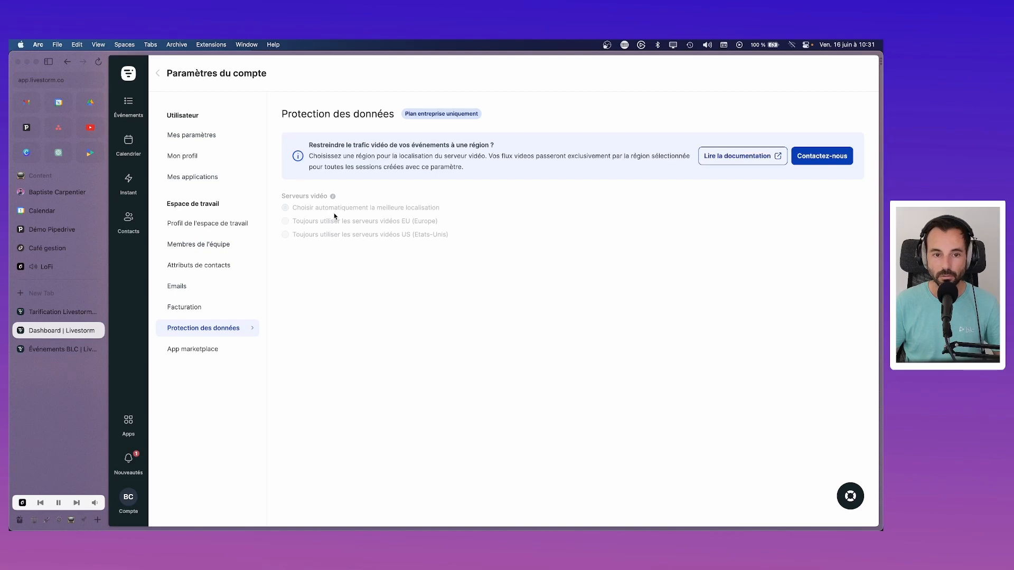
Step: Browse the App marketplace integrations and view the Pipedrive setup panel
click(208, 351)
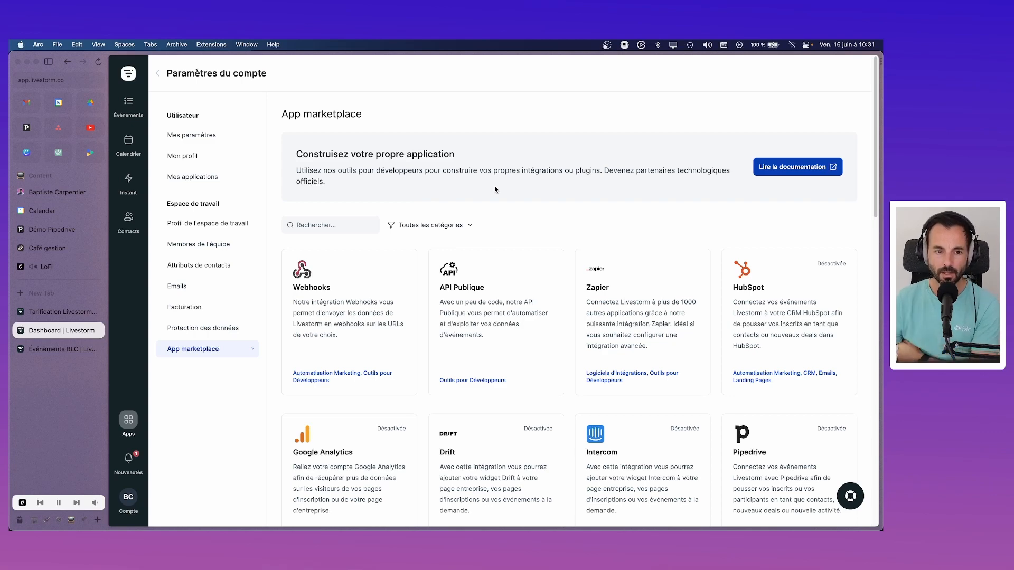
scroll(499, 198, down, 5)
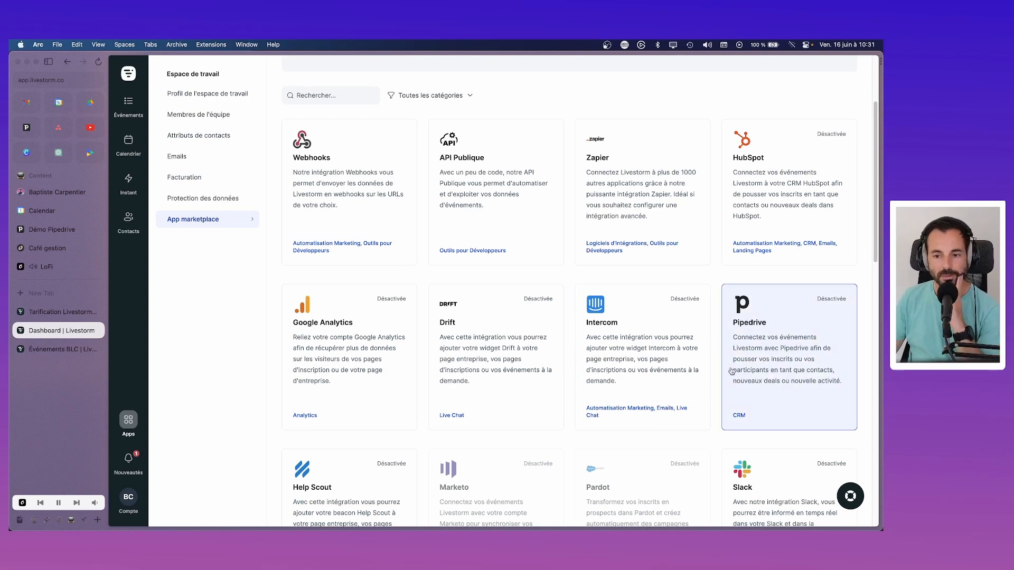
click(775, 362)
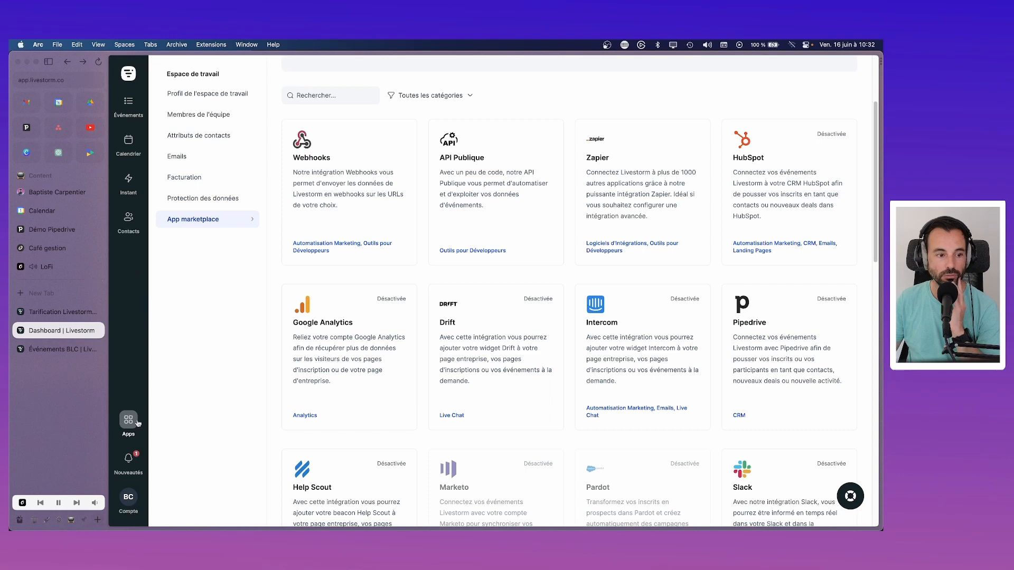
Step: Look through the Événements, Instant and Contacts pages, then switch to the Google Calendar tab
scroll(186, 411, down, 1)
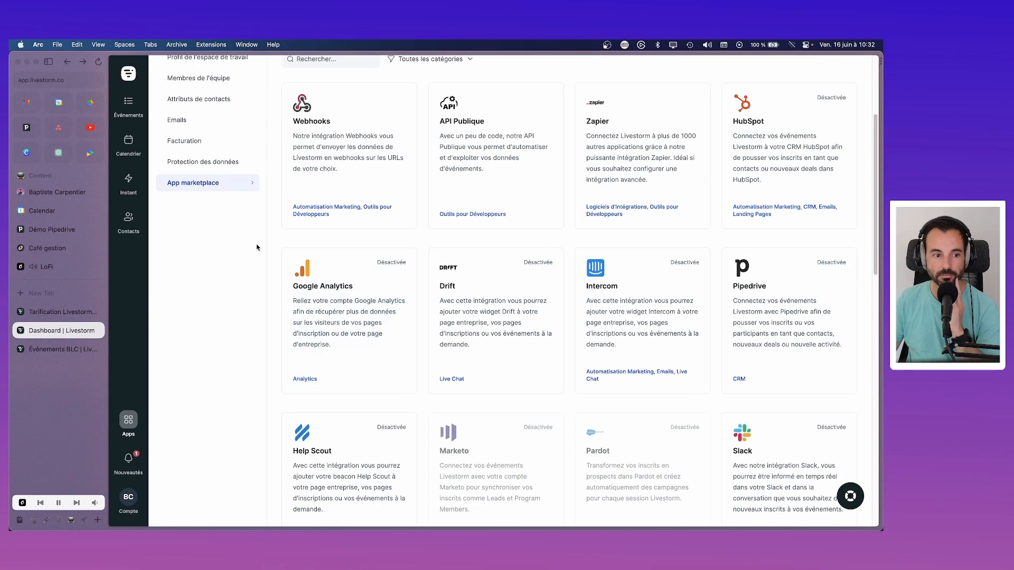
scroll(318, 298, up, 5)
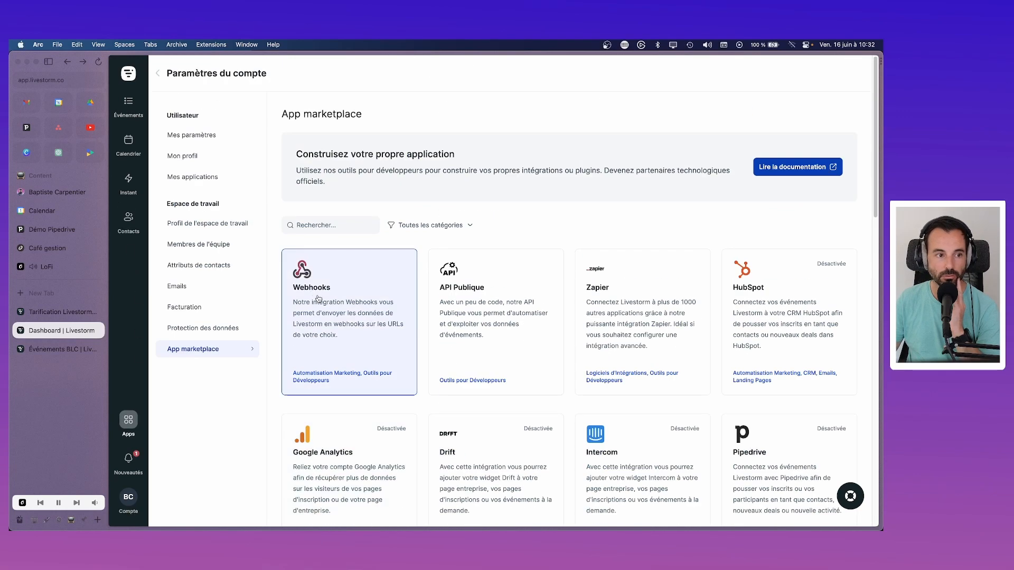
click(128, 102)
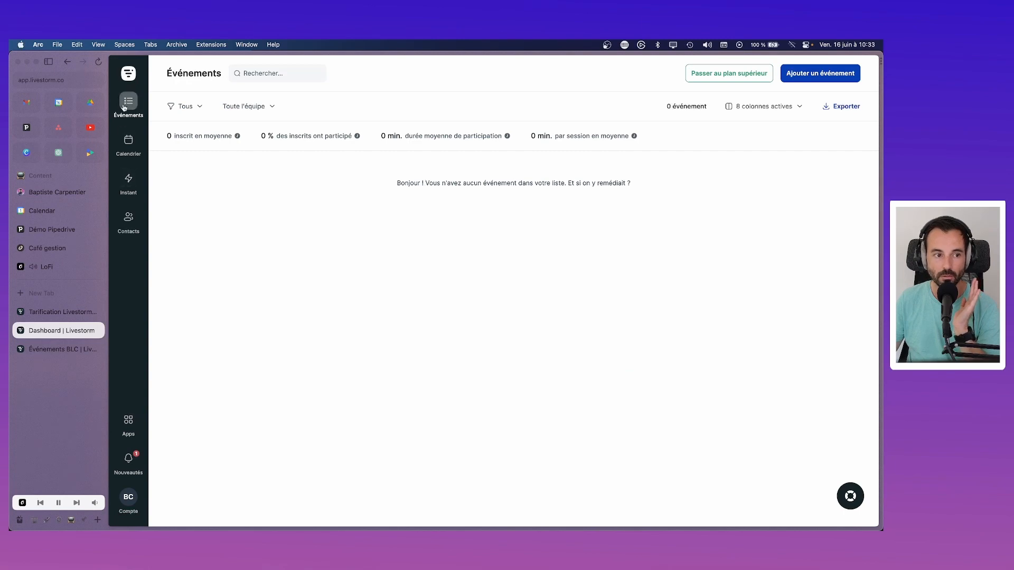
click(129, 193)
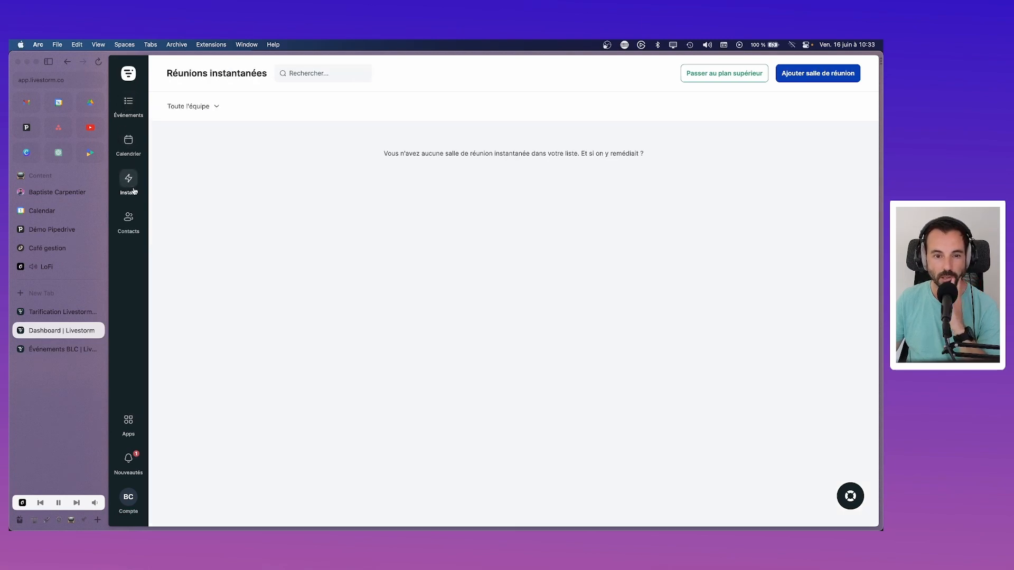
click(132, 225)
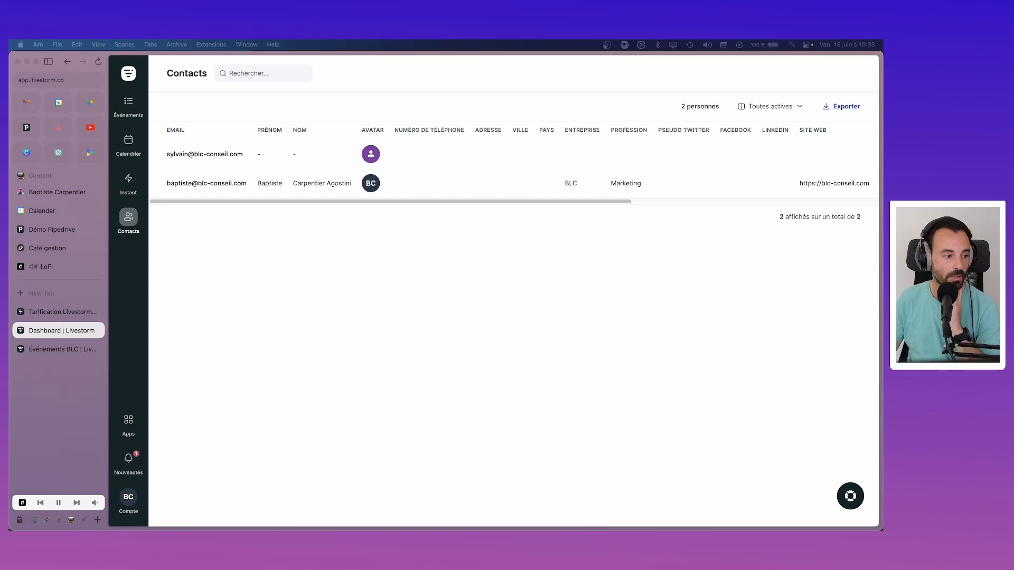
click(357, 309)
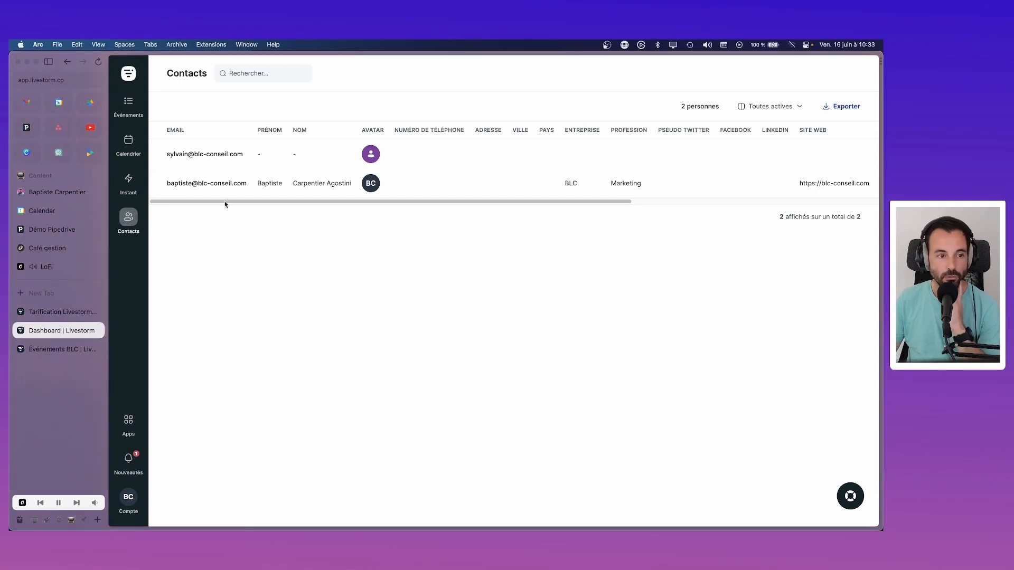
click(129, 103)
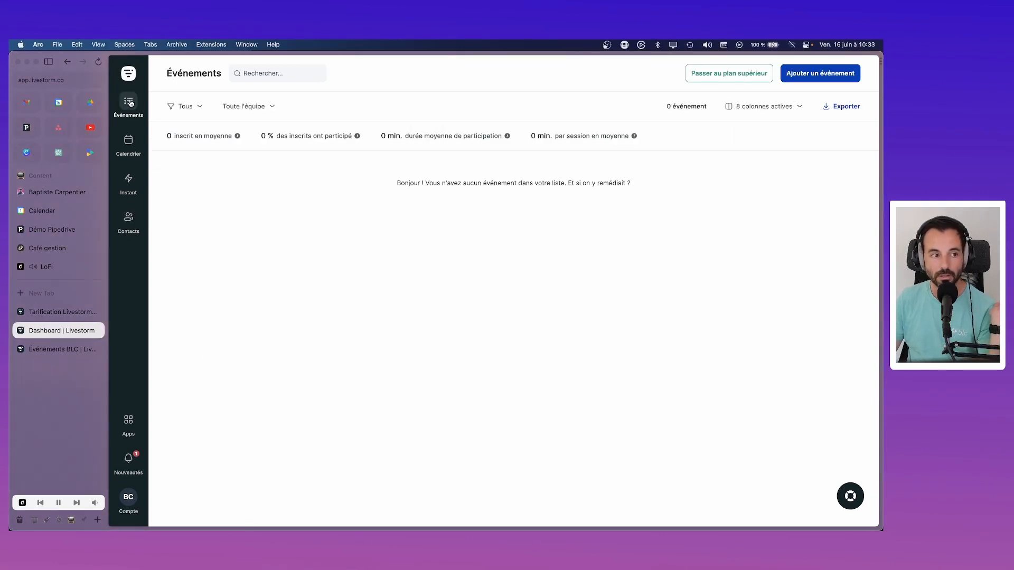
click(59, 102)
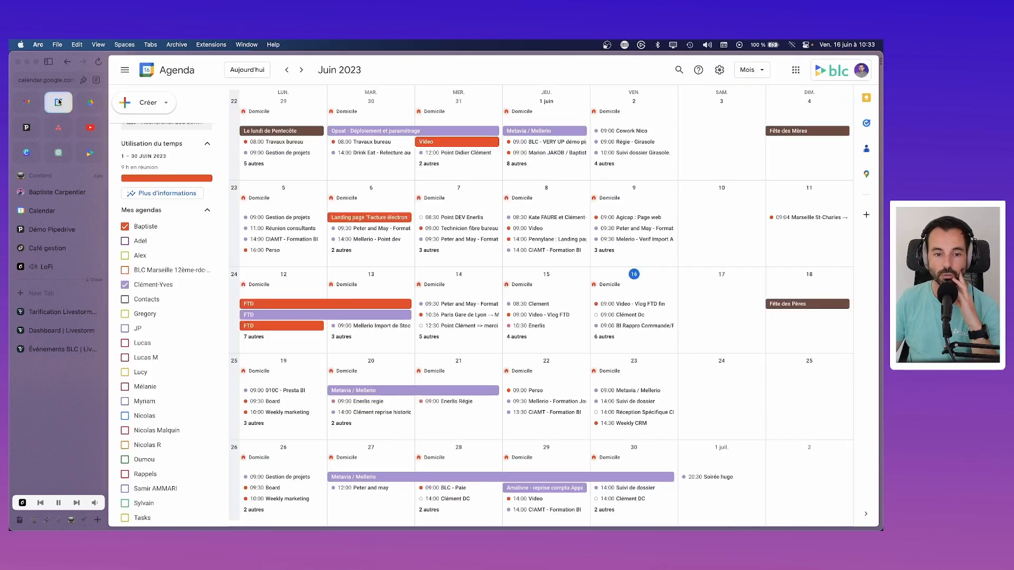
Step: Hide the colleague's calendar from the June 2023 view, then return to Livestorm's Événements page
click(125, 284)
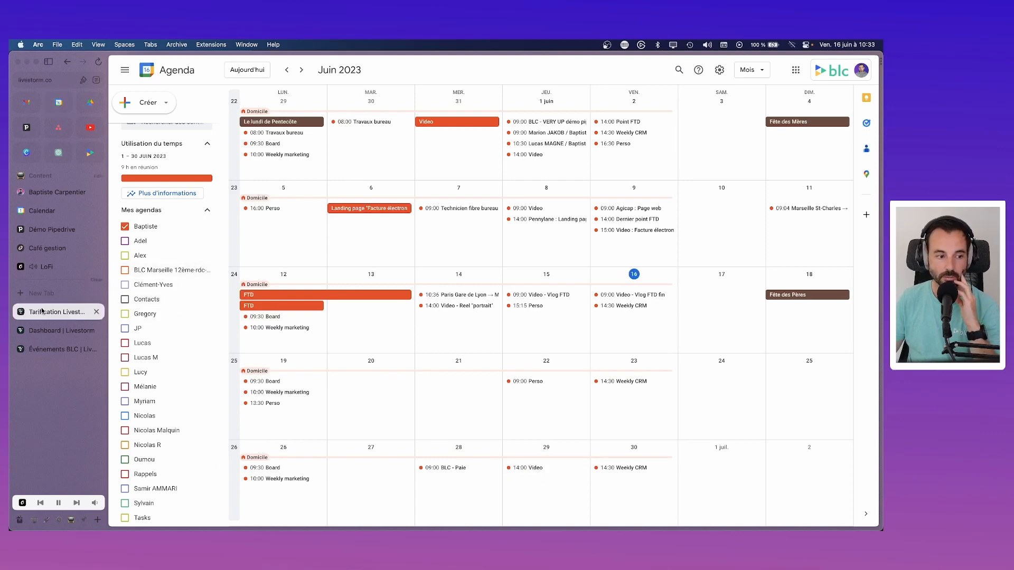
click(56, 311)
click(56, 329)
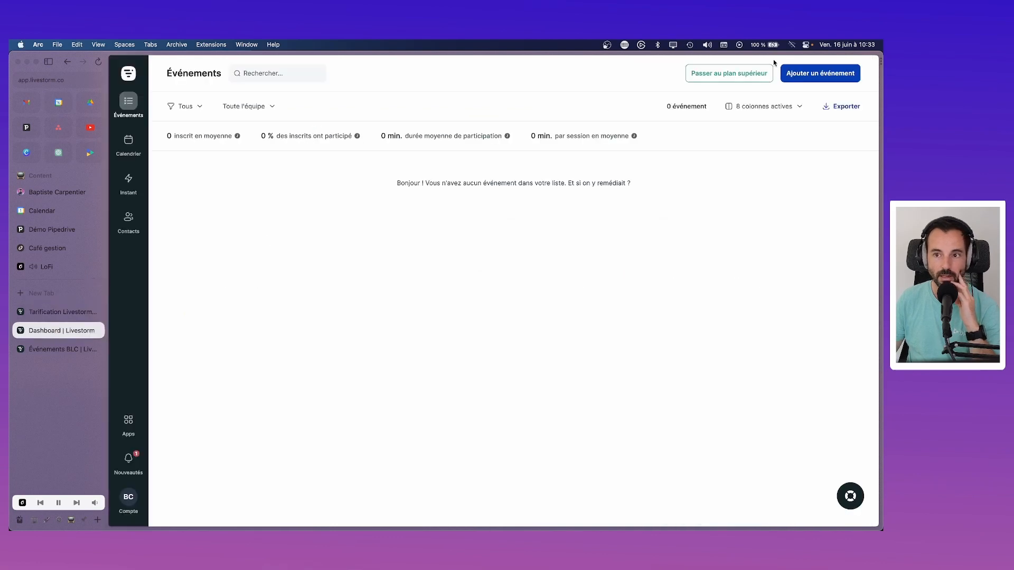
Step: Open the Nouvel événement form with Ajouter un événement
click(824, 74)
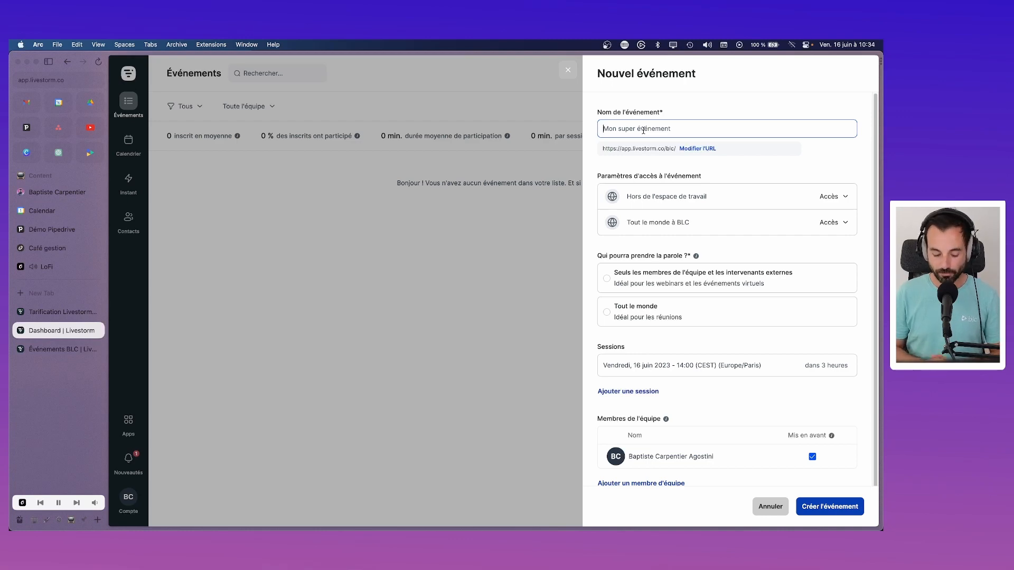
Step: Draft the event name as 'Facture électronique - Webinar autour de Sage'
text(facture é)
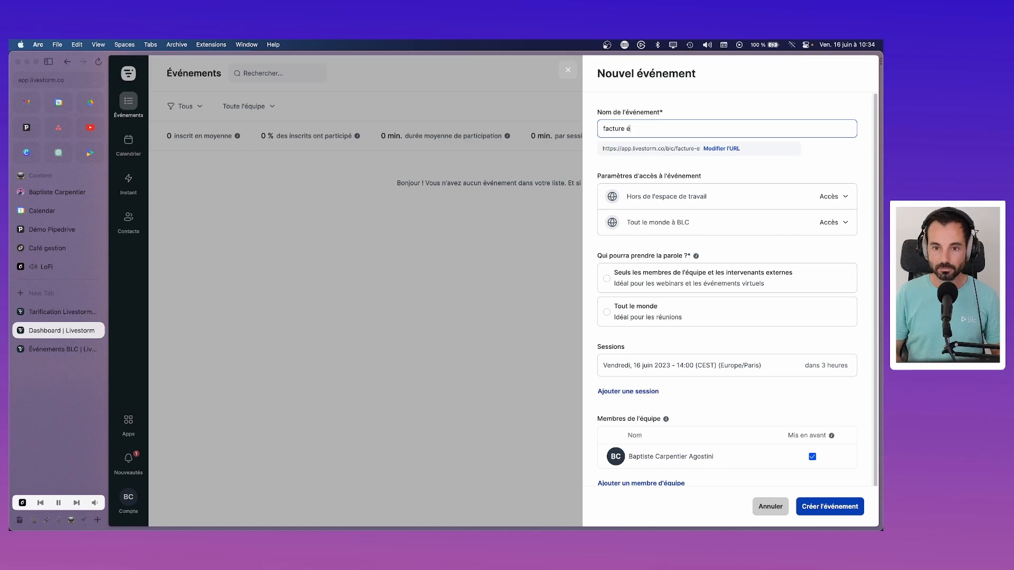
key(super+a)
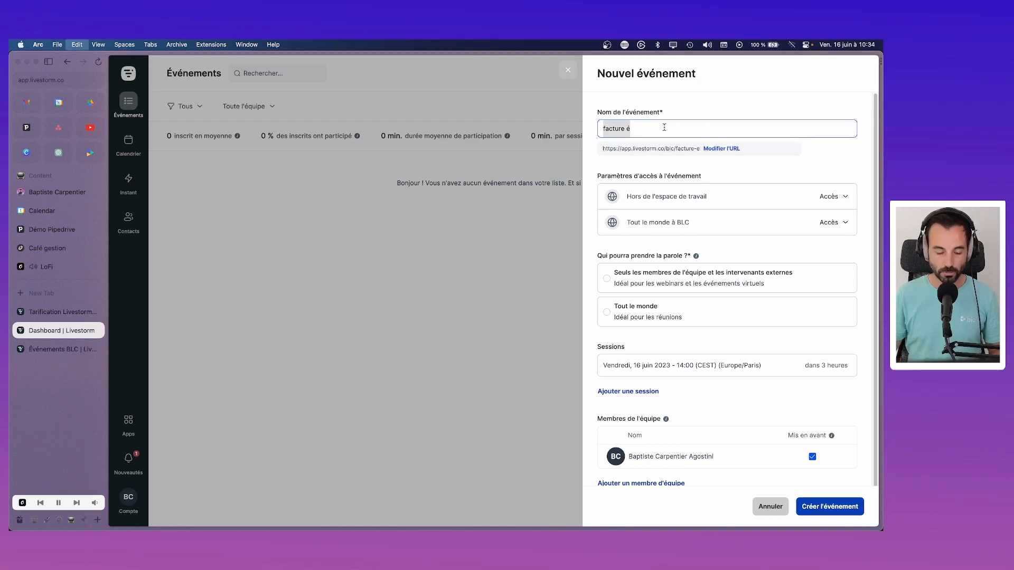
text(Facture électronikq)
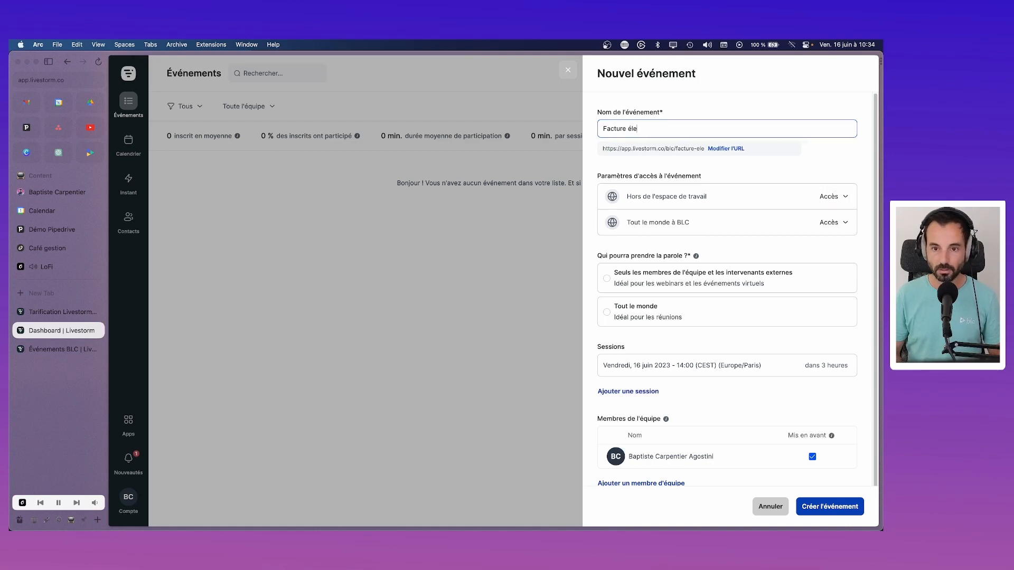
key(BackSpace)
key(BackSpace)
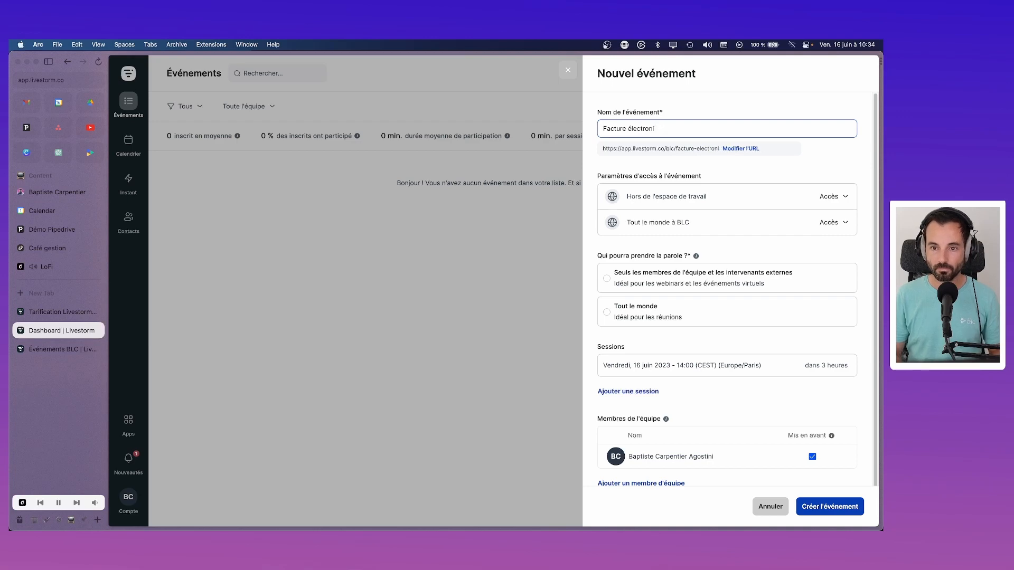
text(que )
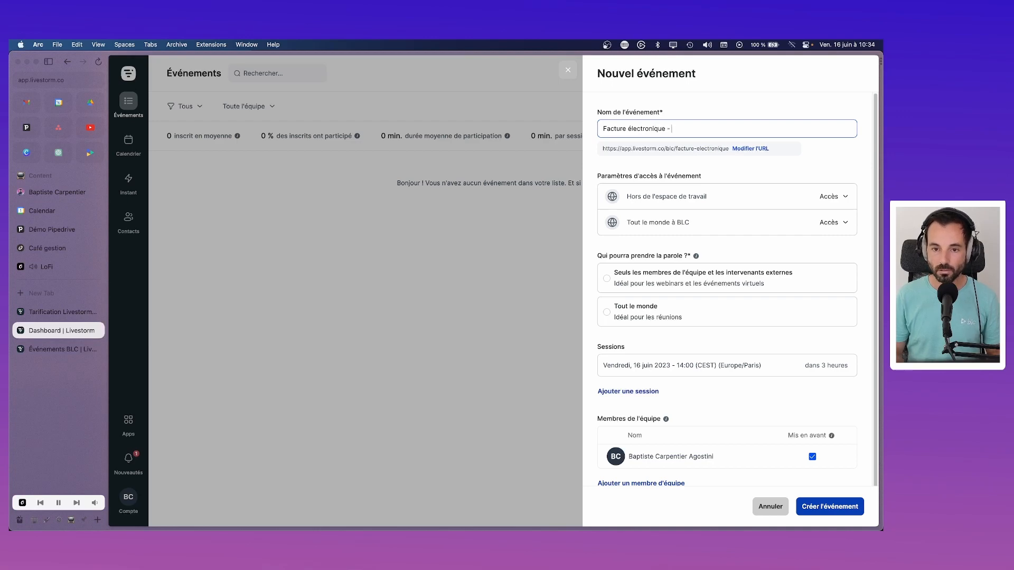
text(- Questio)
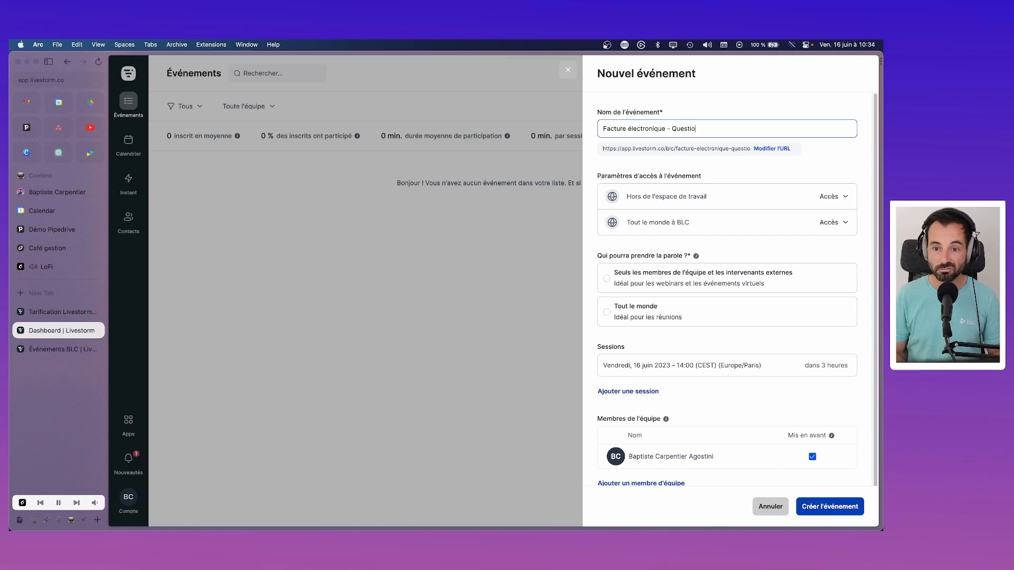
text(ns)
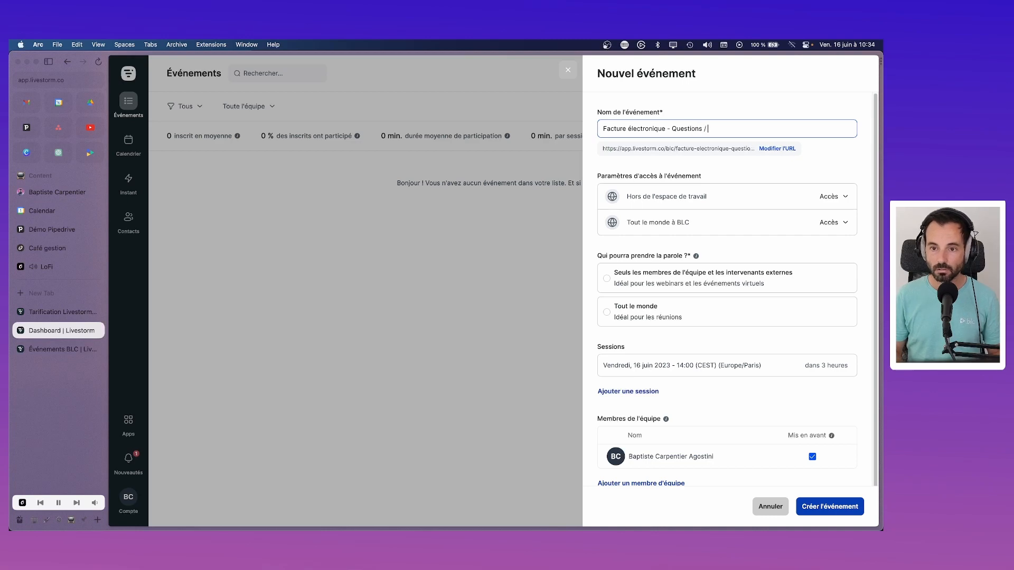
text( / Réponses)
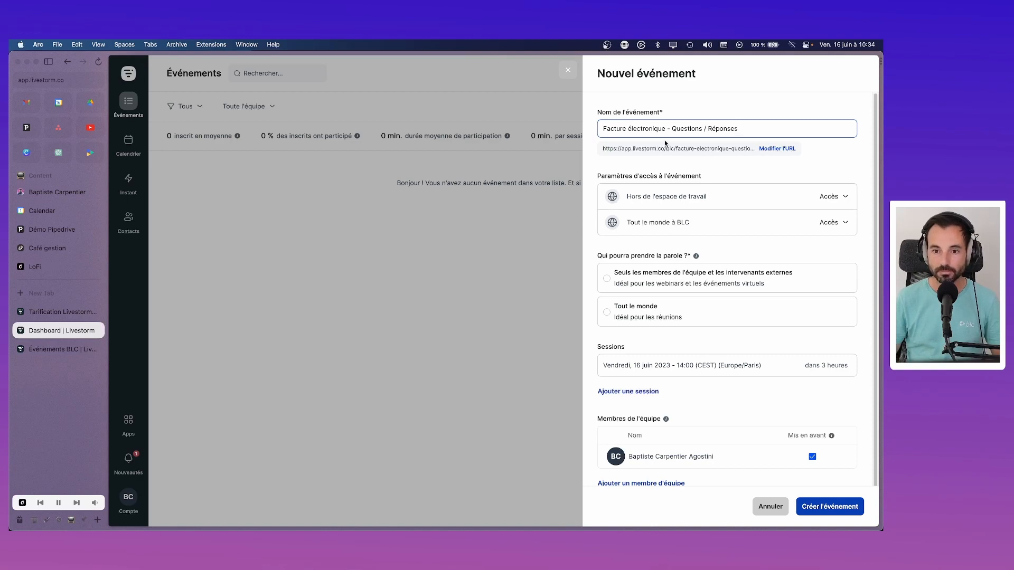
drag(756, 128, 673, 128)
text(Webinar)
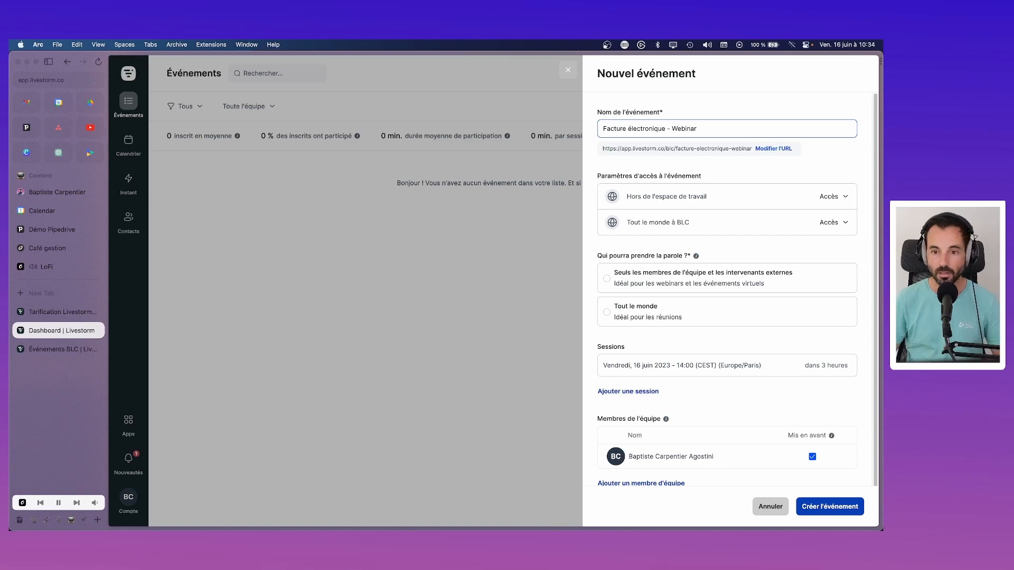
text(autour de Sah)
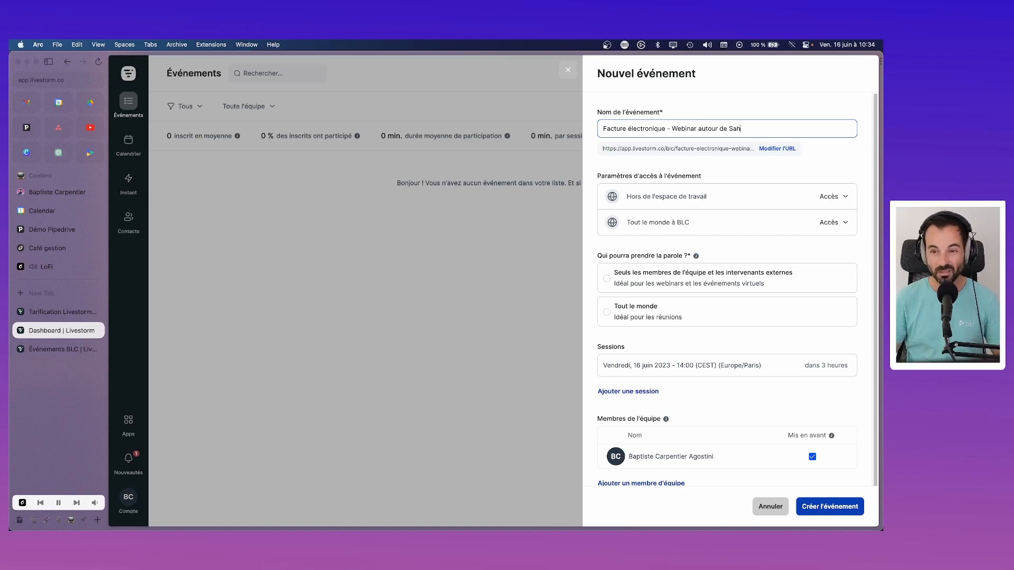
key(BackSpace)
text(ge)
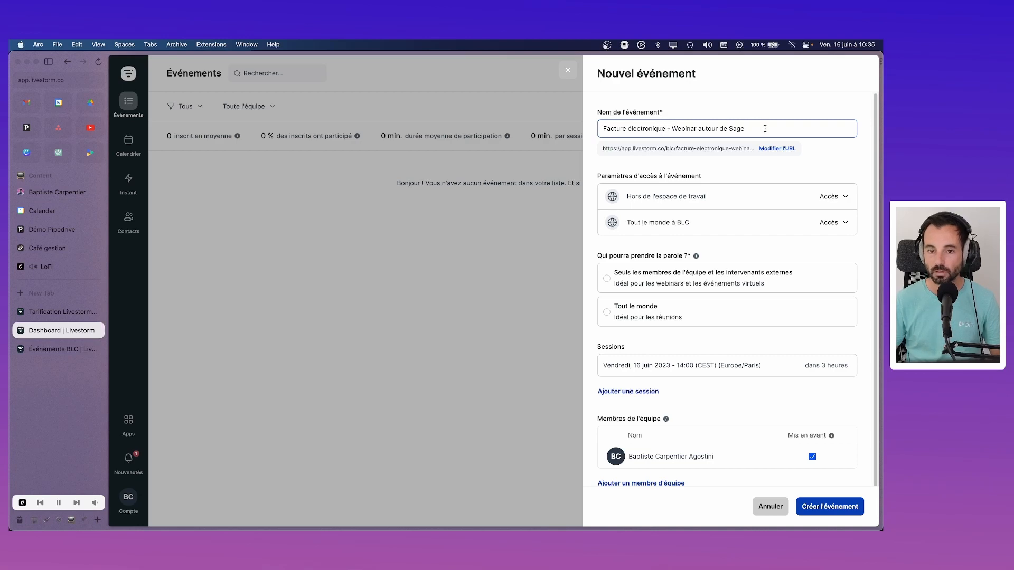
Step: Retype the event name as 'La facture électronique autour de Sage 100'
key(super+a)
text(Sage et ki)
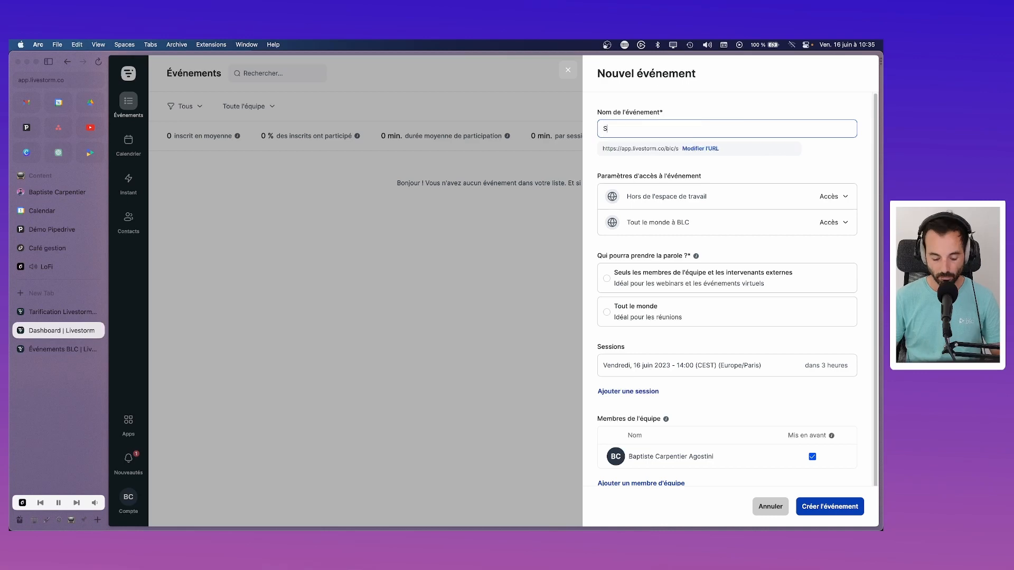
key(BackSpace)
key(BackSpace)
text(la f)
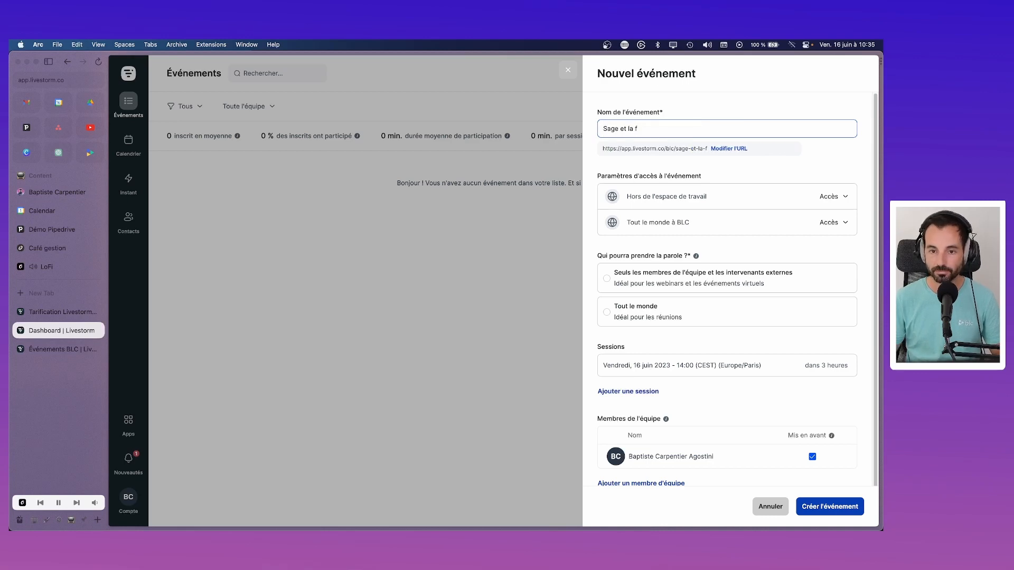
key(super+a)
text(La f)
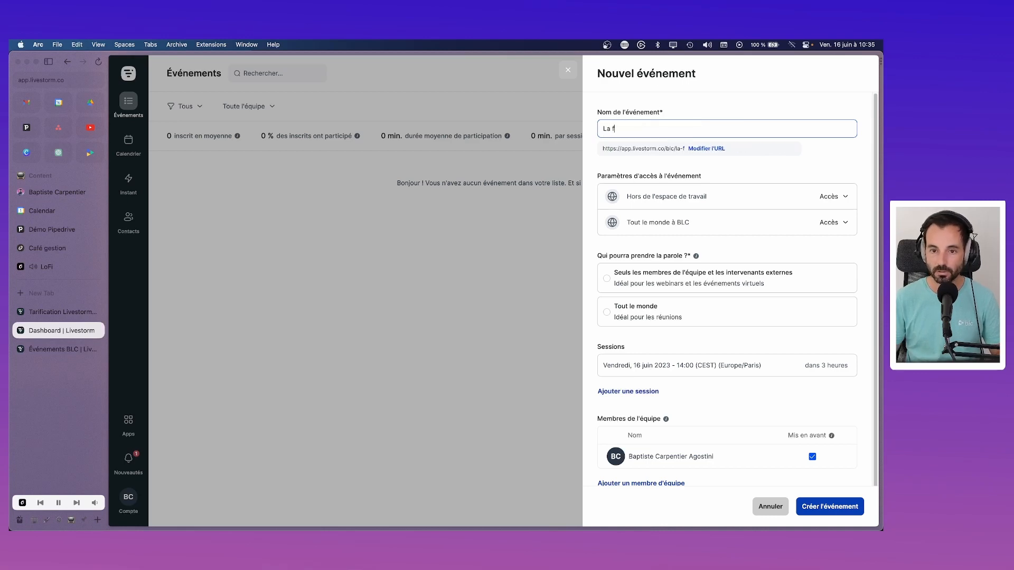
text(acture électronuquy)
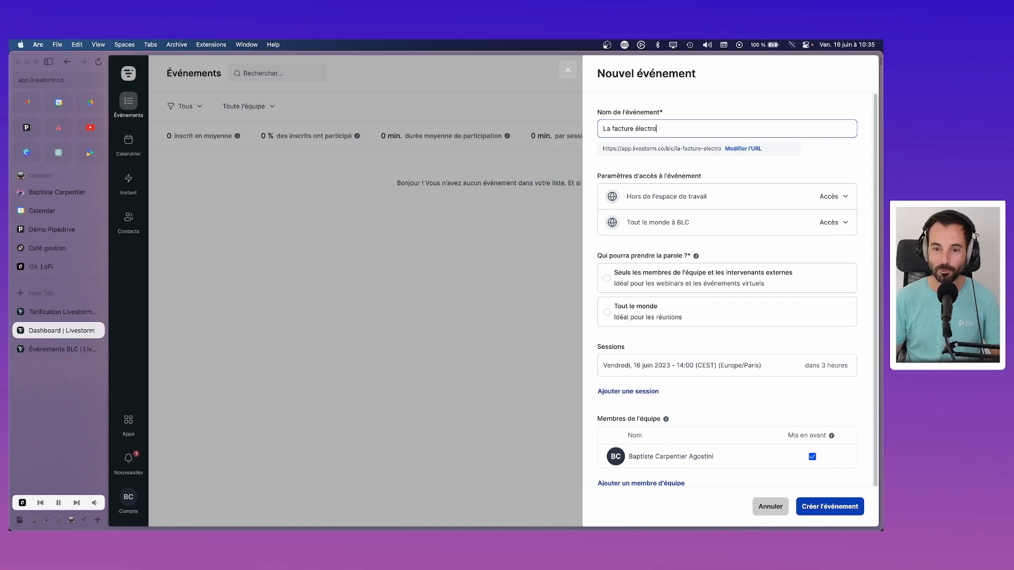
key(BackSpace)
key(BackSpace)
key(BackSpace)
key(BackSpace)
text(iq)
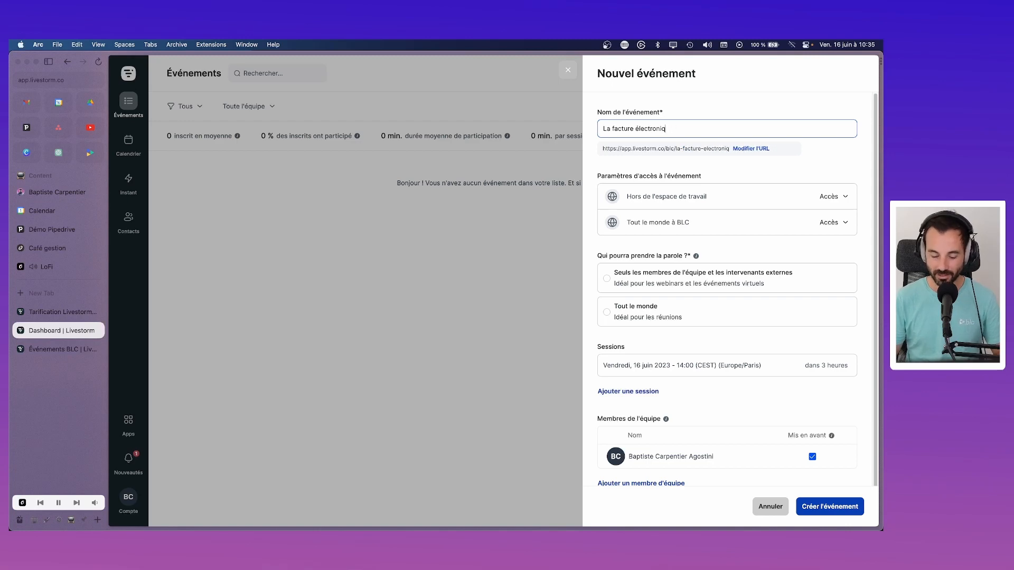
text(ue autour de )
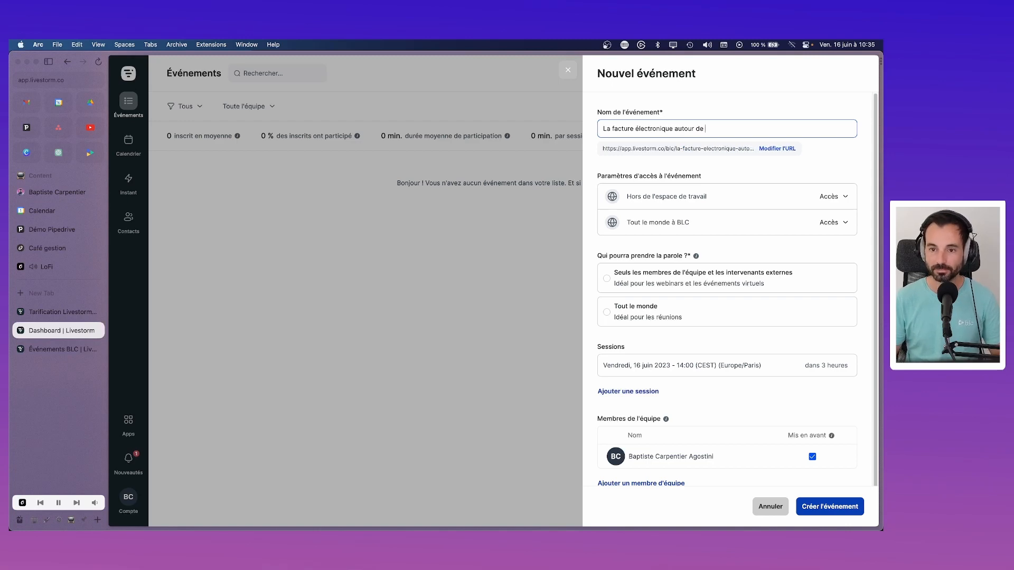
text(Sage 100)
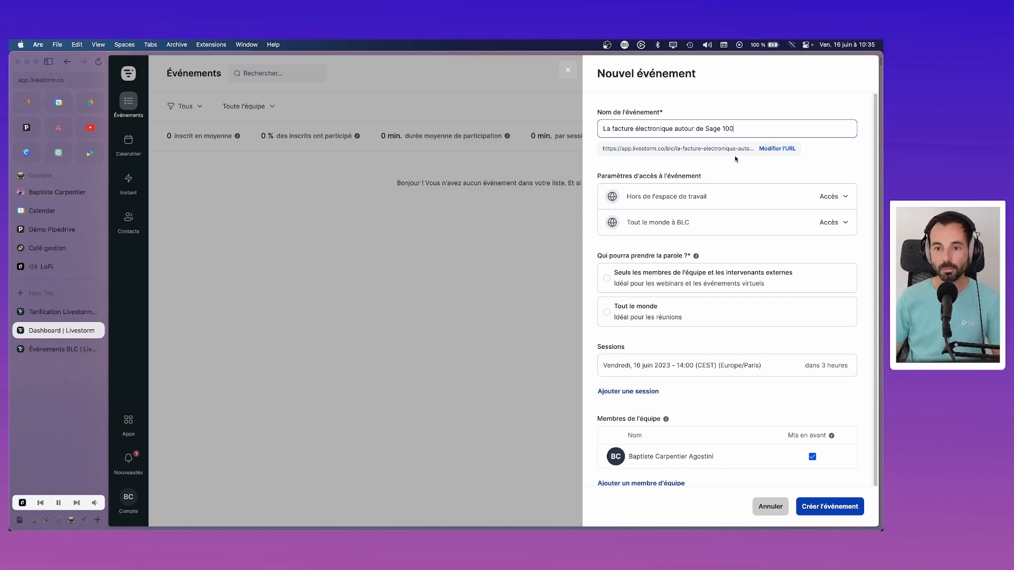
drag(733, 129, 613, 128)
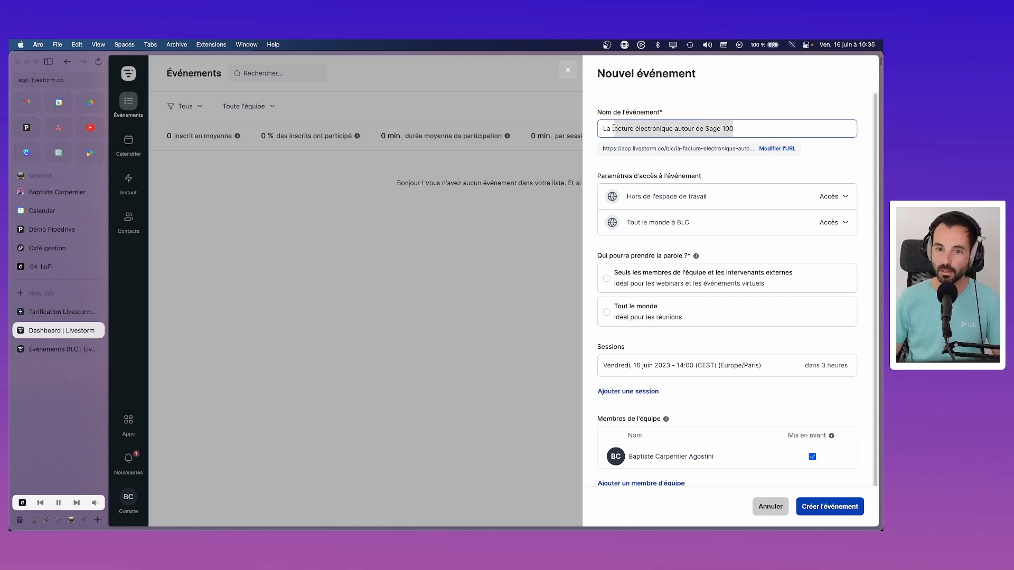
click(751, 129)
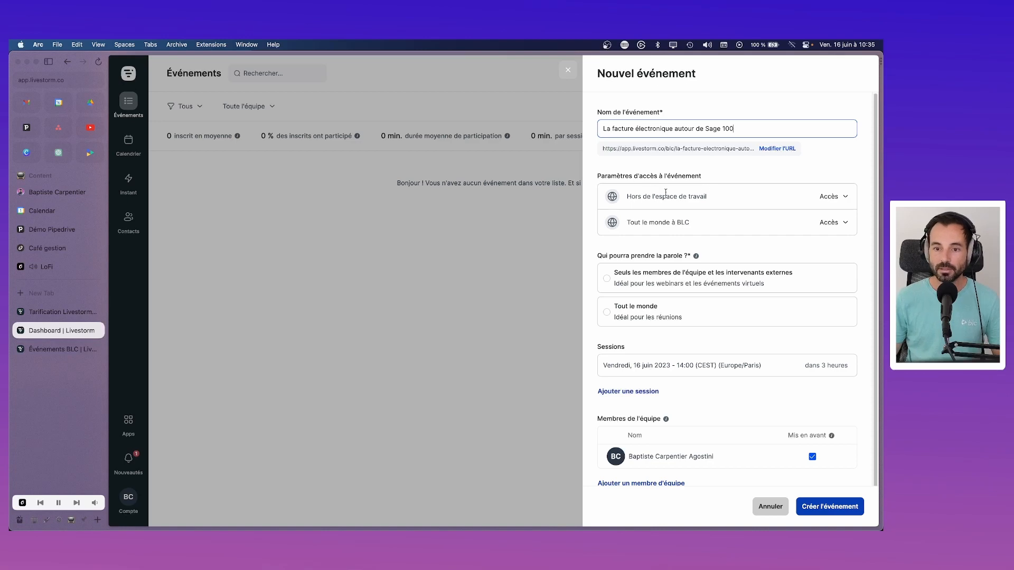
Step: Keep outside-workspace access allowed and restrict speaking to team members and external speakers
click(846, 198)
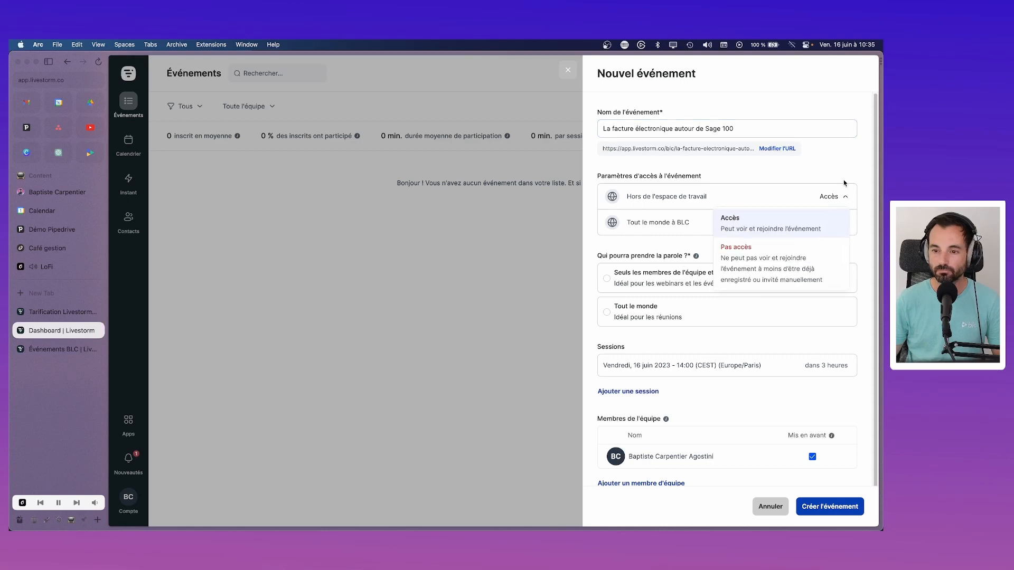
click(846, 185)
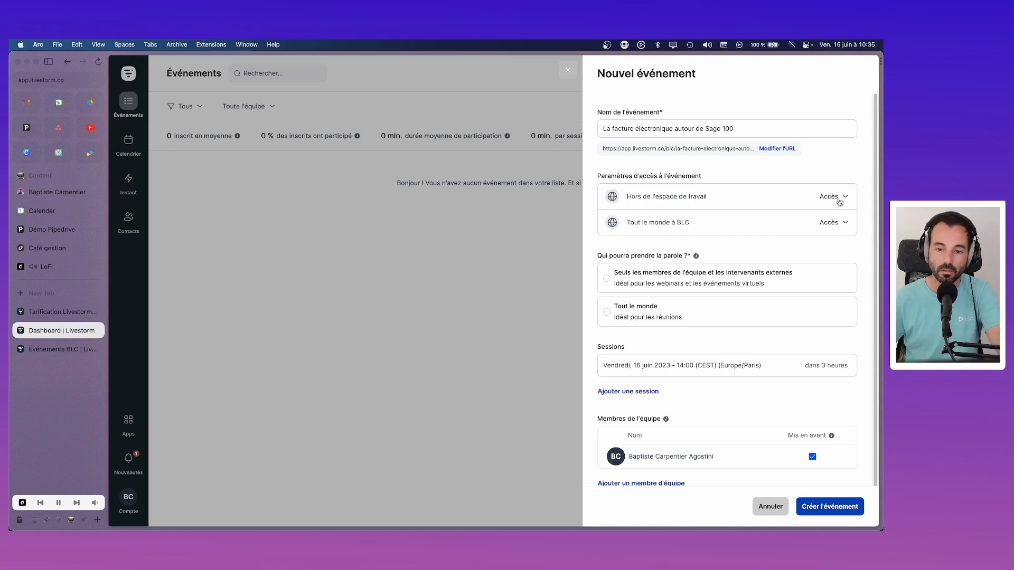
click(640, 282)
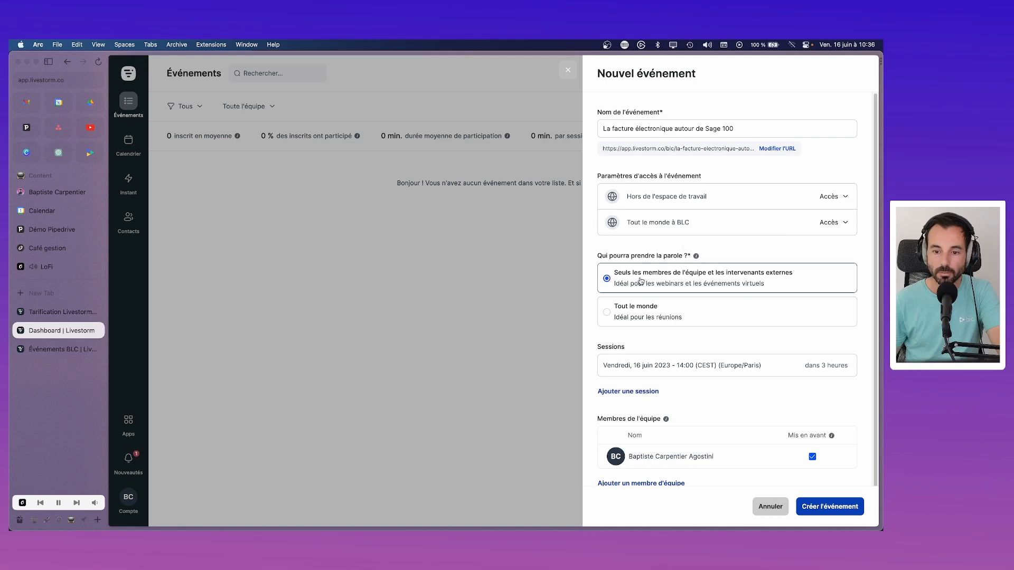
Step: Set the session date to 29 June 2023 at 10:00
click(623, 371)
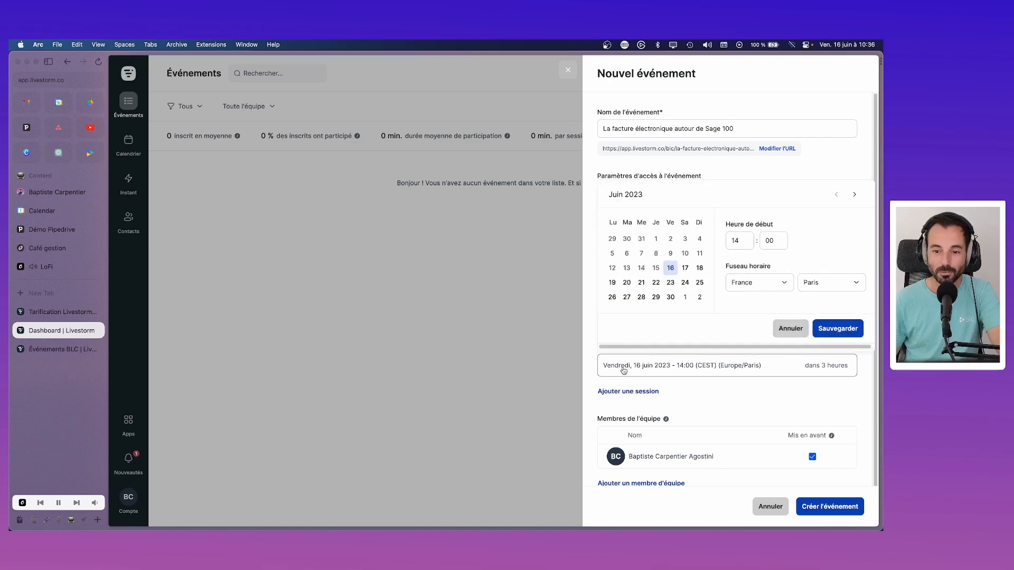
click(656, 297)
click(745, 244)
click(745, 246)
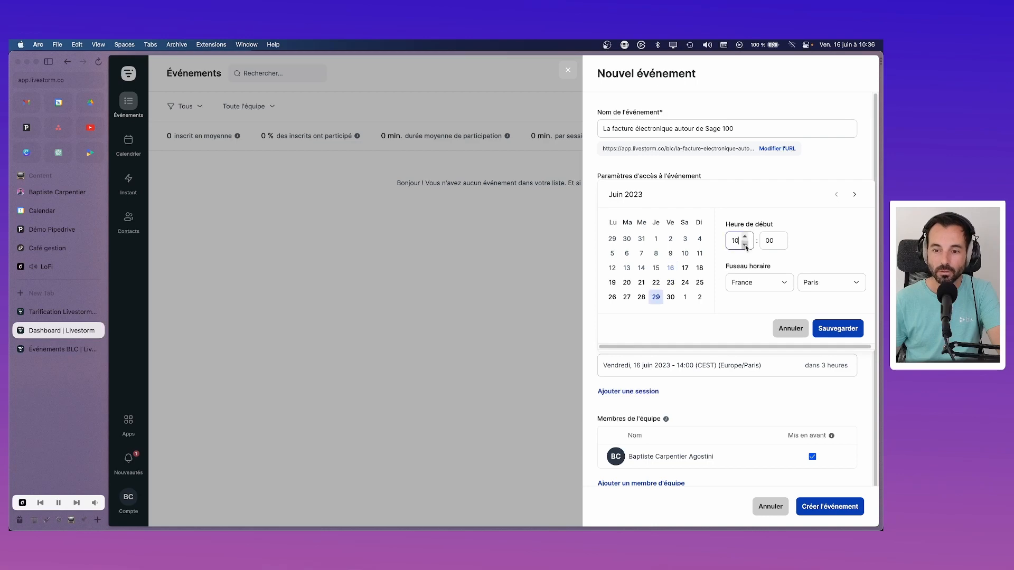
click(835, 328)
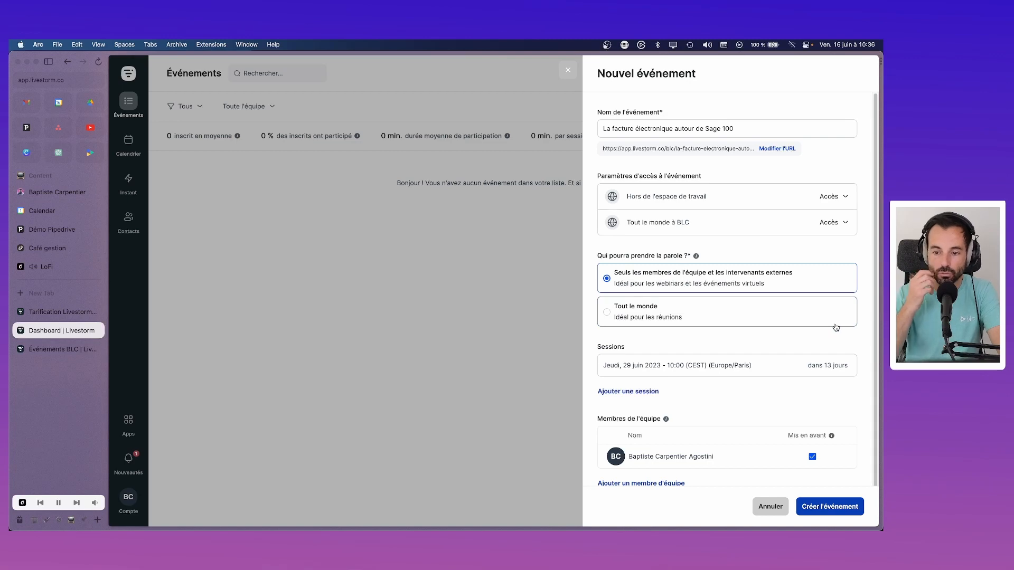
Step: Change the 29 June session start time to 14:00 and save it
scroll(663, 366, down, 1)
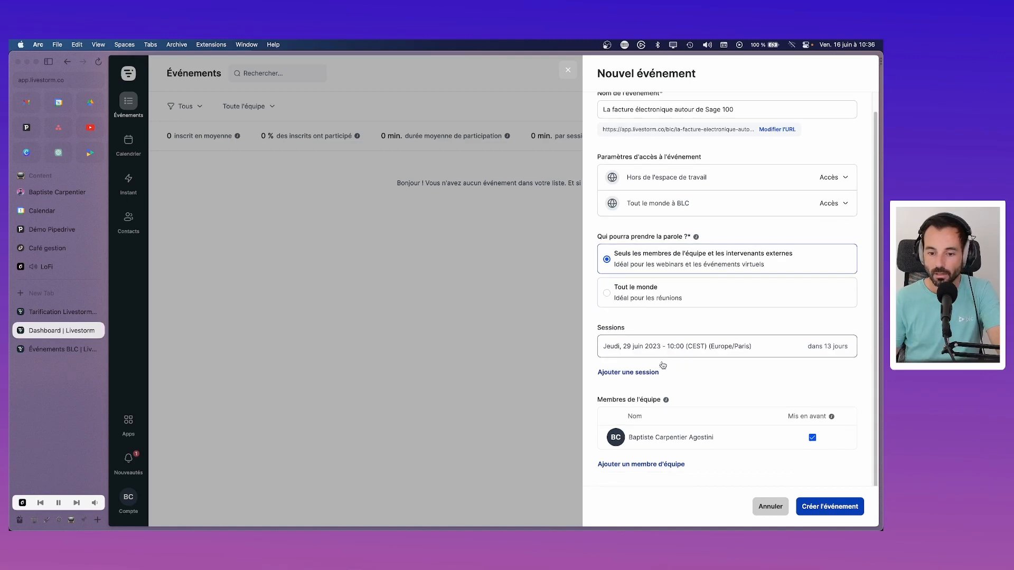
click(659, 465)
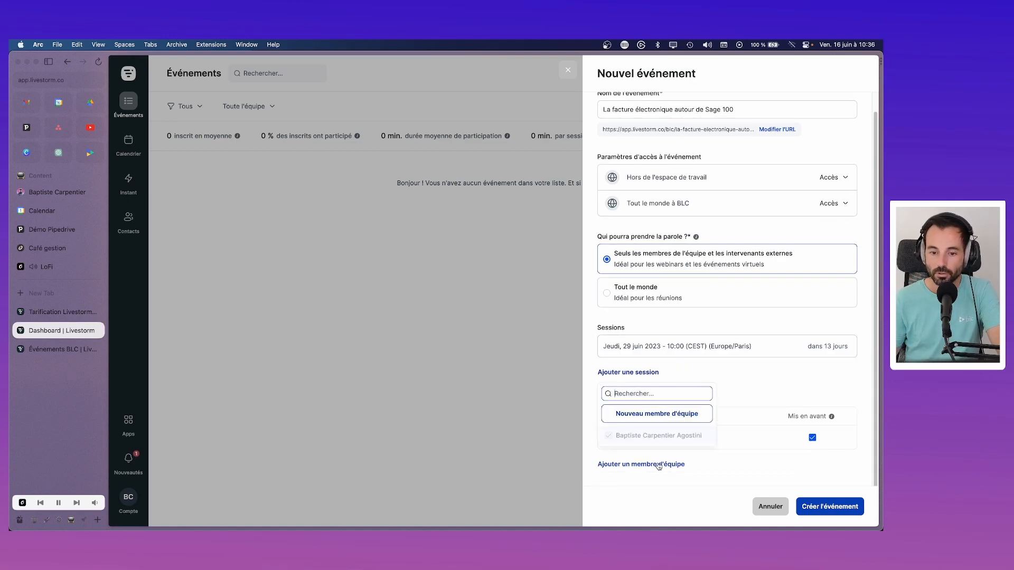
click(765, 478)
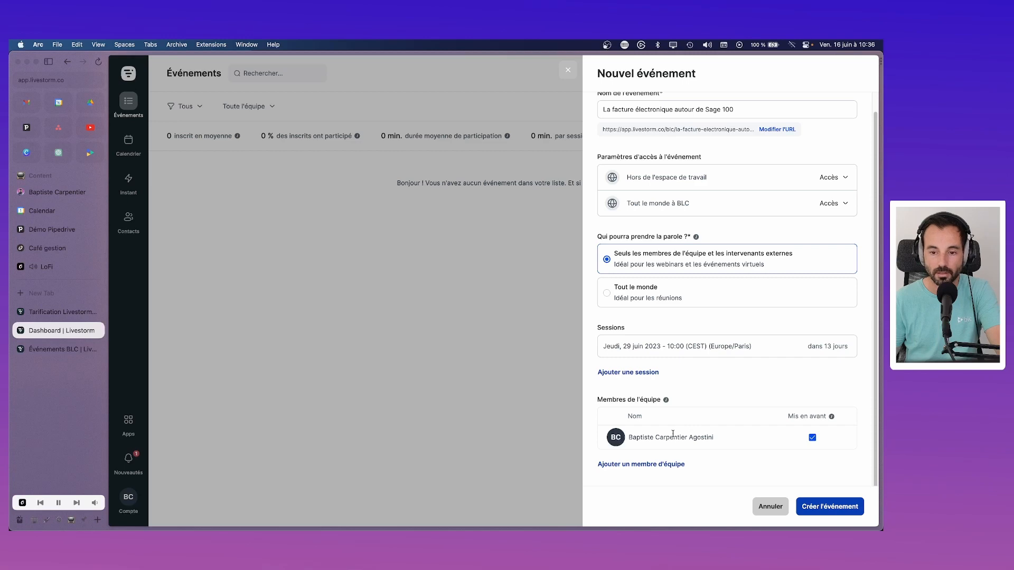
scroll(673, 433, up, 1)
scroll(674, 434, down, 1)
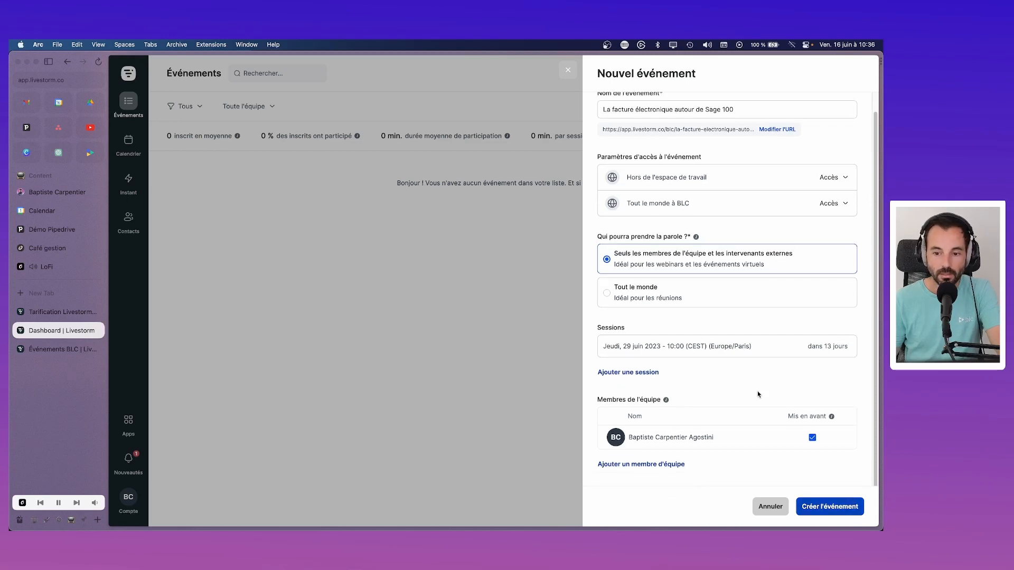
click(666, 352)
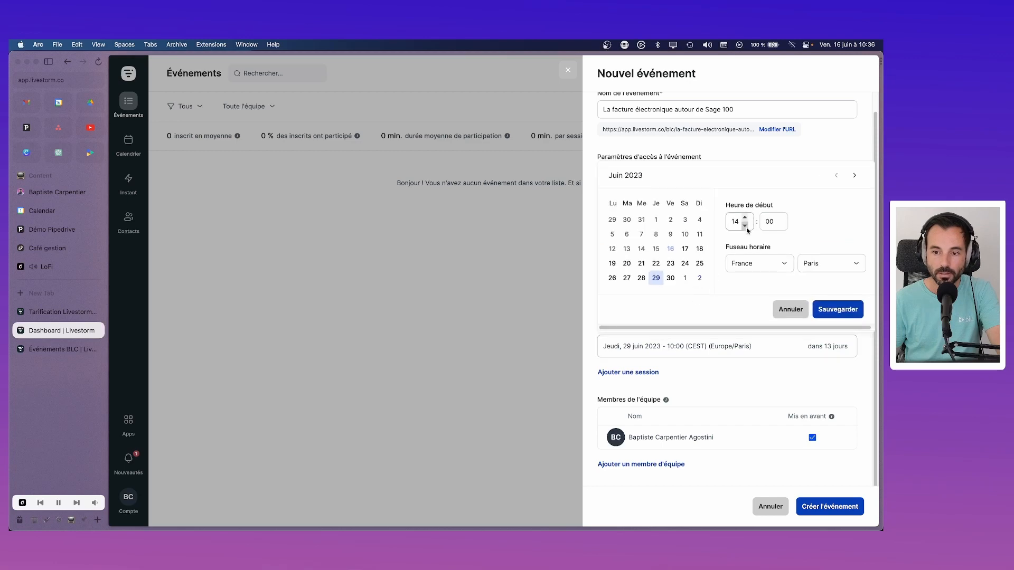
click(831, 310)
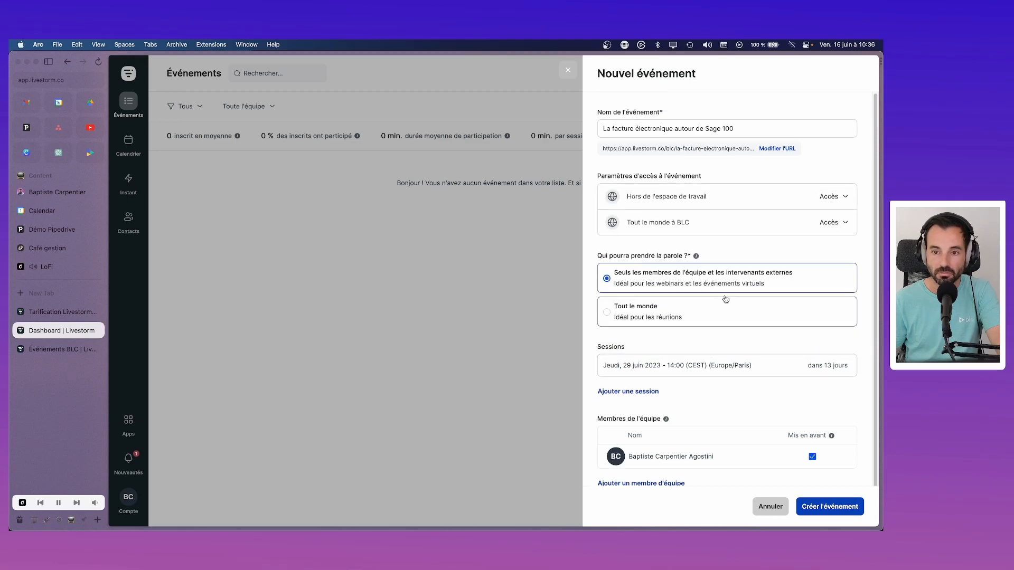
Step: Create the event and start its description with '- Présentation du dispositif facture électronique'
click(825, 504)
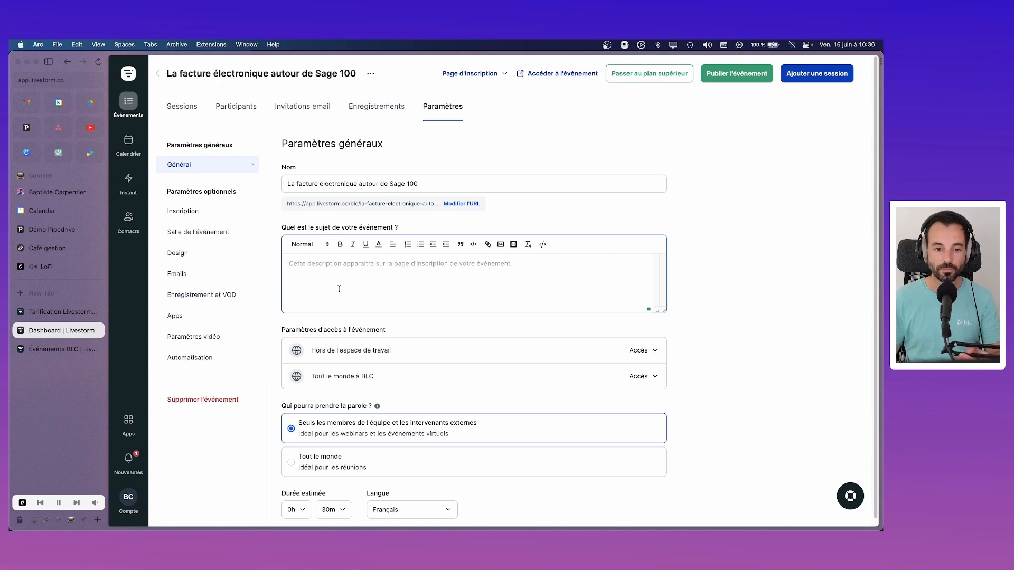
text(- Présent)
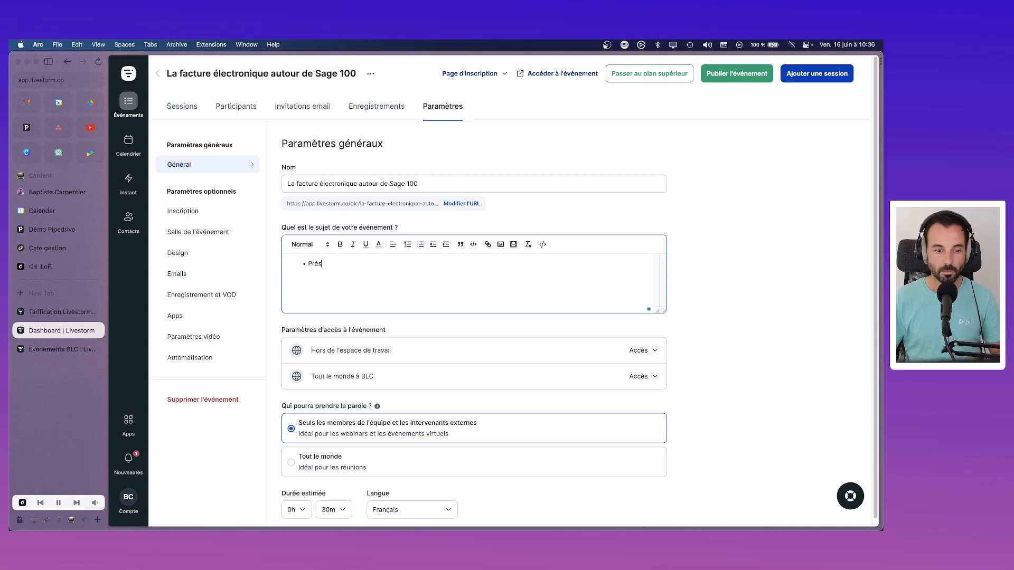
text(ation)
key(BackSpace)
key(BackSpace)
key(BackSpace)
key(BackSpace)
key(BackSpace)
key(BackSpace)
key(BackSpace)
key(BackSpace)
key(BackSpace)
key(BackSpace)
key(BackSpace)
key(BackSpace)
key(BackSpace)
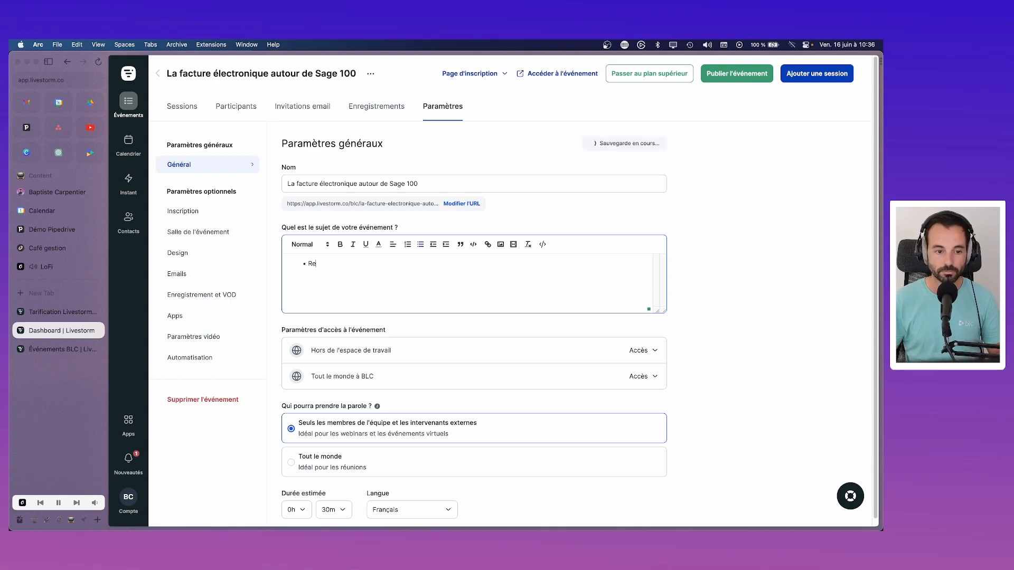
text(Retrouvez)-)
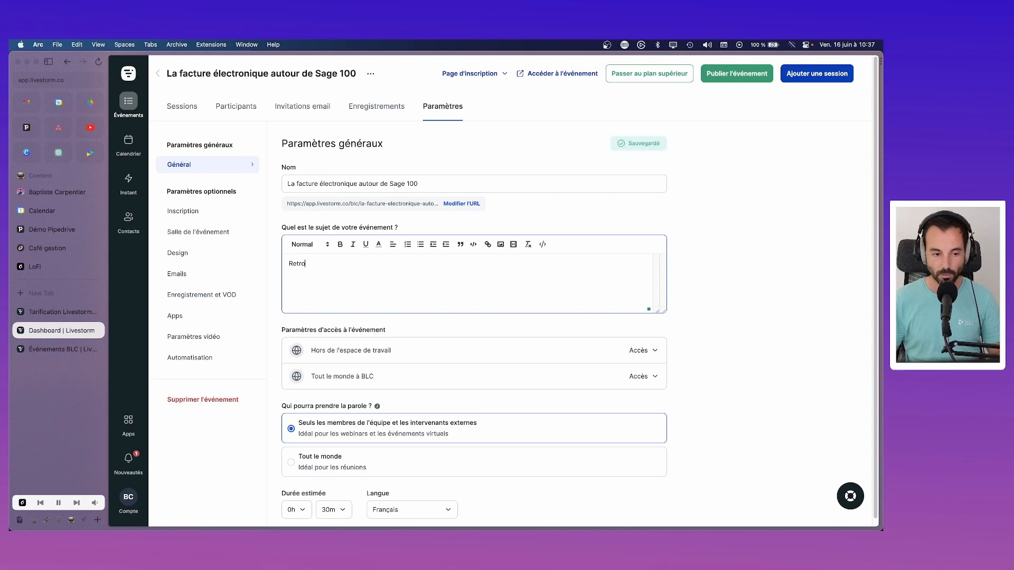
key(BackSpace)
key(BackSpace)
text(-nous)
key(super+a)
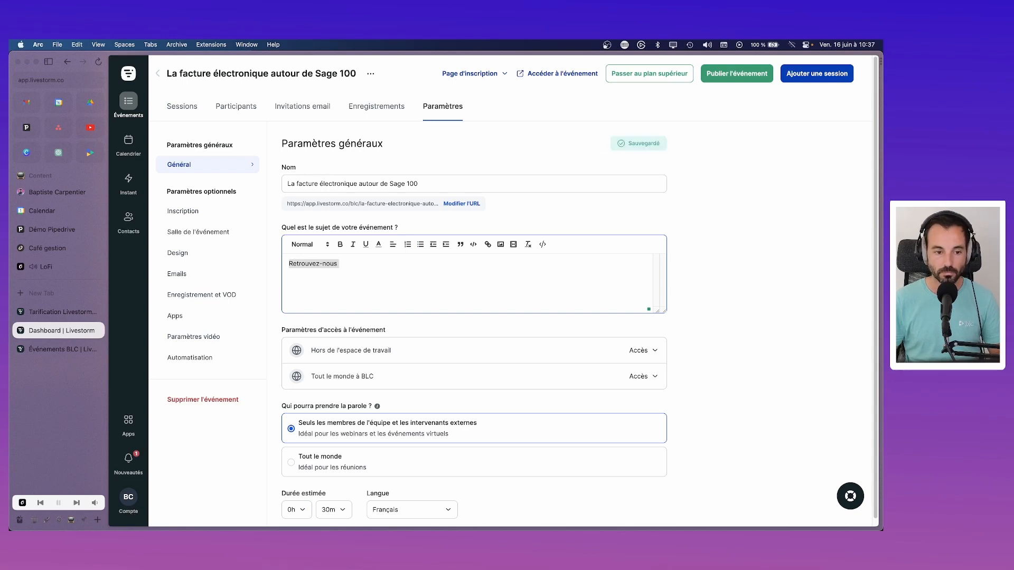
key(BackSpace)
text(- )
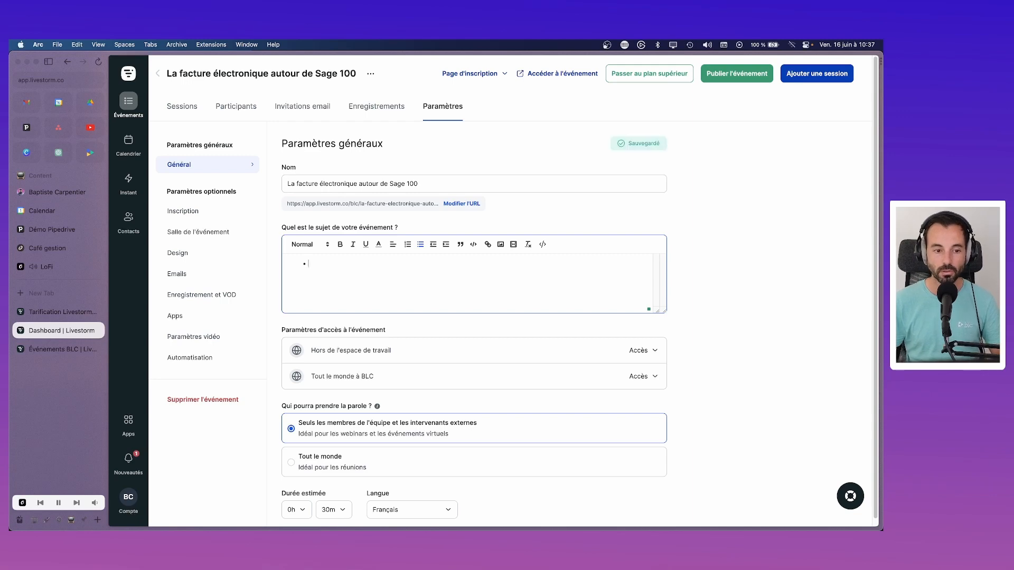
text(Pr)
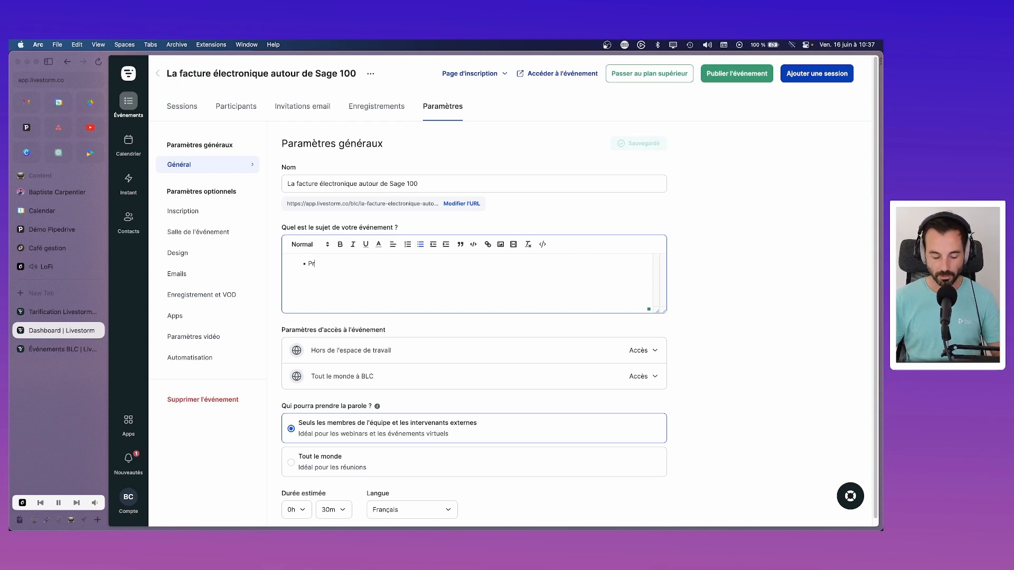
text(ésentation du d)
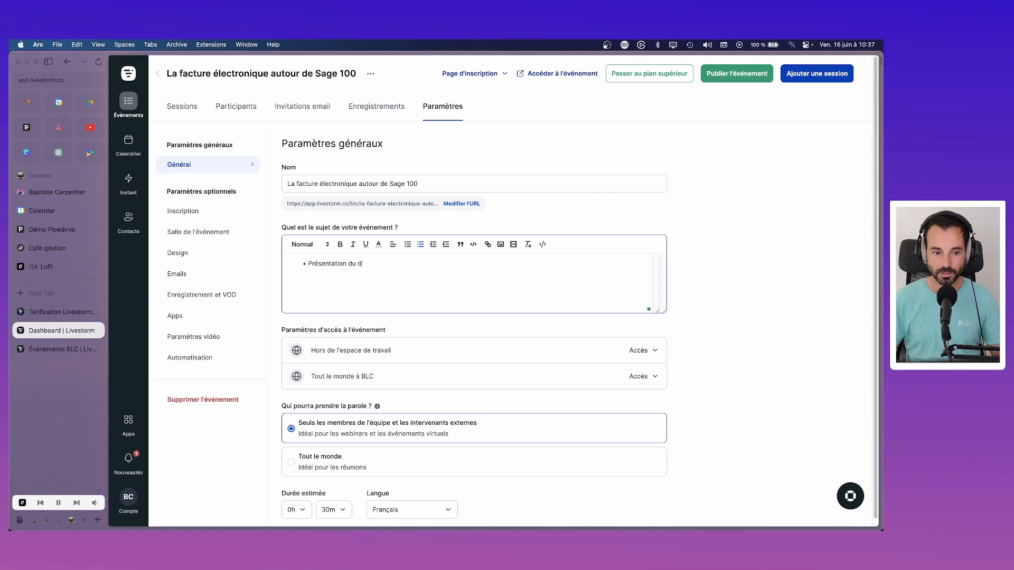
text(ispositif f)
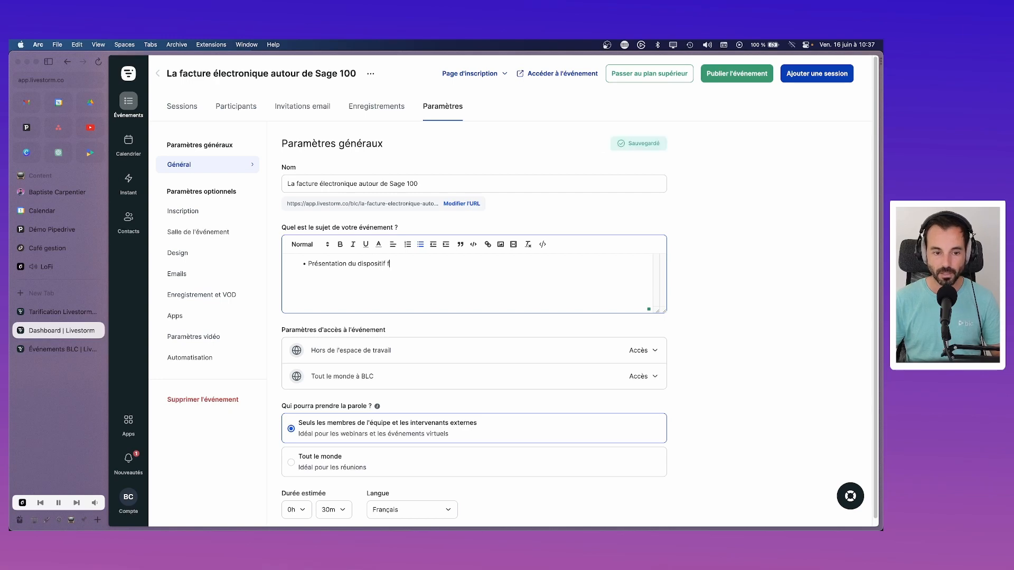
text(acture électronique)
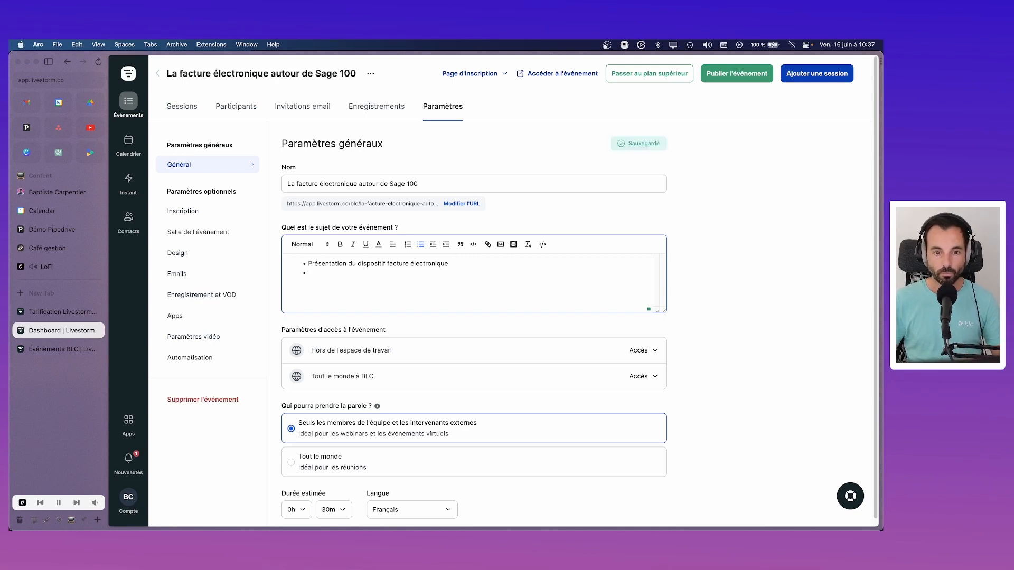
Step: Add the bullets 'Ce que Sage propose', 'Calendrier' and 'Questions / Réponses' to the description
text(Calednri)
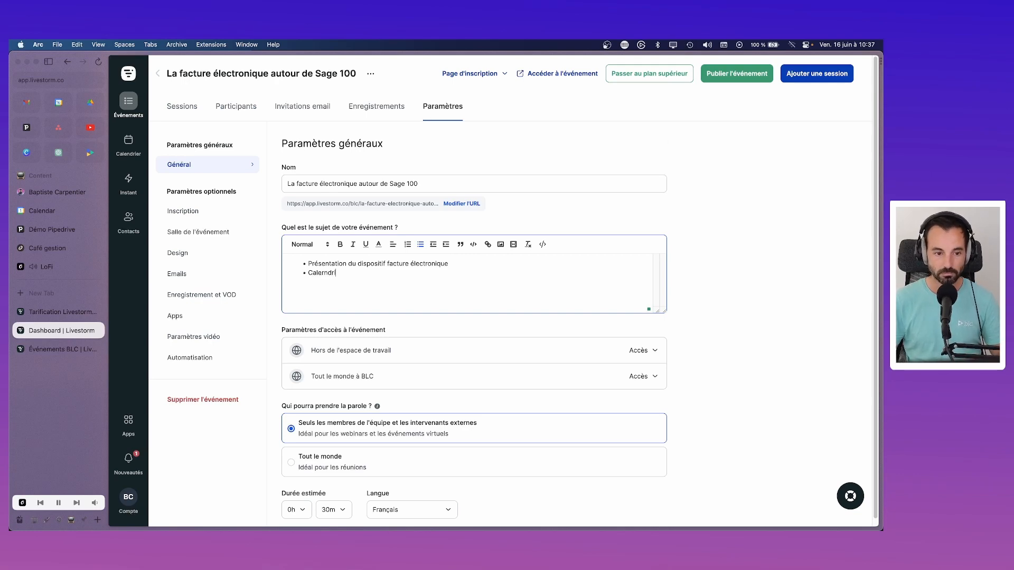
key(BackSpace)
key(BackSpace)
key(BackSpace)
key(BackSpace)
text(ndrier)
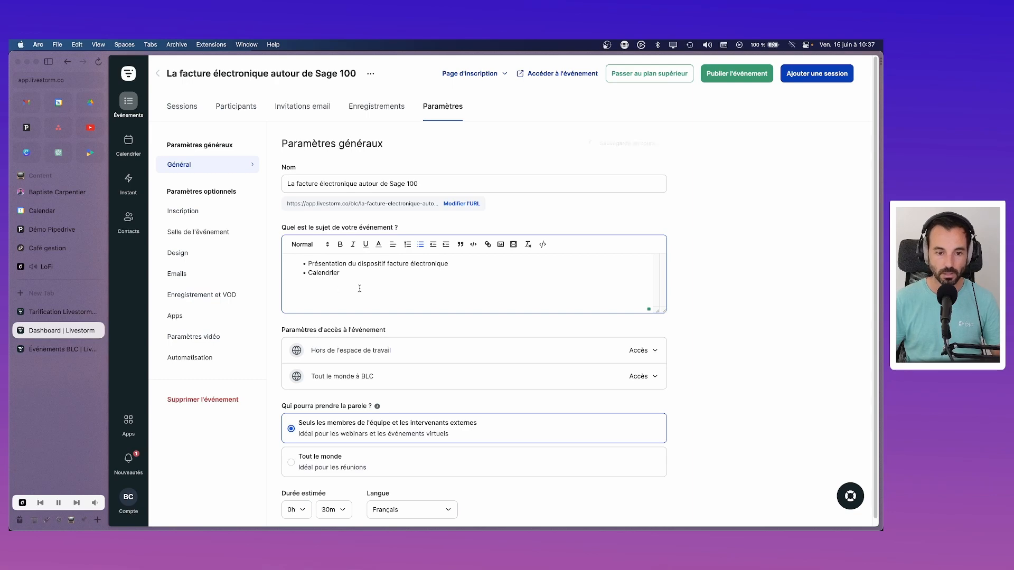
click(485, 261)
key(Return)
text(Ce que )
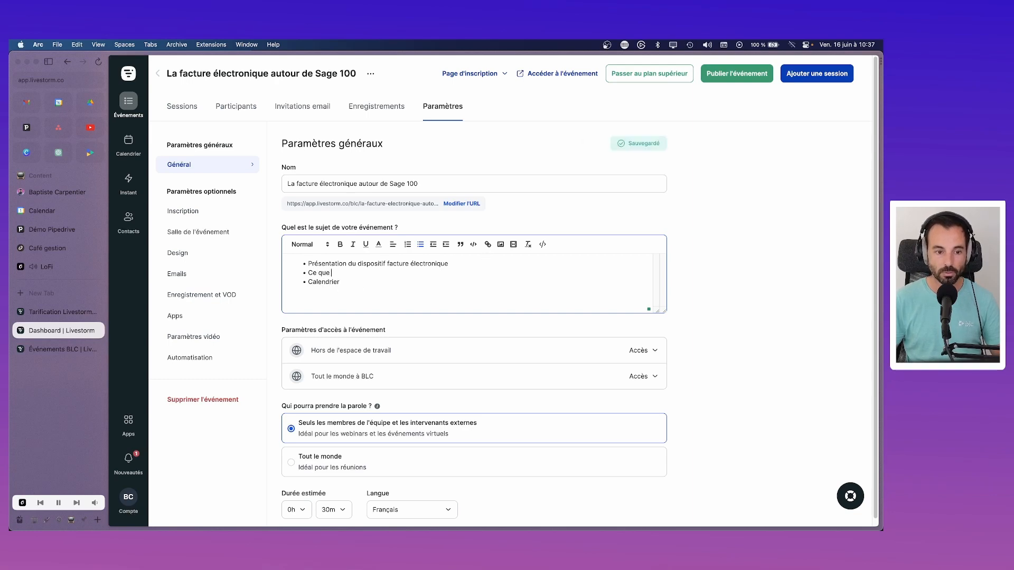
text(Sage propose)
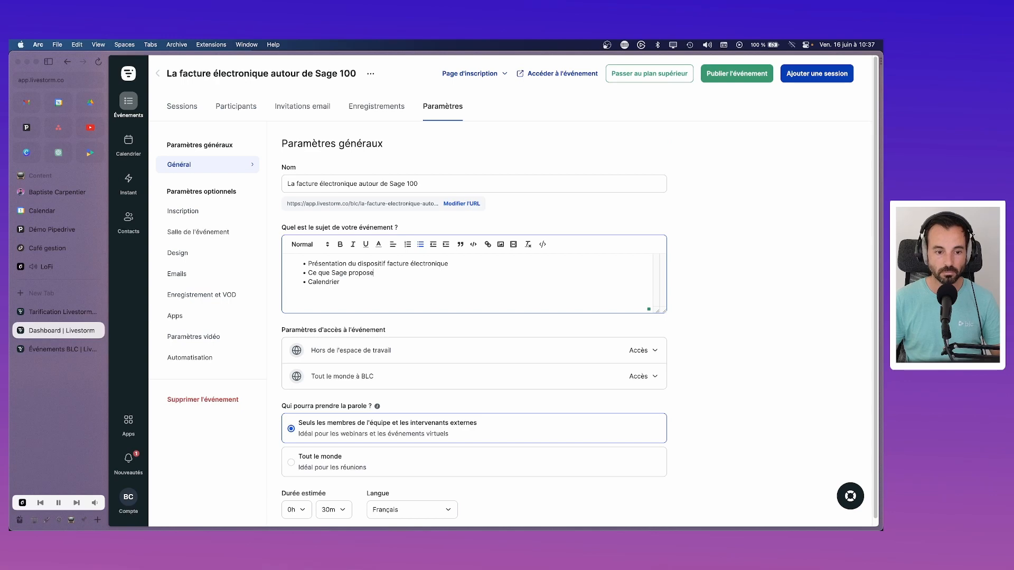
click(446, 283)
key(Return)
text(Que)
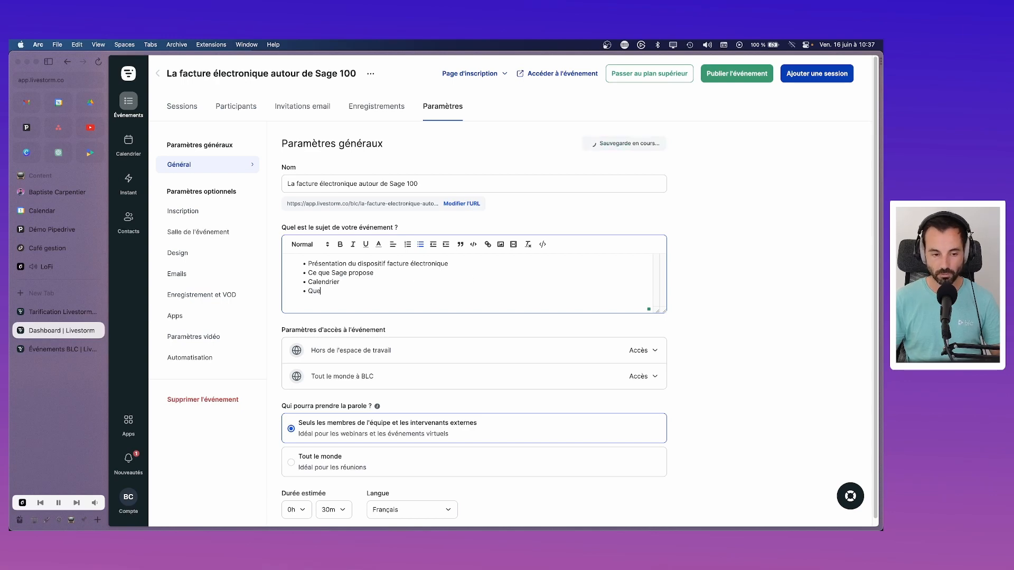
text(stions / Réponses)
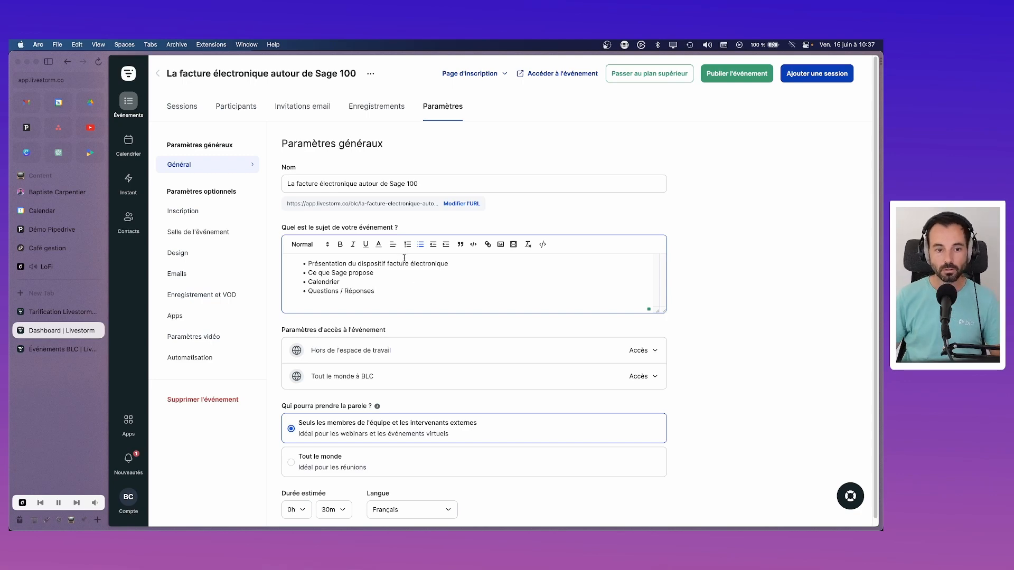
scroll(414, 267, down, 1)
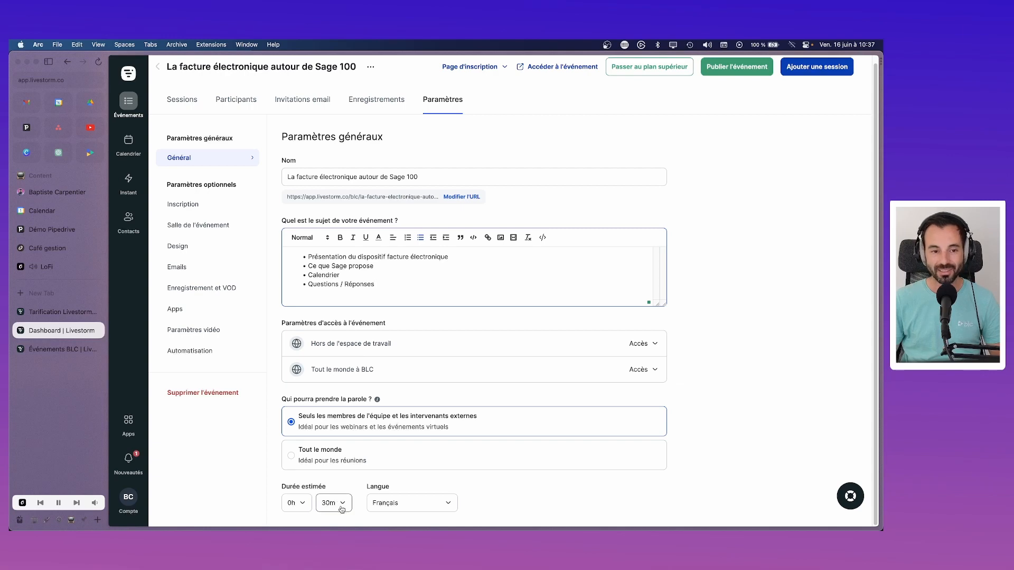
Step: Choose 1h in the Durée estimée hours so the duration reads 1h 30m
click(295, 503)
click(298, 428)
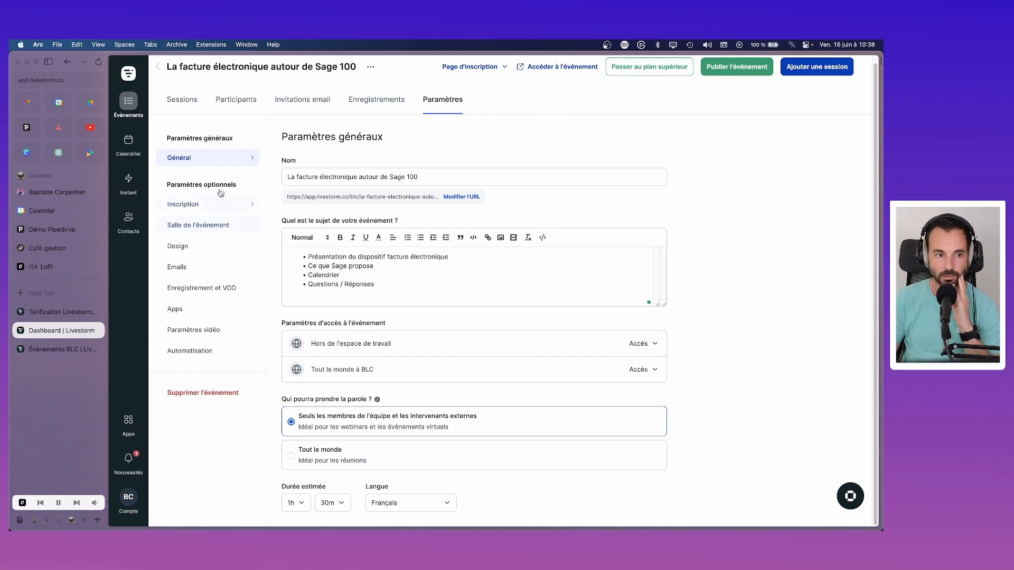
Step: In Inscription, tick 'Afficher cet événement sur ma page entreprise'
click(190, 208)
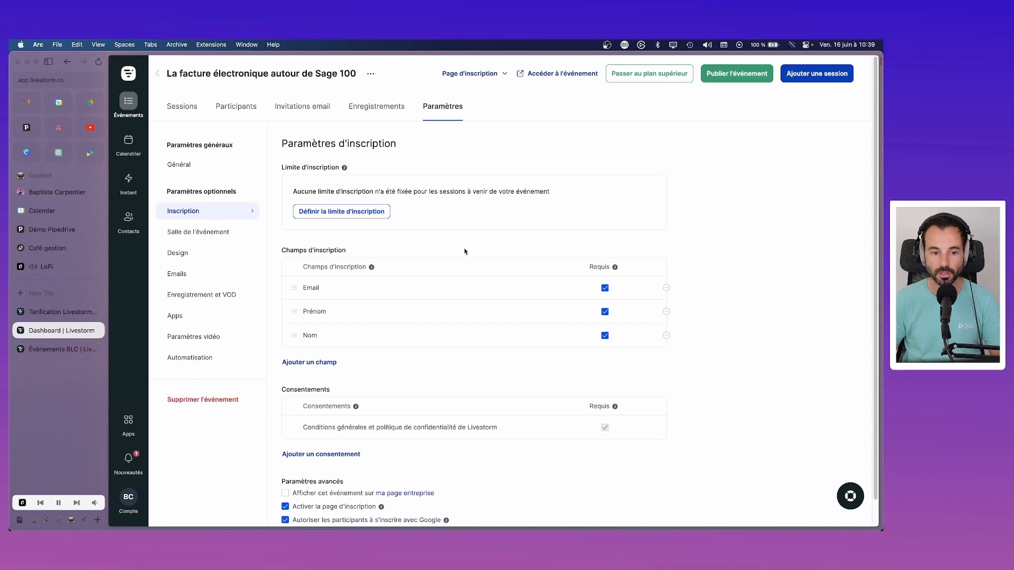
scroll(467, 251, down, 1)
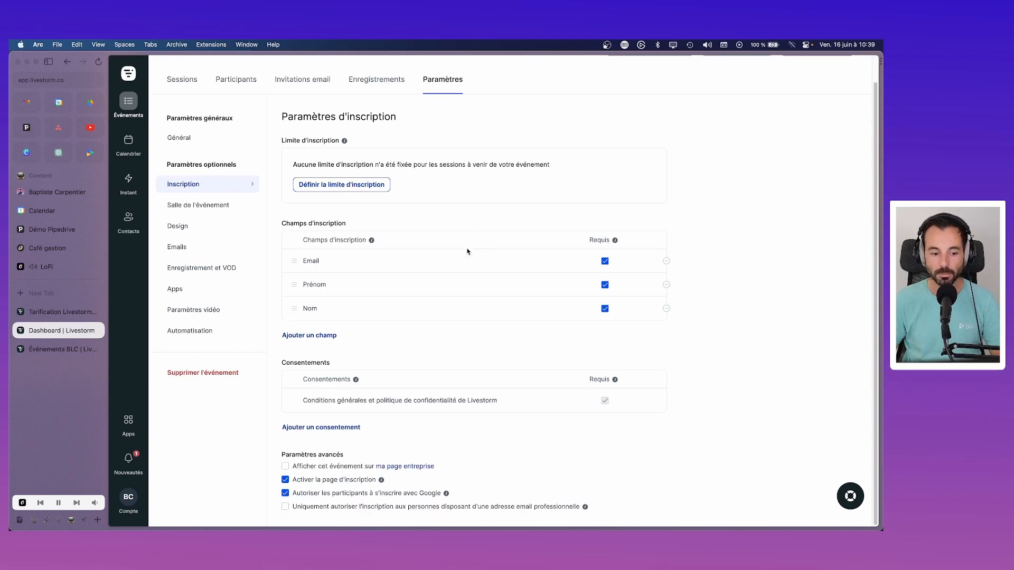
click(289, 465)
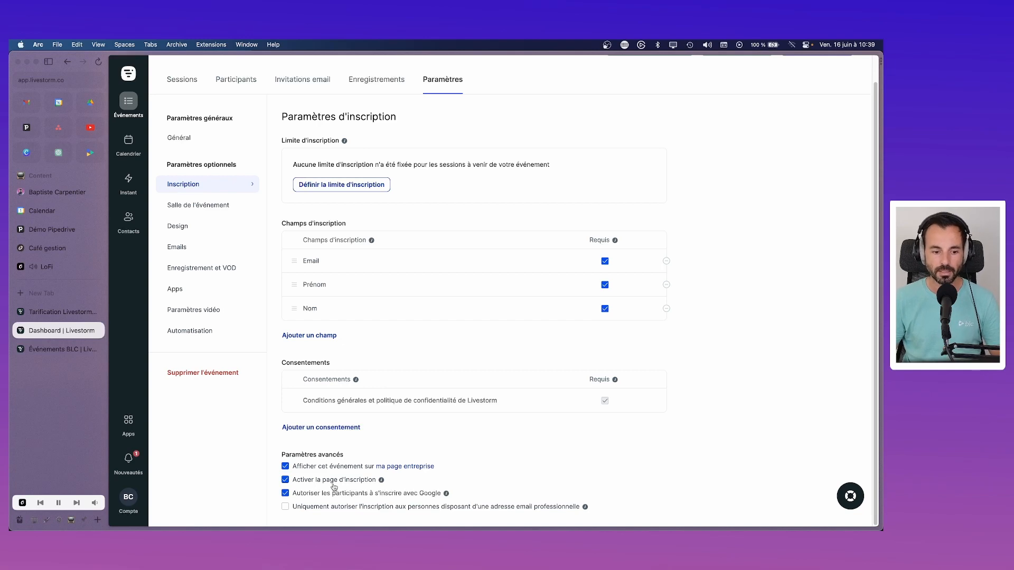
mouse_move(381, 480)
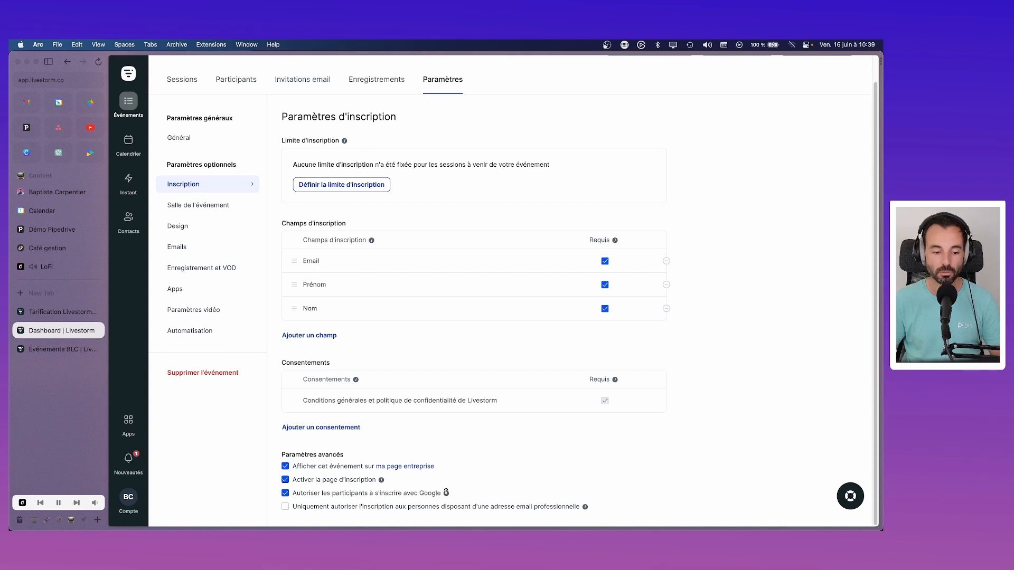
mouse_move(445, 492)
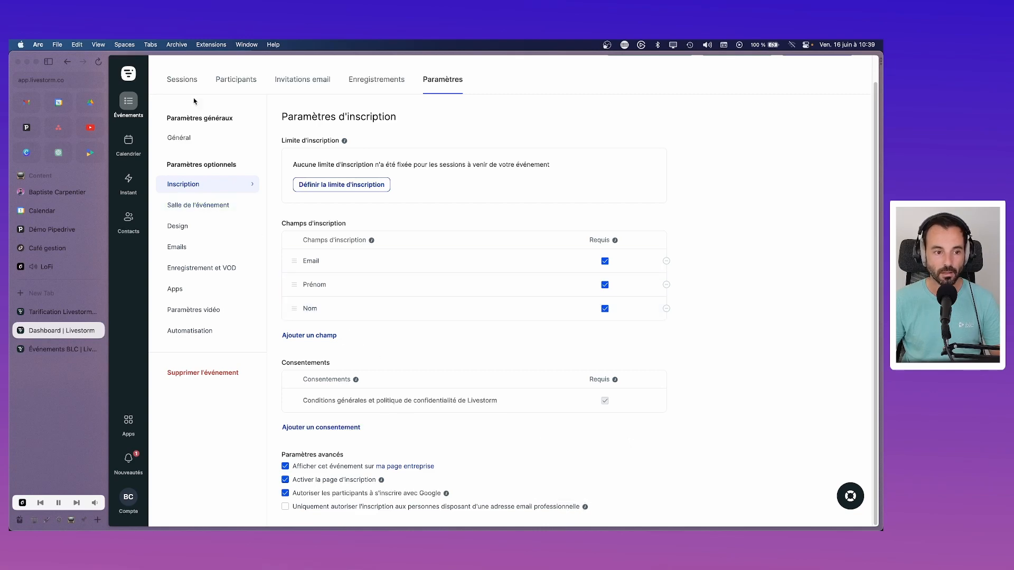
click(209, 205)
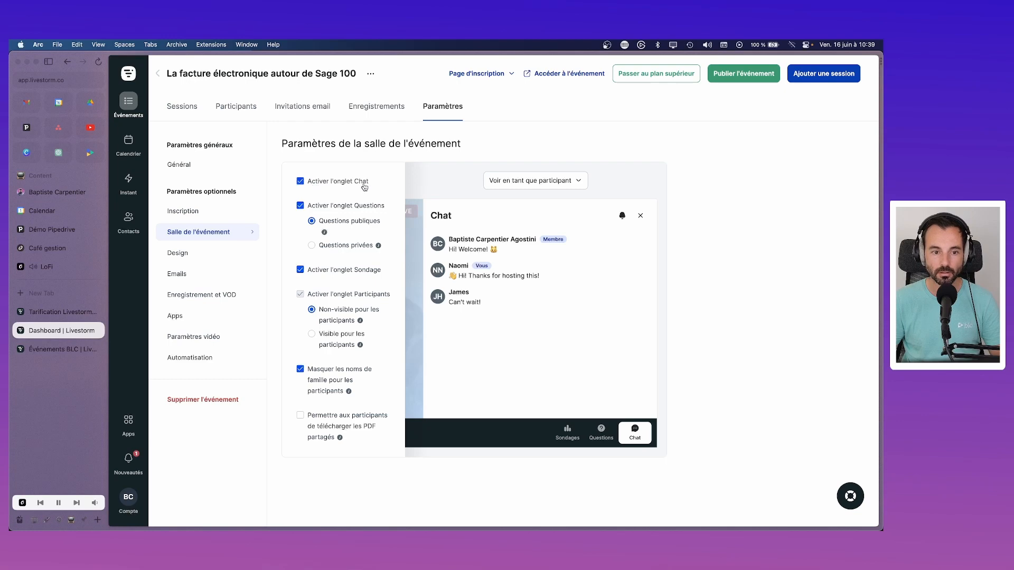
Step: Allow participants to download shared PDFs in the event room settings
mouse_move(324, 233)
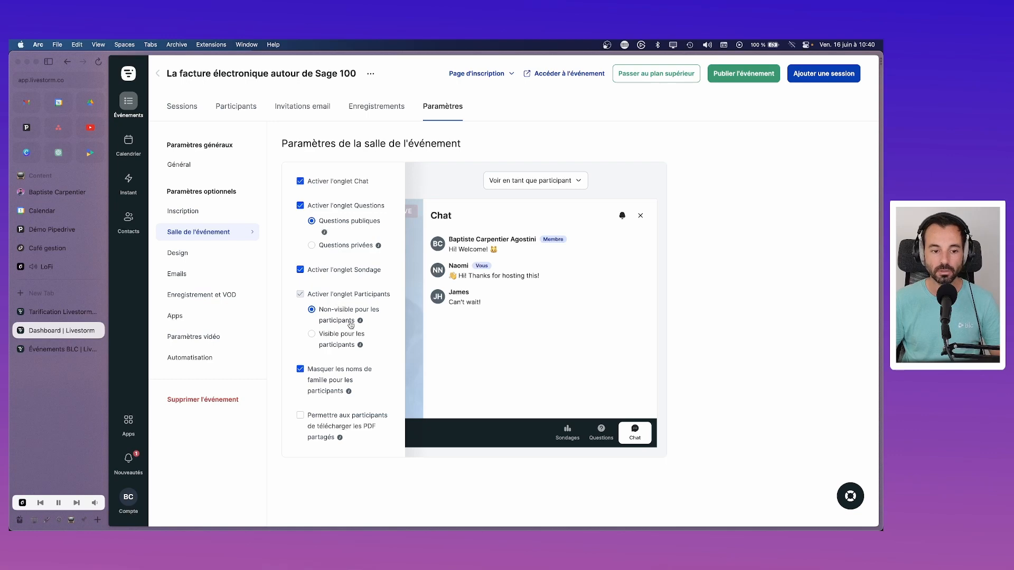
mouse_move(360, 320)
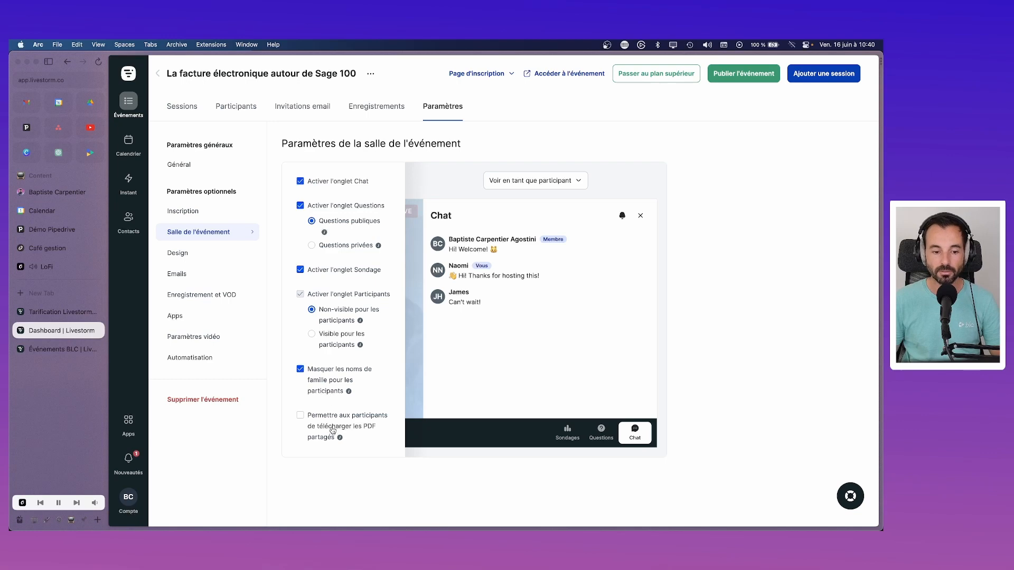
click(300, 415)
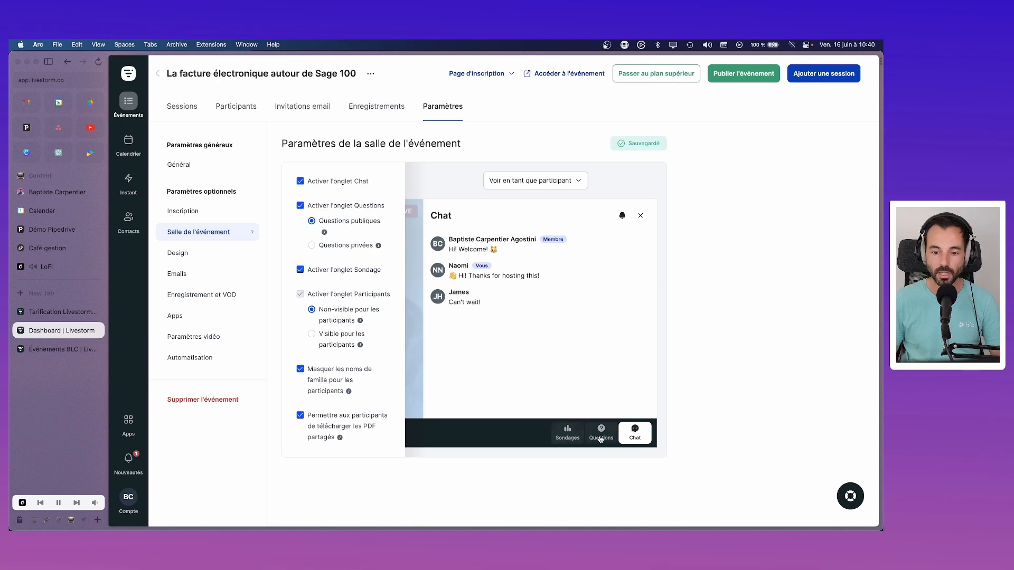
Step: Preview the room chat as a team member, then as a participant
click(553, 181)
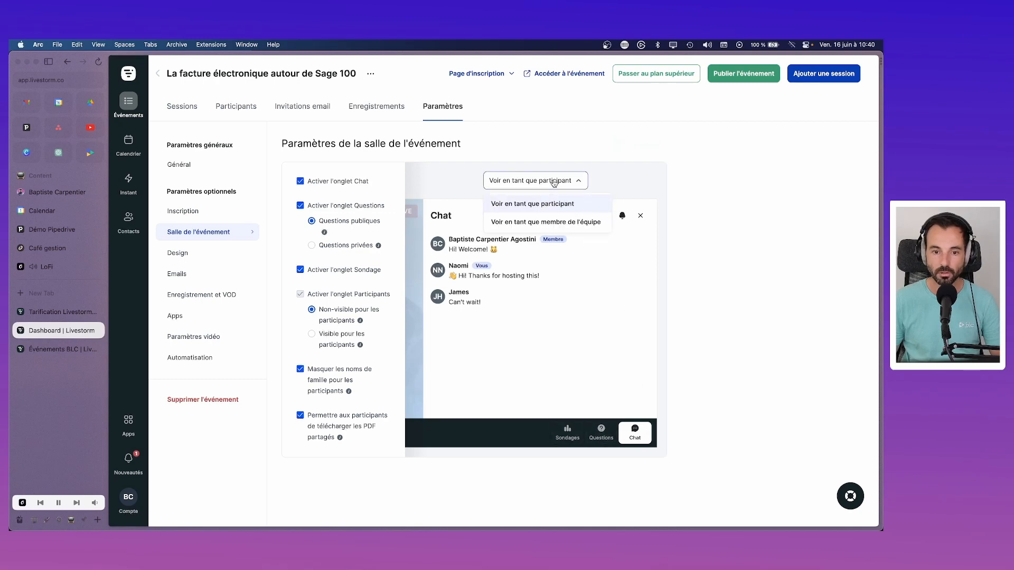
click(549, 223)
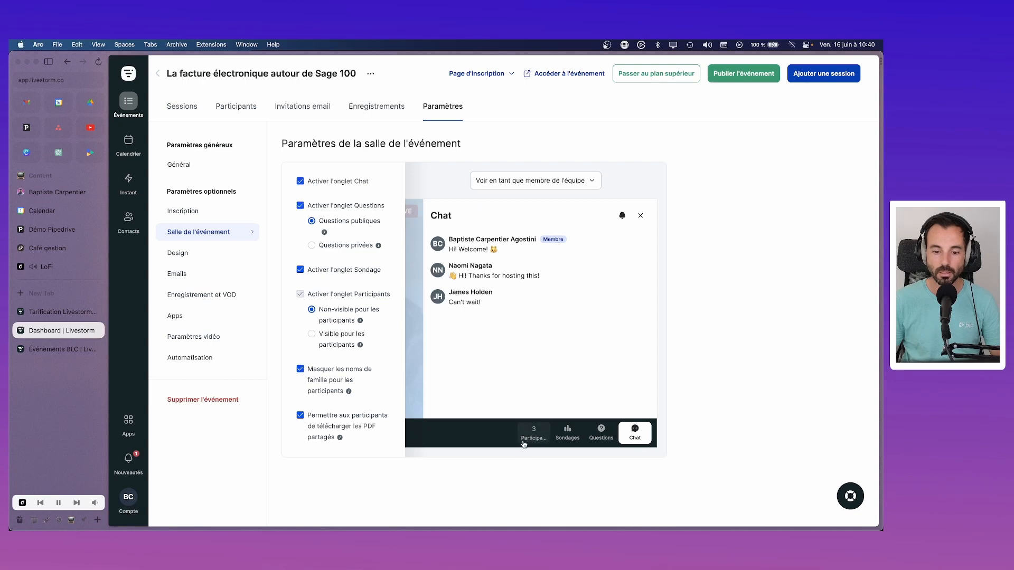
click(559, 188)
click(549, 204)
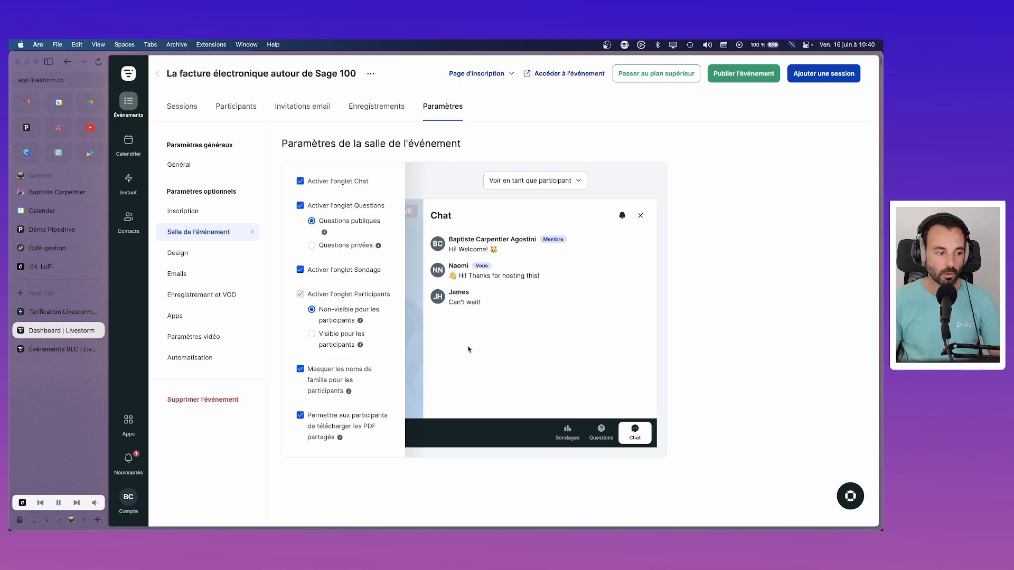
Step: Upload 'BLC - Logo couleur grand.png' from iCloud Drive > BLC > Marketing > Logo as the event logo
click(180, 252)
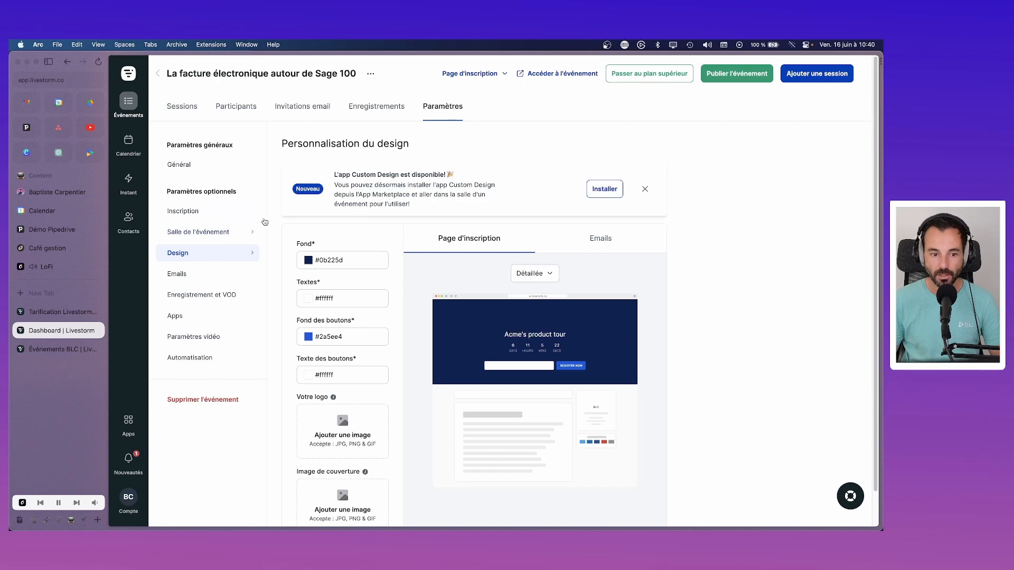
scroll(382, 252, down, 1)
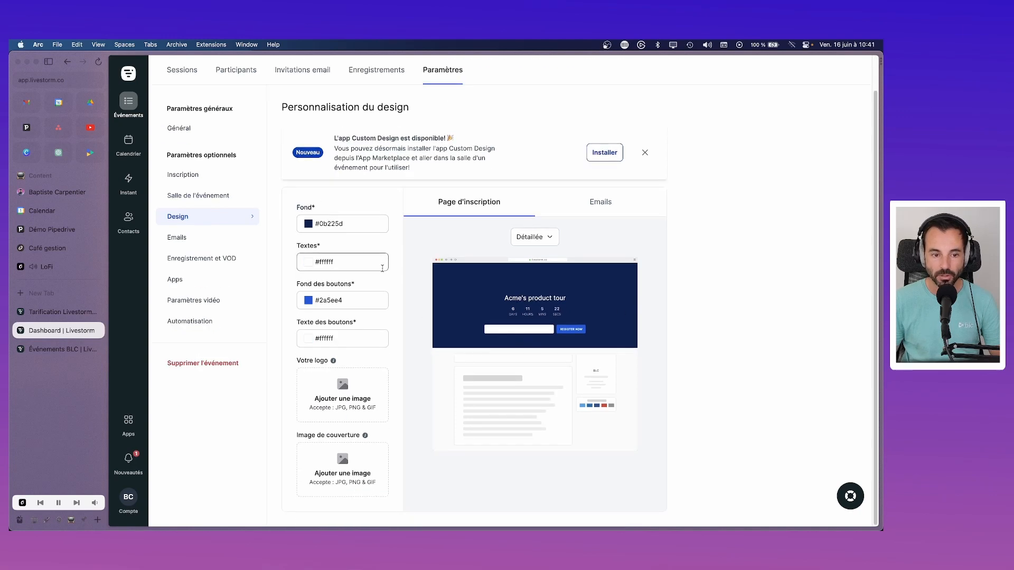
click(343, 399)
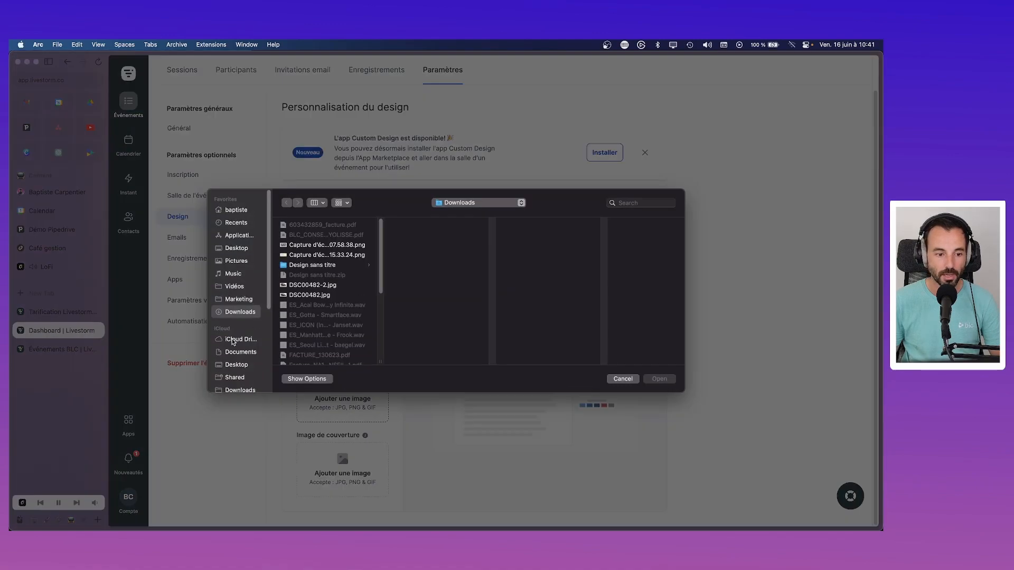
click(232, 341)
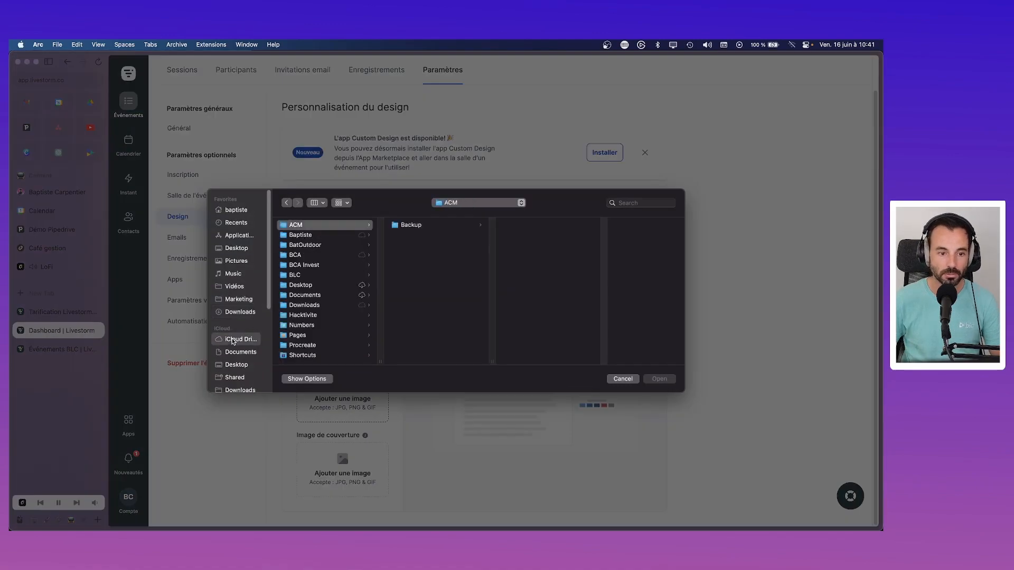
text(bl)
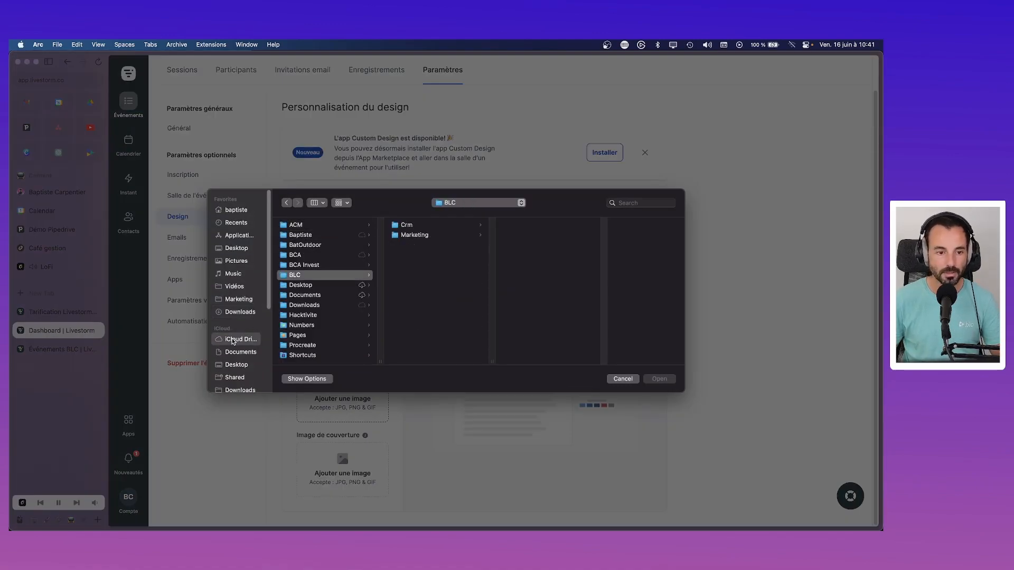
key(Right)
key(Down)
key(Right)
key(Right)
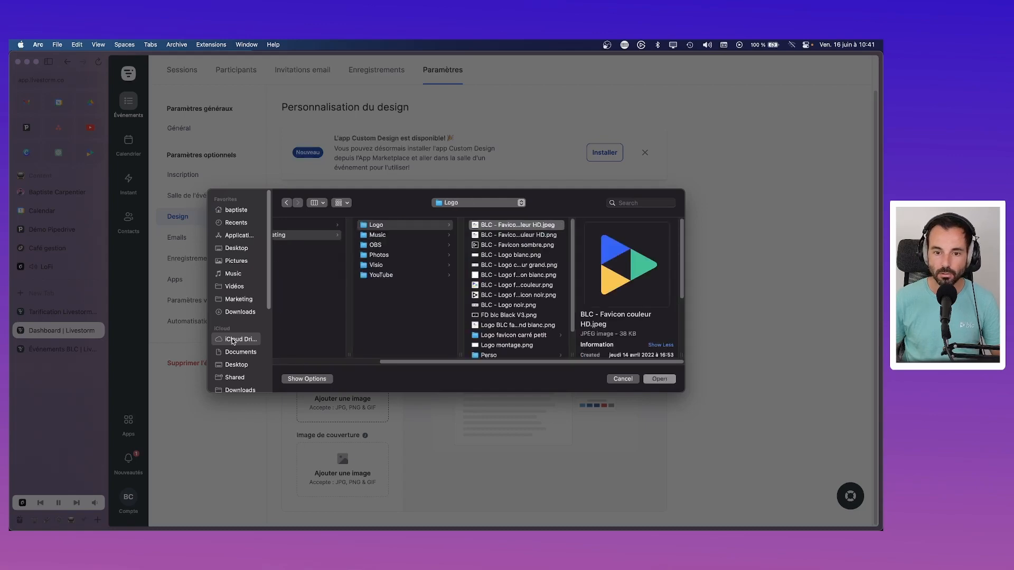
key(Down)
key(Down)
key(Down)
key(Down)
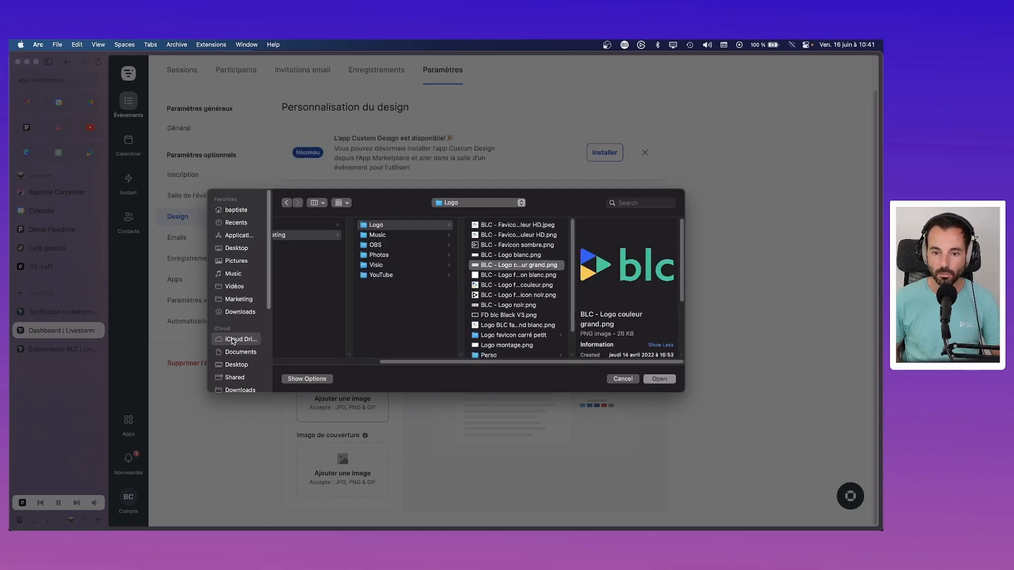
key(Return)
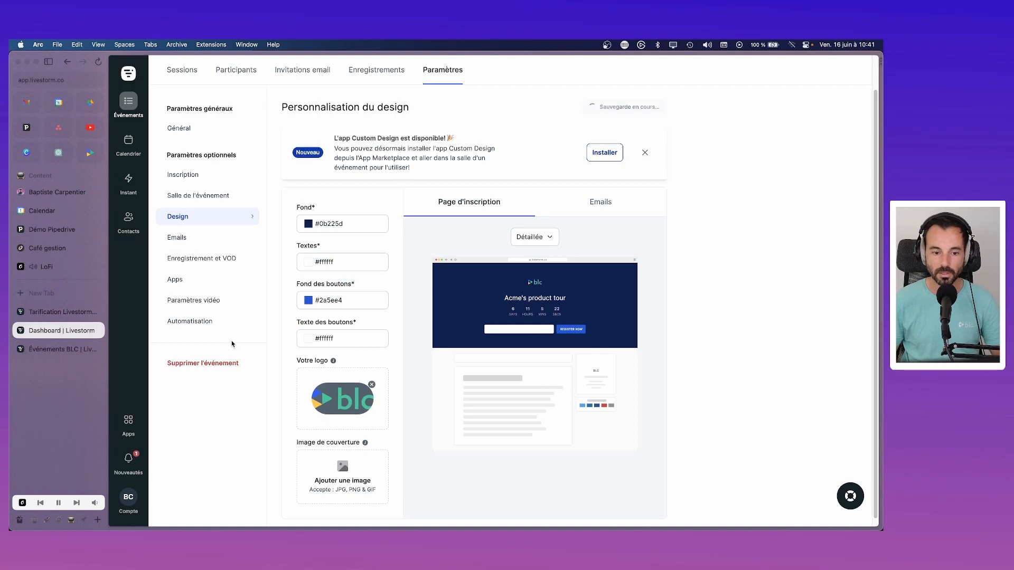
scroll(402, 359, down, 1)
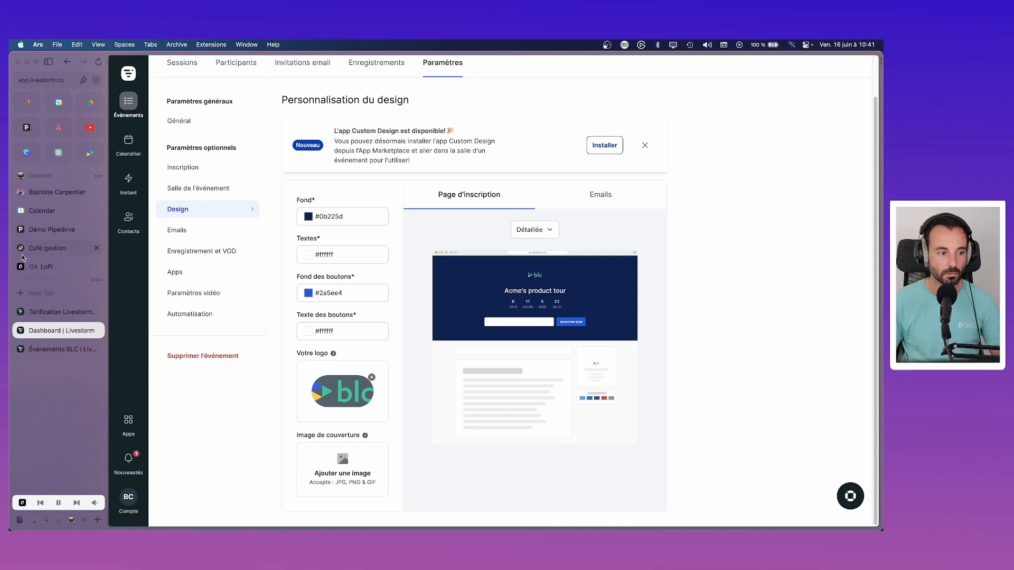
Step: Search Slite for 'couleur', open 'Branding, charte, couleurs BLC' and copy the blue #446cf6
click(39, 246)
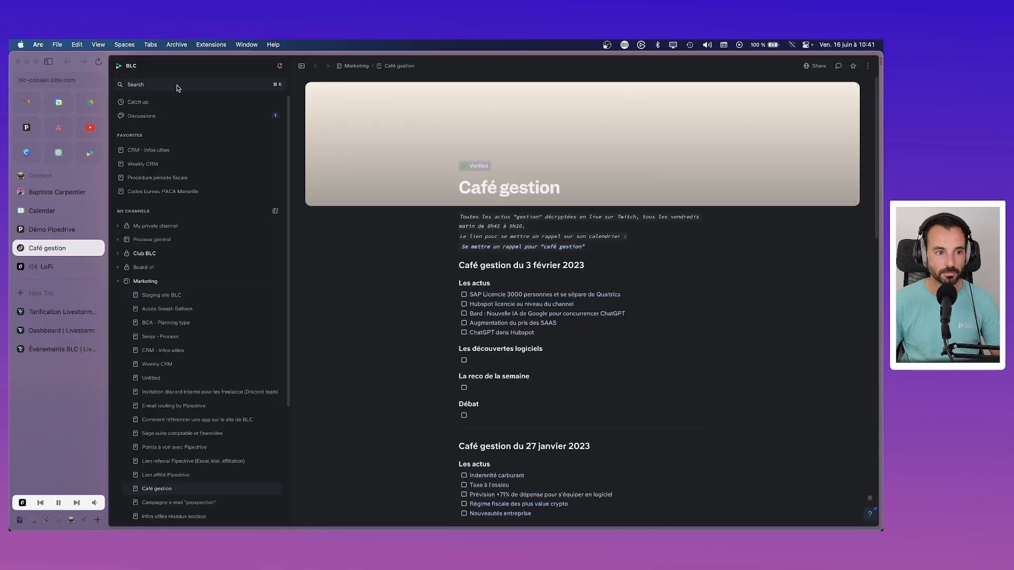
click(178, 85)
text(couleur)
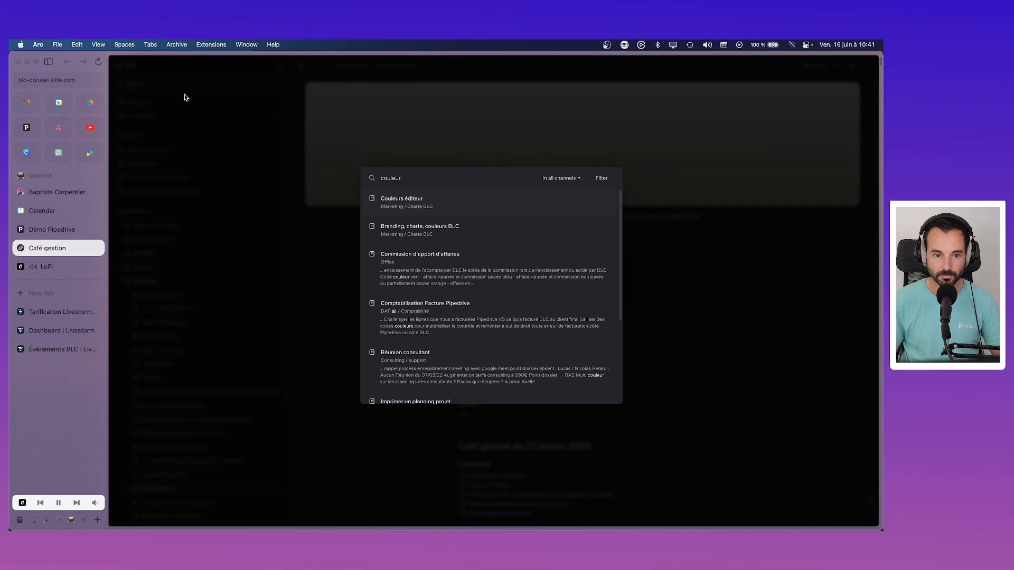
click(427, 238)
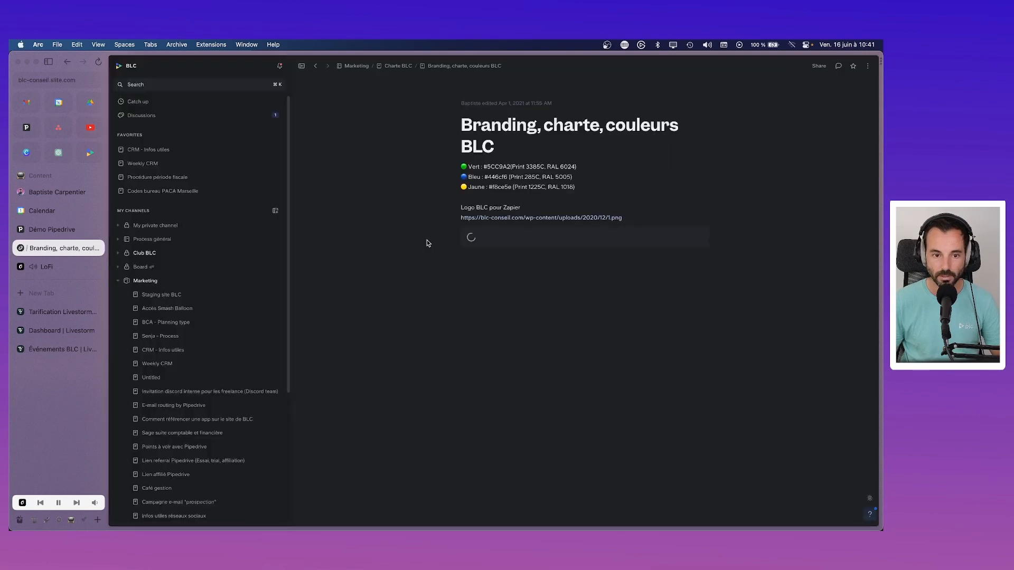
double_click(504, 176)
key(super+c)
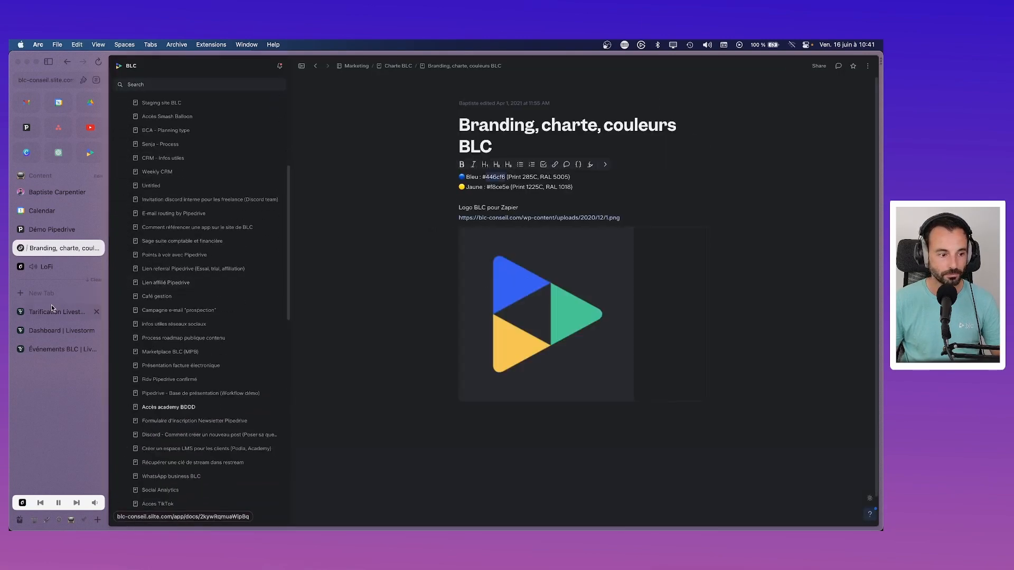
click(58, 330)
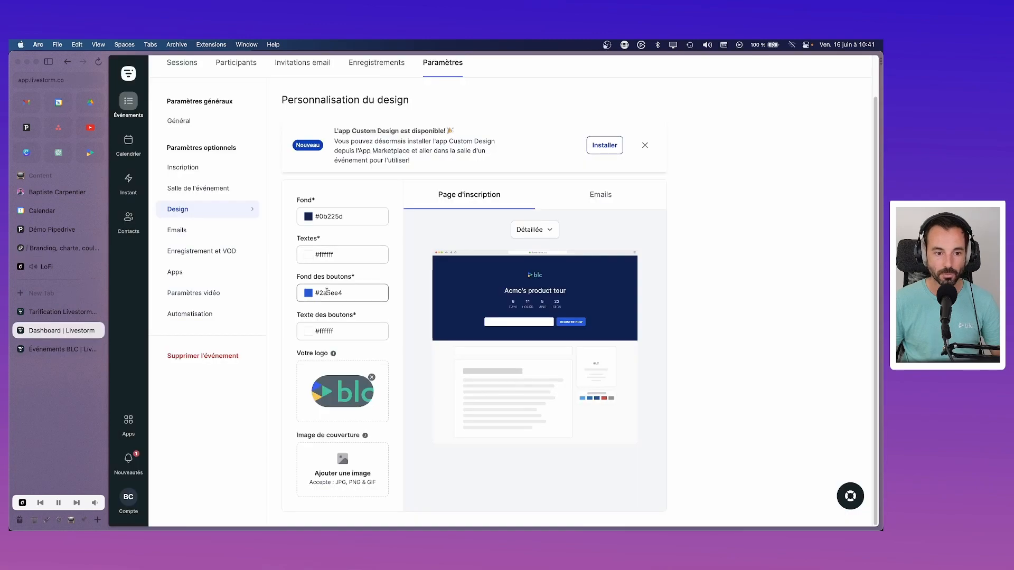
Step: Paste #446cf6 as the page background and replace the logo with 'BLC - Logo couleur grand.png'
double_click(328, 216)
key(super+v)
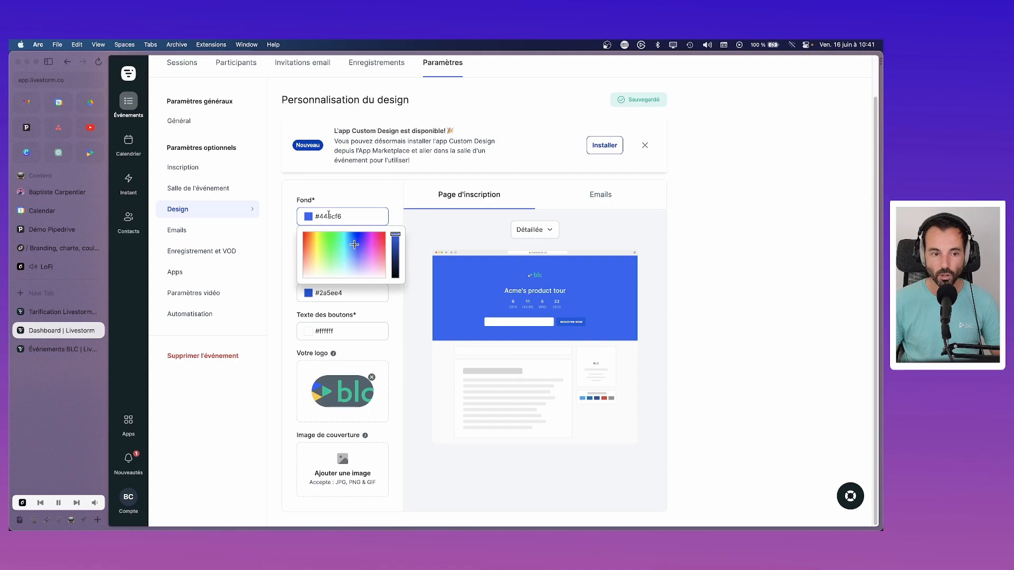
click(371, 377)
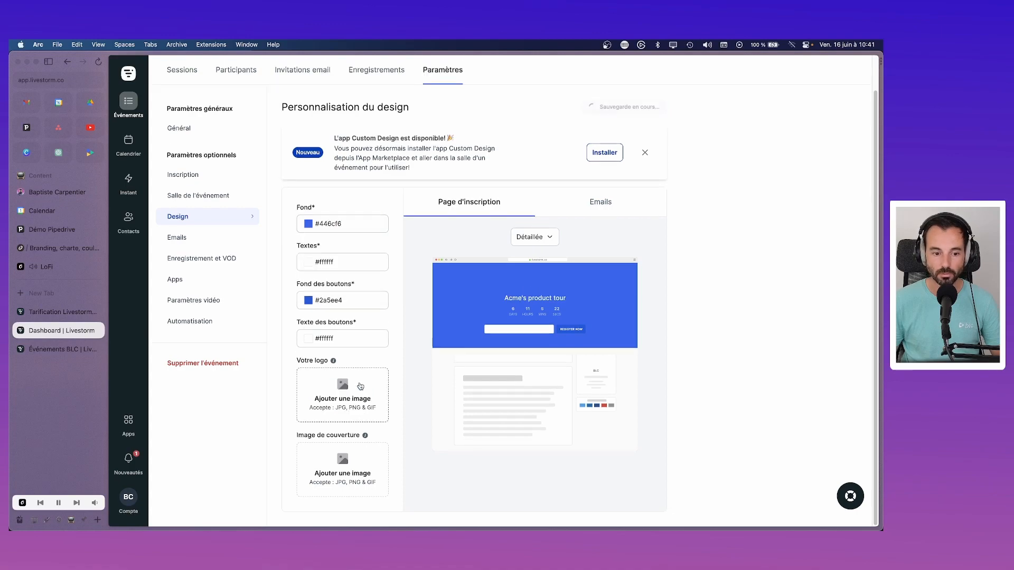
click(360, 386)
click(309, 226)
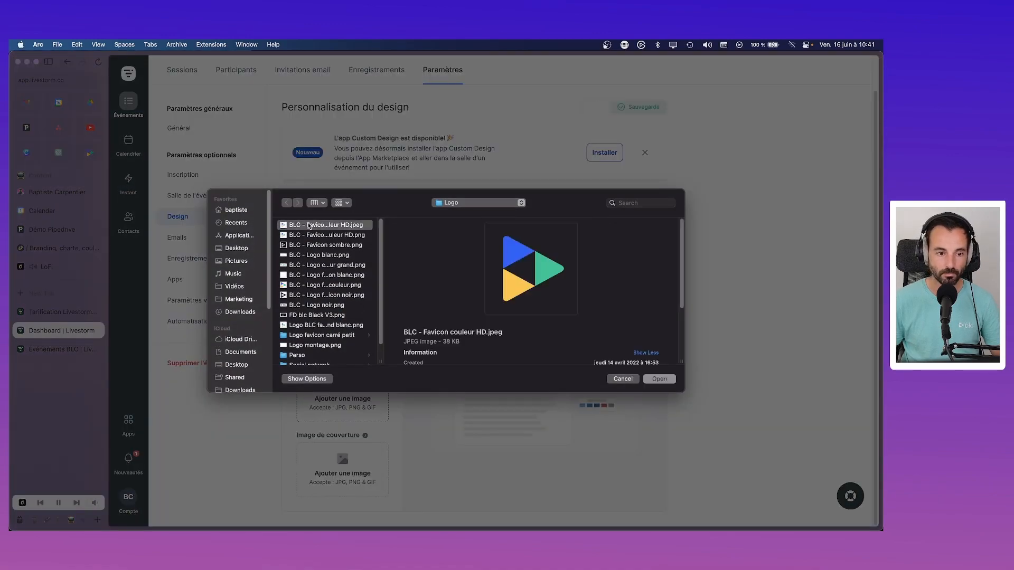
key(Down)
key(Down)
key(Down)
key(Down)
key(Down)
key(Up)
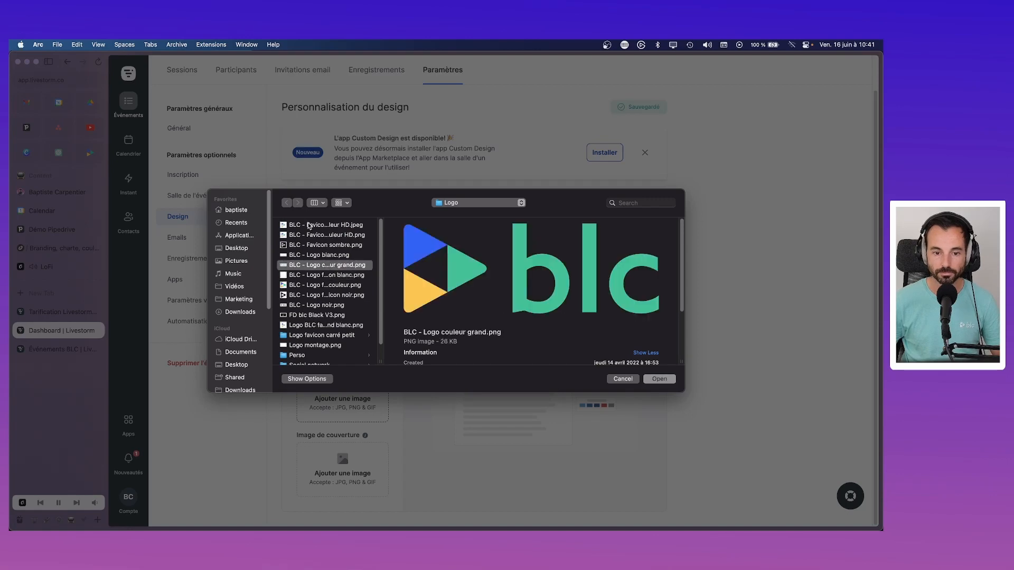
key(Return)
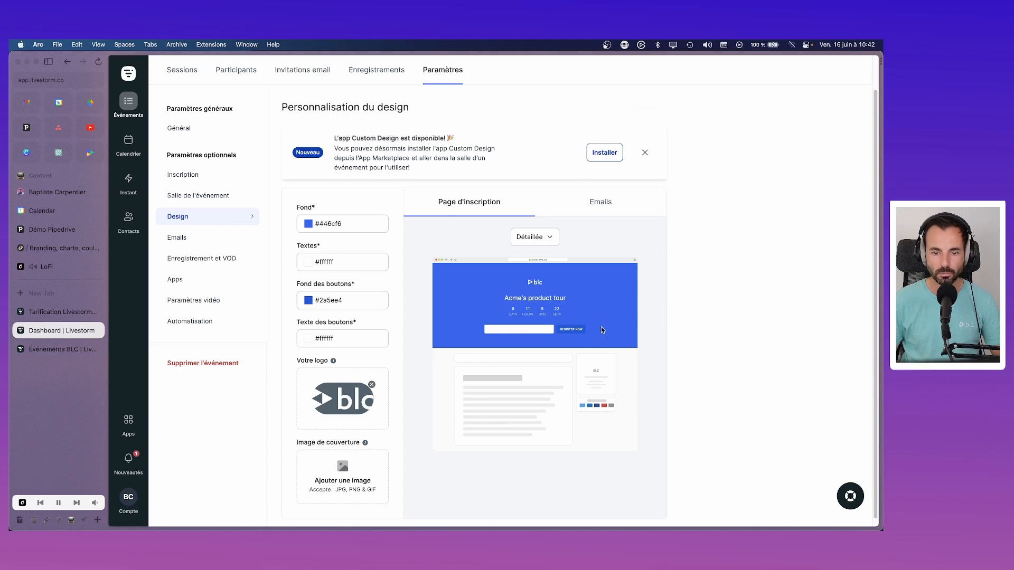
Step: Try a darker #163178 button background, glancing at the automation and room settings
click(337, 301)
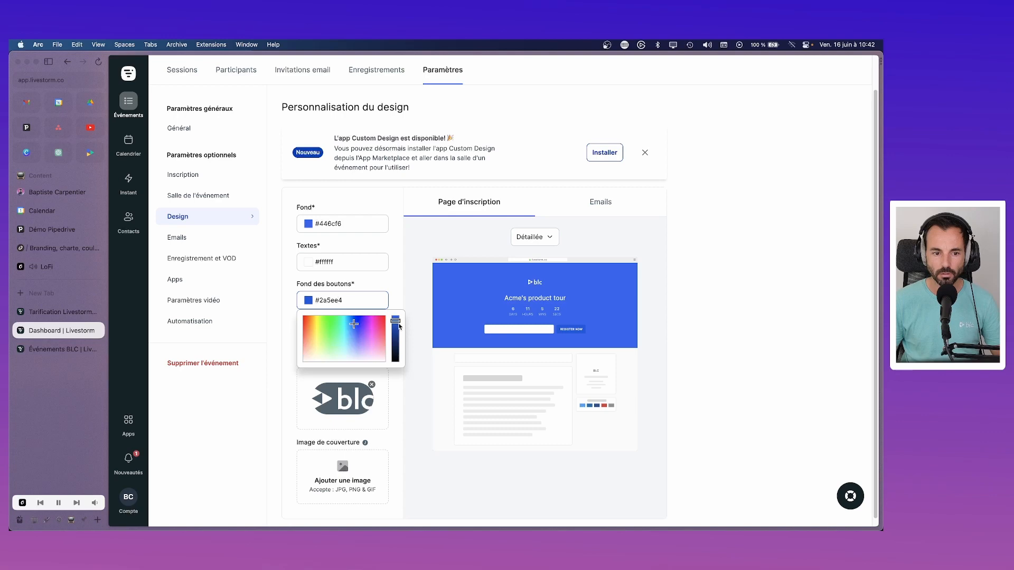
drag(399, 327, 399, 342)
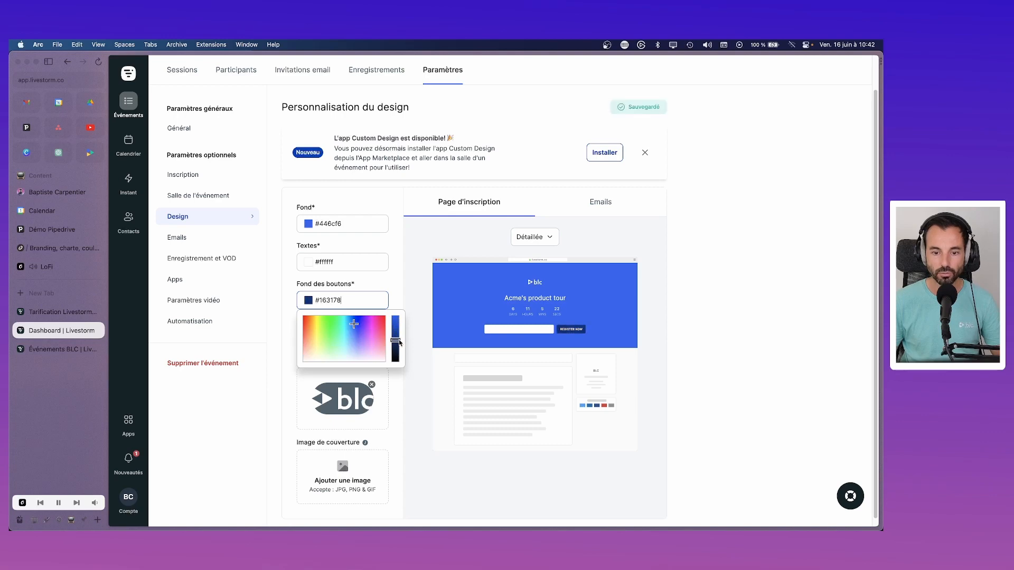
click(248, 321)
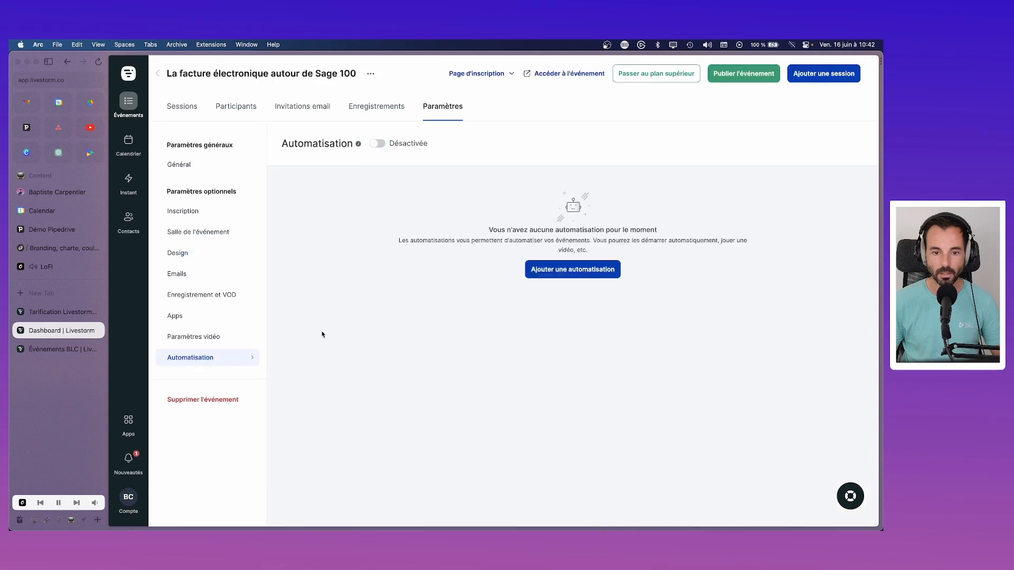
click(195, 235)
click(246, 259)
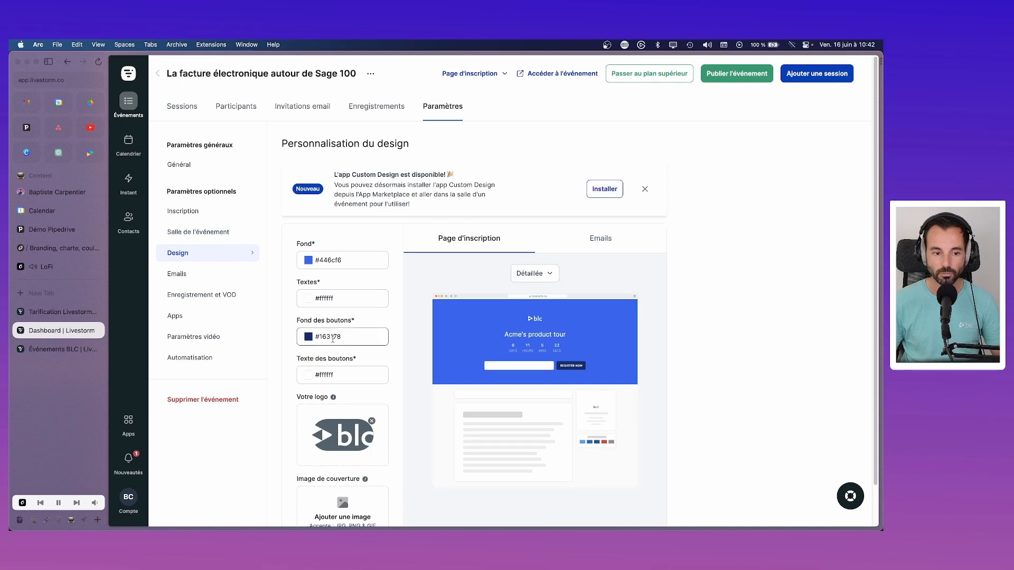
Step: Make the button background white and the button text #446cf6
click(332, 260)
click(329, 339)
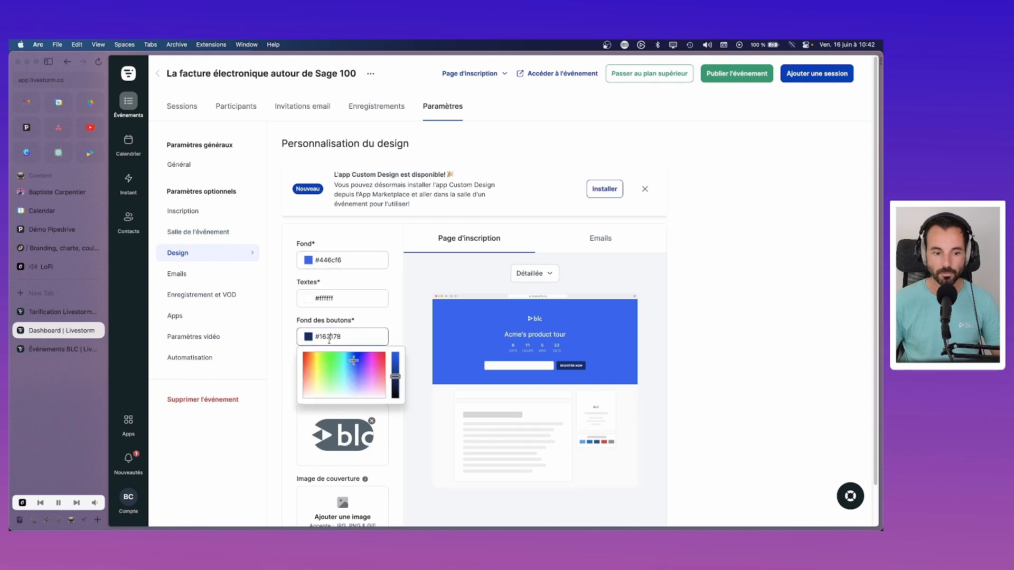
drag(346, 383, 303, 397)
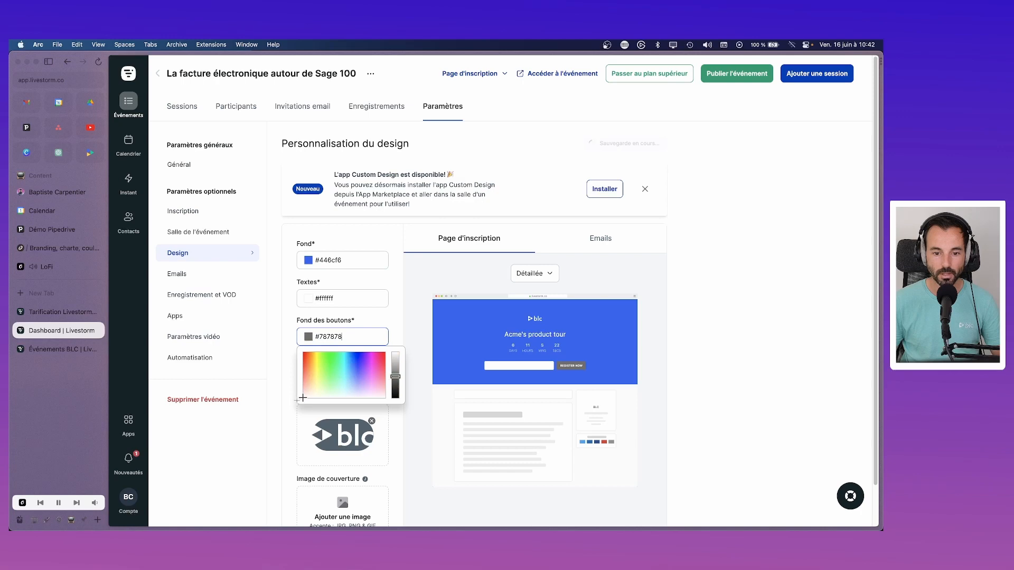
drag(398, 377, 394, 330)
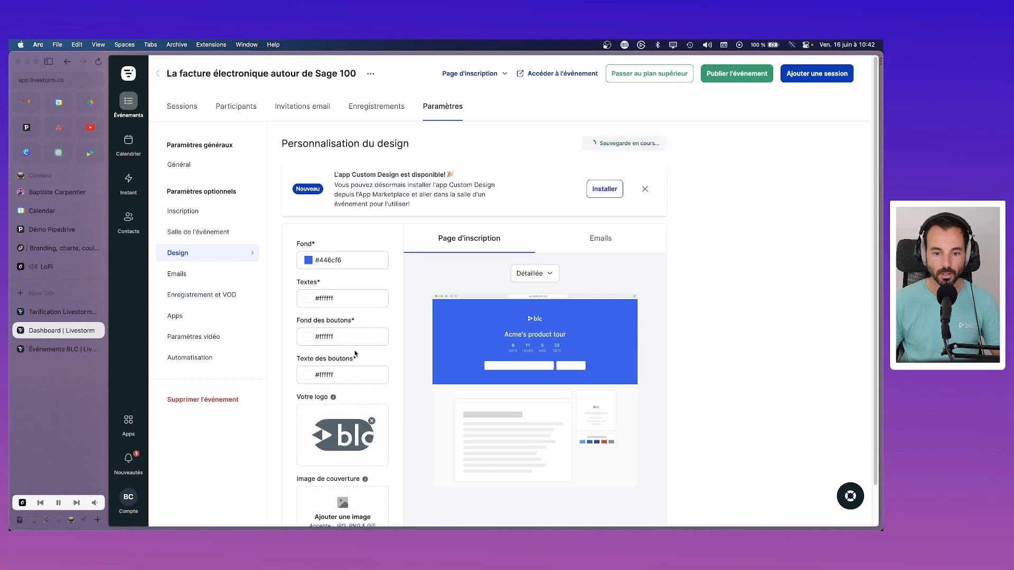
click(333, 374)
key(ctrl+a)
text(#446cf6)
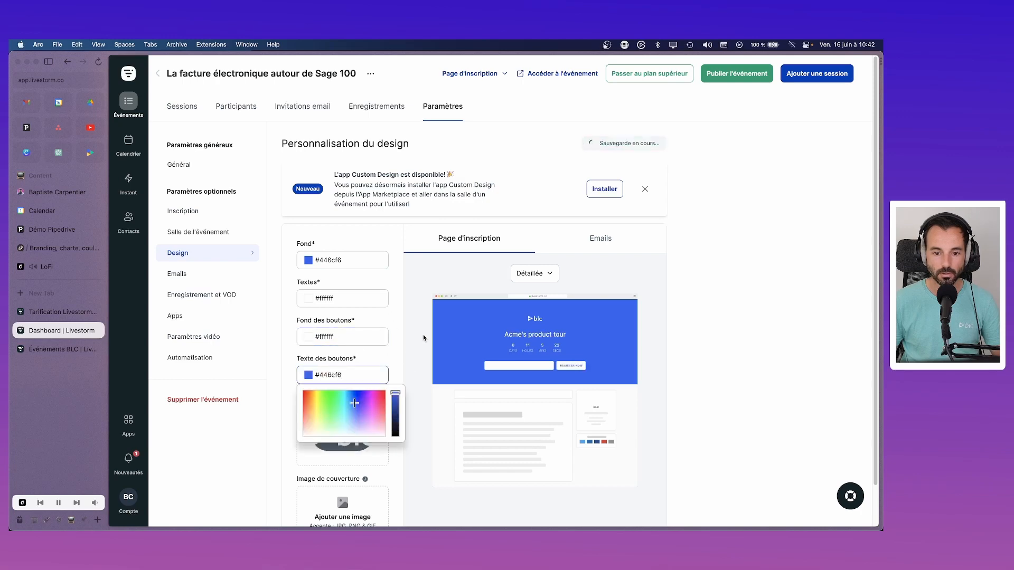
click(430, 336)
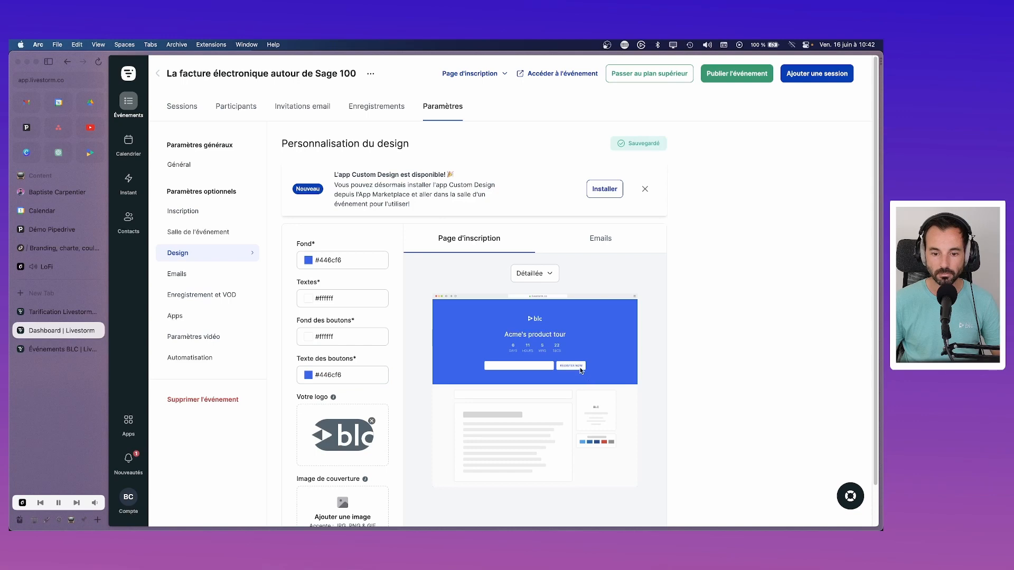
Step: Preview the registration page in Simplifiée and Détaillée layouts, then the email design
scroll(394, 377, down, 2)
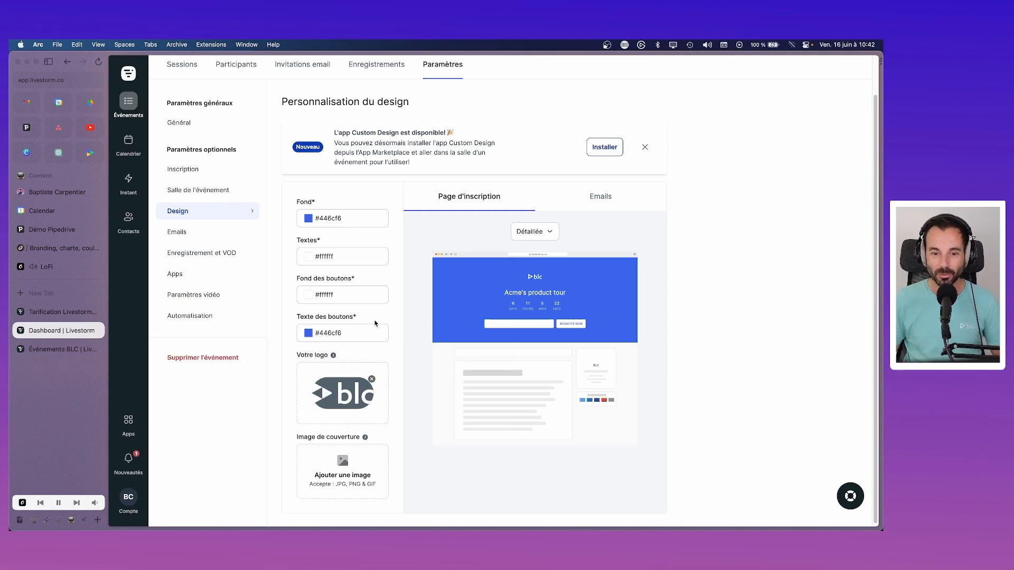
scroll(356, 315, down, 1)
click(534, 230)
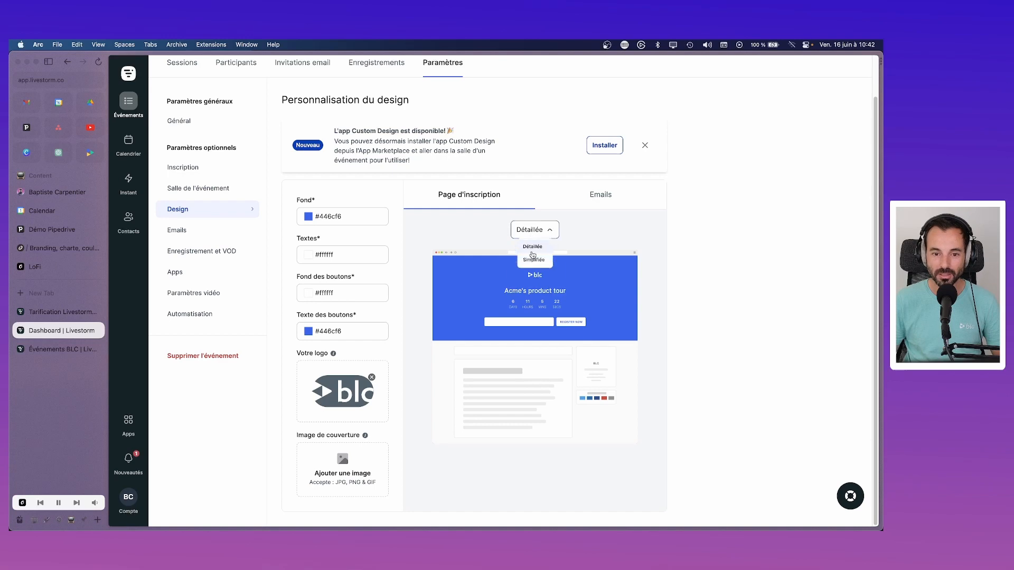
click(538, 274)
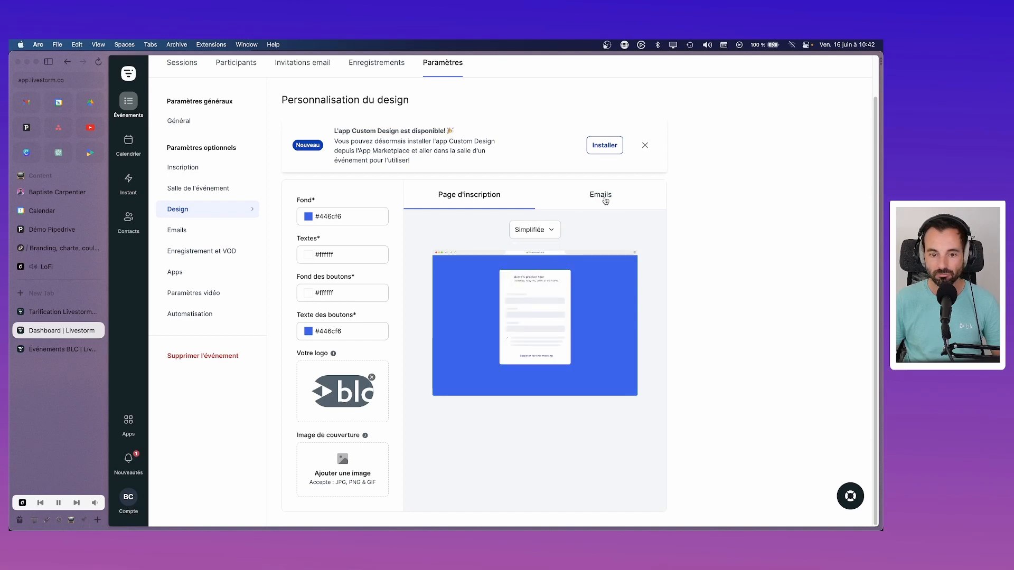
click(535, 231)
click(535, 267)
click(536, 230)
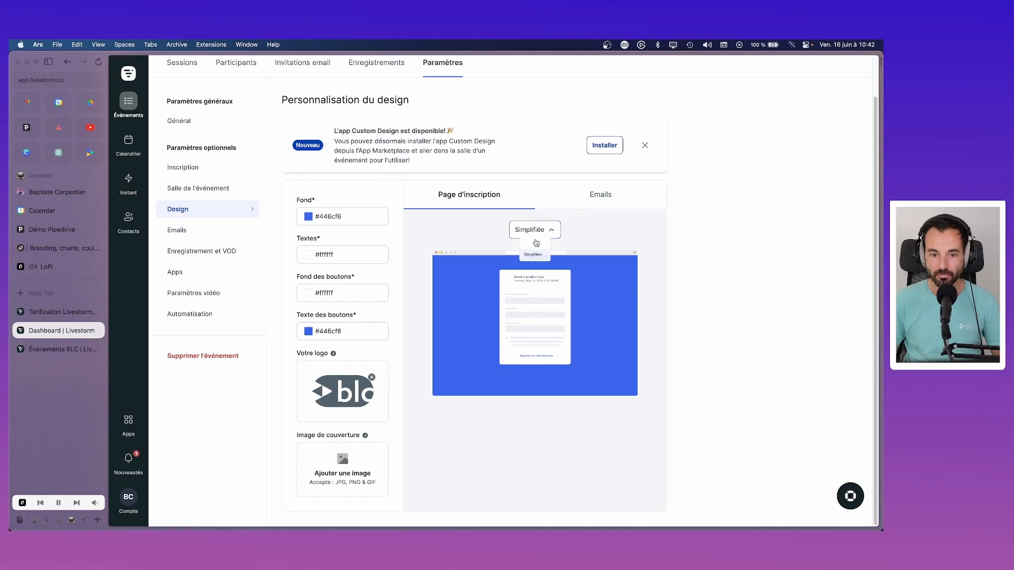
click(536, 253)
click(594, 206)
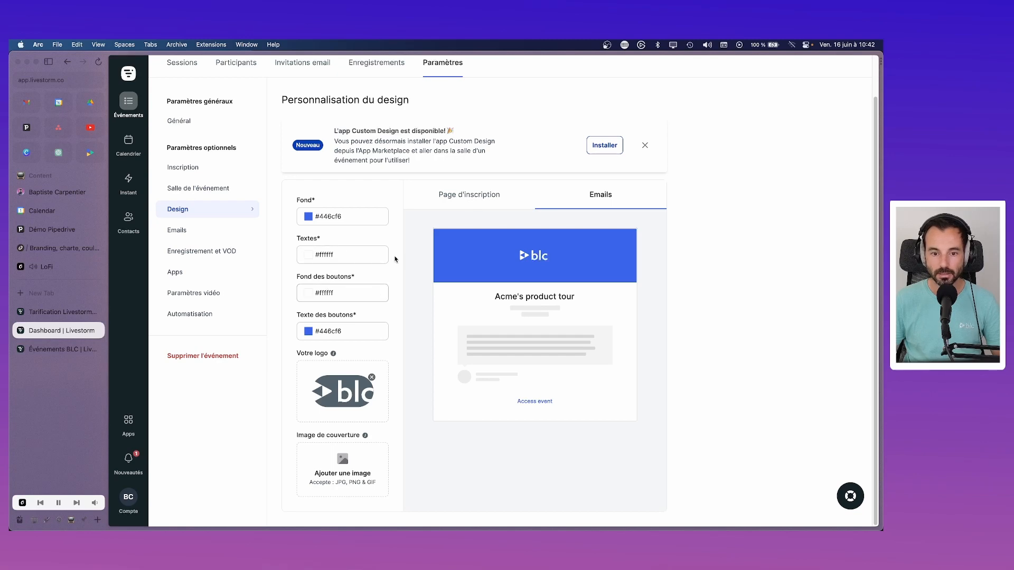
click(185, 230)
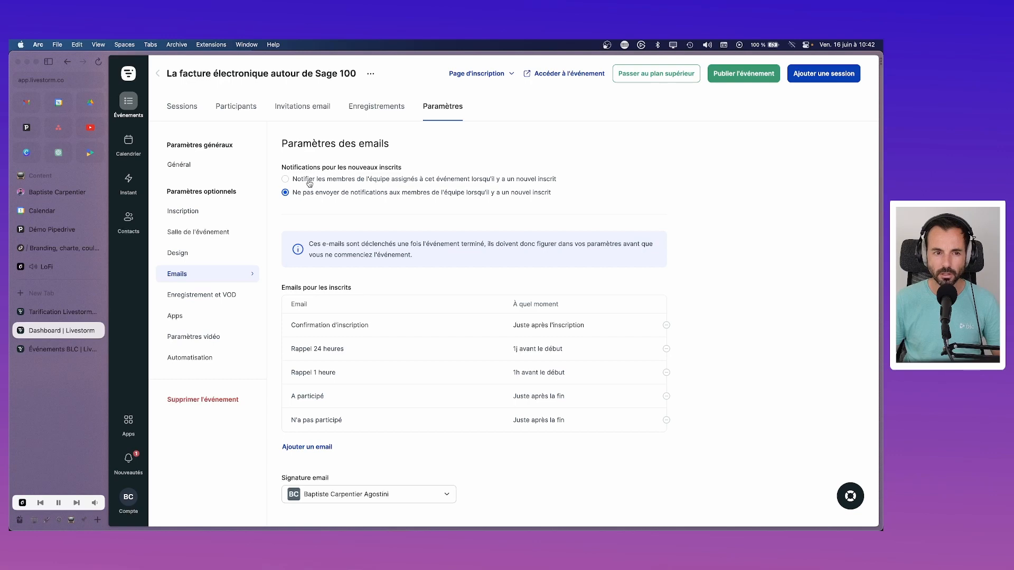
Step: Notify assigned team members of each new registrant, keeping the existing email signature
click(309, 180)
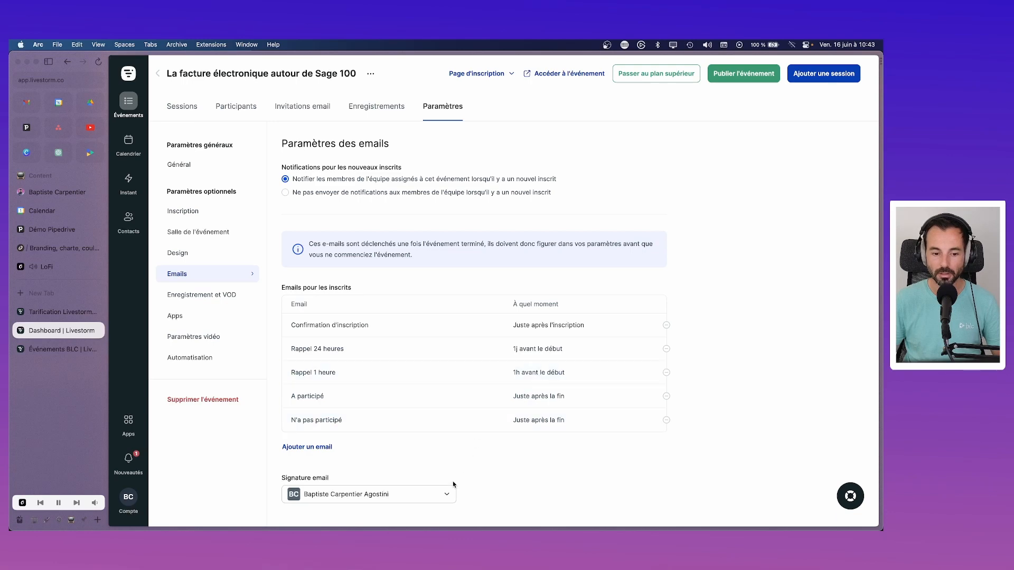
click(445, 496)
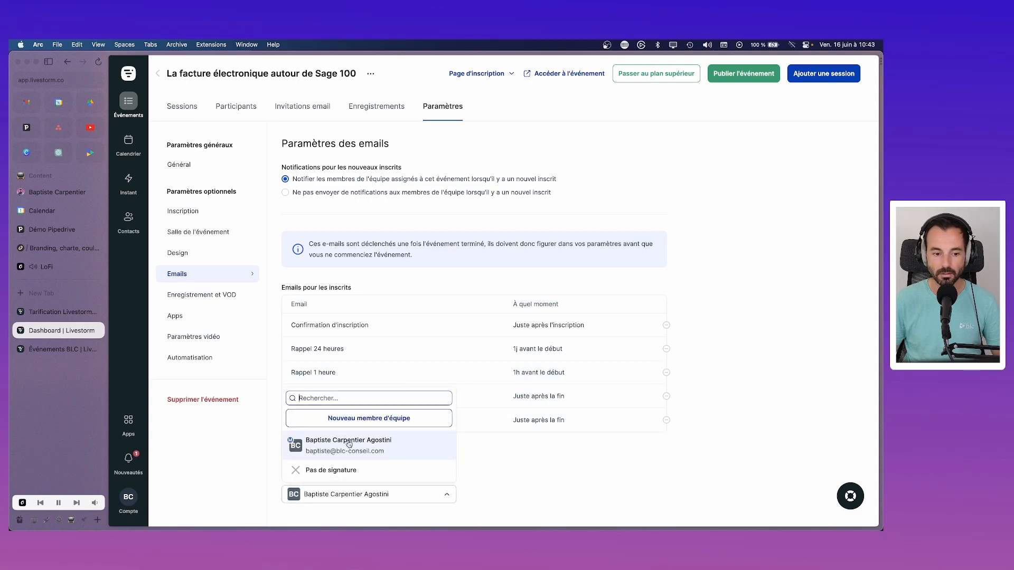
click(508, 467)
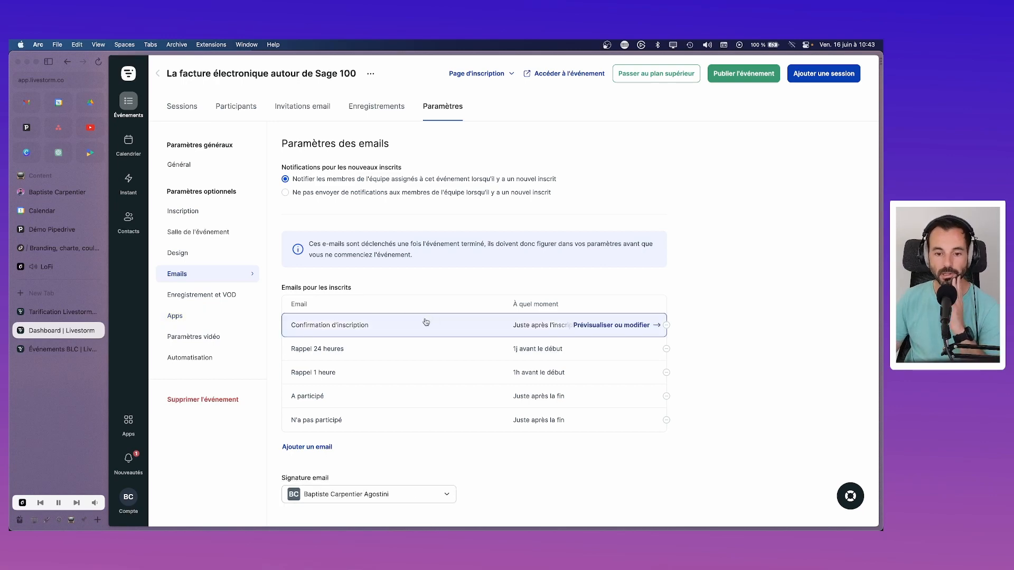
Step: Preview the Confirmation and Rappel 1 heure emails
click(509, 328)
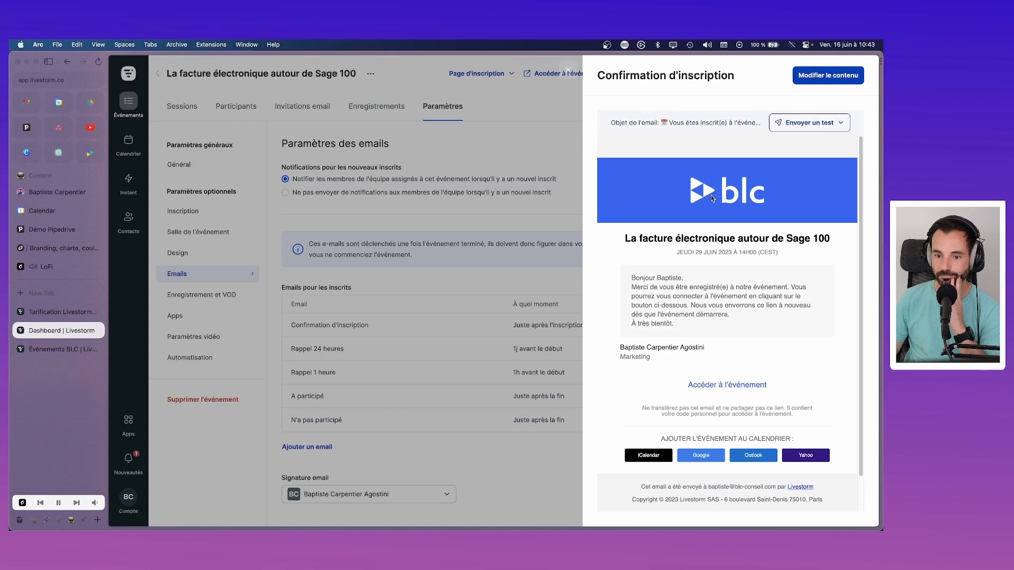
scroll(687, 322, down, 2)
scroll(687, 322, up, 2)
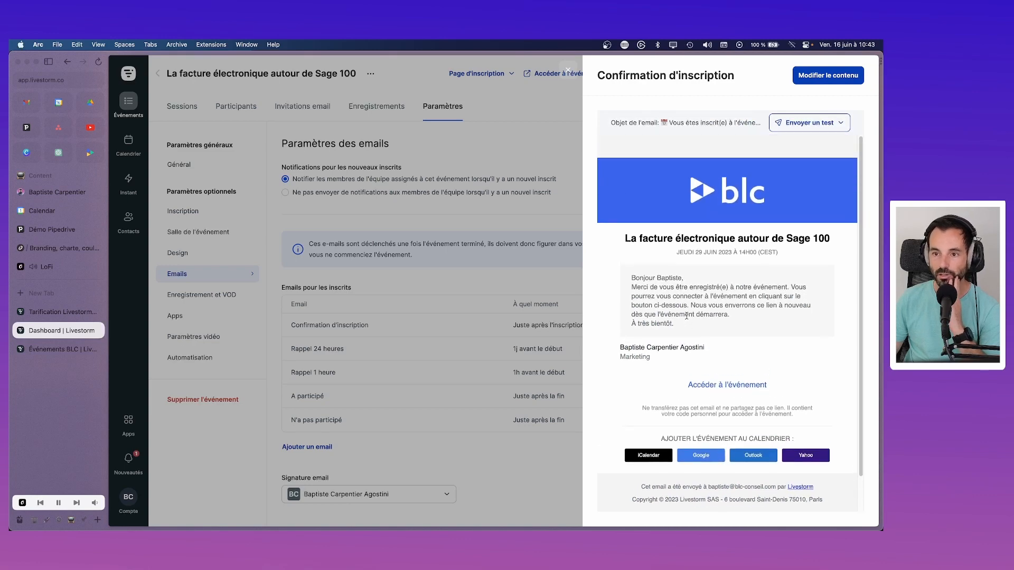
click(546, 176)
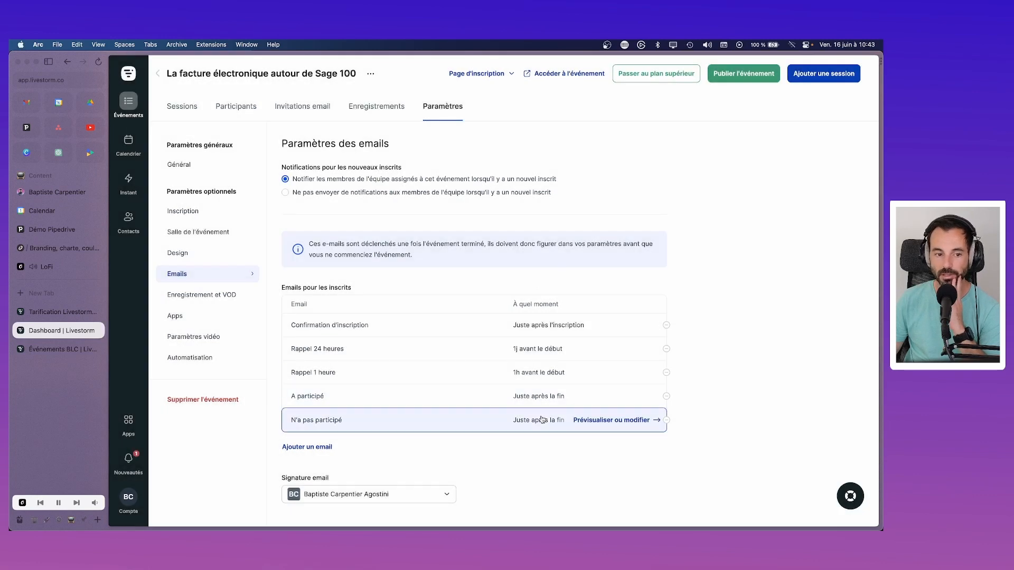
click(477, 366)
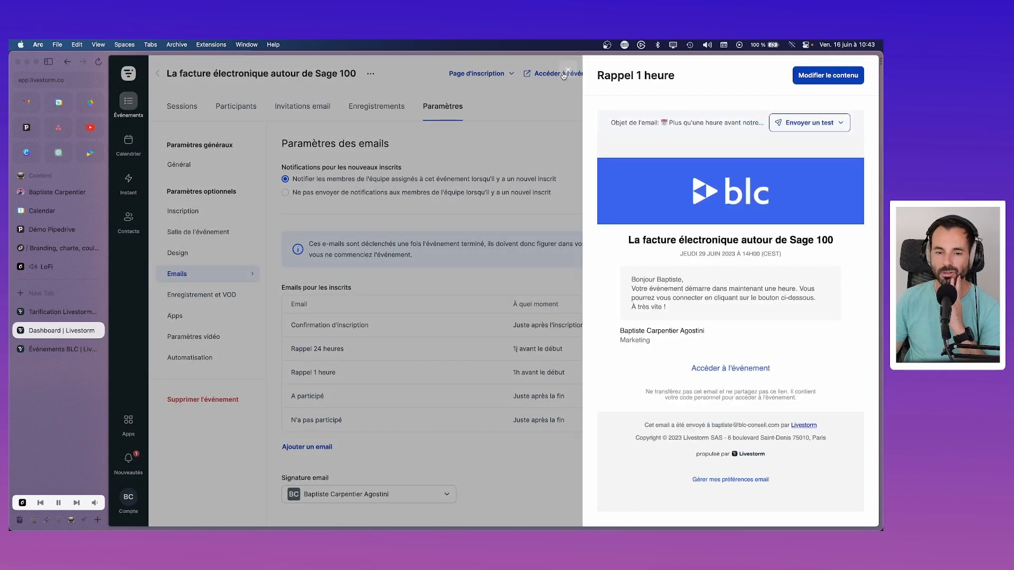
click(564, 105)
click(219, 302)
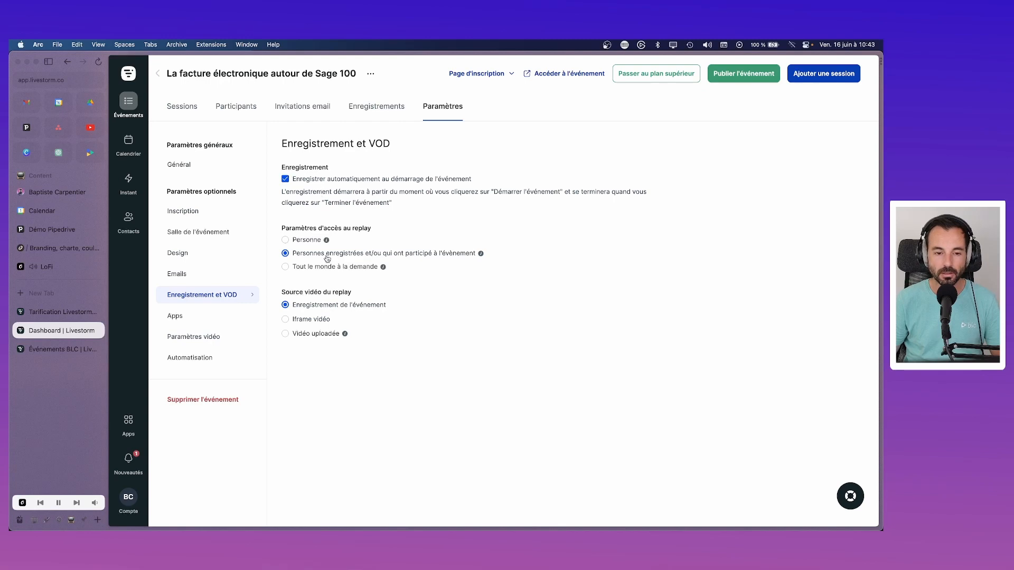
Step: Review Apps and Paramètres vidéo, trying iFrame before reselecting the Standard stream source
mouse_move(478, 255)
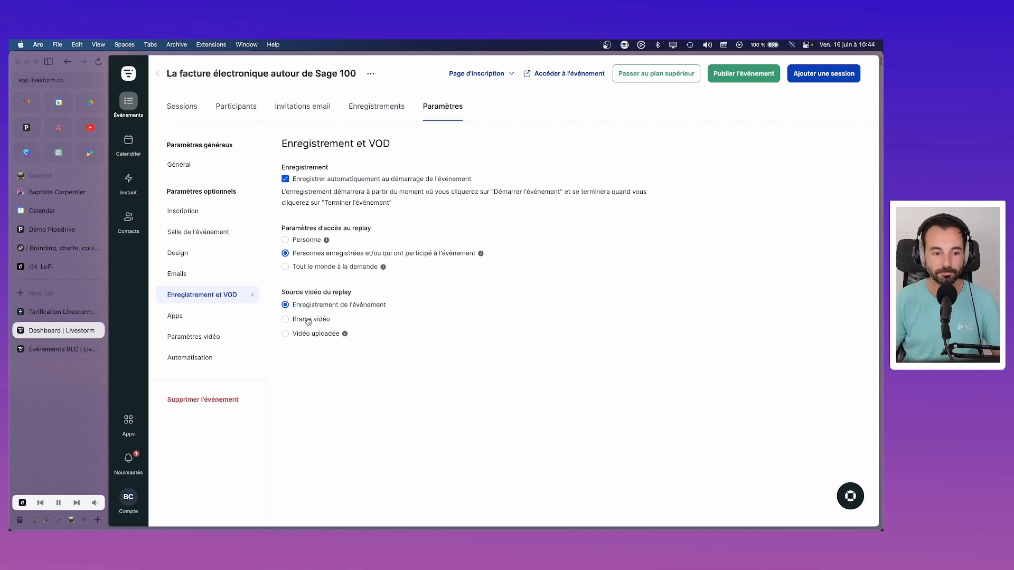
click(192, 324)
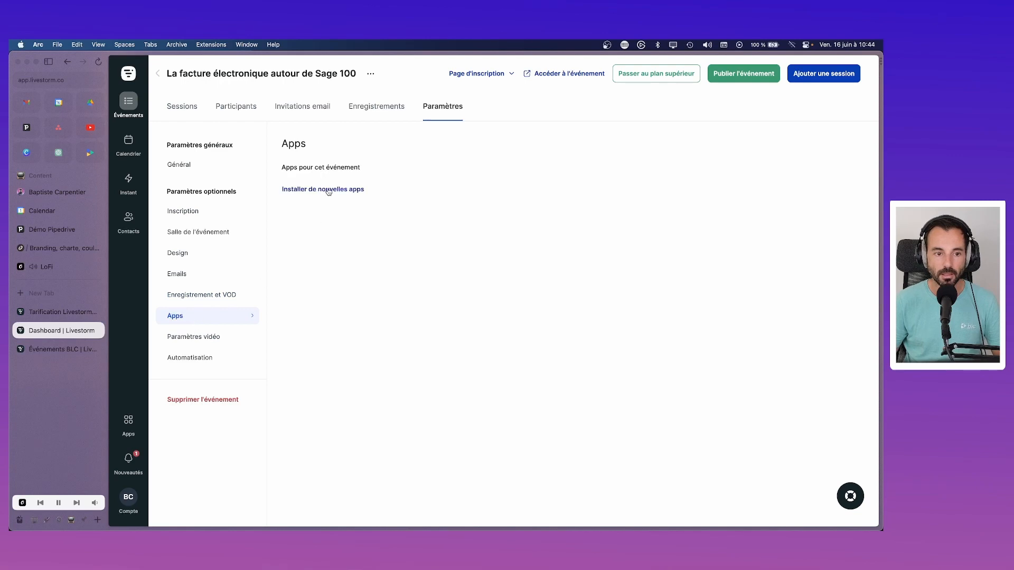
click(215, 338)
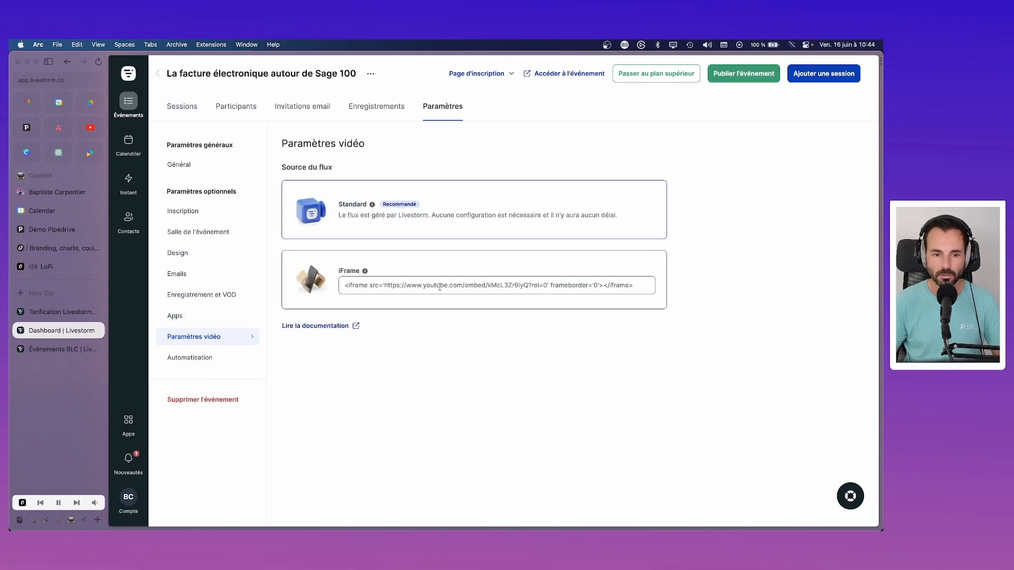
click(486, 286)
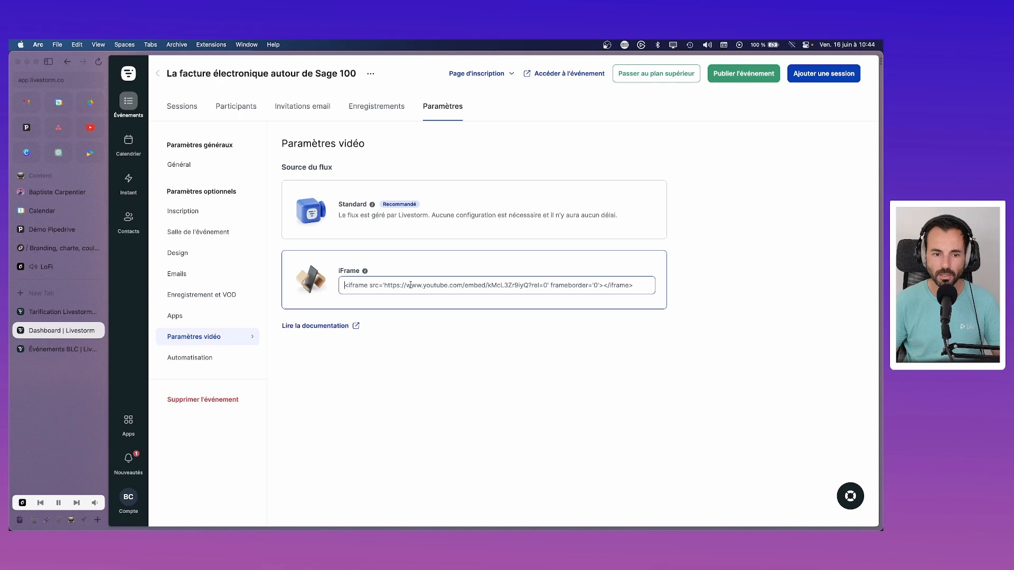
mouse_move(365, 271)
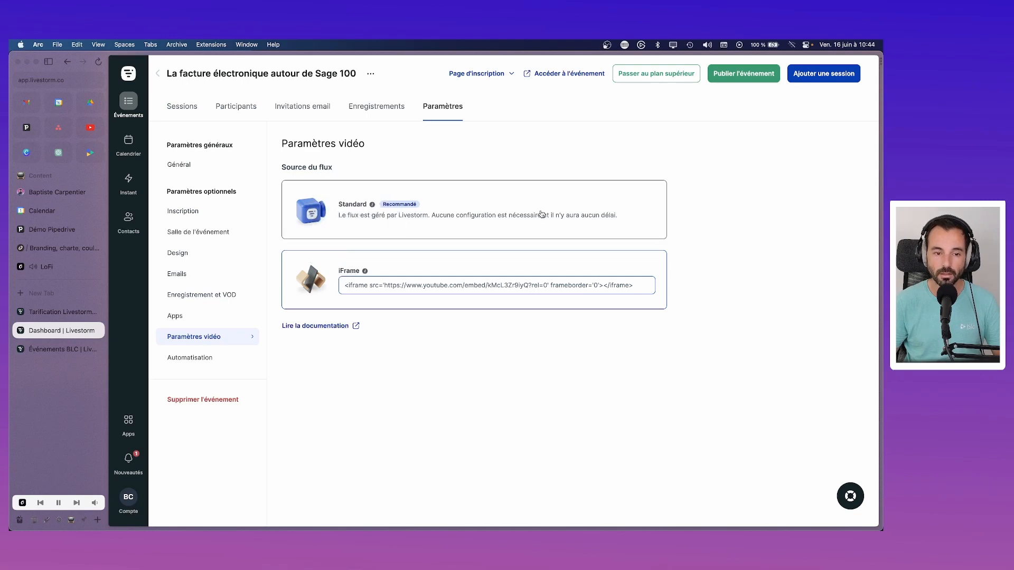
click(456, 201)
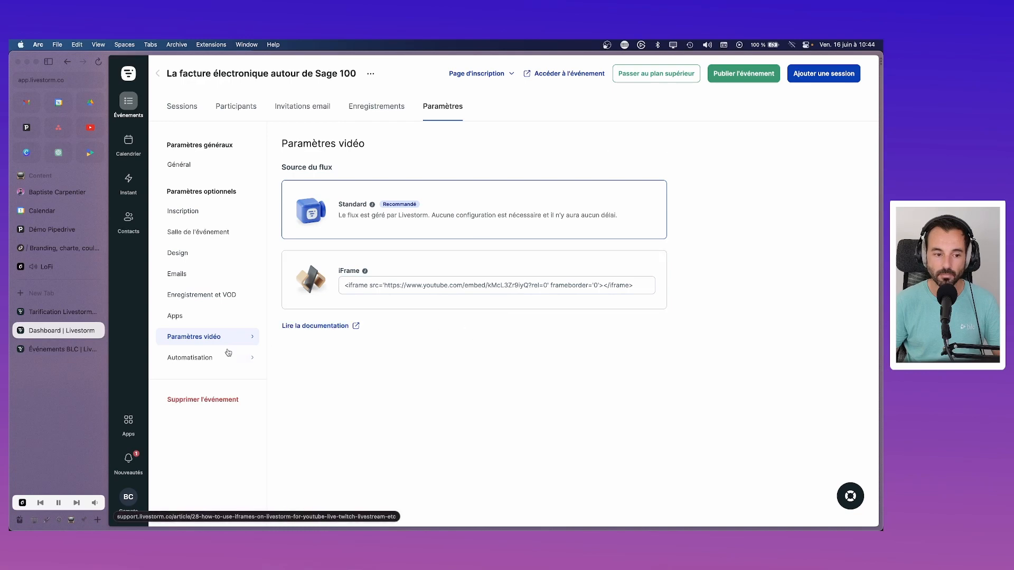
click(191, 357)
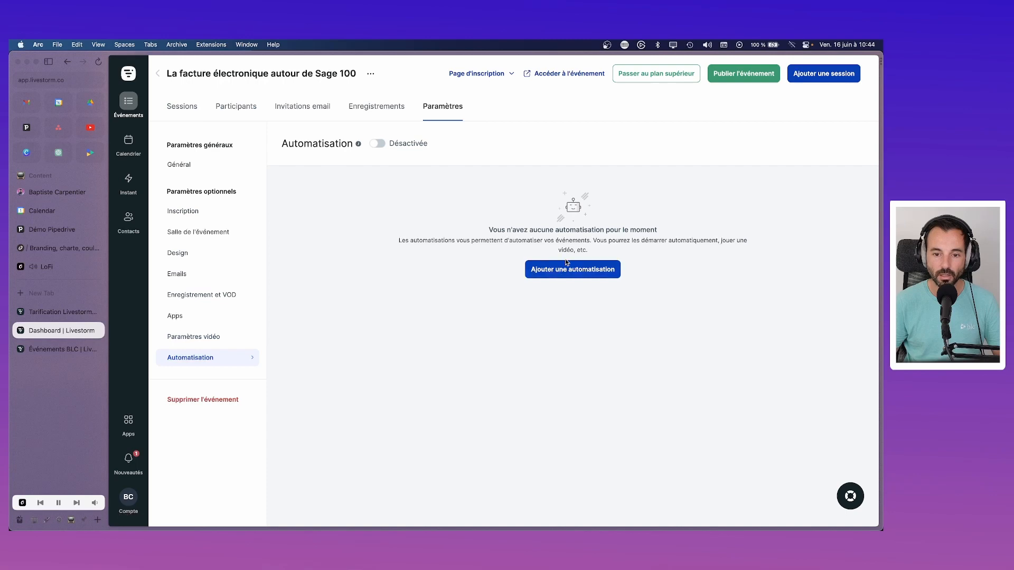
click(567, 268)
click(746, 129)
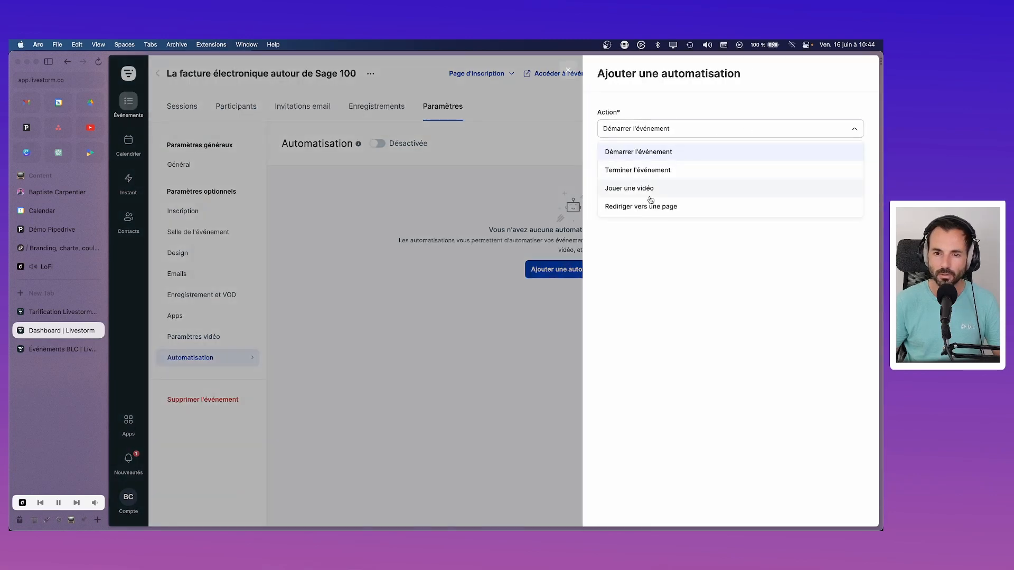
click(693, 171)
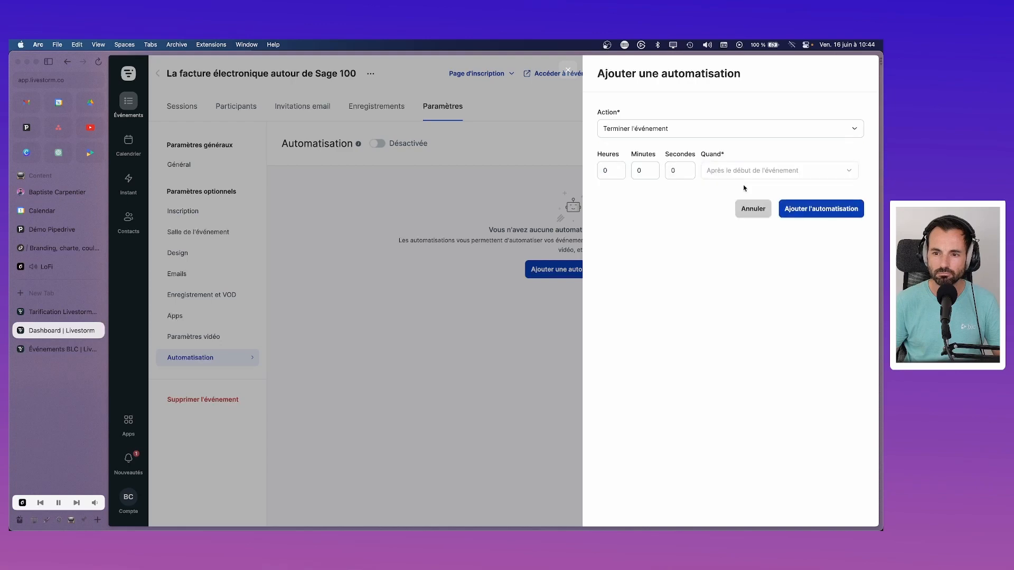
click(752, 211)
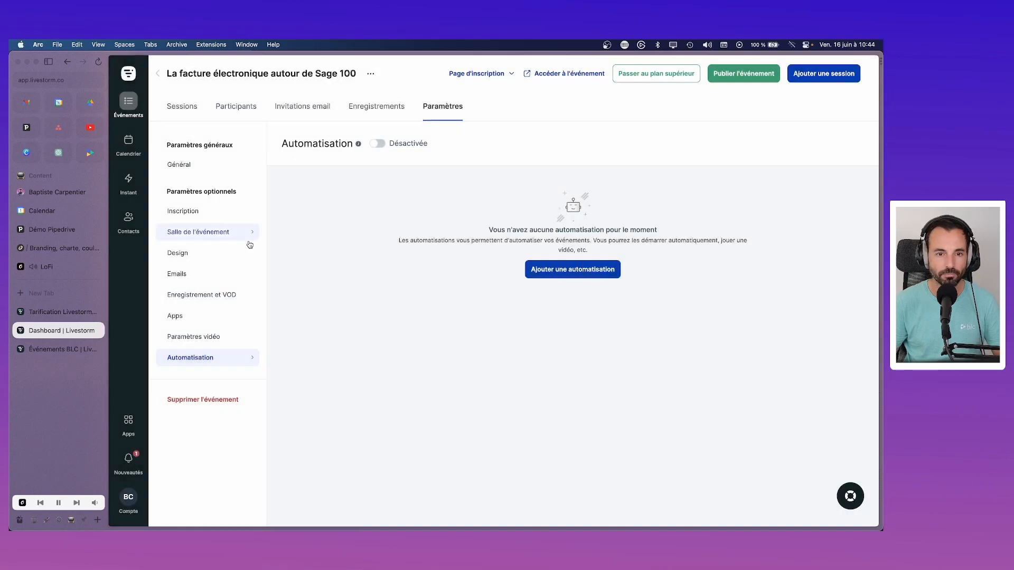
click(178, 165)
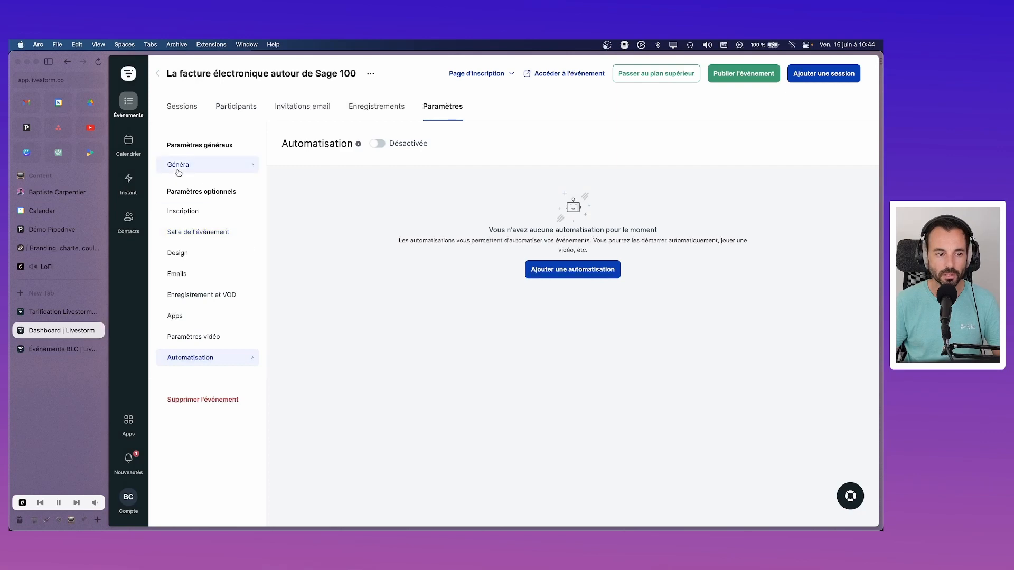
scroll(399, 319, down, 1)
scroll(399, 318, up, 1)
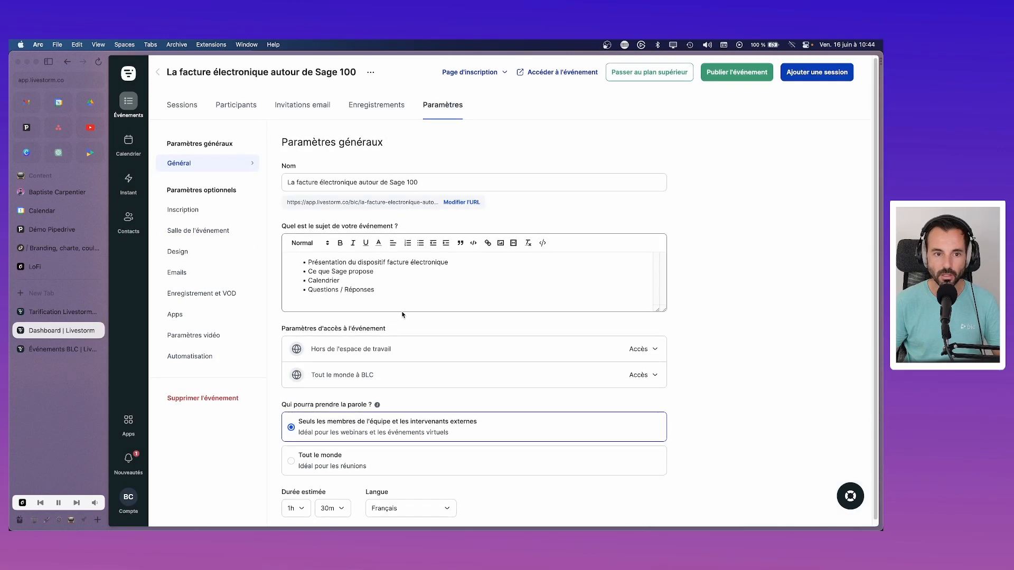
click(365, 108)
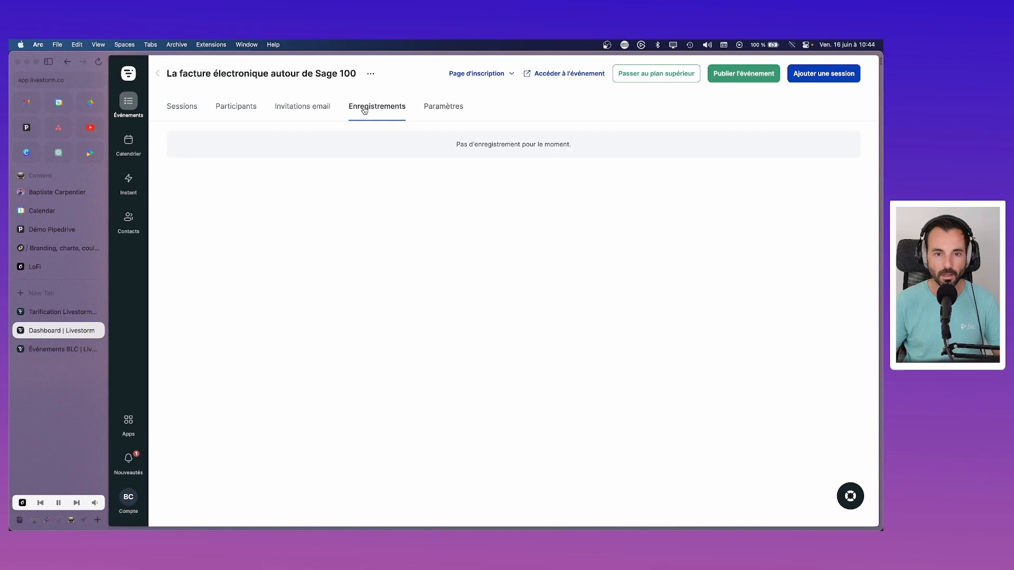
click(314, 108)
click(244, 109)
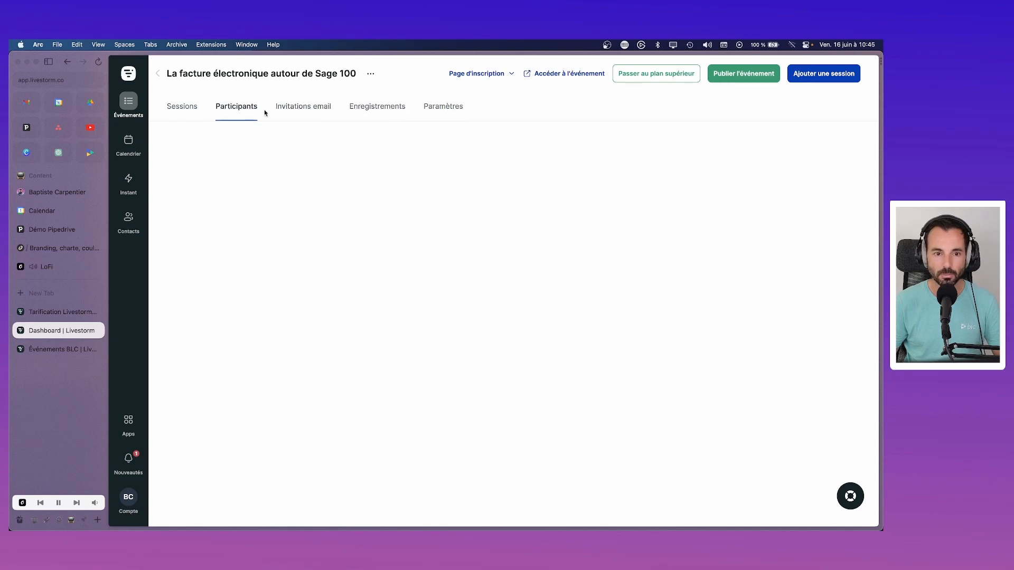
click(189, 108)
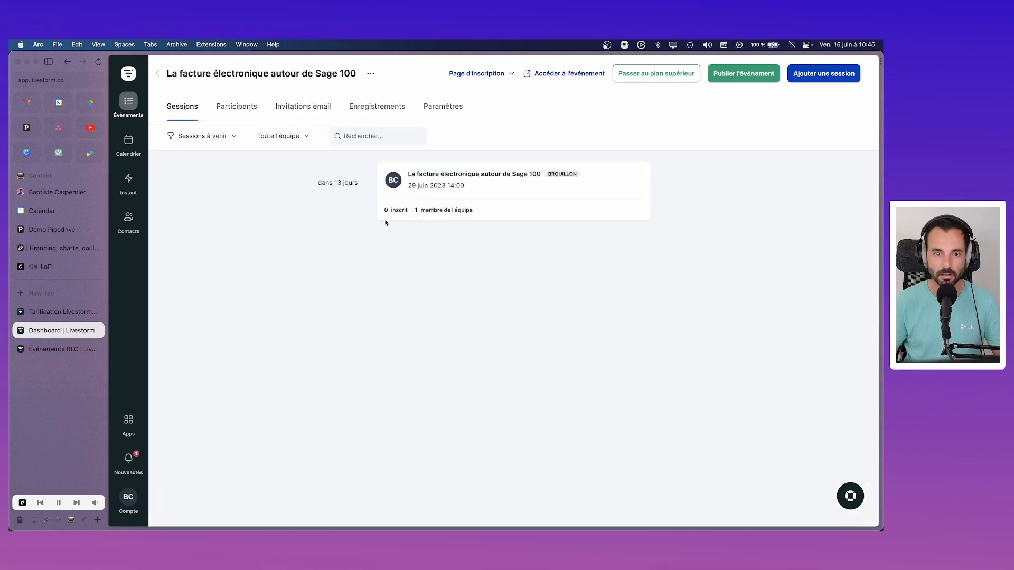
mouse_move(495, 183)
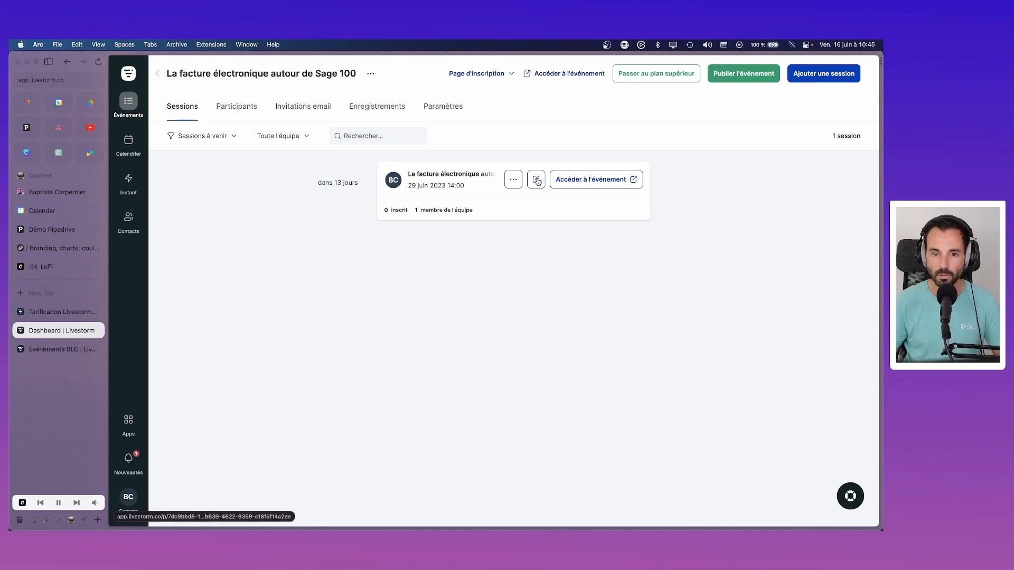
click(513, 180)
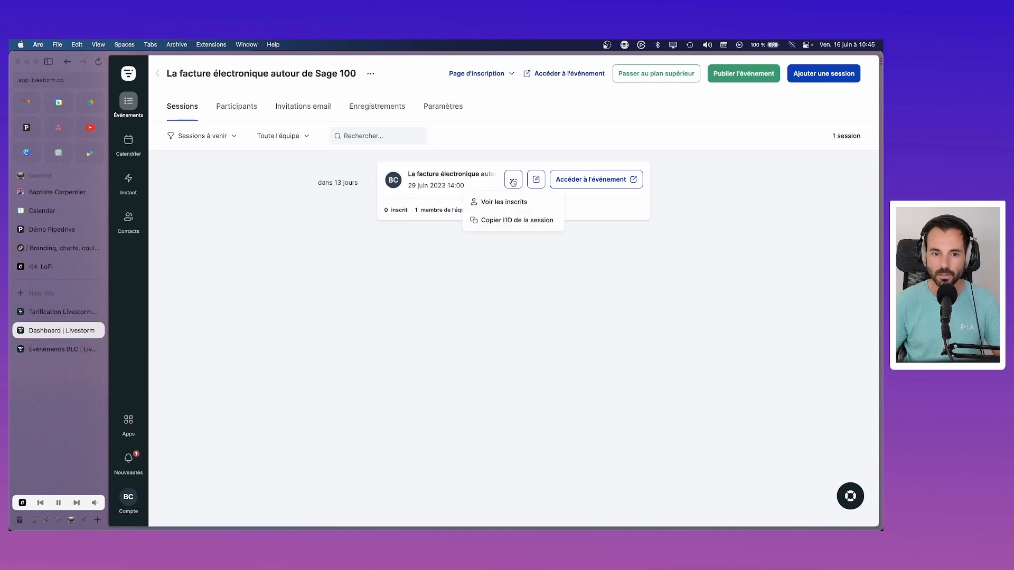
click(310, 222)
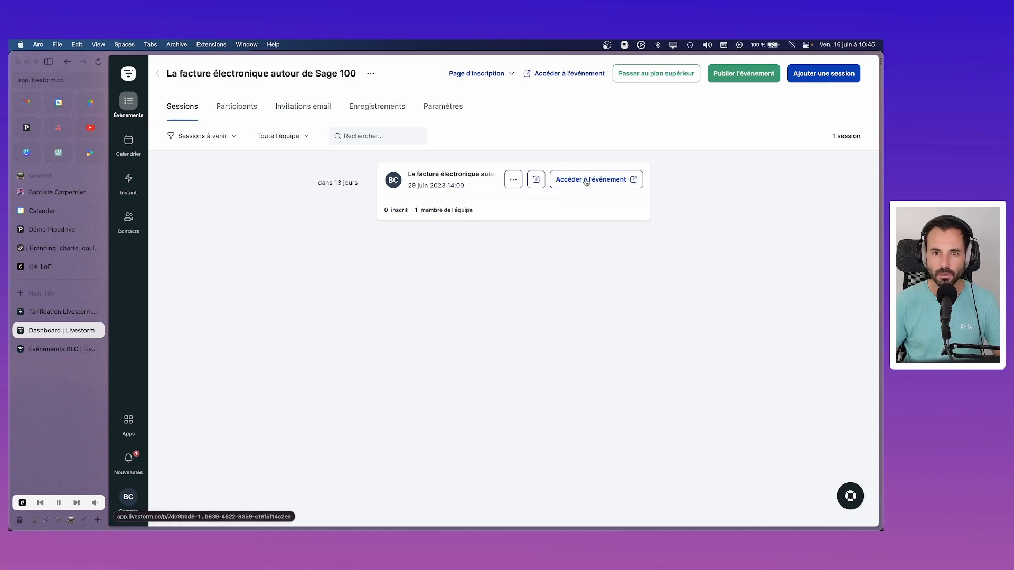
Step: Open the detailed (Détaillée) registration page in a new tab and scroll through it
click(506, 75)
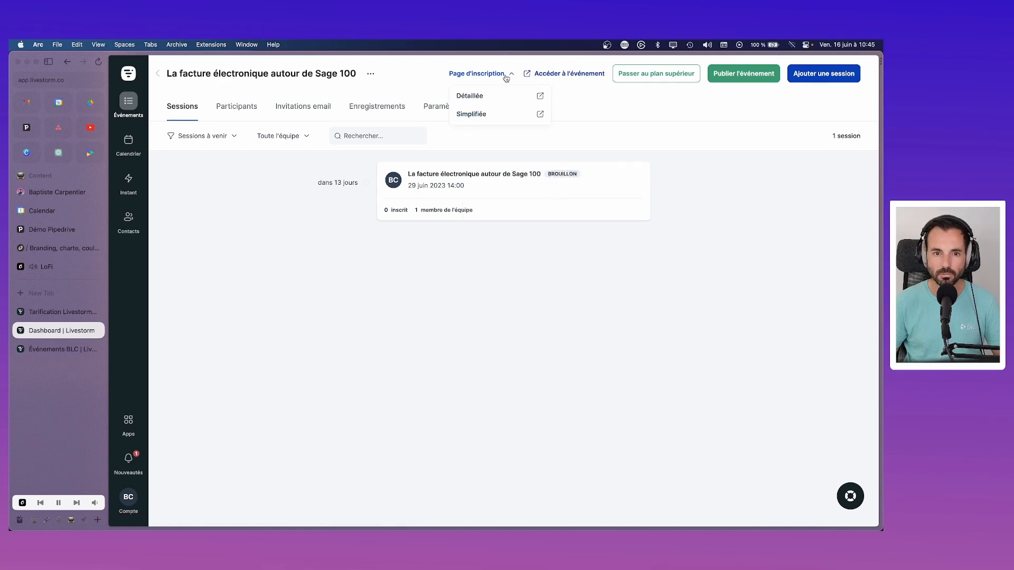
click(540, 96)
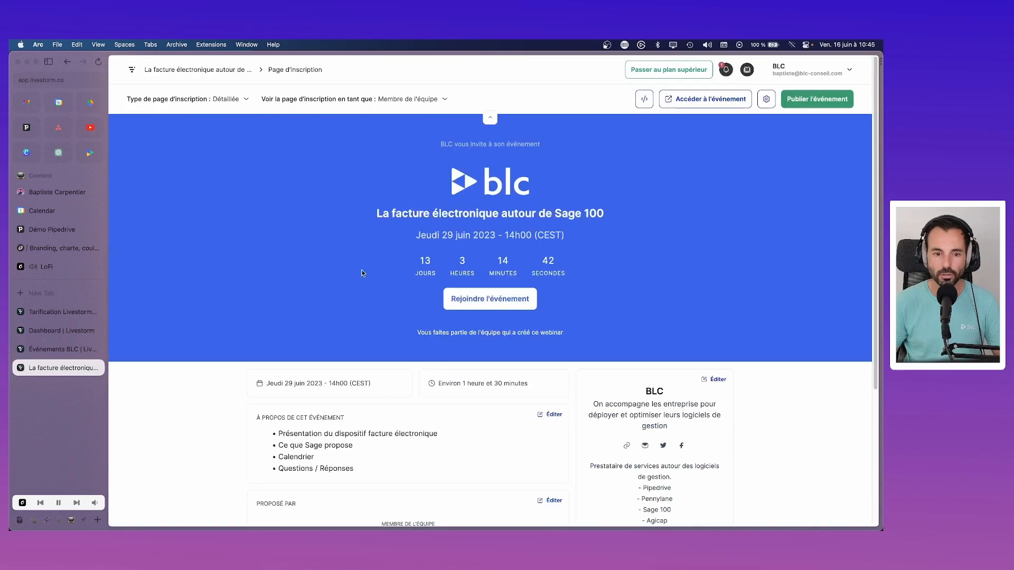
scroll(361, 272, down, 2)
scroll(362, 272, up, 2)
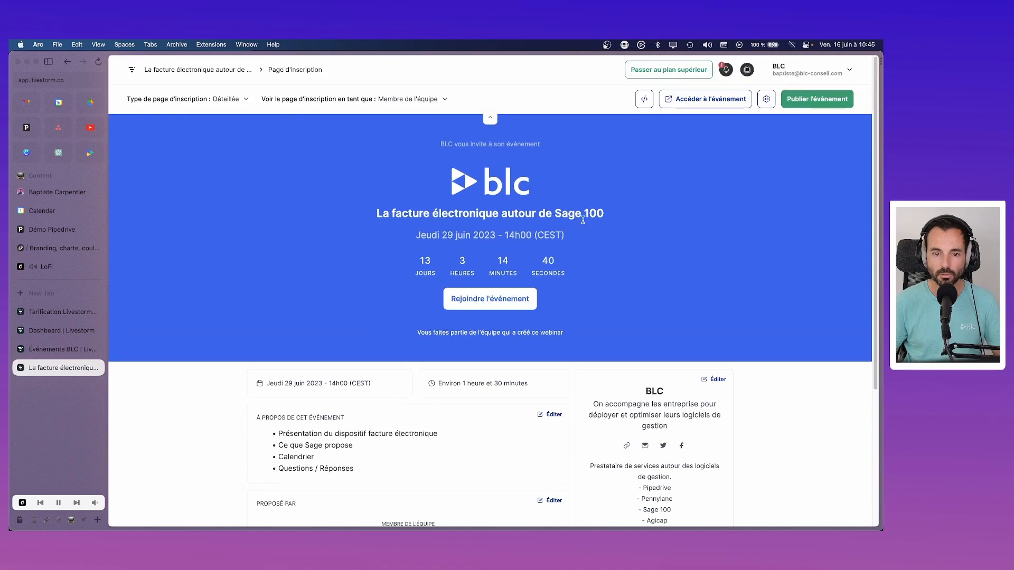
scroll(430, 264, down, 5)
scroll(430, 264, down, 2)
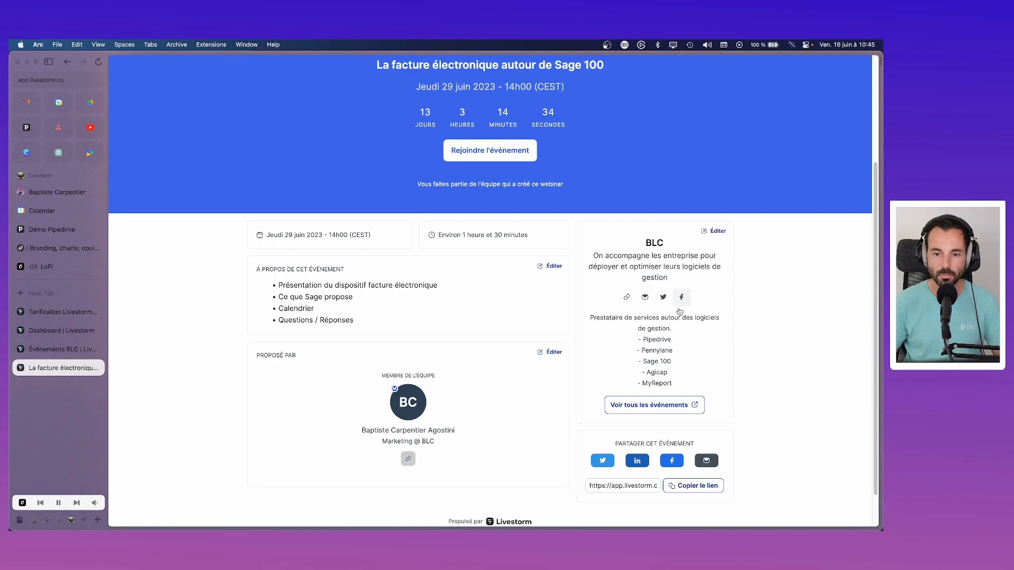
scroll(628, 297, down, 2)
scroll(628, 360, up, 6)
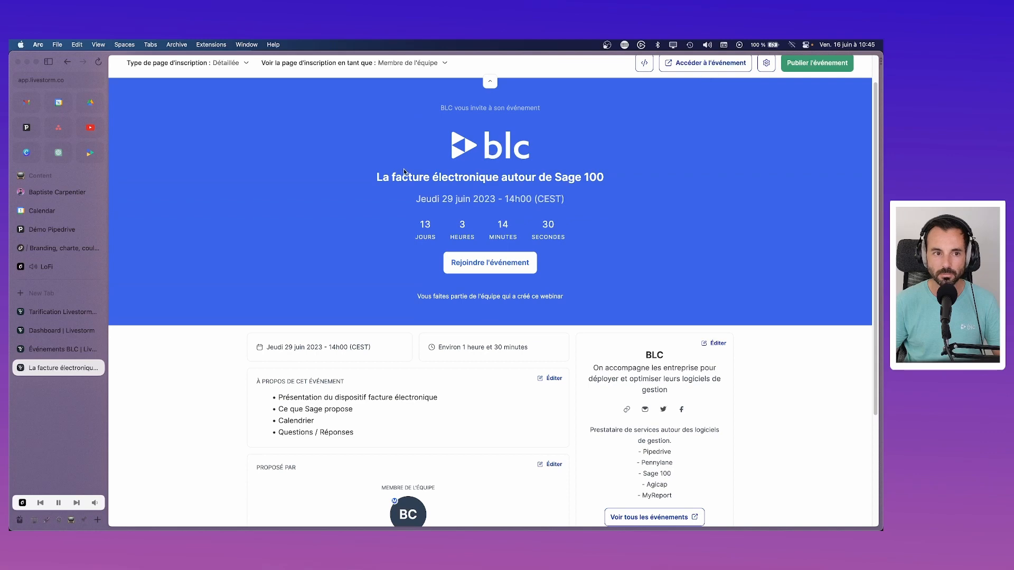
Step: Preview the simplified (Simplifiée) registration page as an external registrant (Inscrit externe)
click(242, 62)
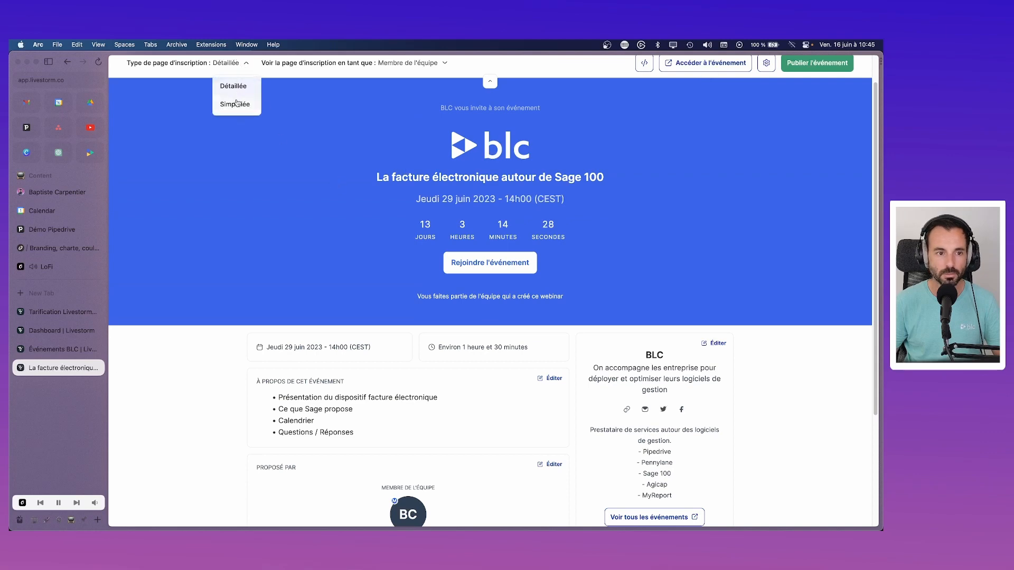
click(238, 101)
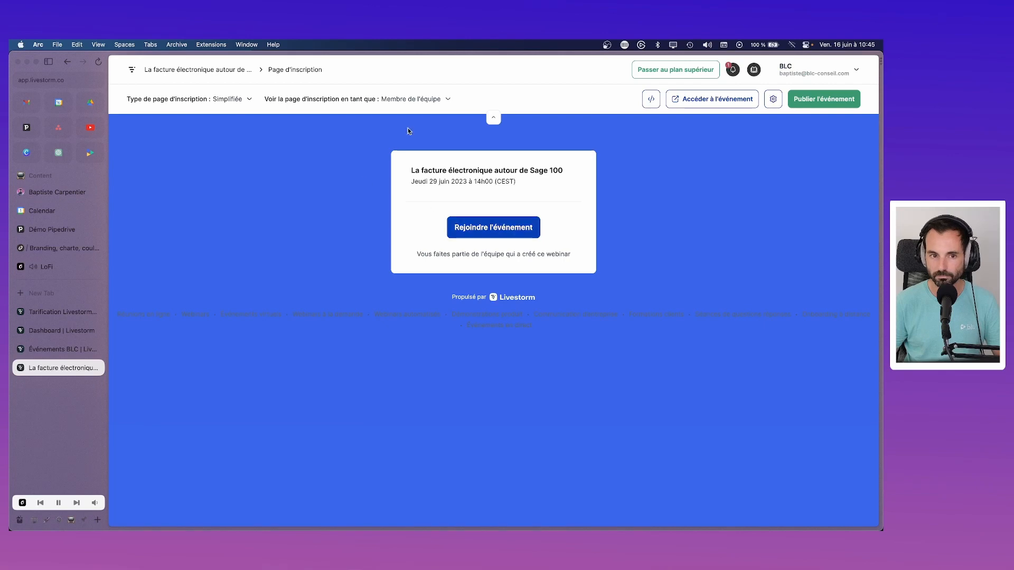
click(420, 99)
click(417, 138)
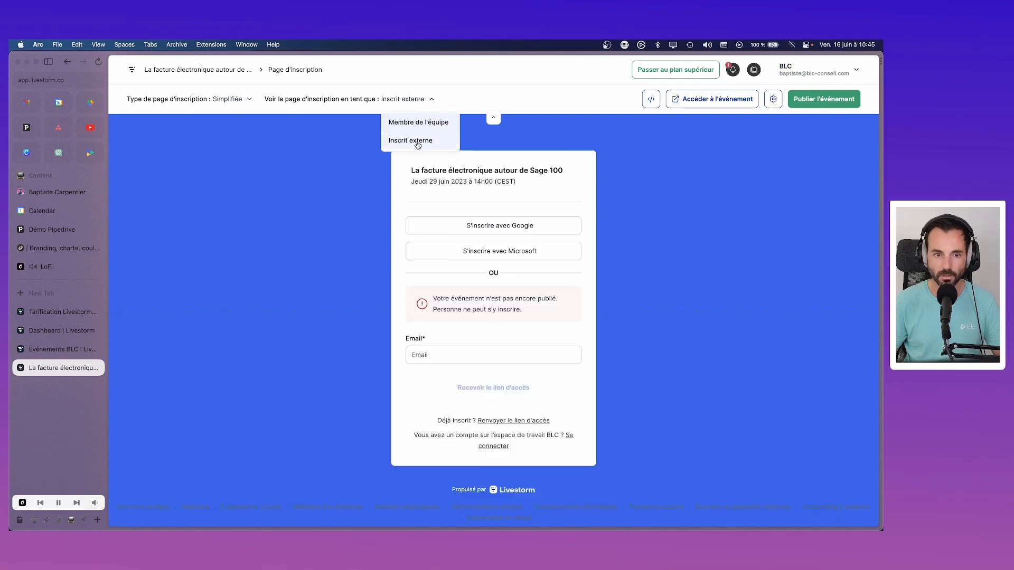
Step: Switch back to the Détaillée page viewed as Inscrit externe, then bring up the pricing page
click(233, 100)
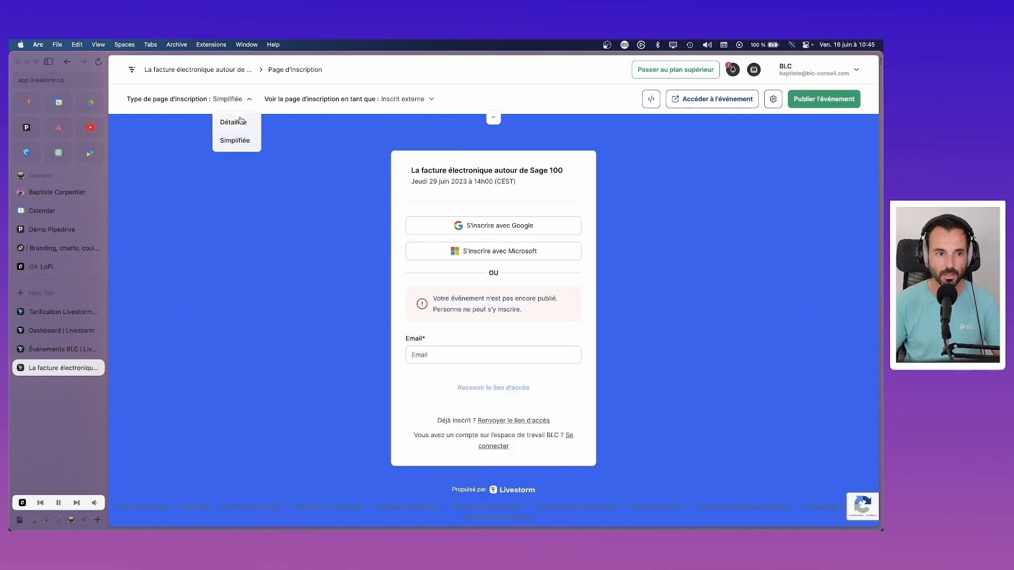
click(233, 120)
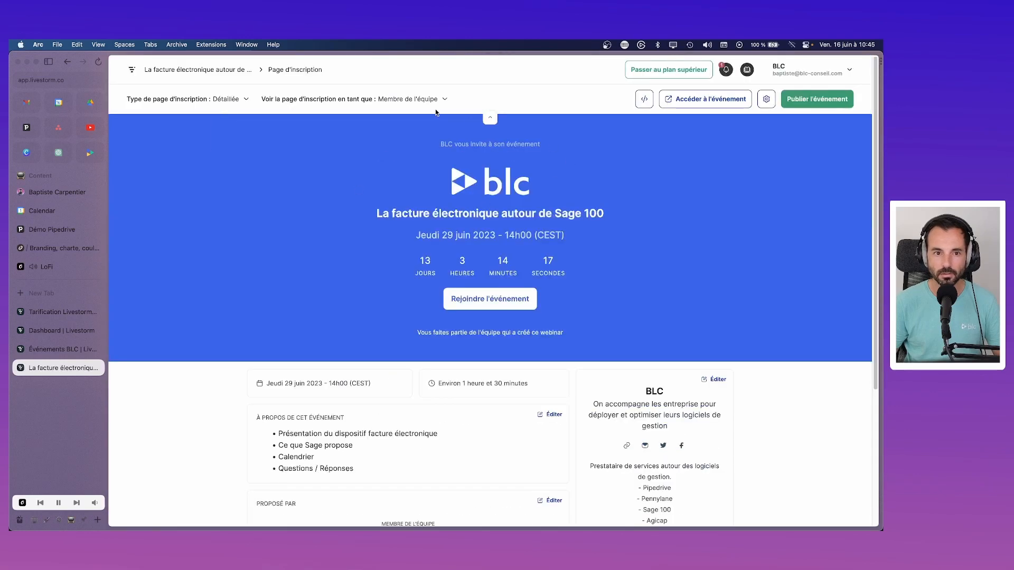
click(436, 100)
click(425, 138)
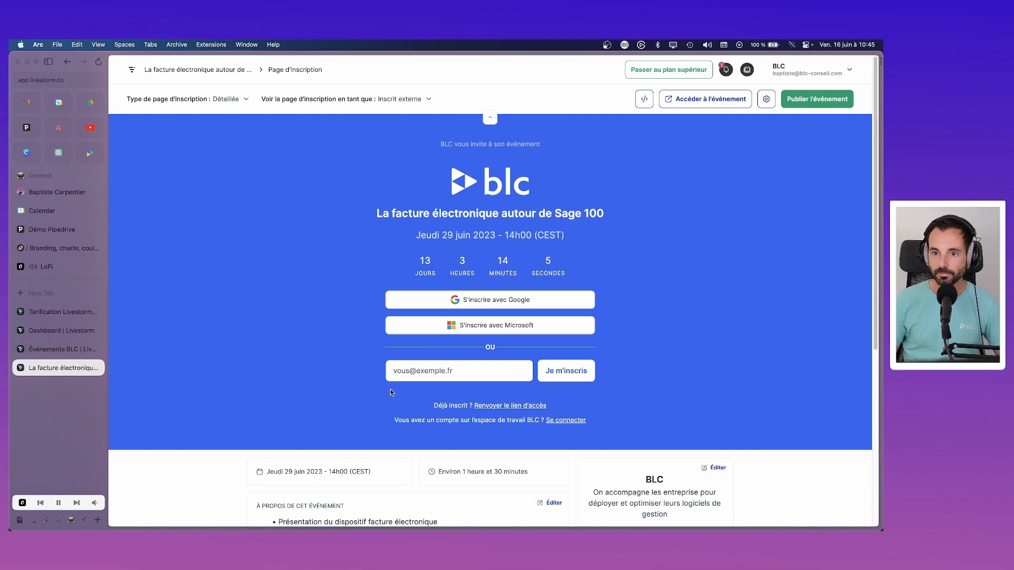
scroll(316, 390, down, 3)
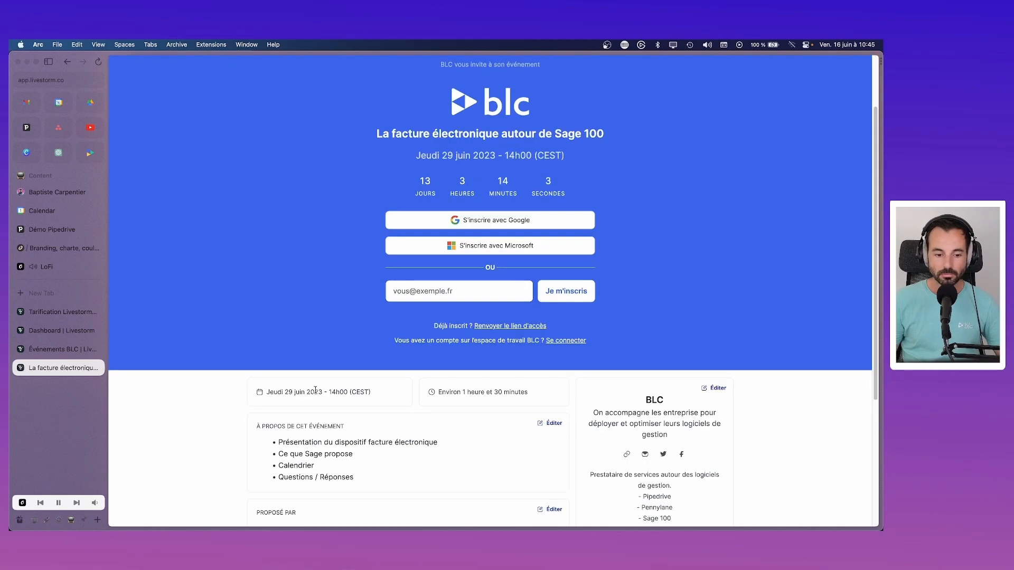
scroll(315, 391, up, 3)
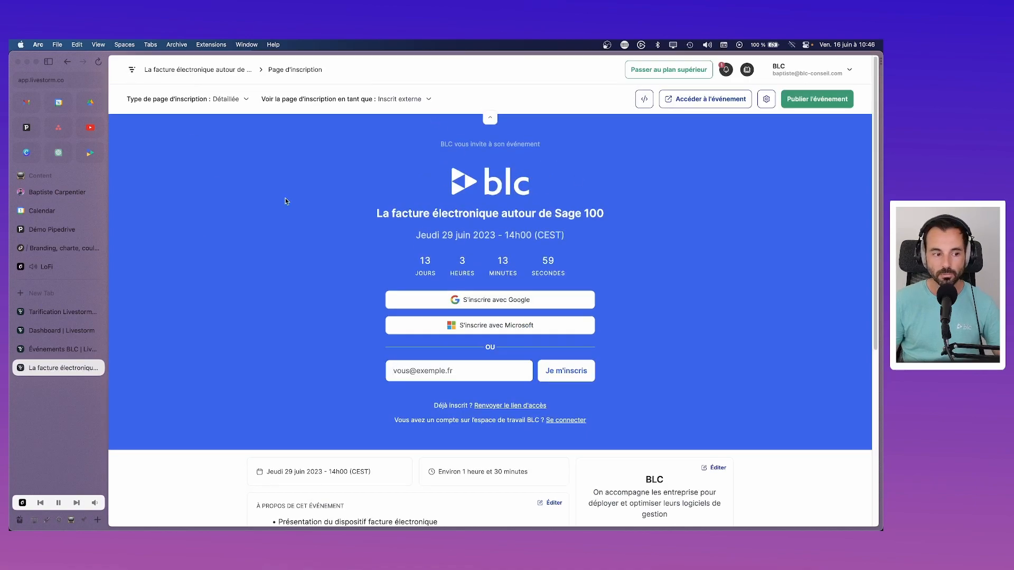
click(66, 308)
Step: Close the pricing tab, advance the calendar two weeks to 29 June, then return to Événements
click(97, 311)
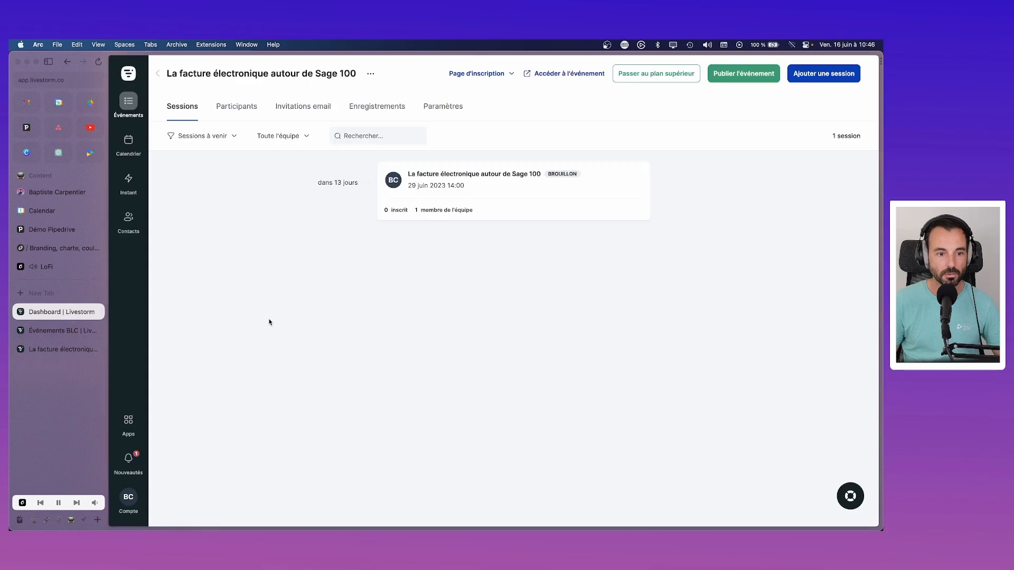
click(128, 144)
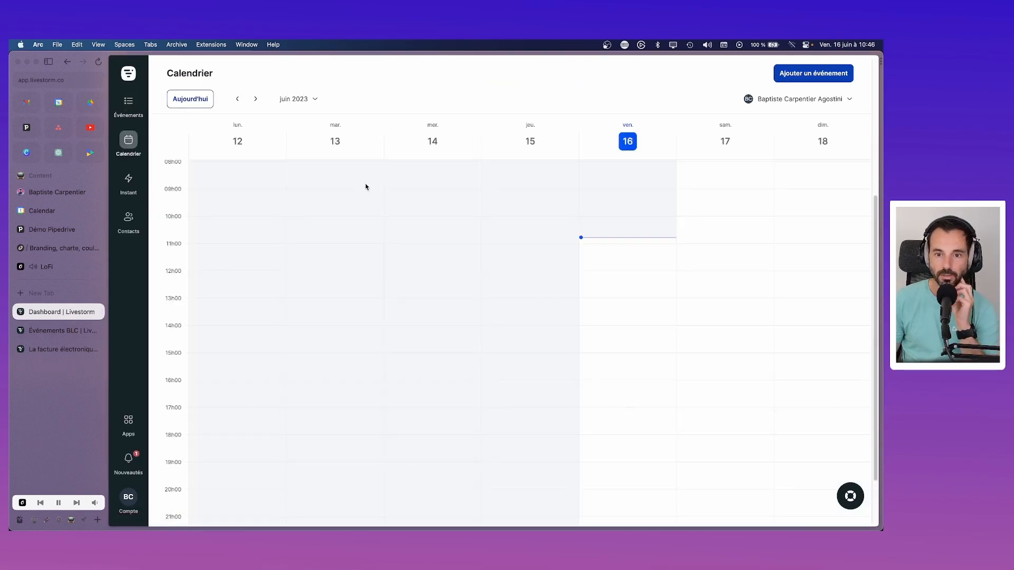
click(255, 99)
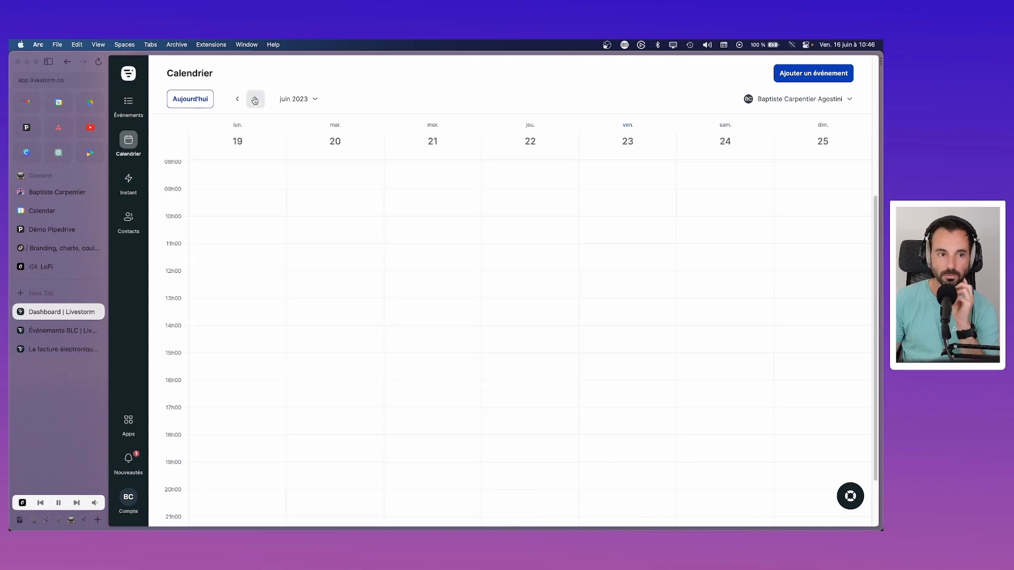
click(256, 100)
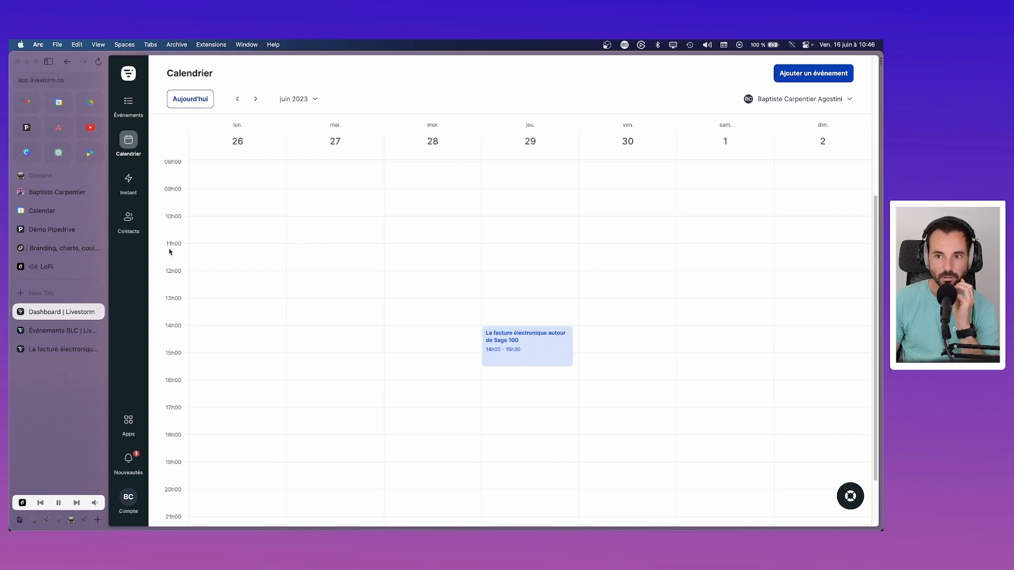
click(787, 99)
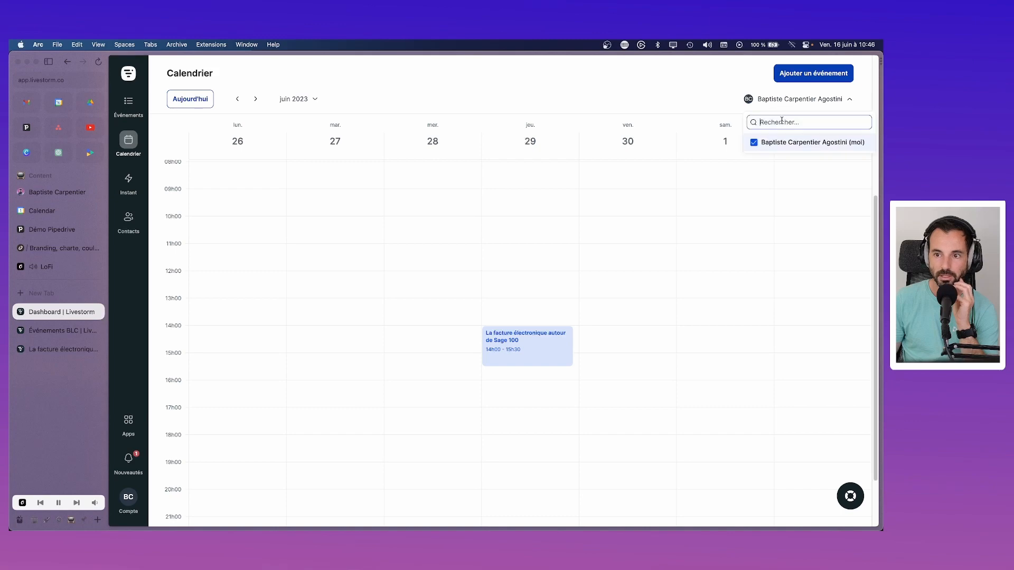
click(128, 500)
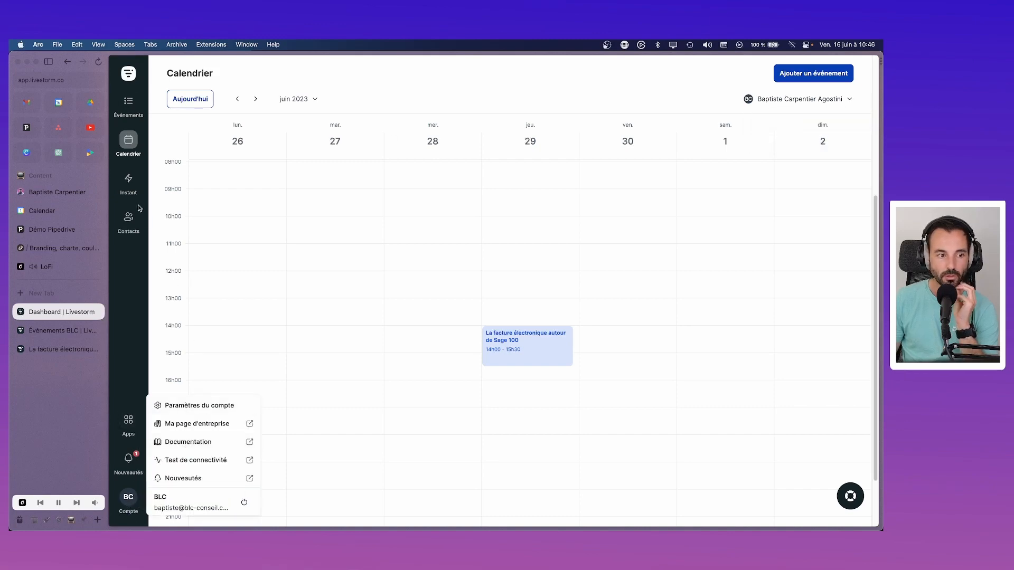
click(129, 104)
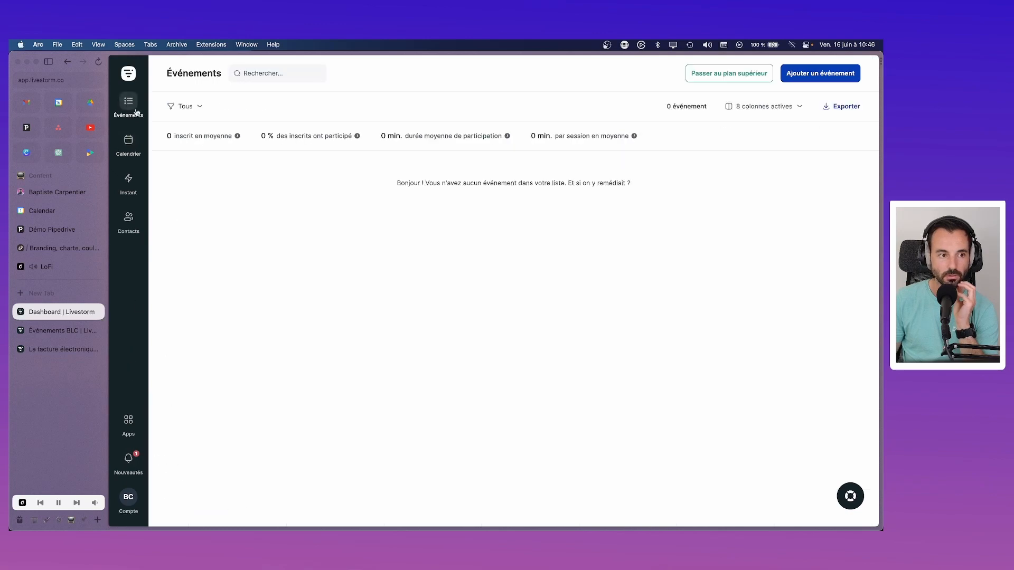
Step: Check the Sage 100 webinar's Emails settings and signature dropdown, then open Paramètres du compte
click(393, 180)
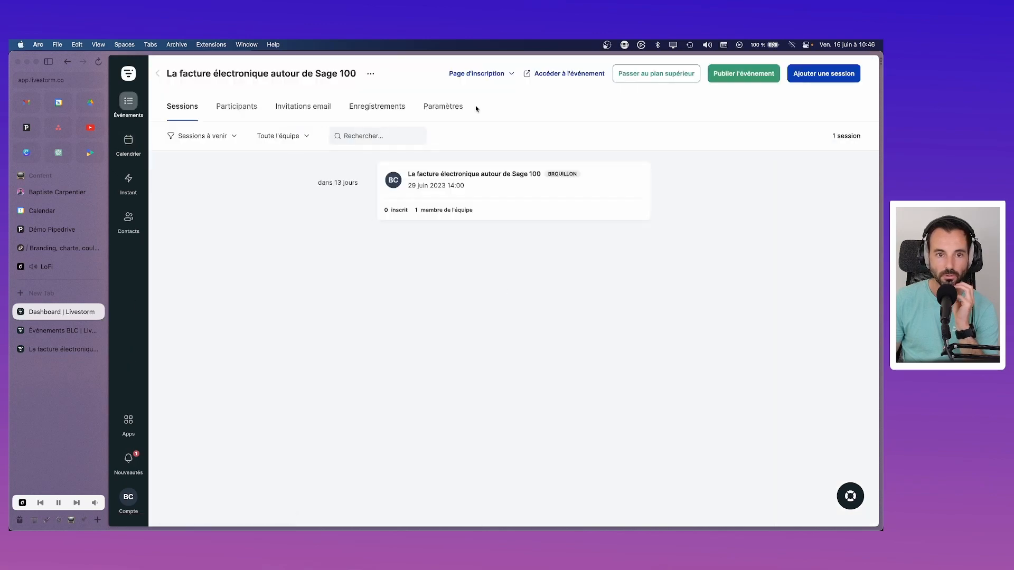
click(446, 107)
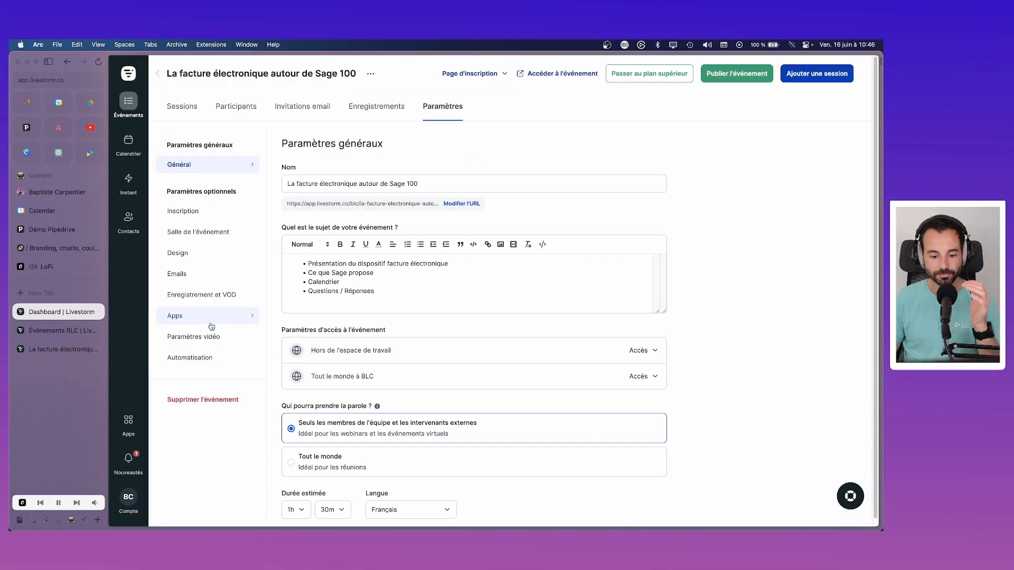
click(180, 273)
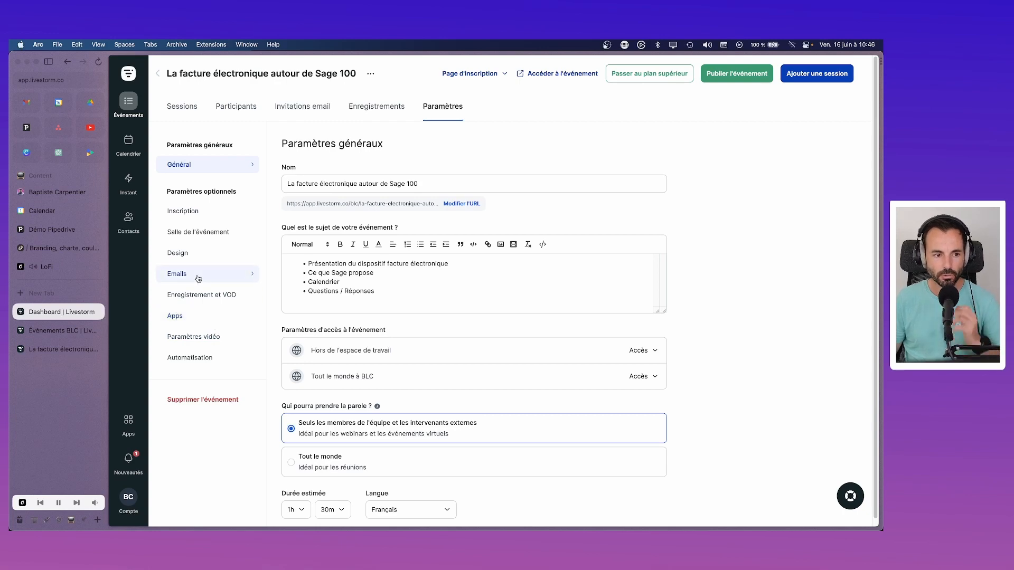
click(390, 496)
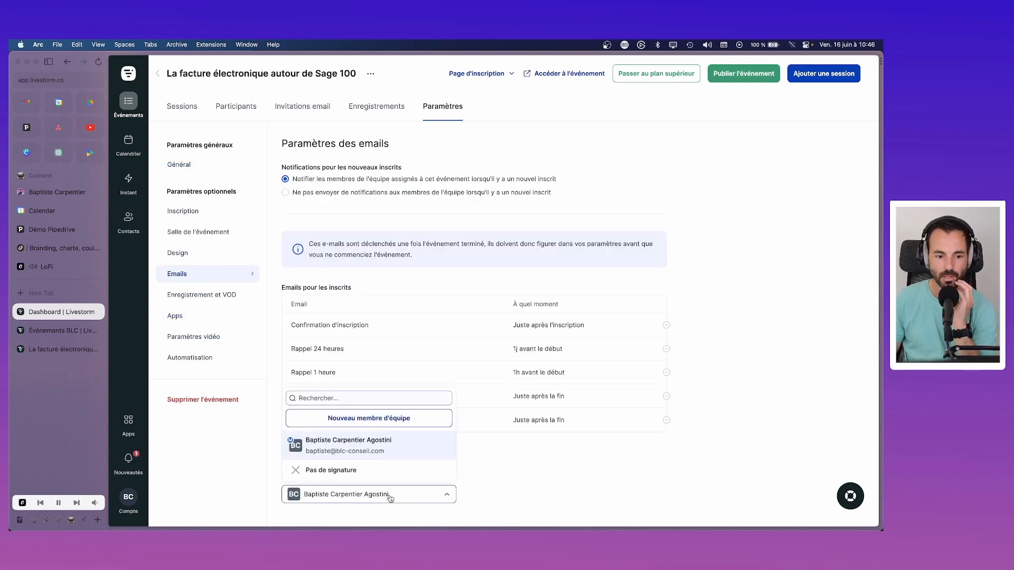
click(297, 494)
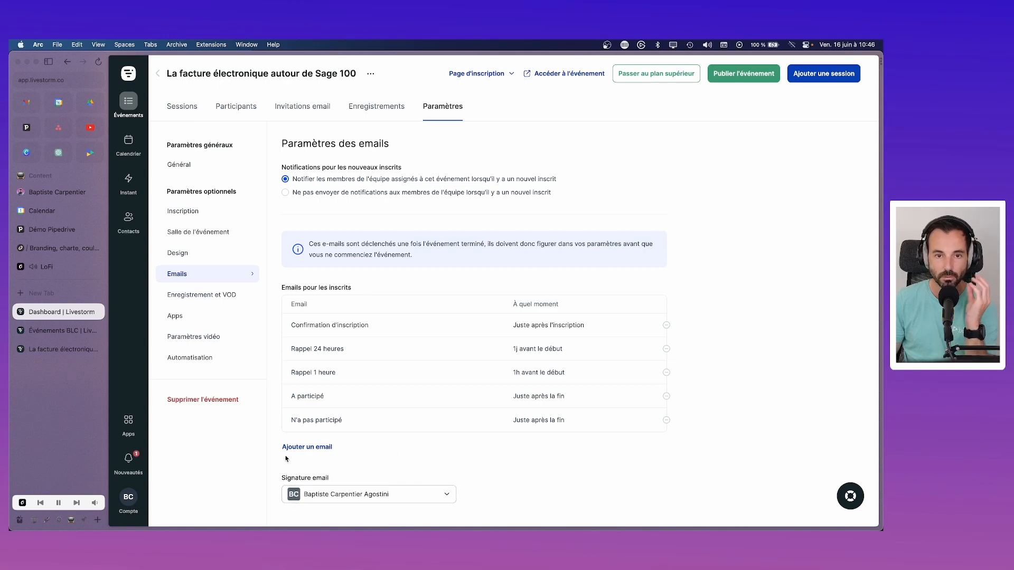
click(130, 506)
click(185, 406)
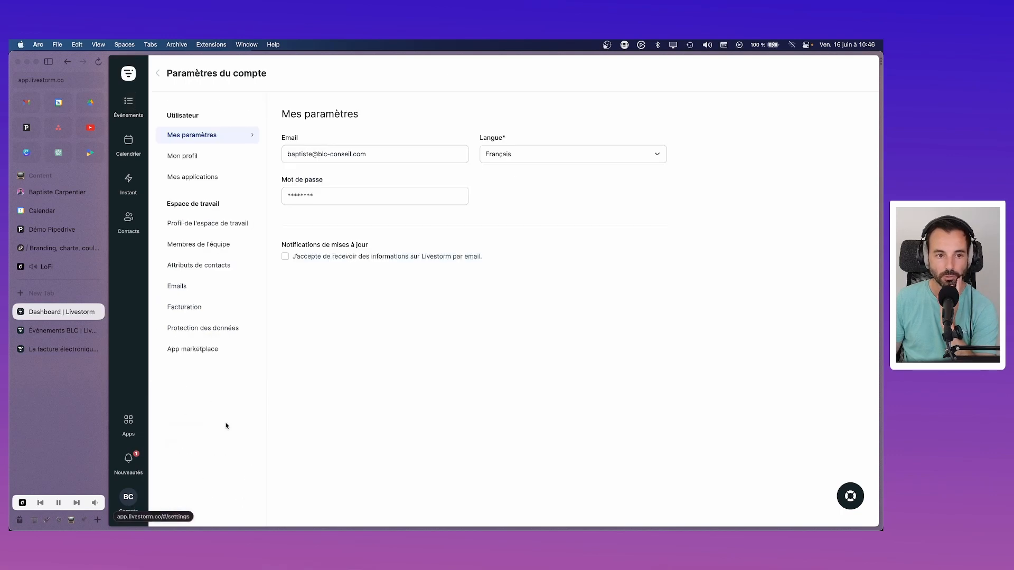
Step: Enter the profile description 'Reponsable marketing BLC' in 'Qui êtes-vous ?' and save it
click(213, 162)
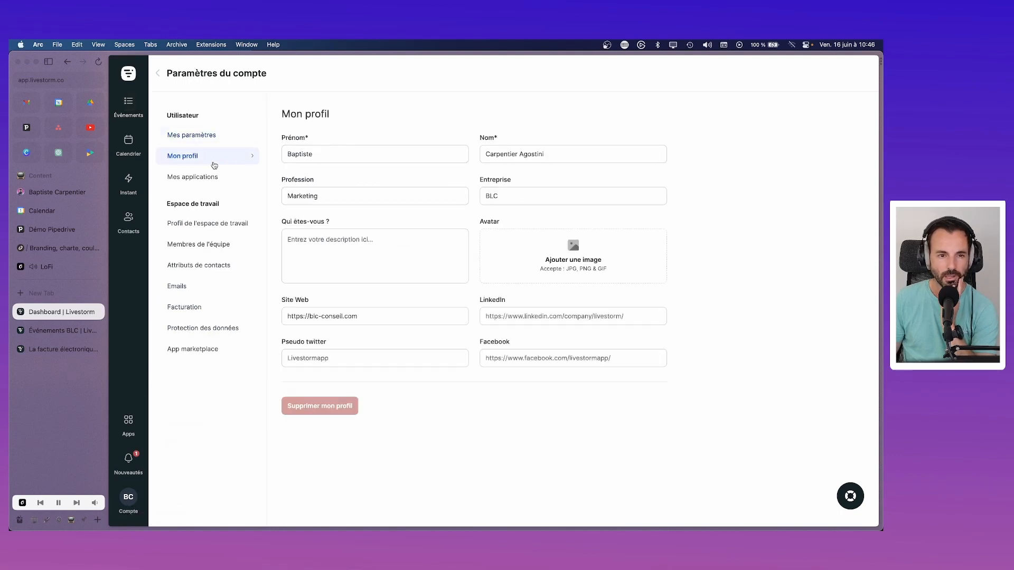
click(347, 255)
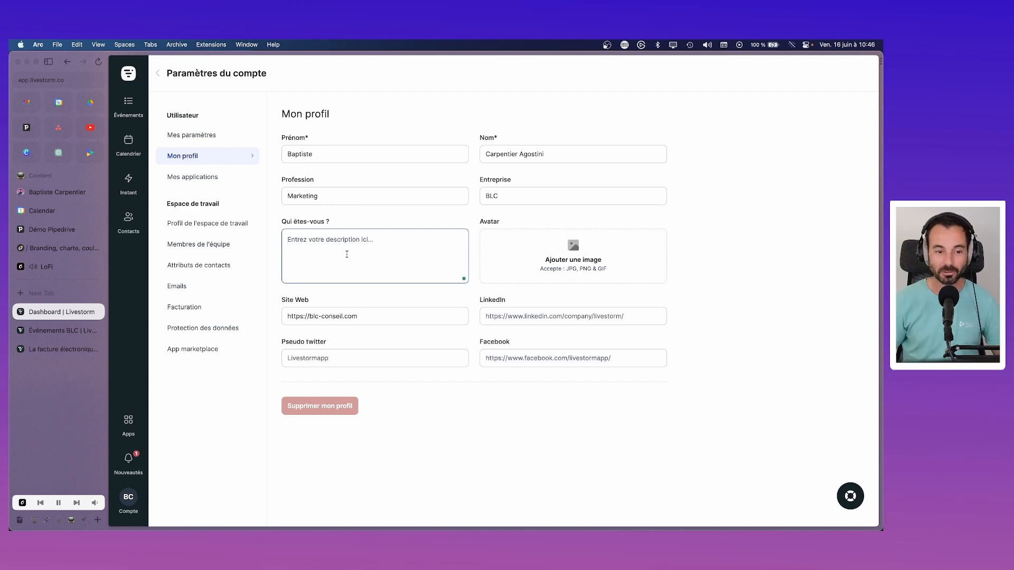
text(Reponsable marketing BLC)
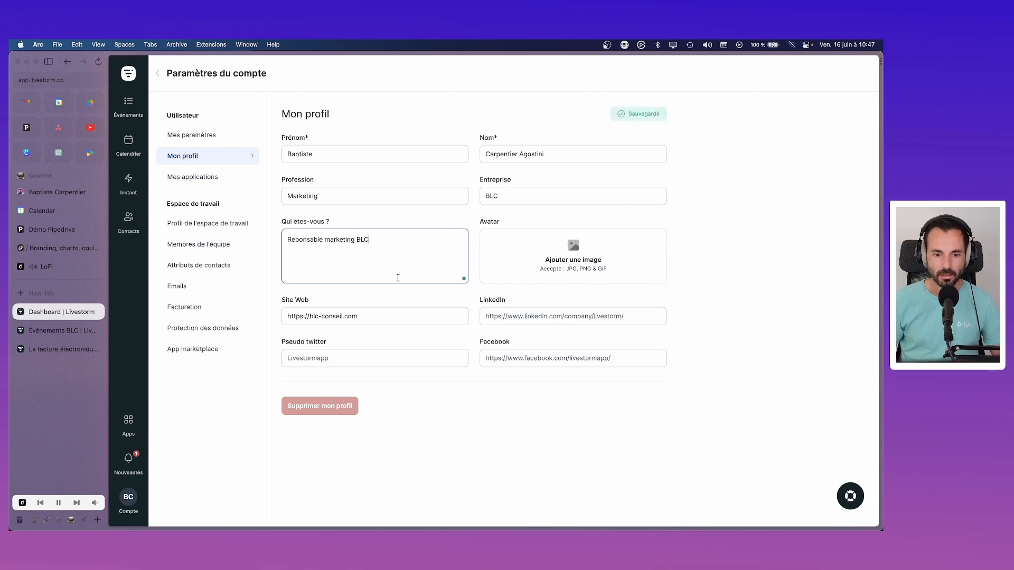
click(565, 314)
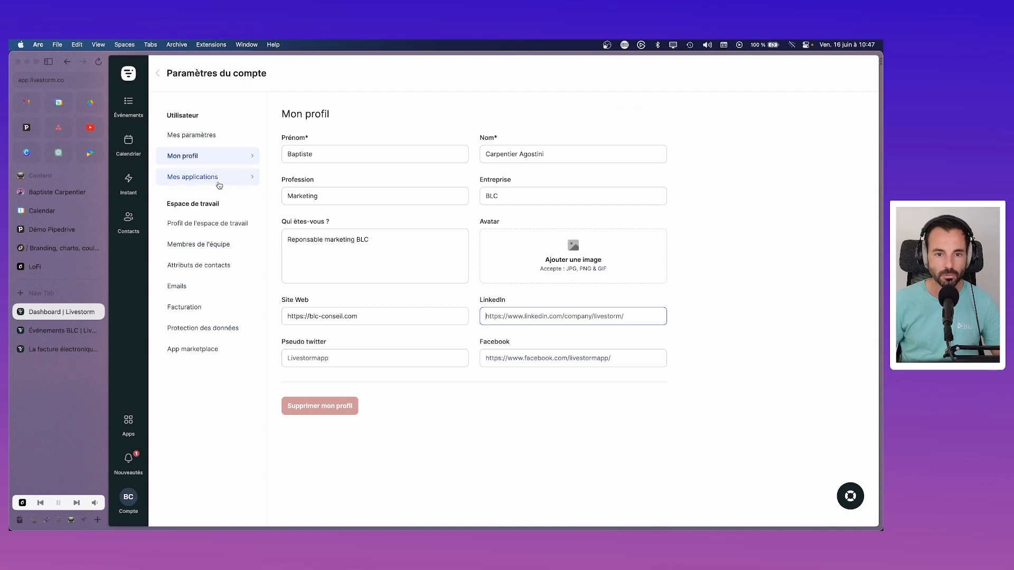
click(203, 136)
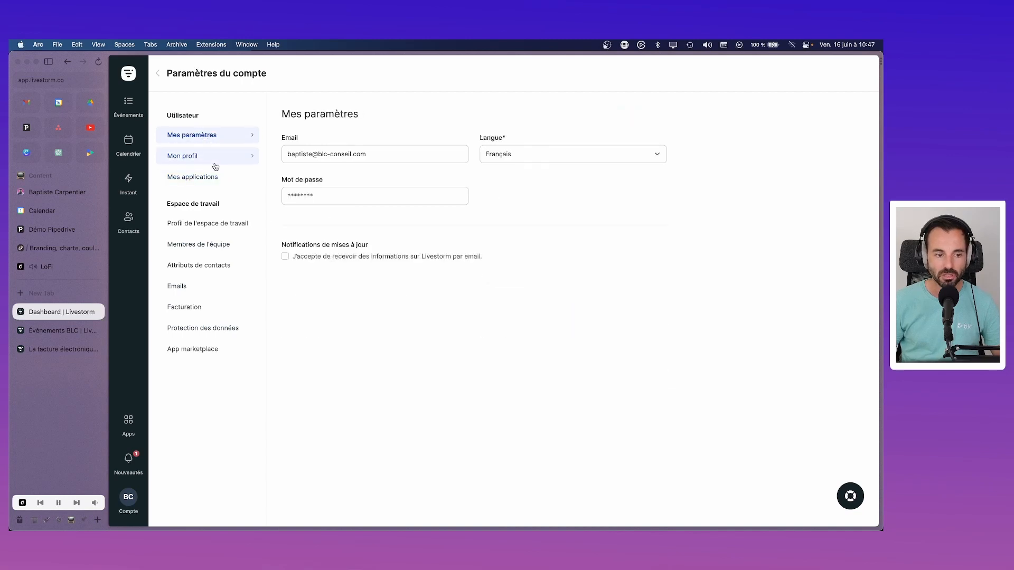
click(216, 167)
Step: Upload Alter ego.jpeg from iCloud Drive Marketing > Linkedin > Photo as the avatar, then open Mes applications
click(551, 259)
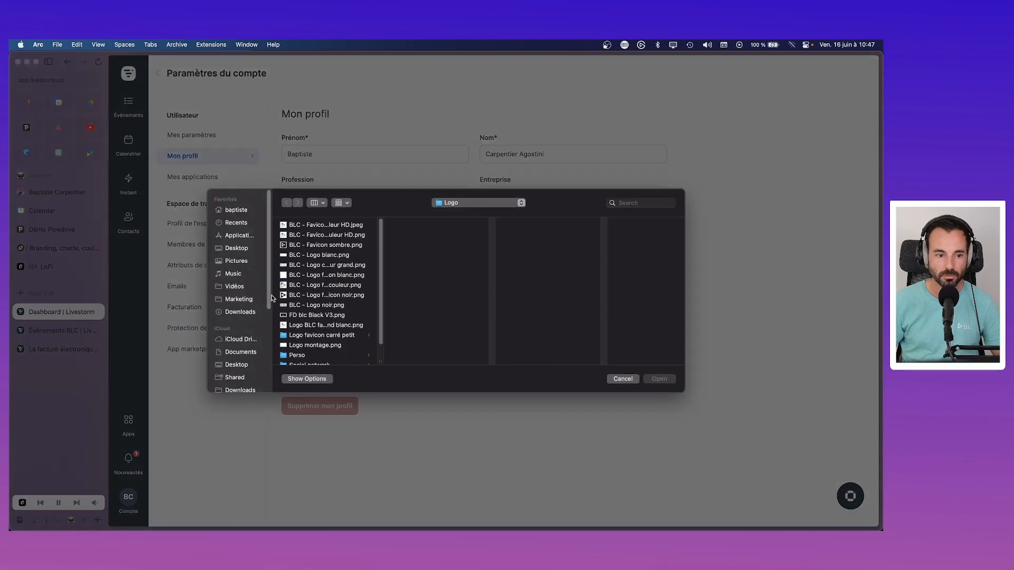
click(238, 341)
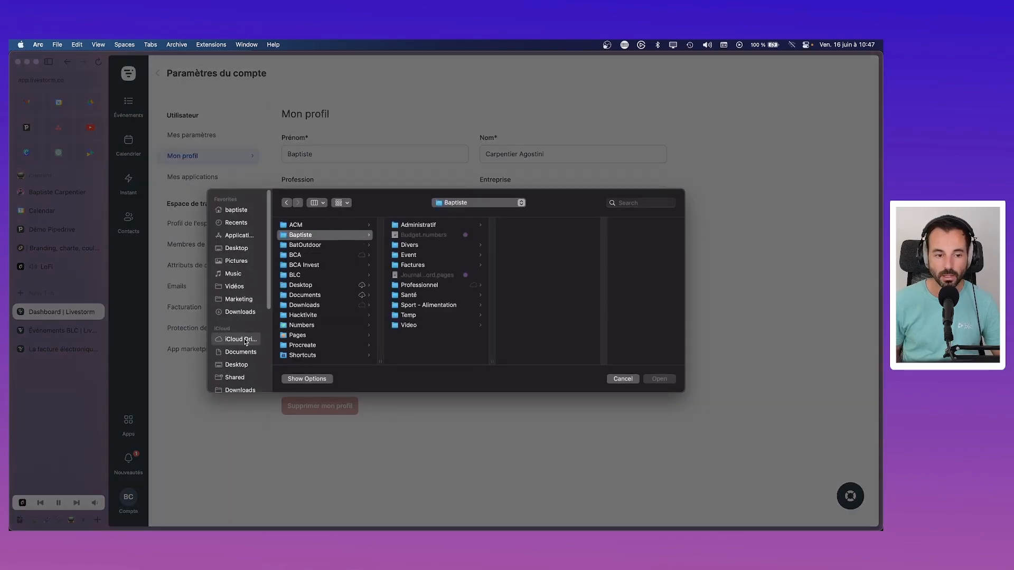
key(Down)
key(Down)
key(Right)
key(Down)
key(Down)
key(Right)
key(Down)
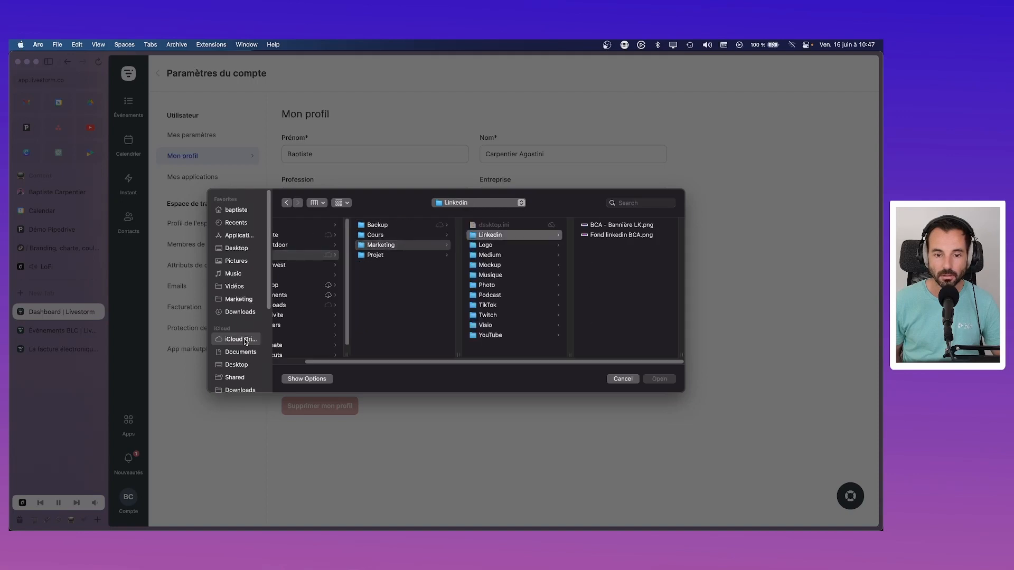
key(Down)
key(Down)
key(Down)
key(Down)
key(Down)
key(Right)
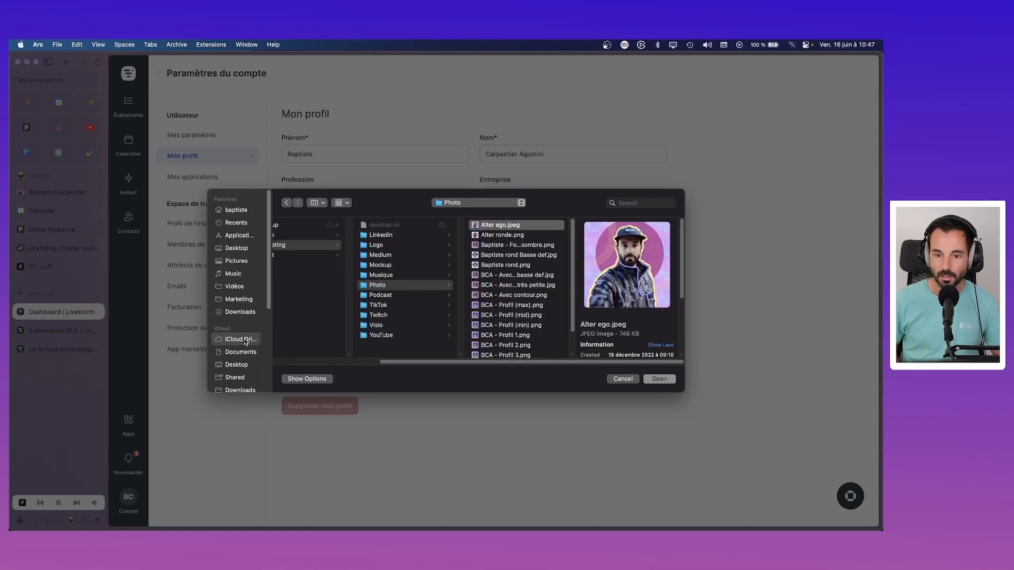
key(Return)
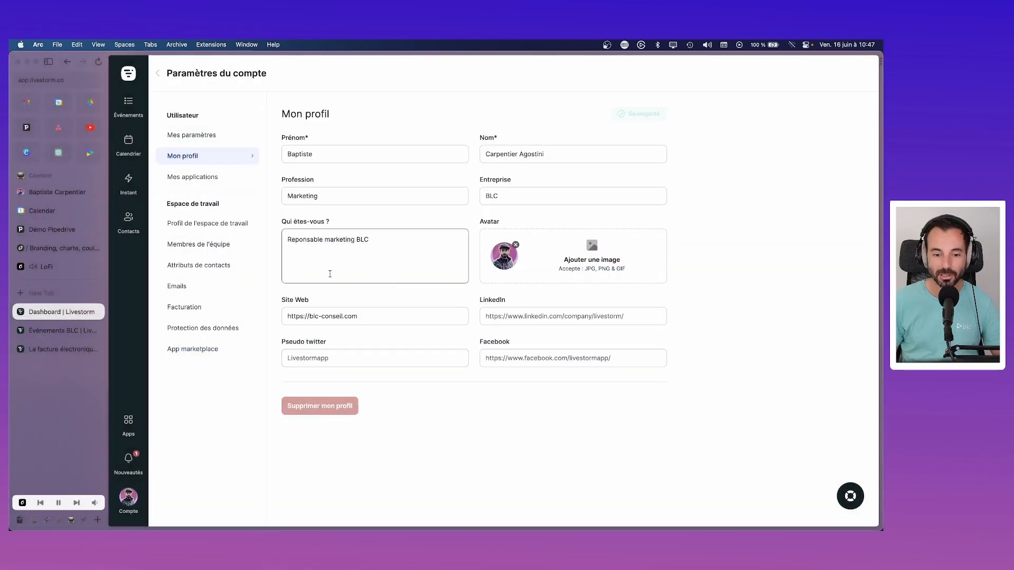
click(209, 182)
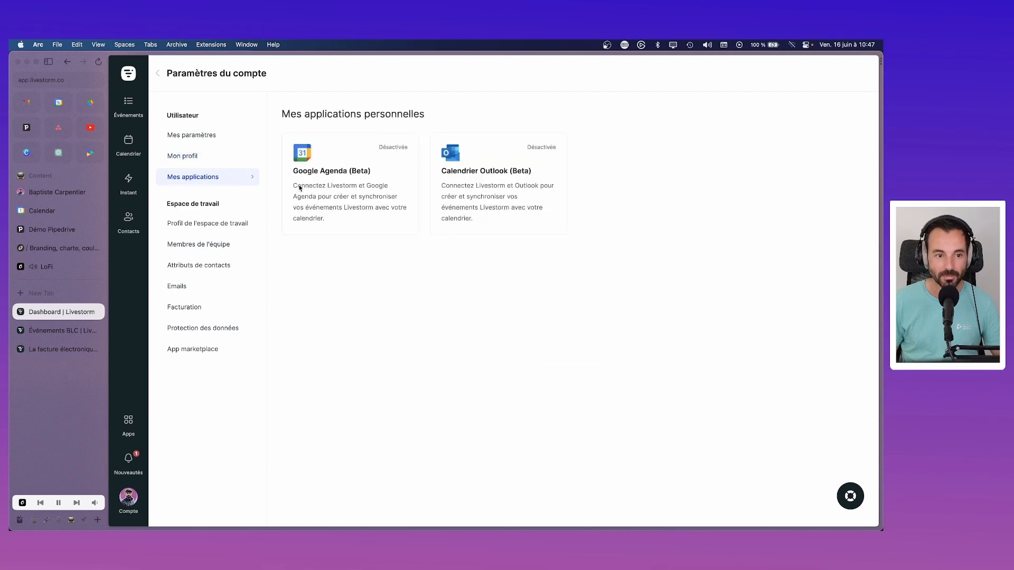
Step: Inspect the Google Agenda integration and the Apps marketplace, then open the BLC company page
click(360, 189)
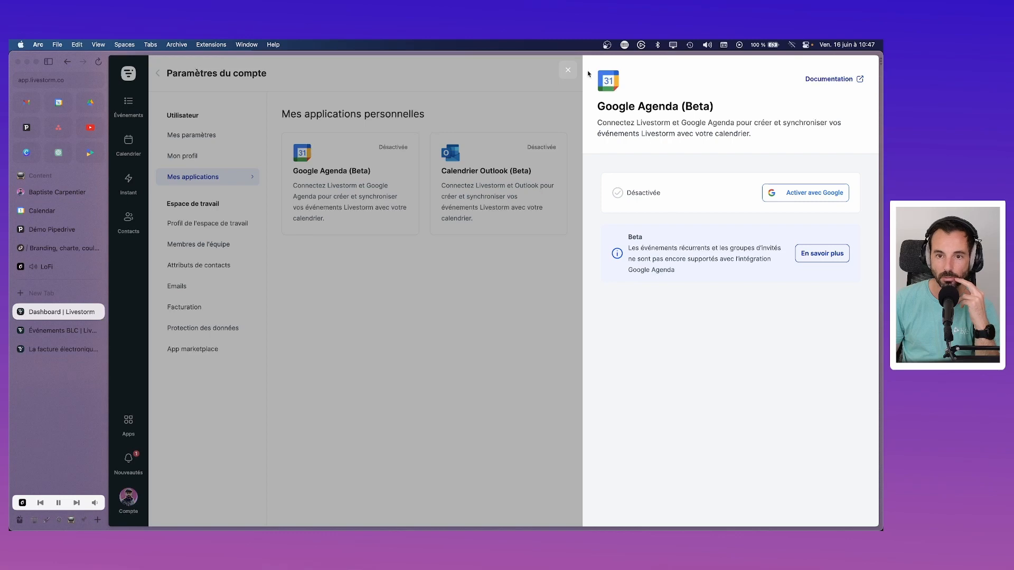
click(568, 71)
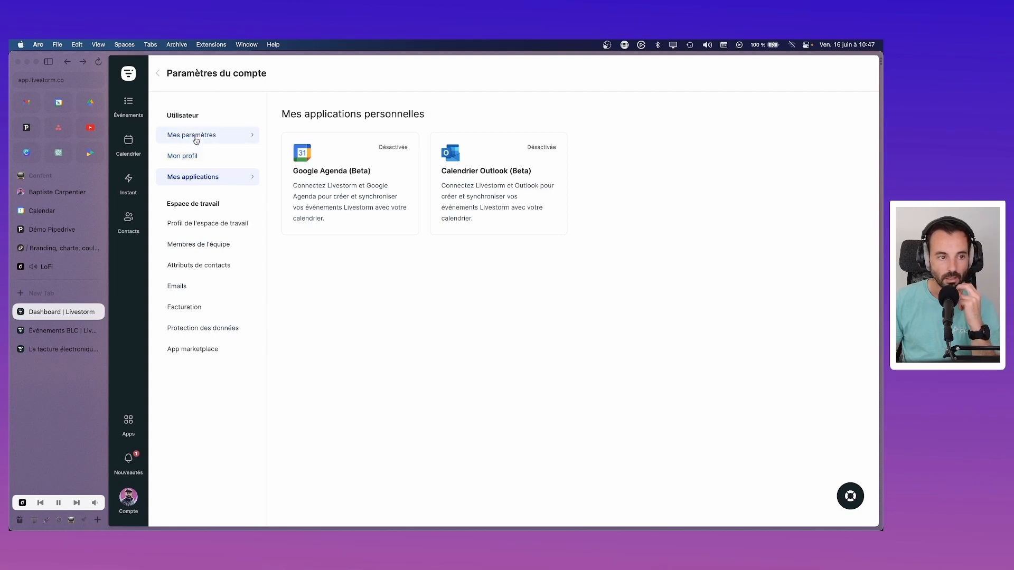
click(129, 438)
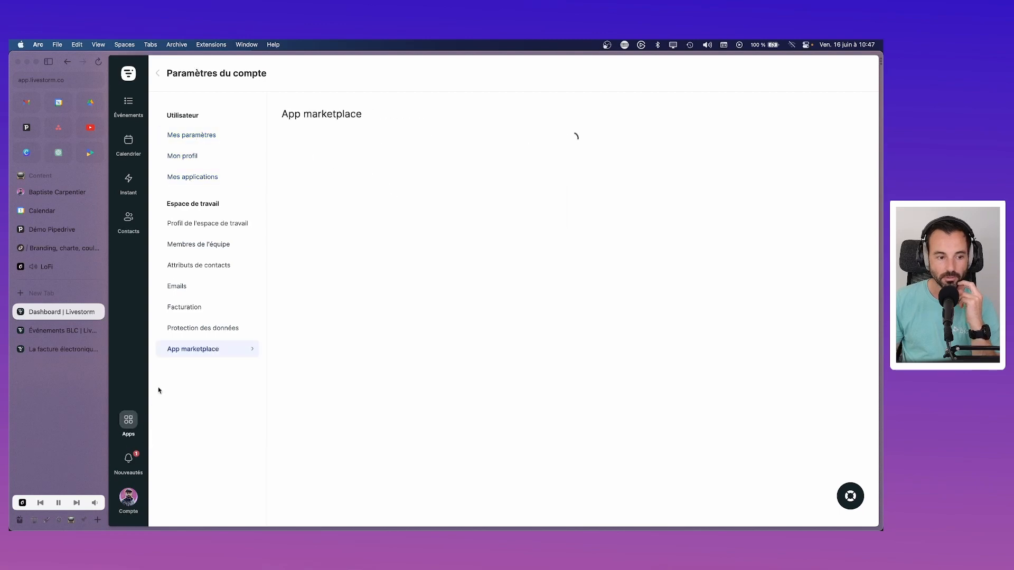
click(129, 508)
click(200, 425)
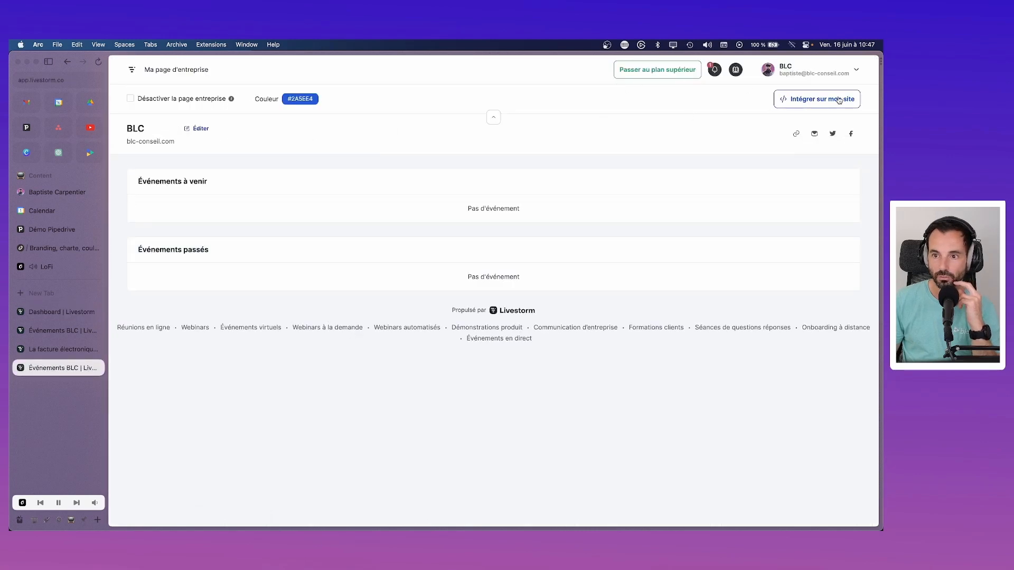
Step: Visit the BLC website linked from the company page, then reopen Ma page d'entreprise
click(795, 134)
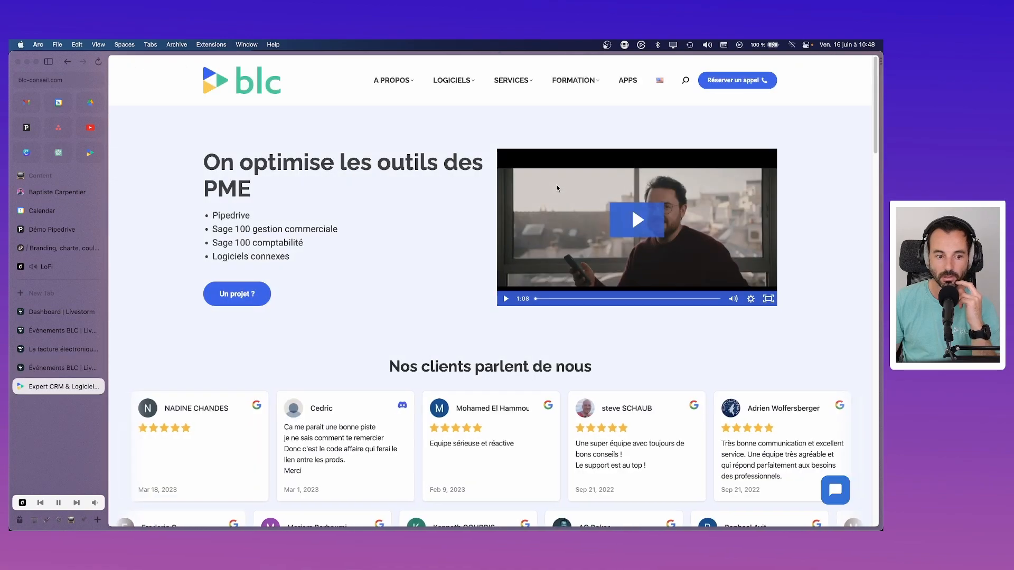
scroll(232, 344, down, 3)
scroll(230, 345, up, 3)
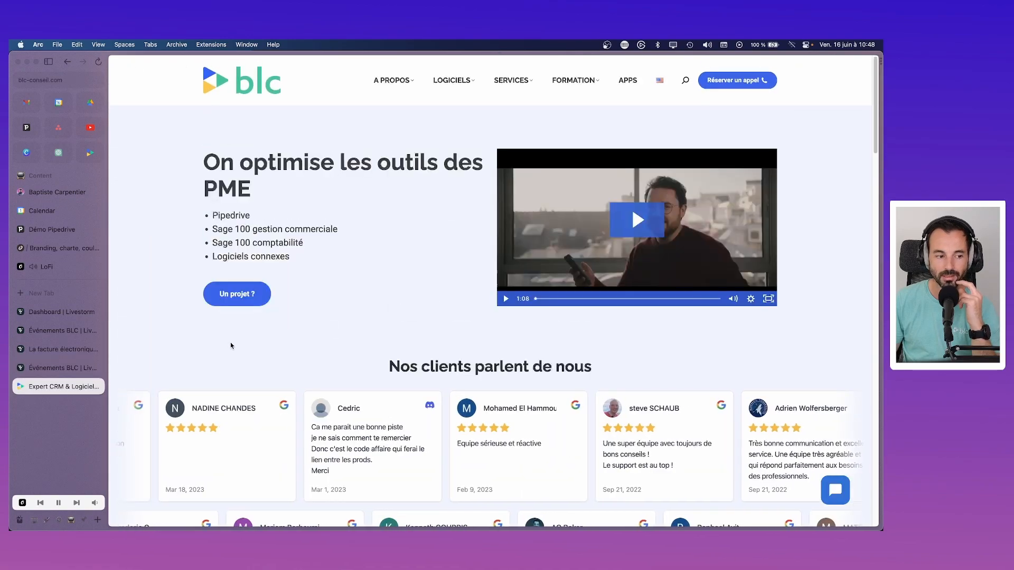
click(66, 329)
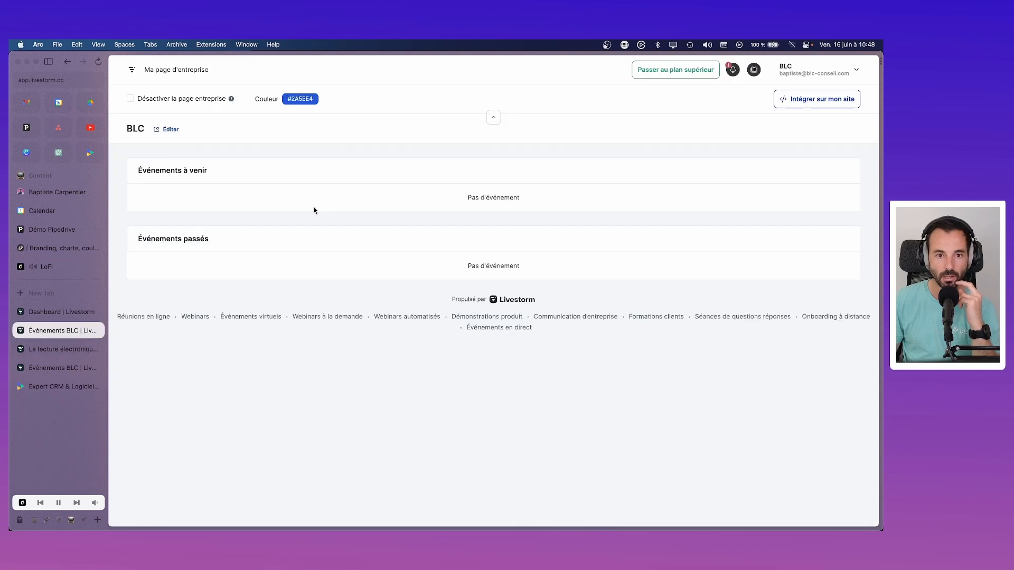
click(132, 71)
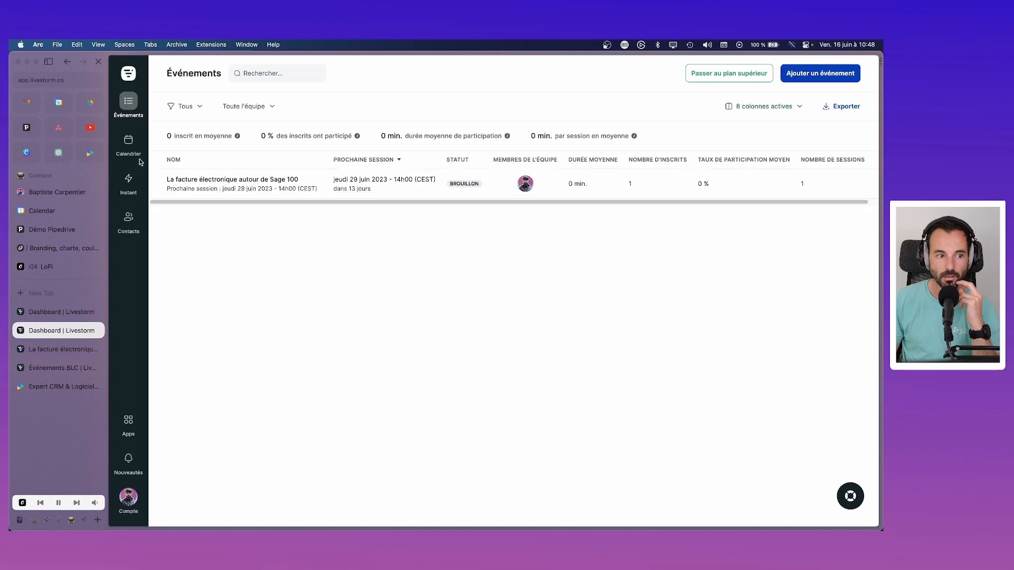
click(129, 496)
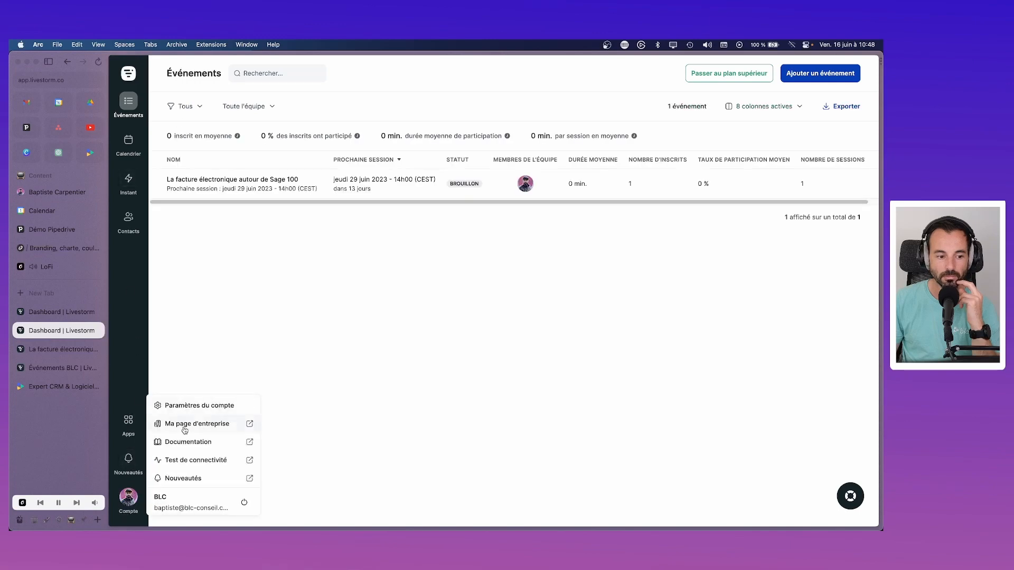
click(184, 430)
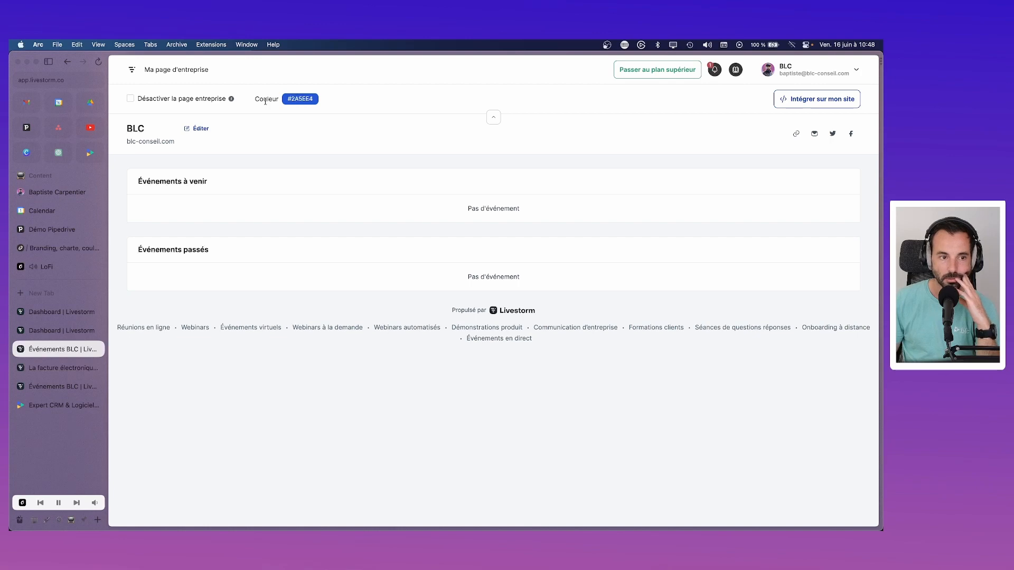
Step: Reopen the BLC company page in a fresh tab and copy its URL from Arc's site popover
click(197, 129)
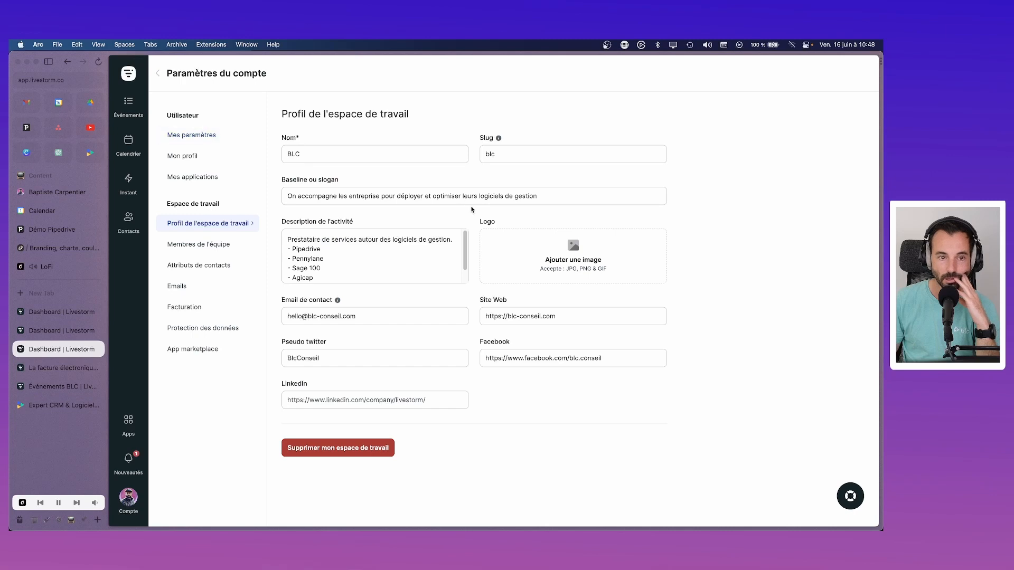
scroll(417, 262, down, 2)
scroll(416, 262, up, 2)
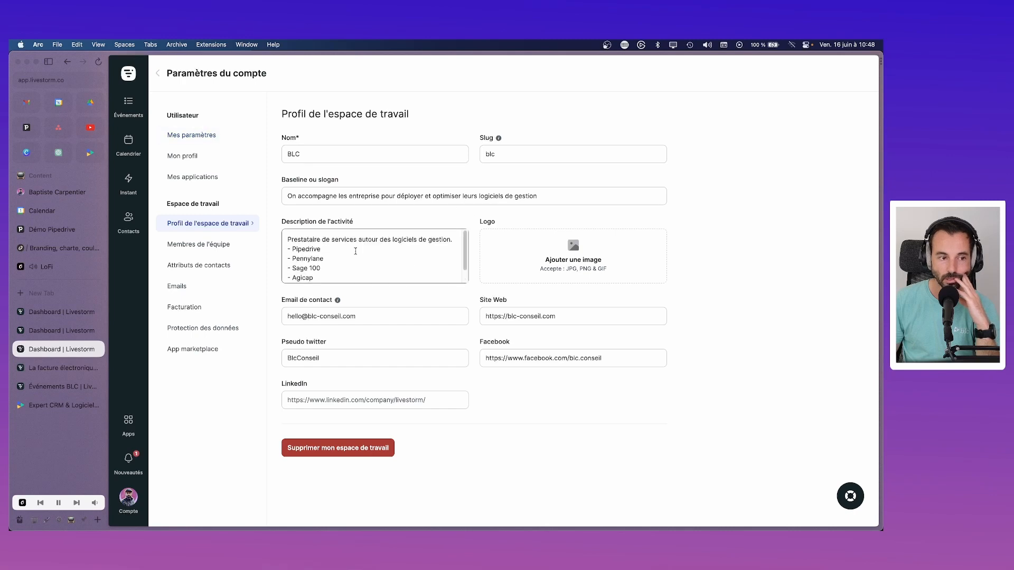
click(128, 497)
click(200, 422)
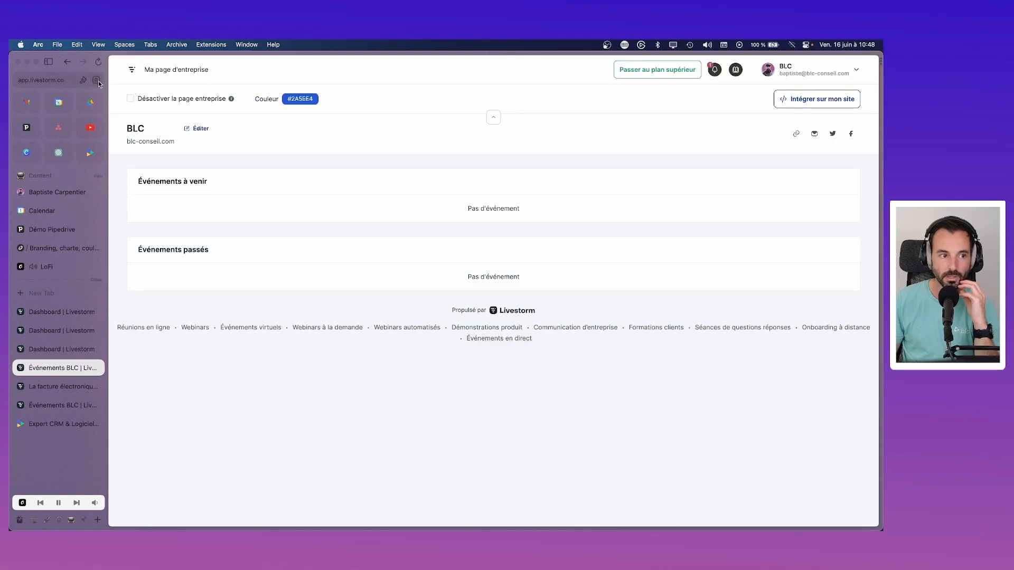
click(97, 82)
click(84, 104)
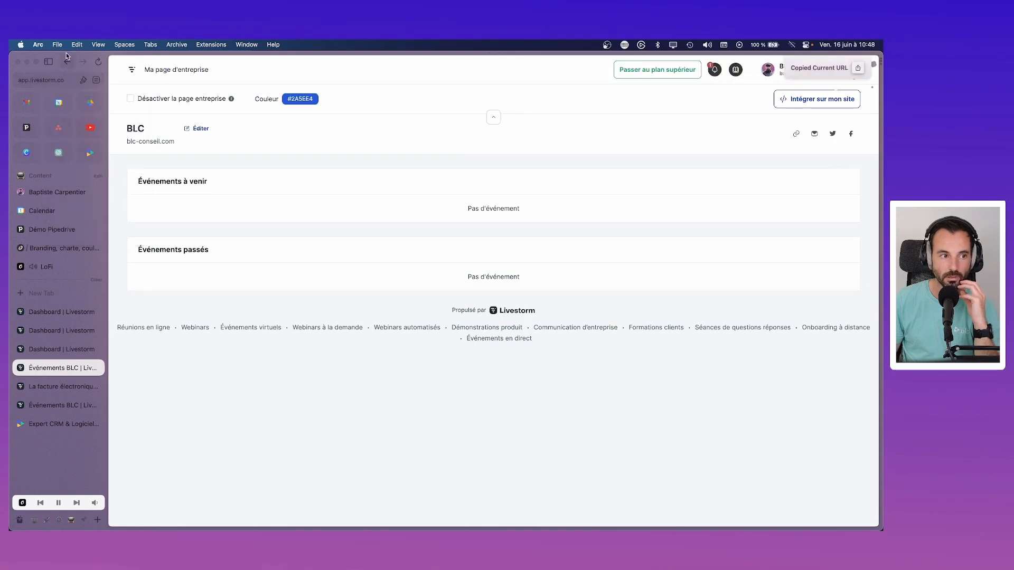
click(58, 44)
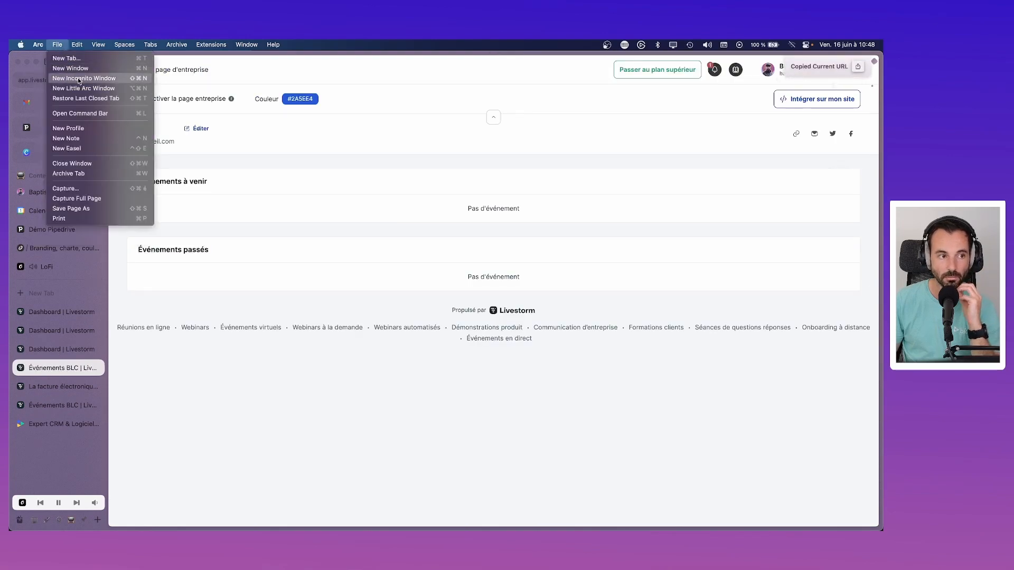
click(80, 79)
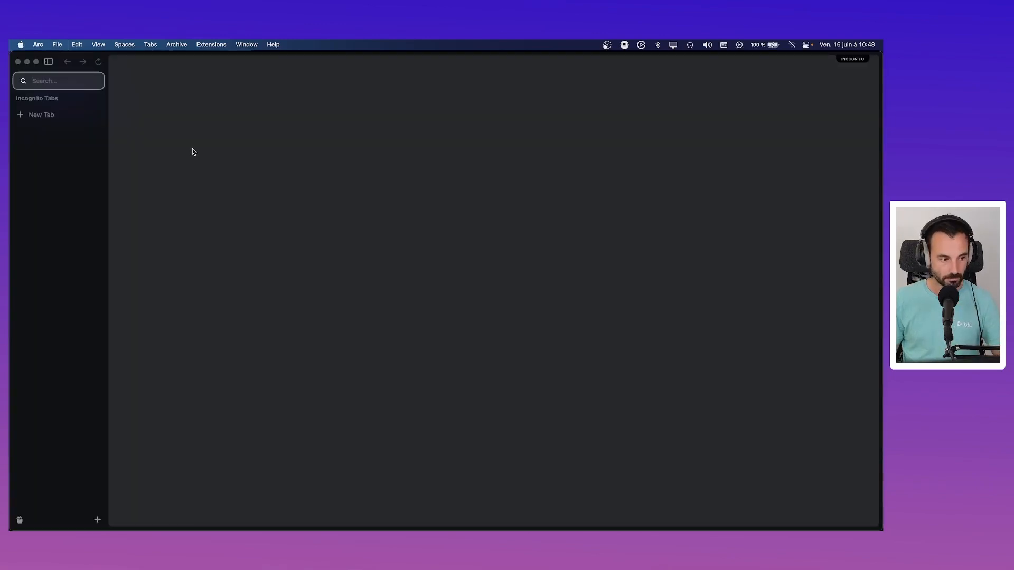
key(super+v)
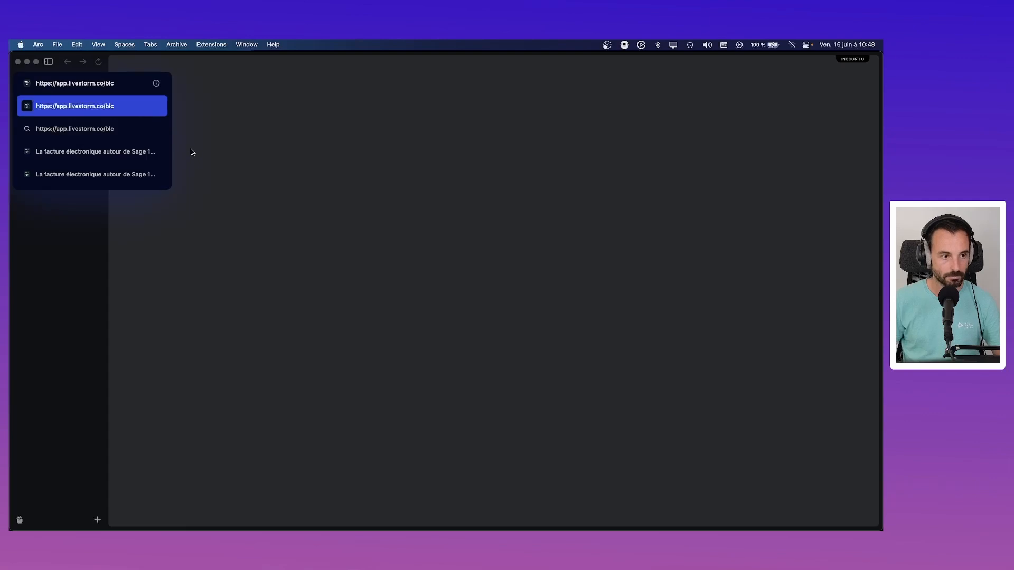
key(Return)
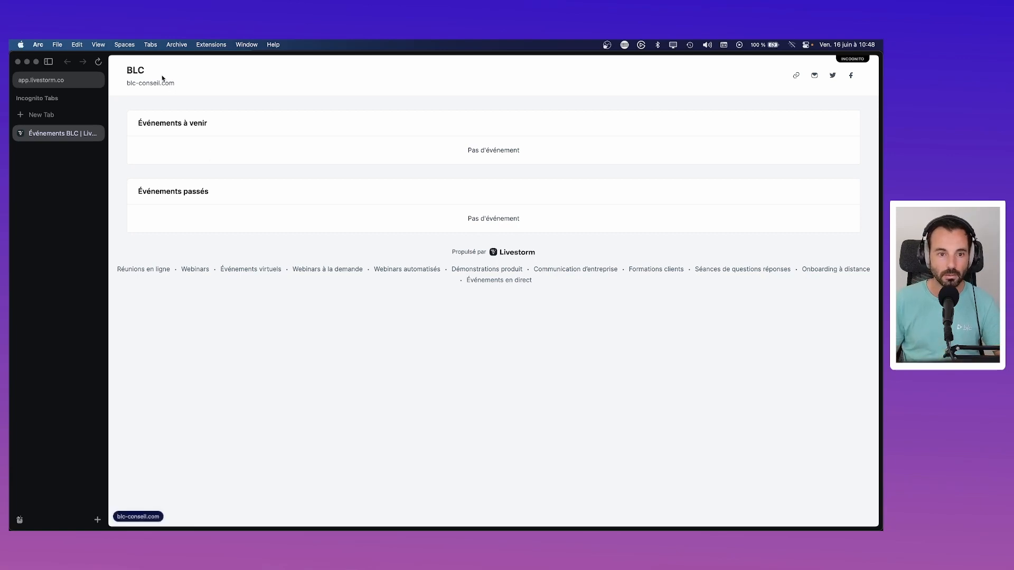
click(18, 62)
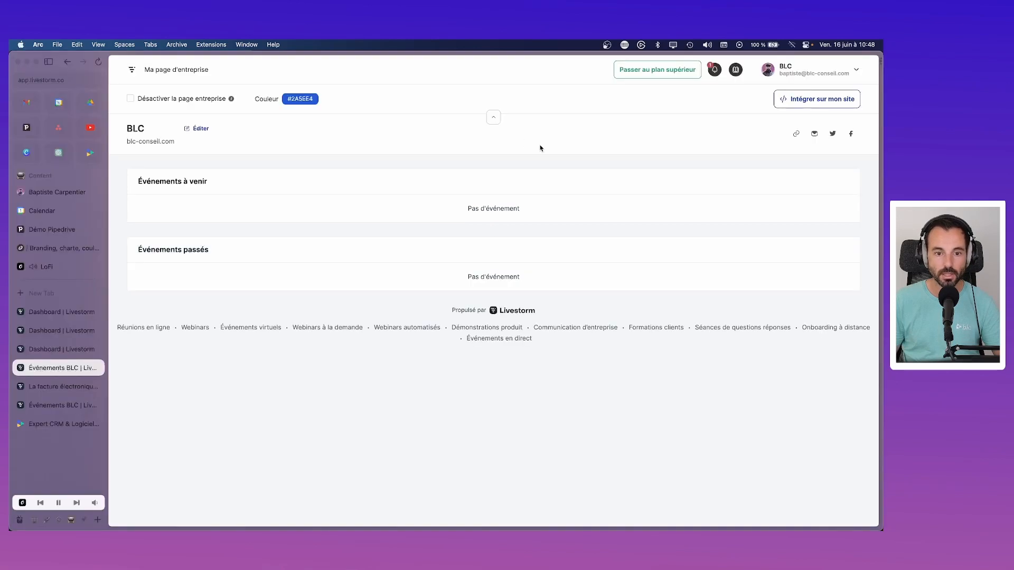
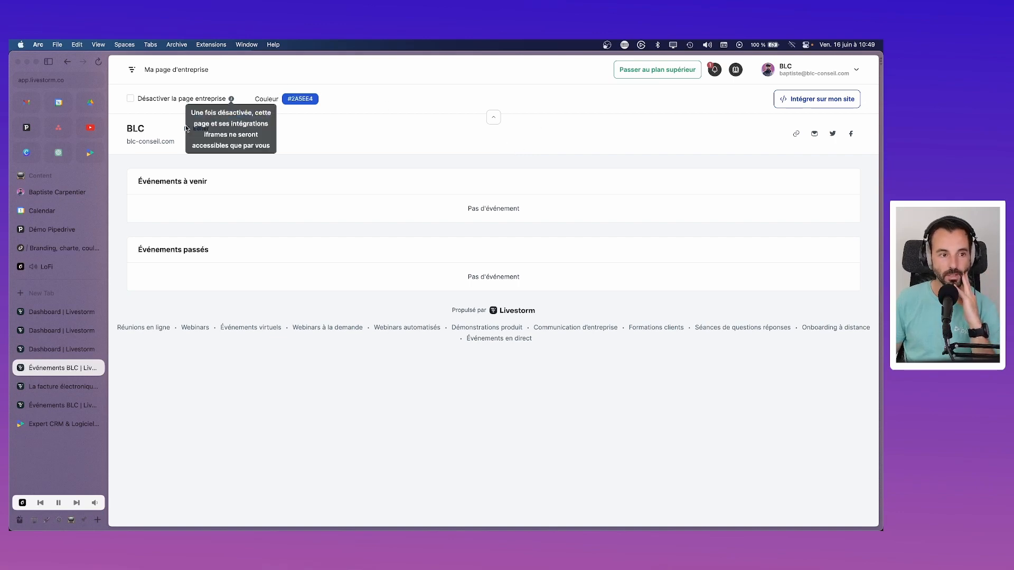
Step: Open the Sage 100 e-invoicing event in Livestorm and launch its detailed registration page in a new tab
click(78, 331)
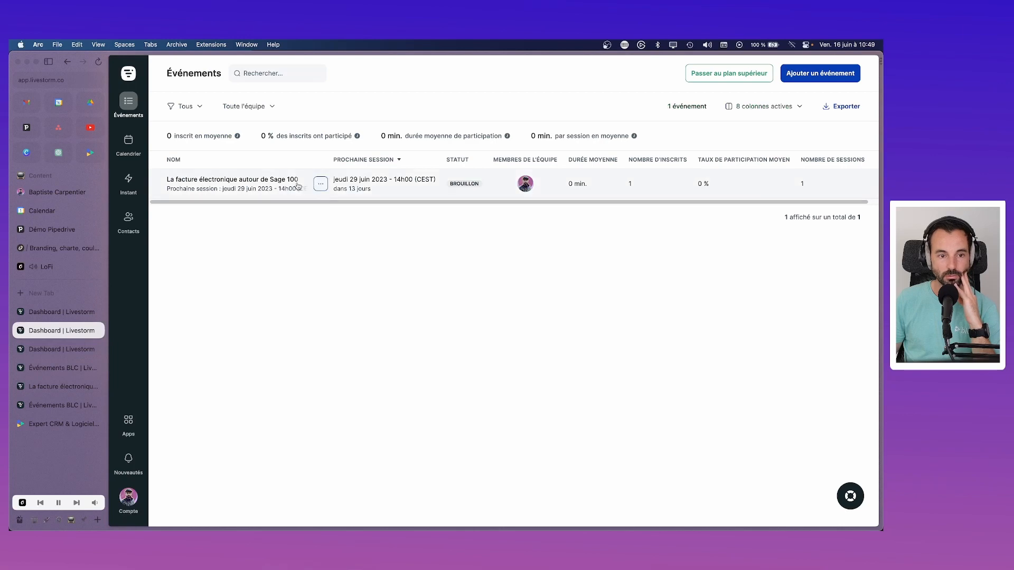
click(252, 184)
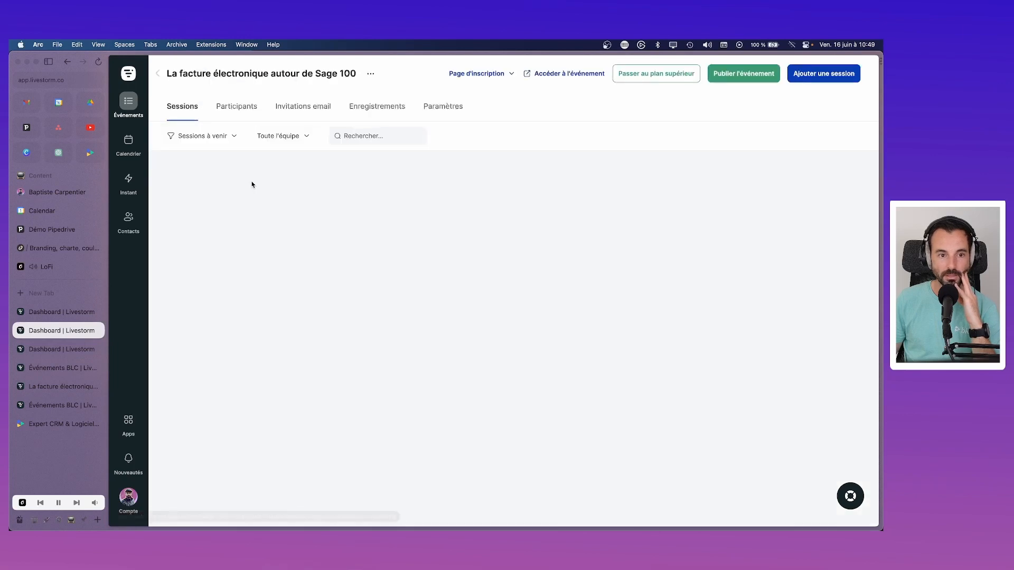
click(311, 107)
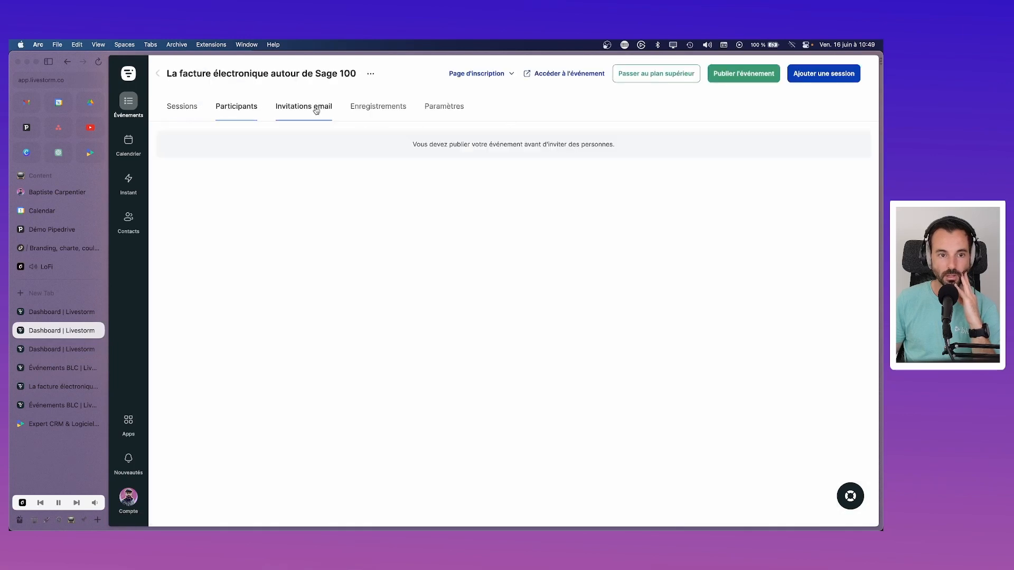
click(361, 107)
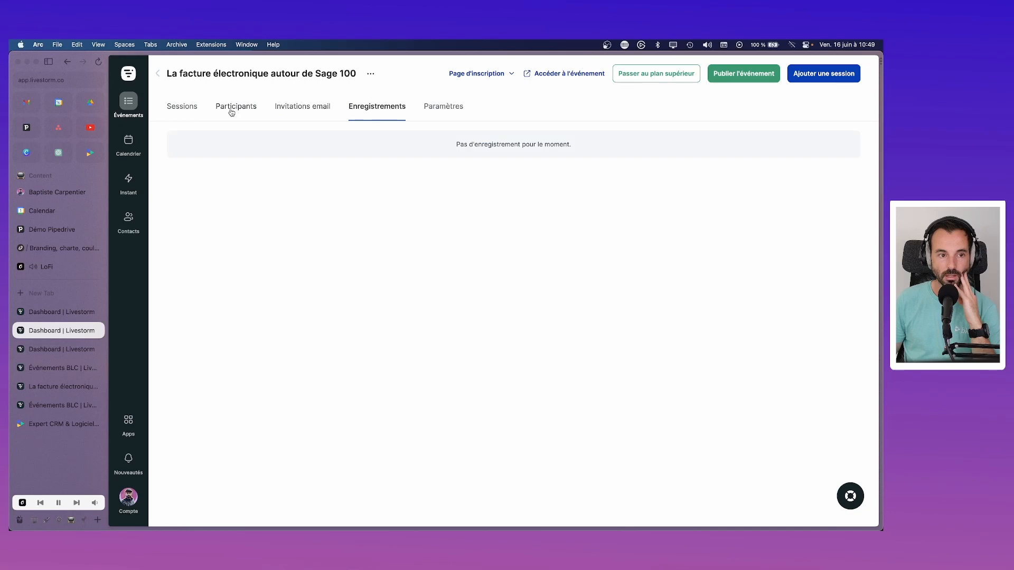
click(512, 77)
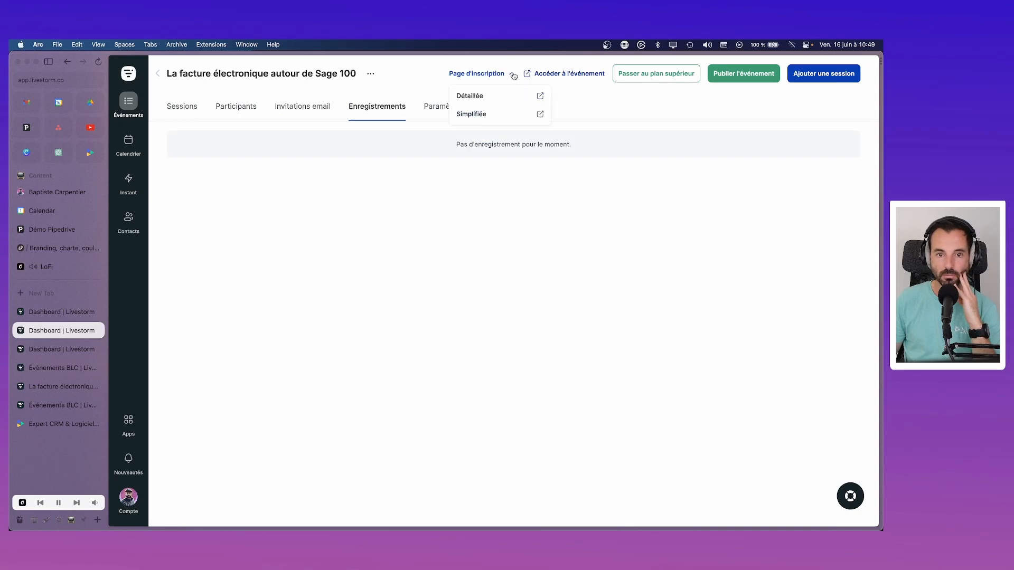
click(540, 97)
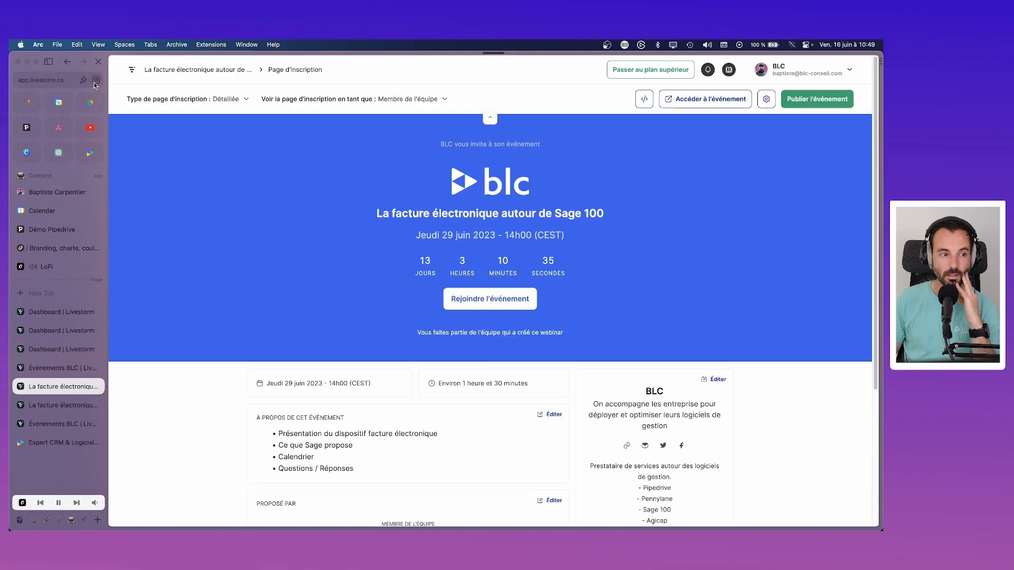
Step: Copy the registration page URL and test it in a private window, which shows an error
click(95, 80)
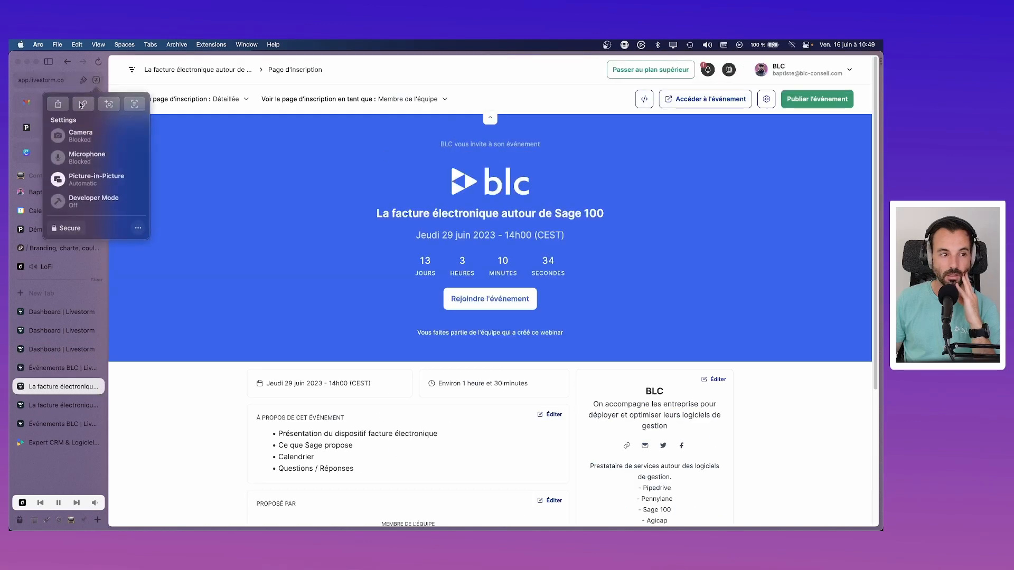
click(83, 104)
click(57, 44)
click(136, 83)
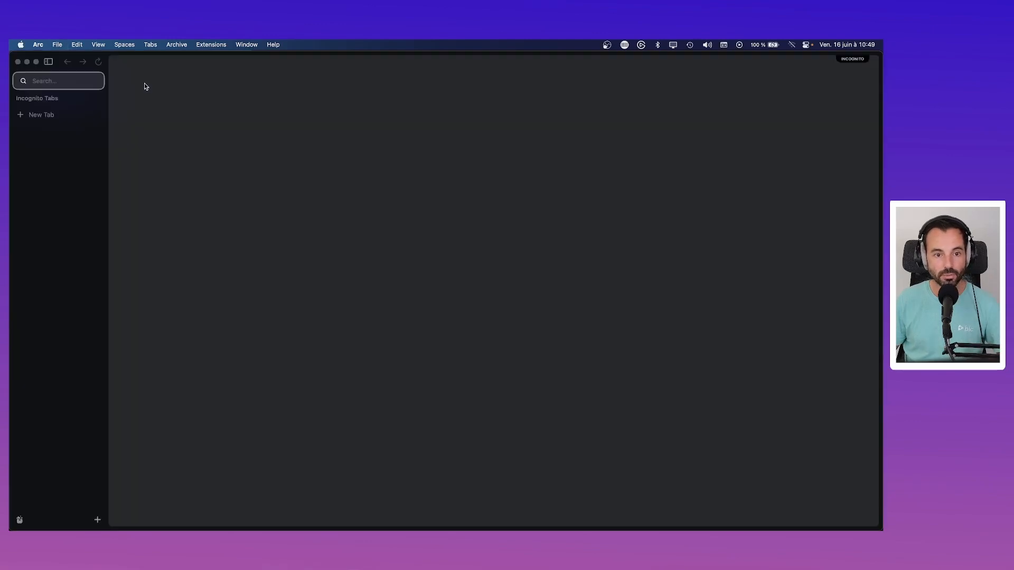
key(super+v)
key(Return)
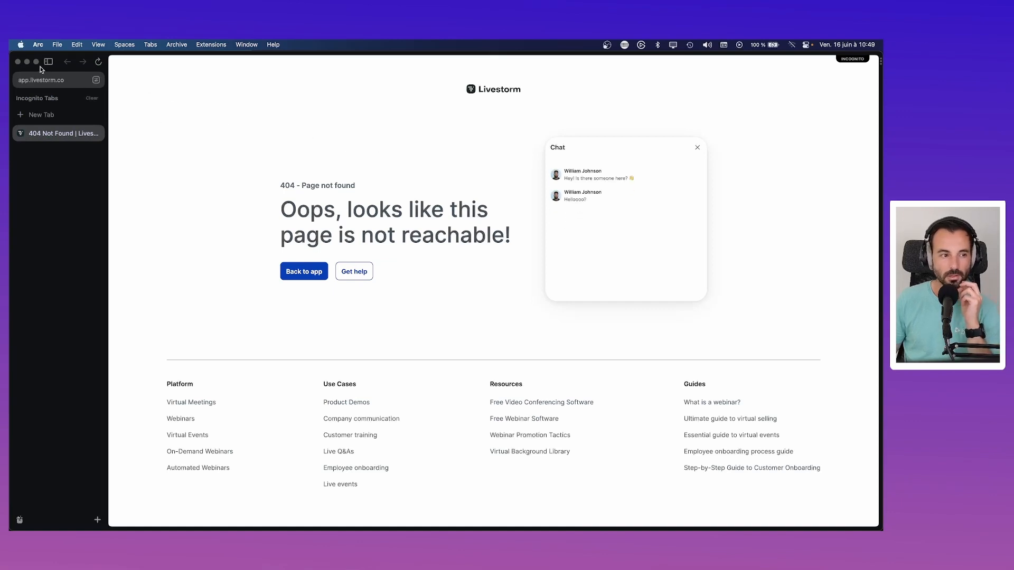
click(16, 62)
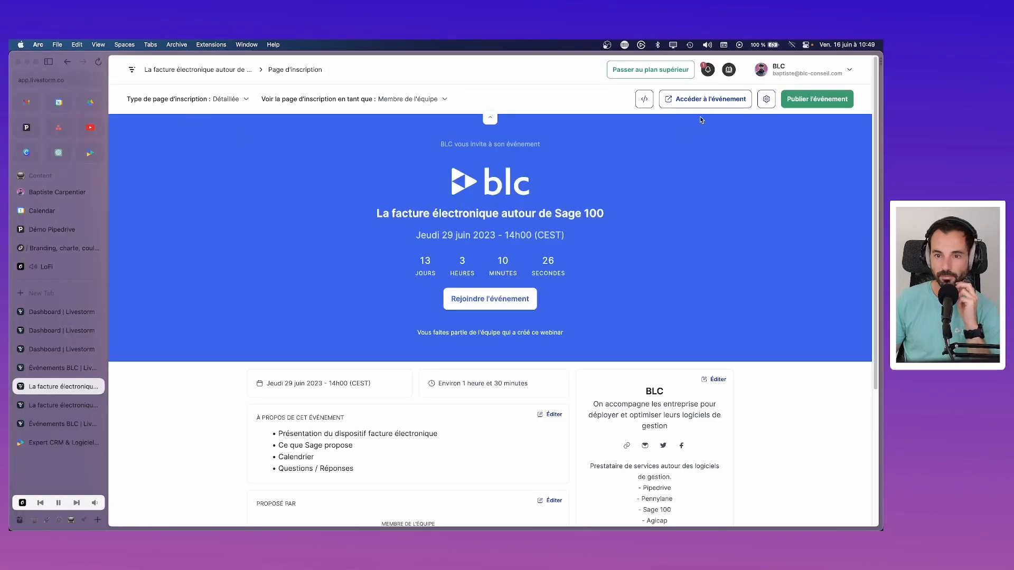
Step: Publish the Sage 100 event from the Événements list and copy the event link
click(806, 104)
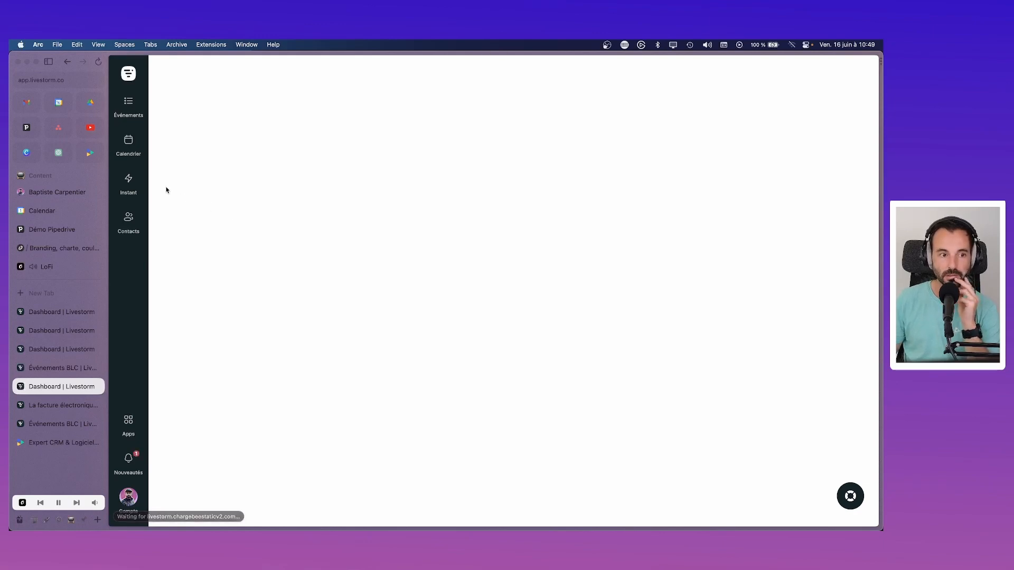
click(128, 113)
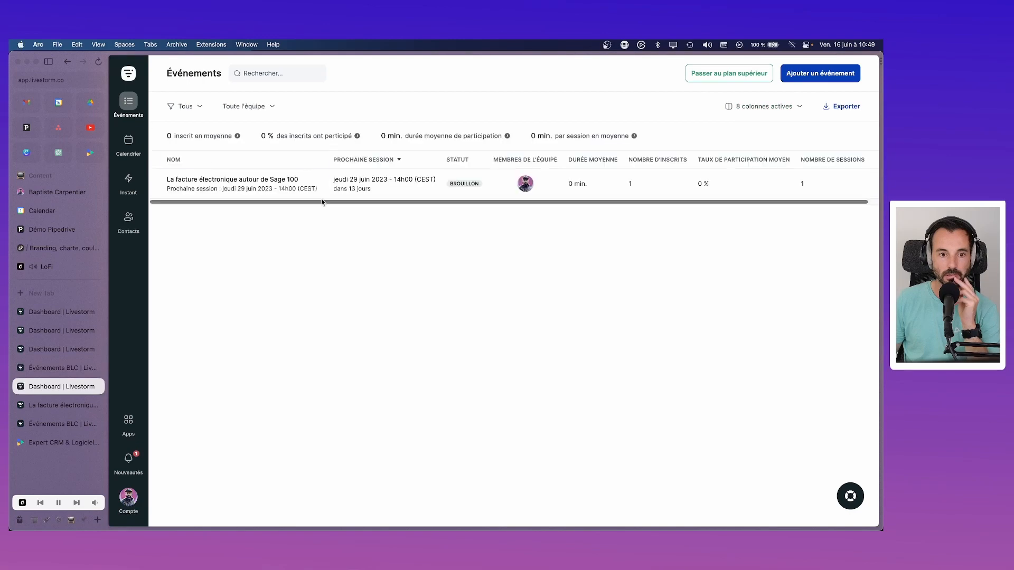
click(320, 185)
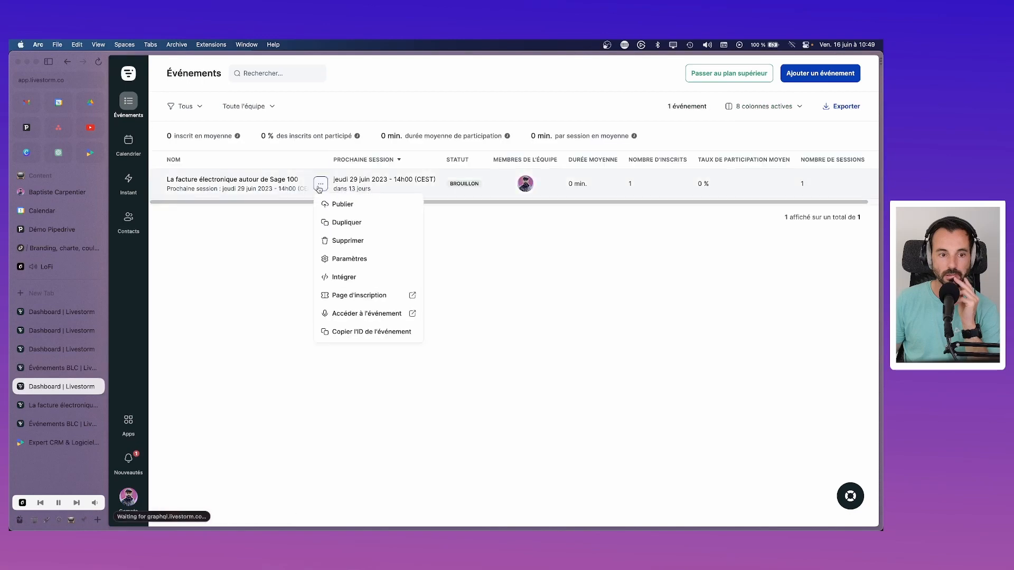
click(369, 206)
click(508, 316)
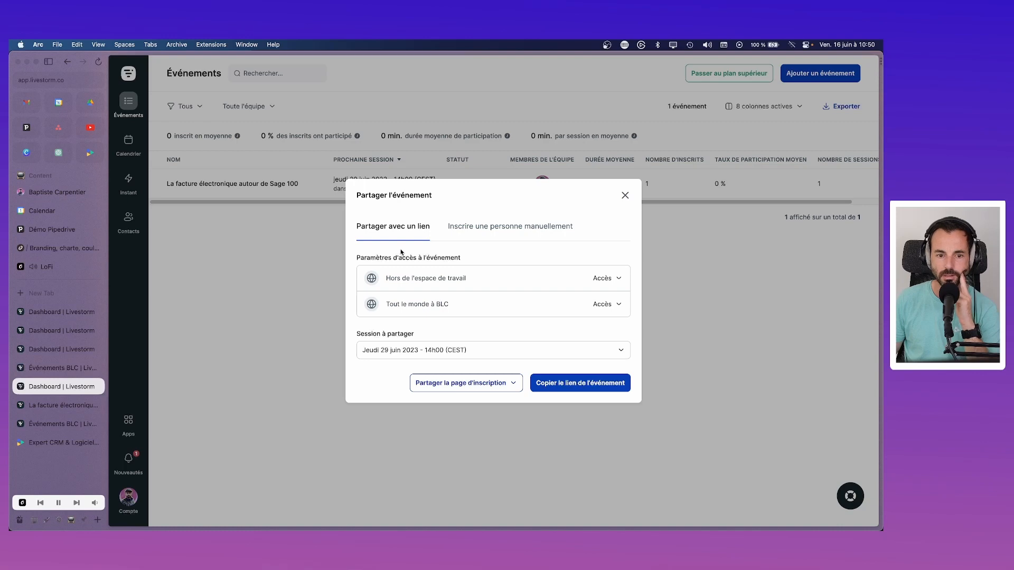
click(438, 355)
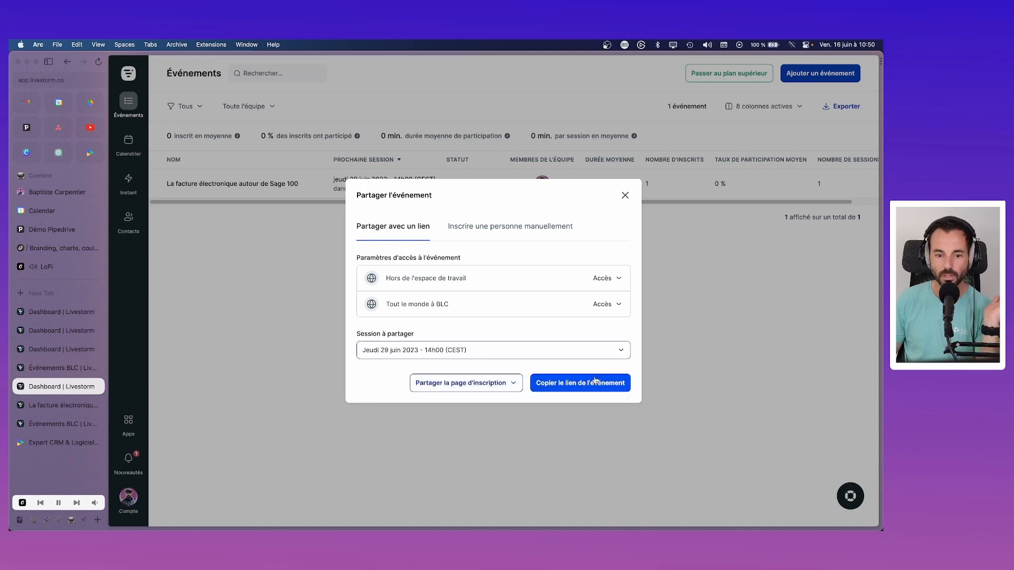
click(515, 384)
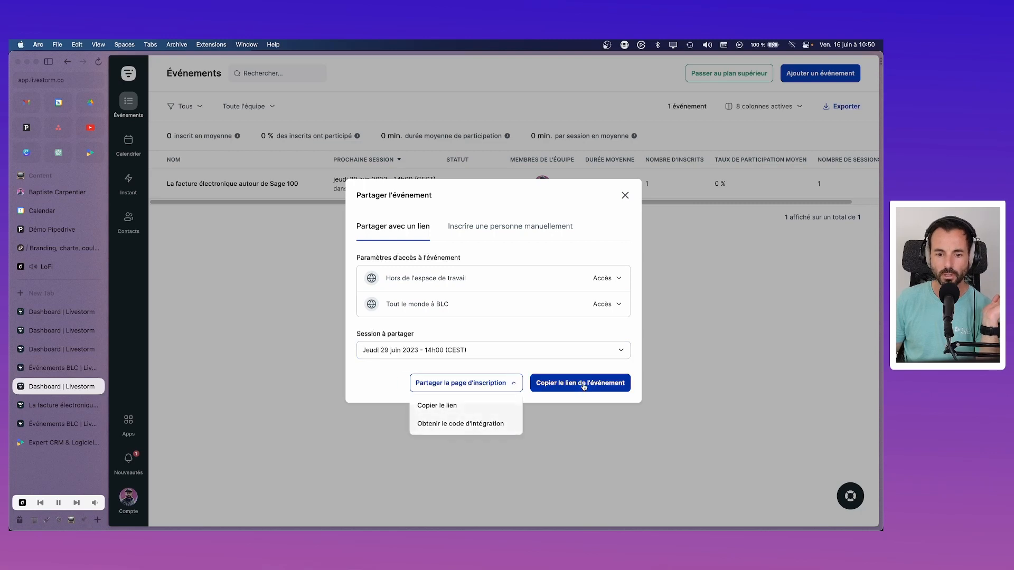
click(561, 386)
click(625, 195)
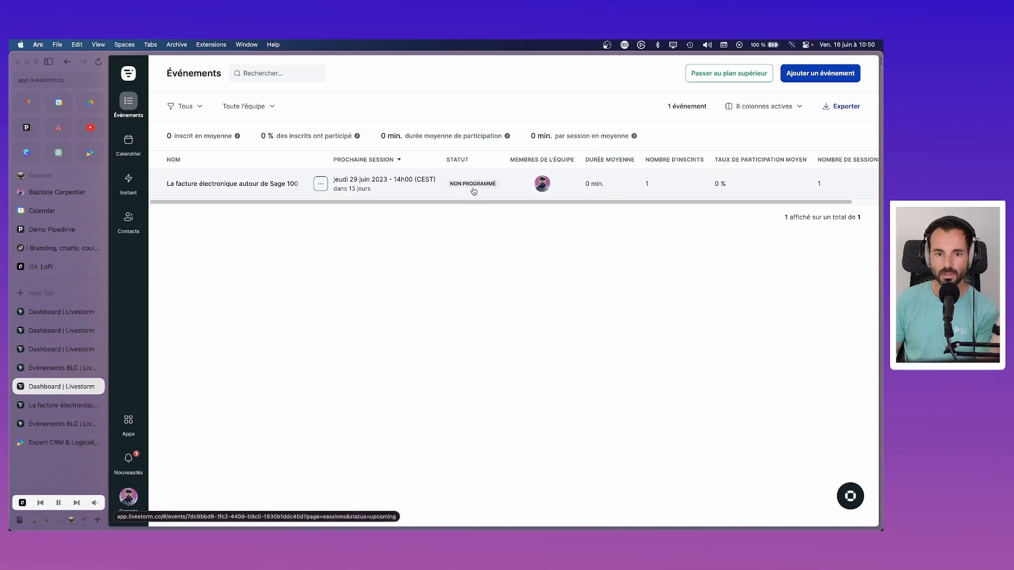
Step: Publish the event again and copy its registration page link via Partager la page d'inscription
click(321, 184)
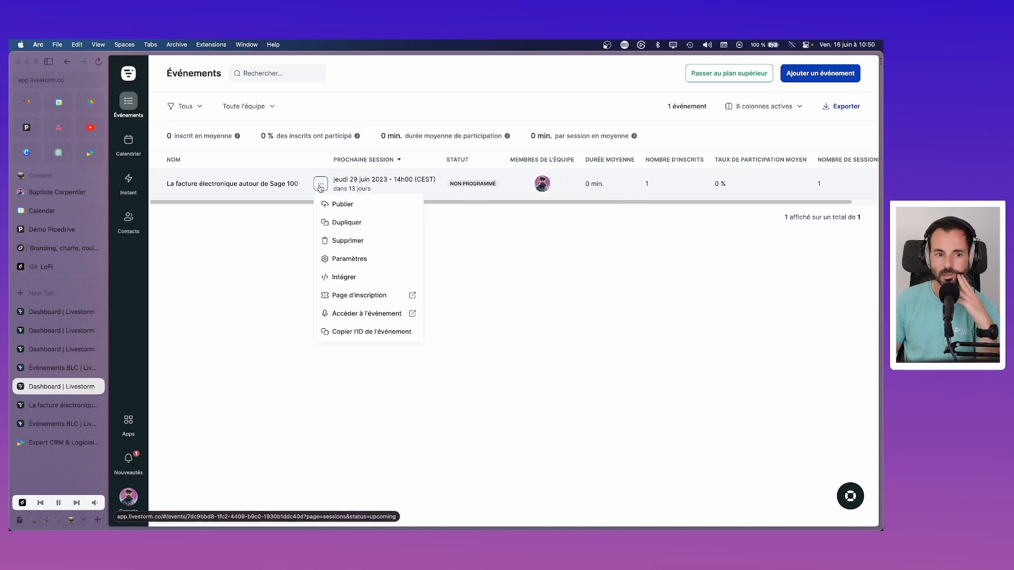
click(342, 206)
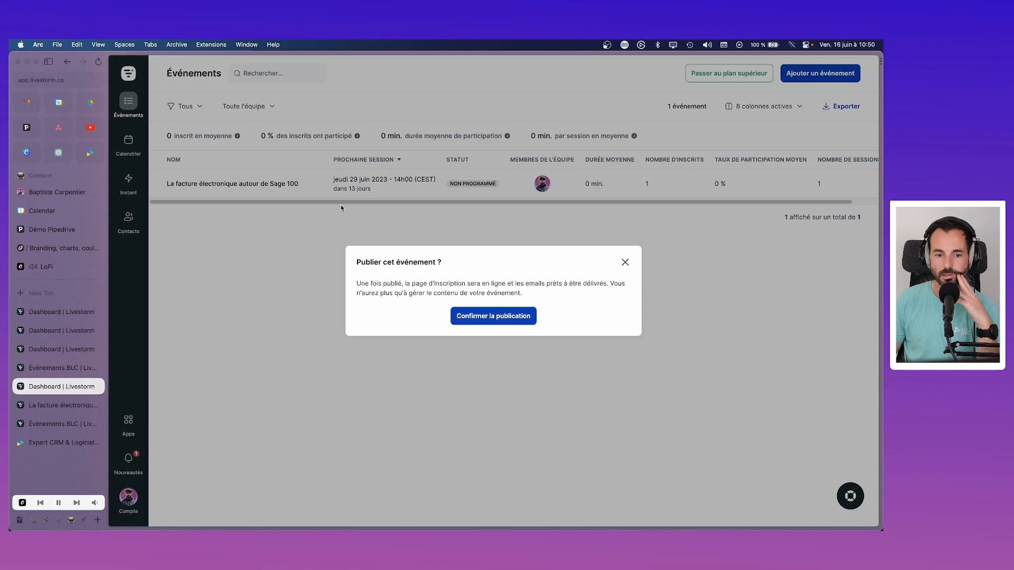
click(506, 315)
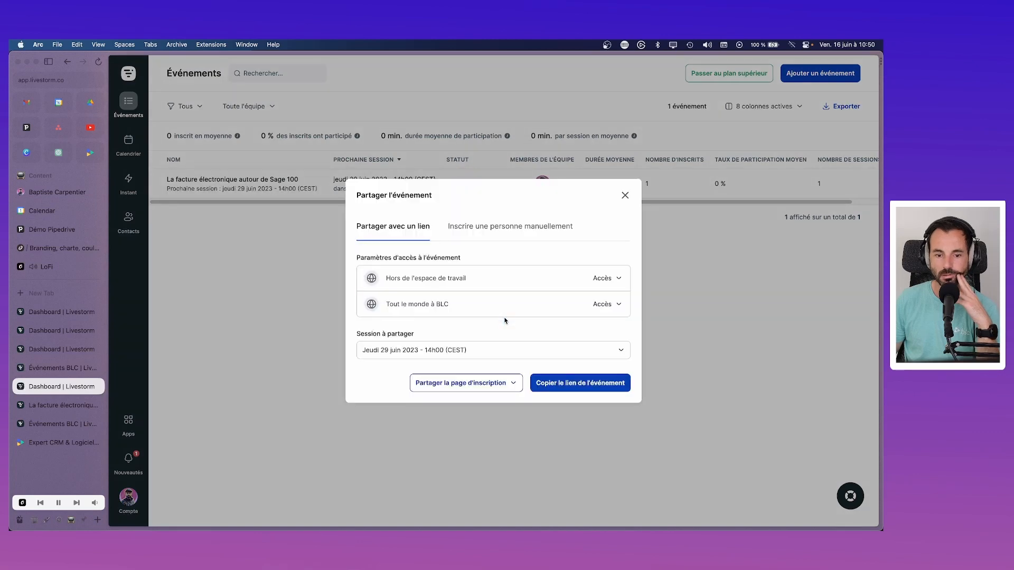
click(485, 384)
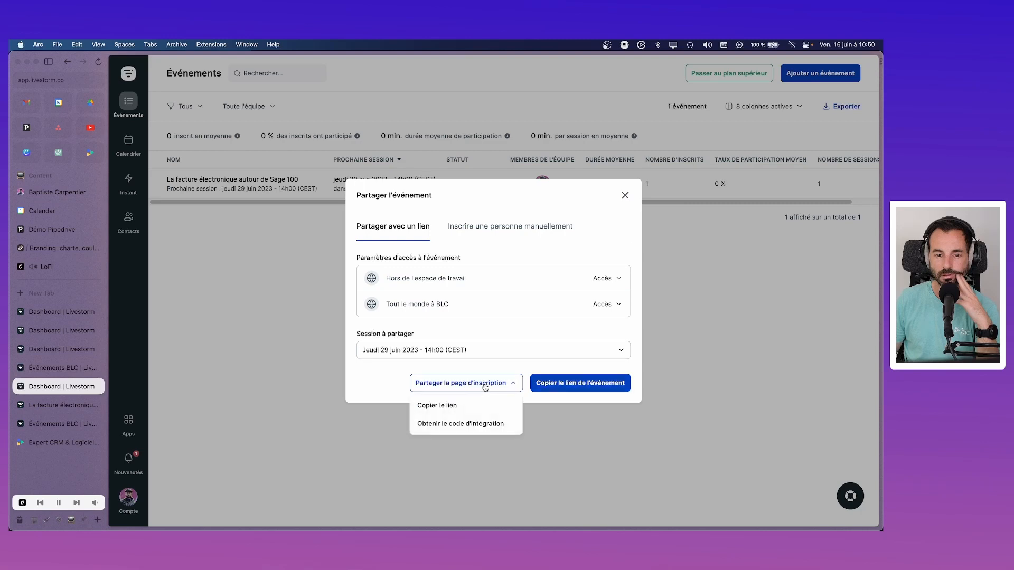
click(482, 404)
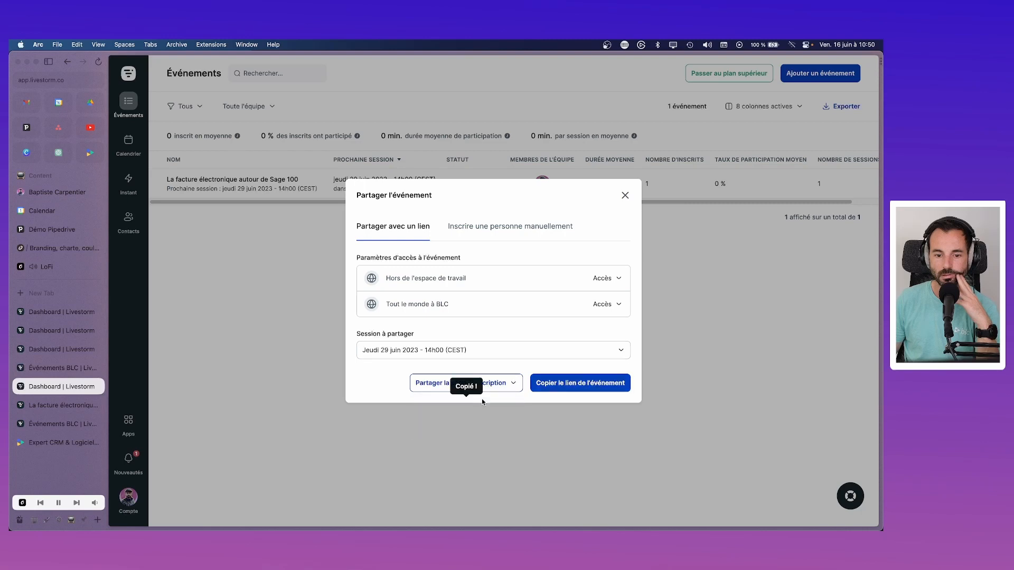
click(625, 196)
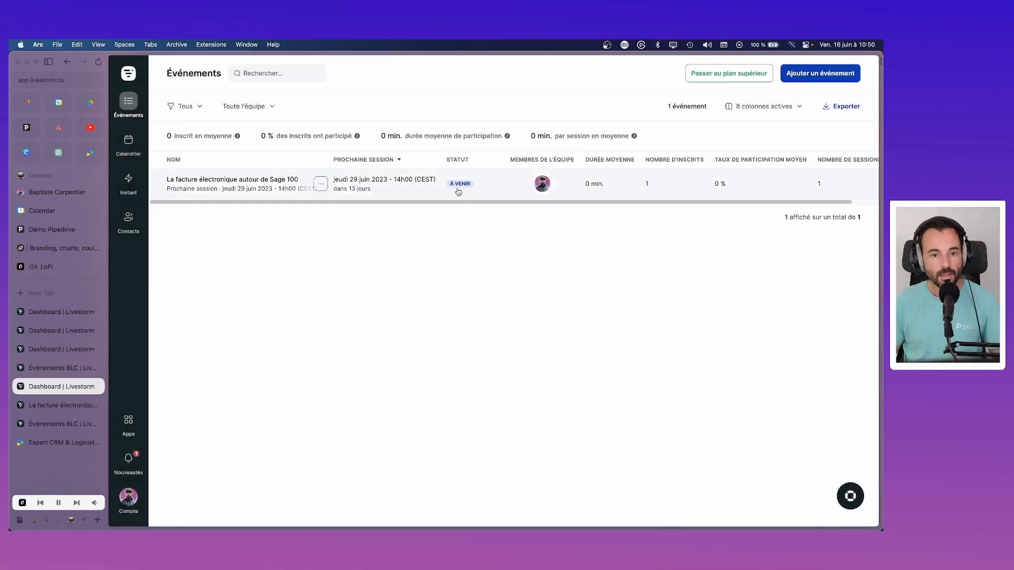
click(57, 45)
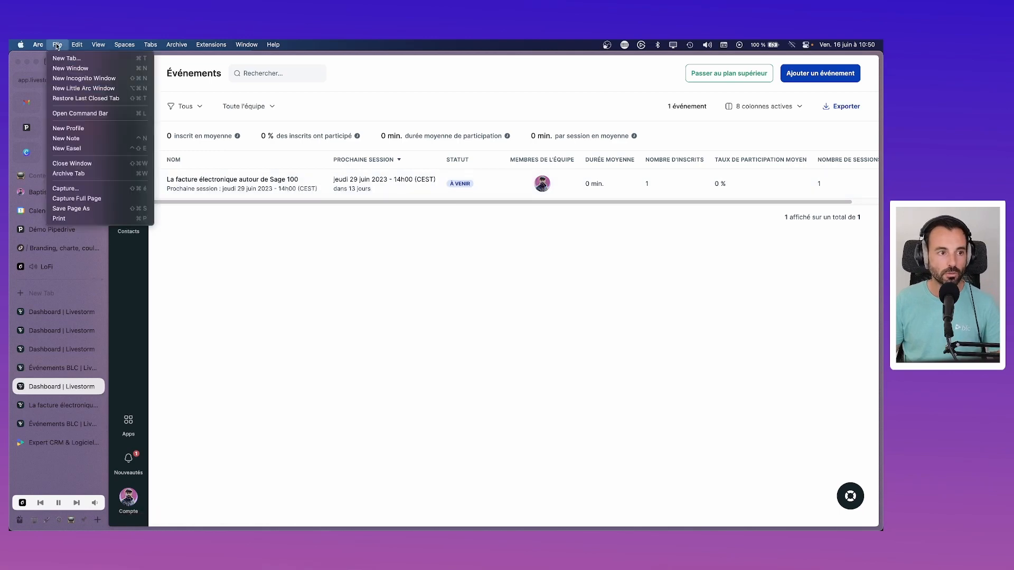
click(83, 79)
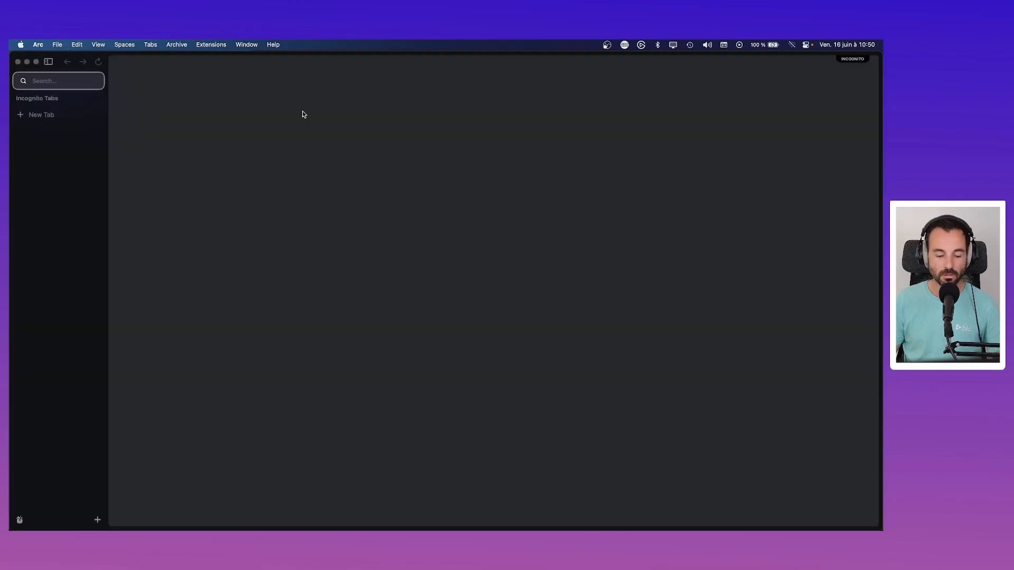
key(super+v)
key(Return)
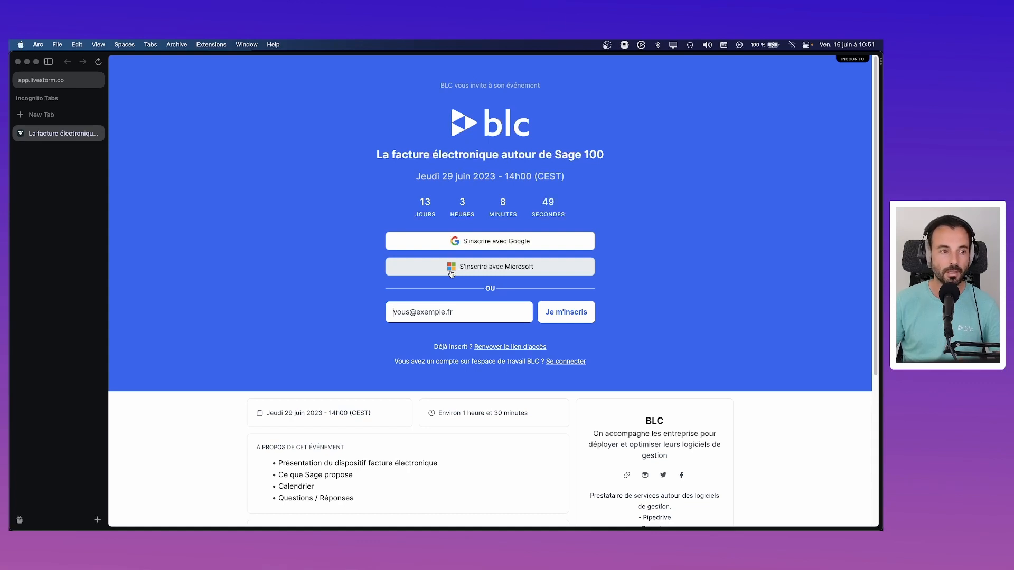
click(18, 62)
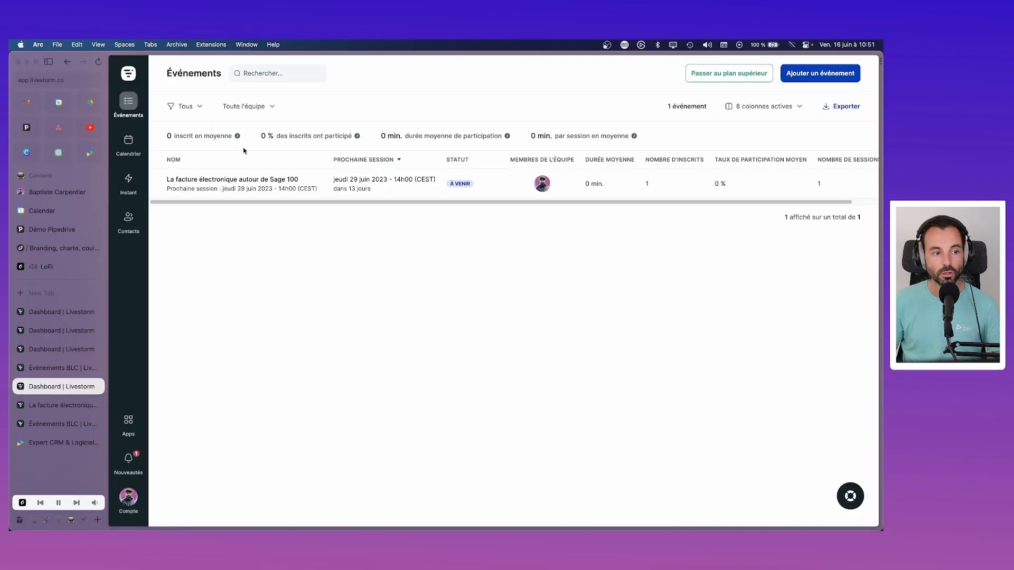
Step: Switch to Pipedrive and go from the leads inbox to the Campagnes par e-mail list
click(25, 134)
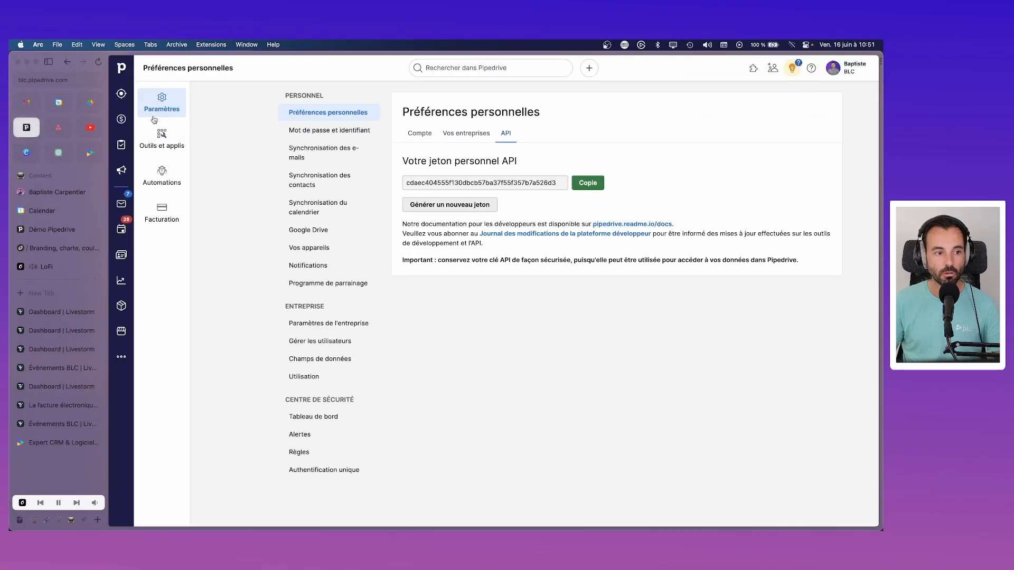
click(122, 120)
click(121, 94)
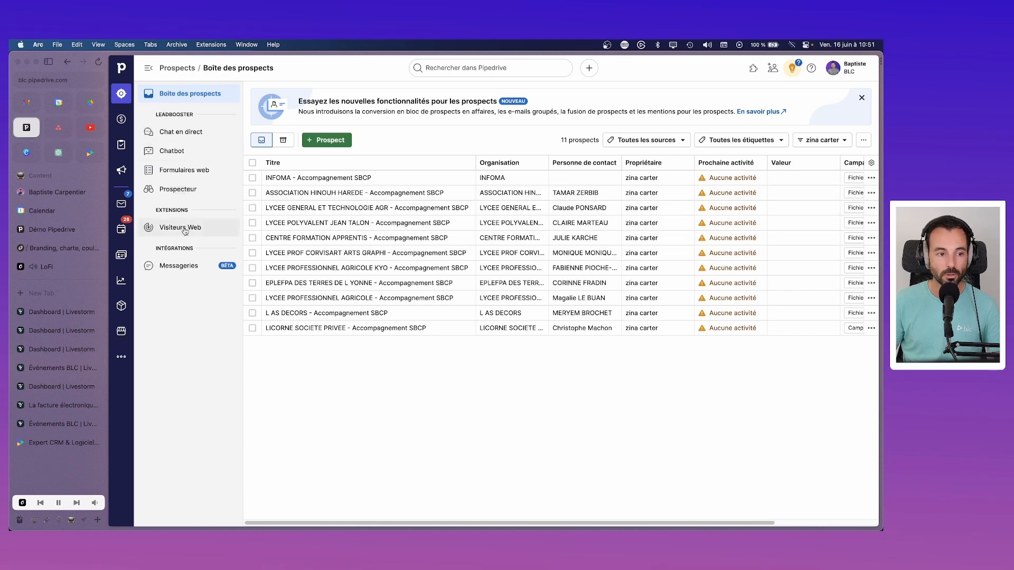
click(121, 169)
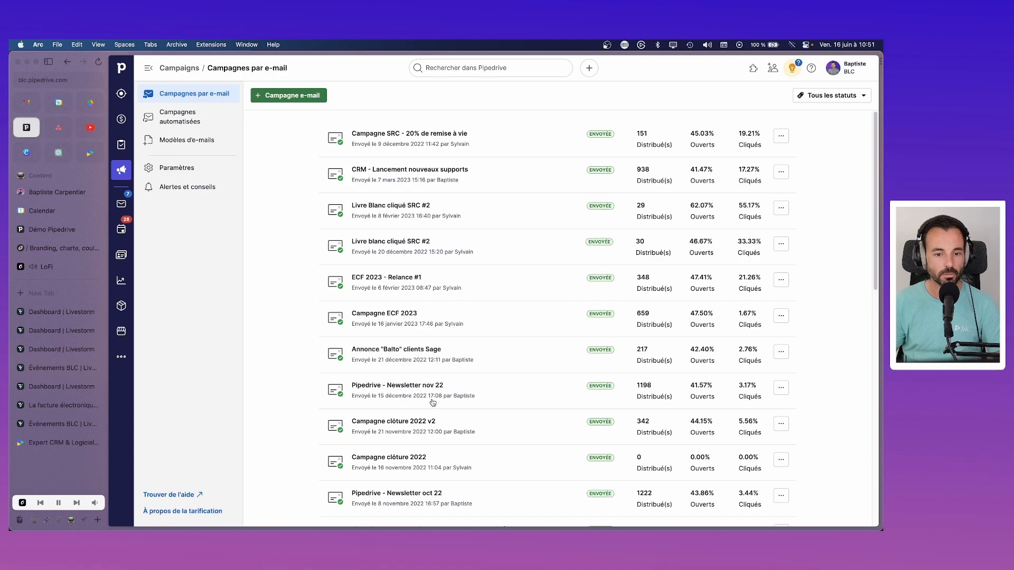
scroll(433, 402, down, 10)
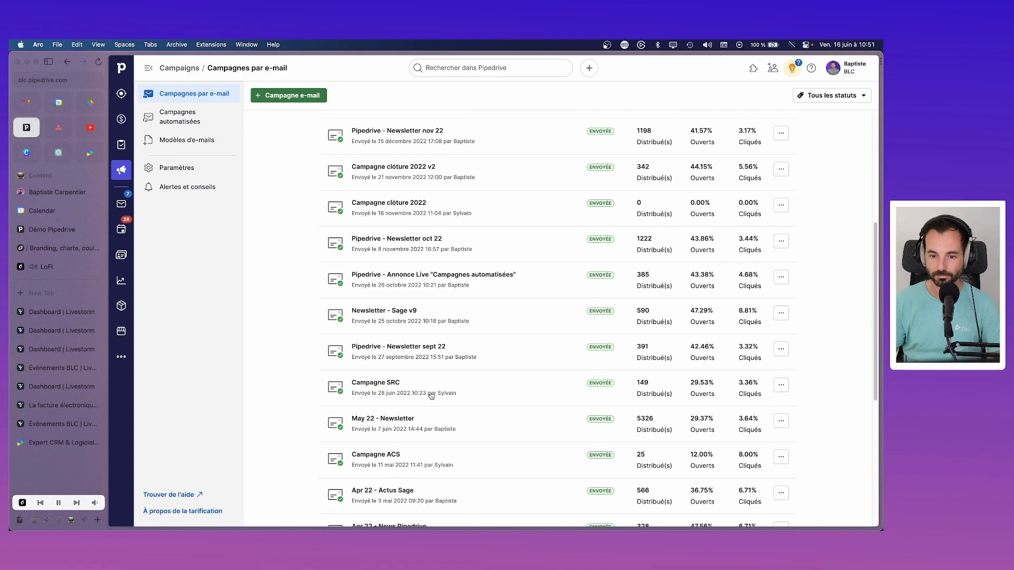
scroll(432, 396, up, 10)
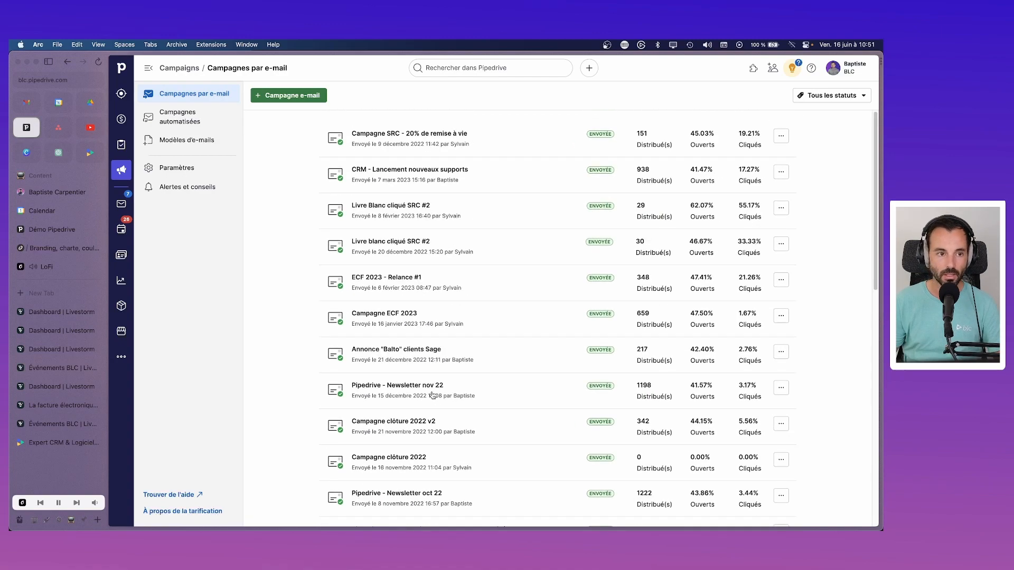
Step: Create a new email campaign titled 'Jun 23 - Webinar facture électronique (Sage)'
click(305, 101)
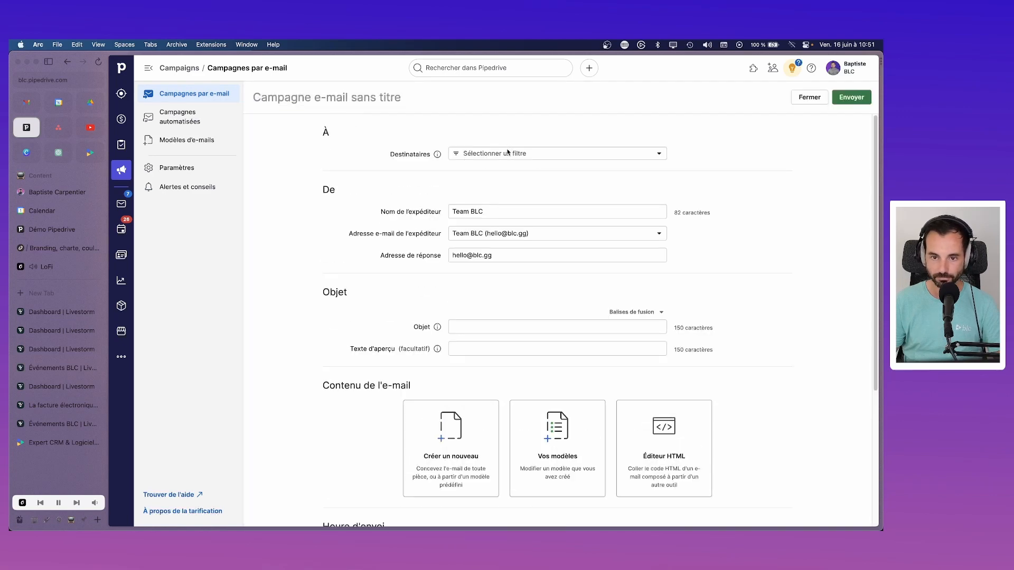
click(510, 154)
click(508, 154)
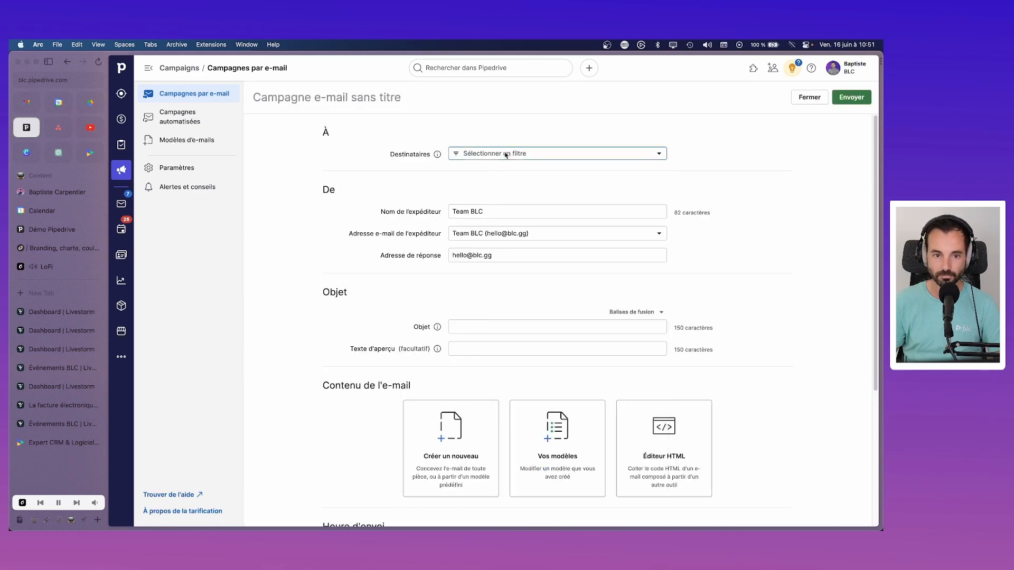
click(316, 98)
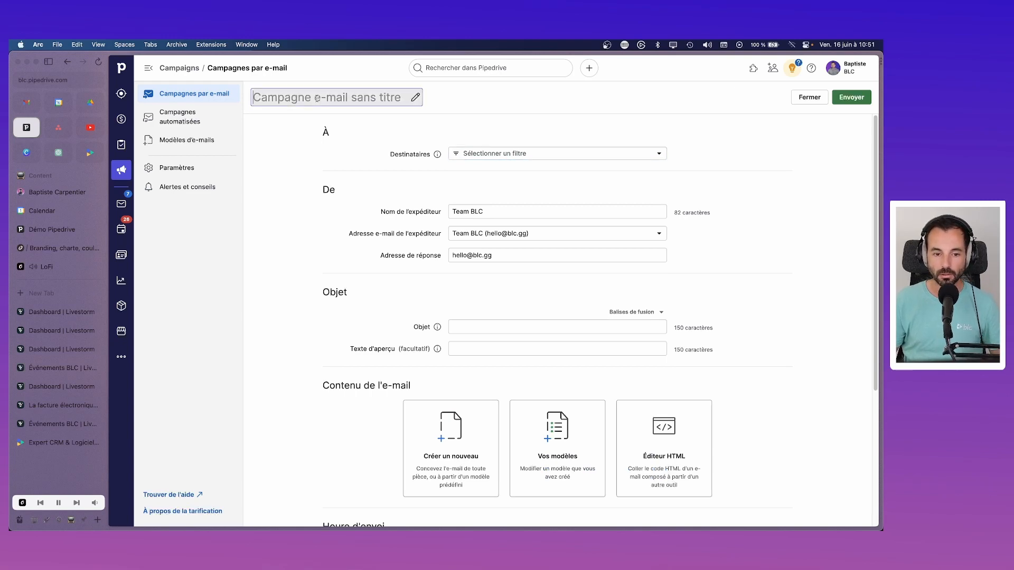
text(We)
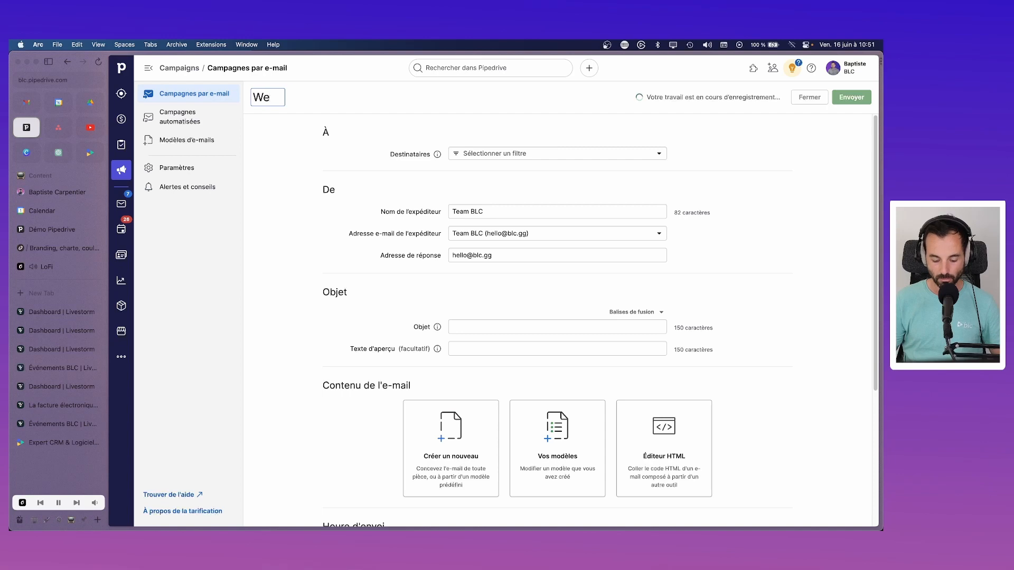
text(binar)
key(Return)
text(f)
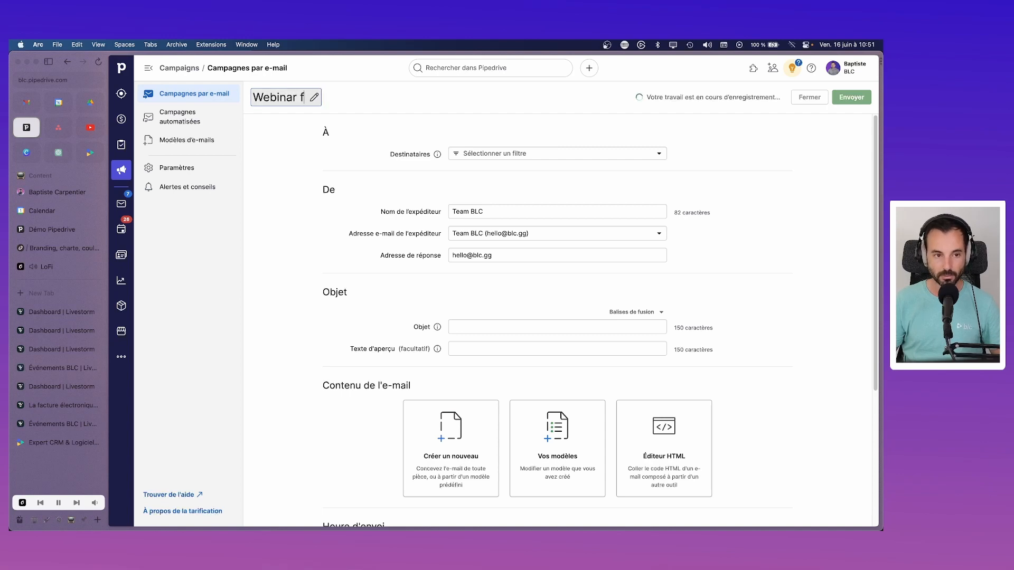
text(acture électro)
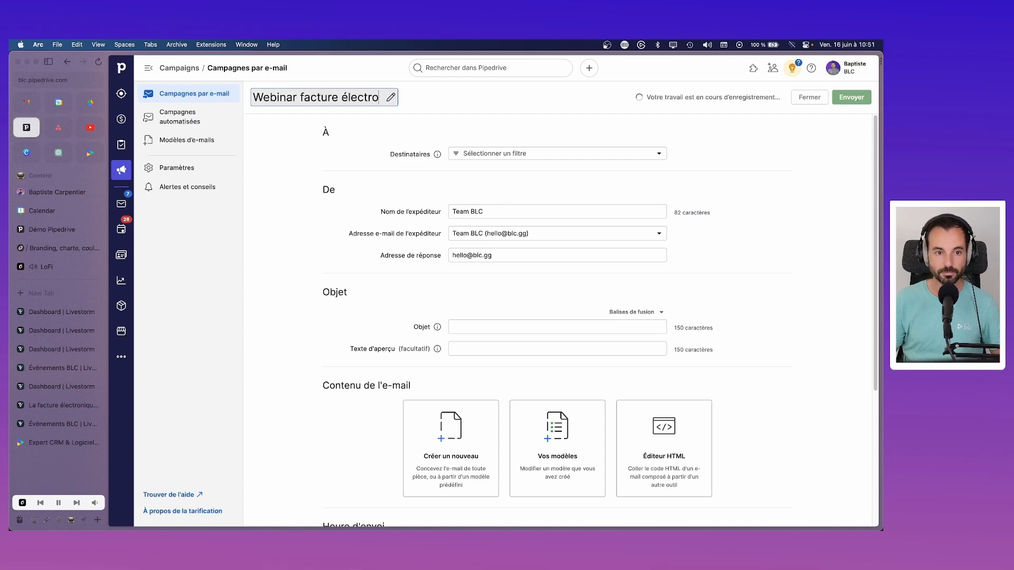
text(nique (Sage))
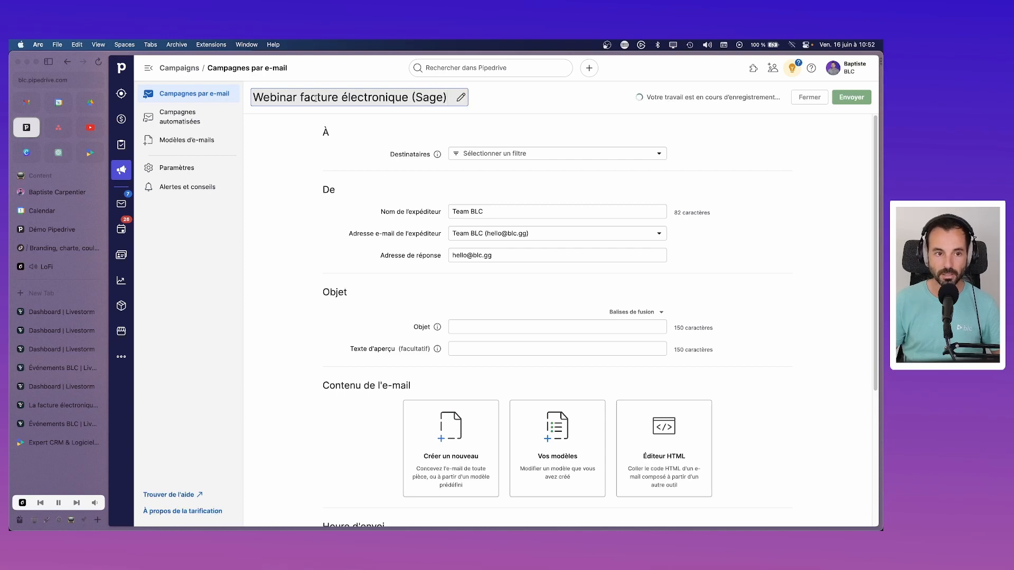
click(252, 97)
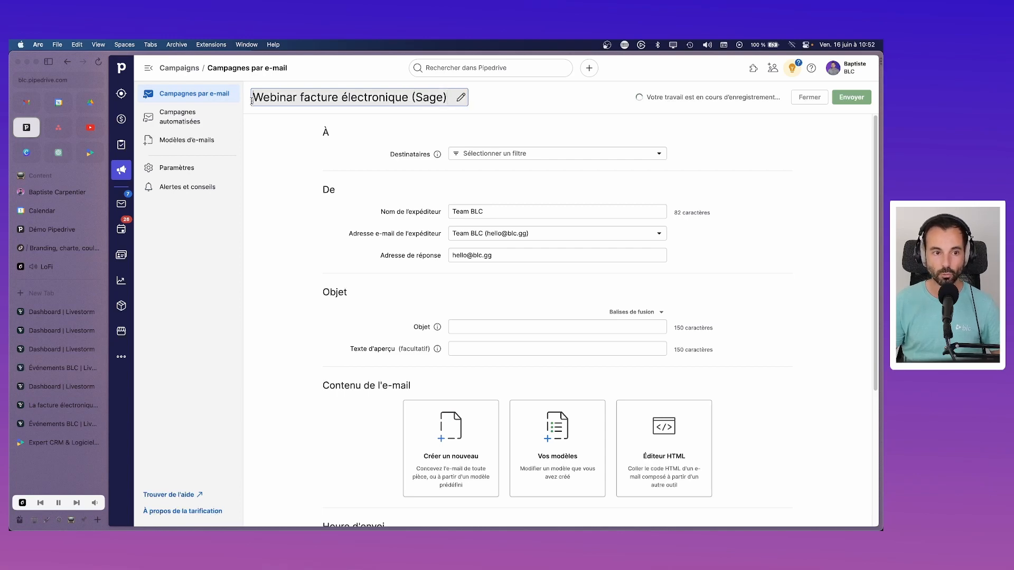
text(M)
key(BackSpace)
text(Jun 23)
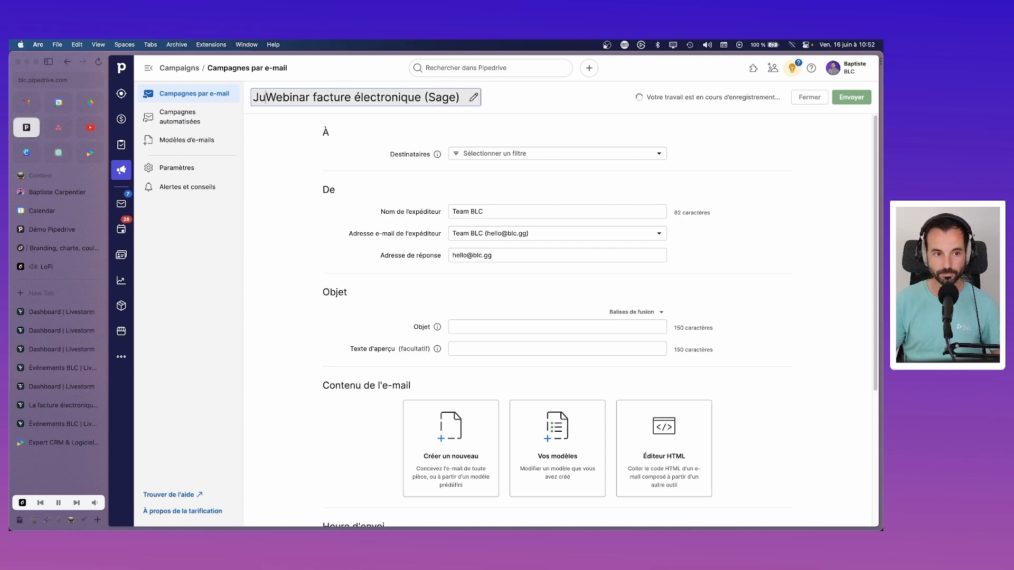
text( -)
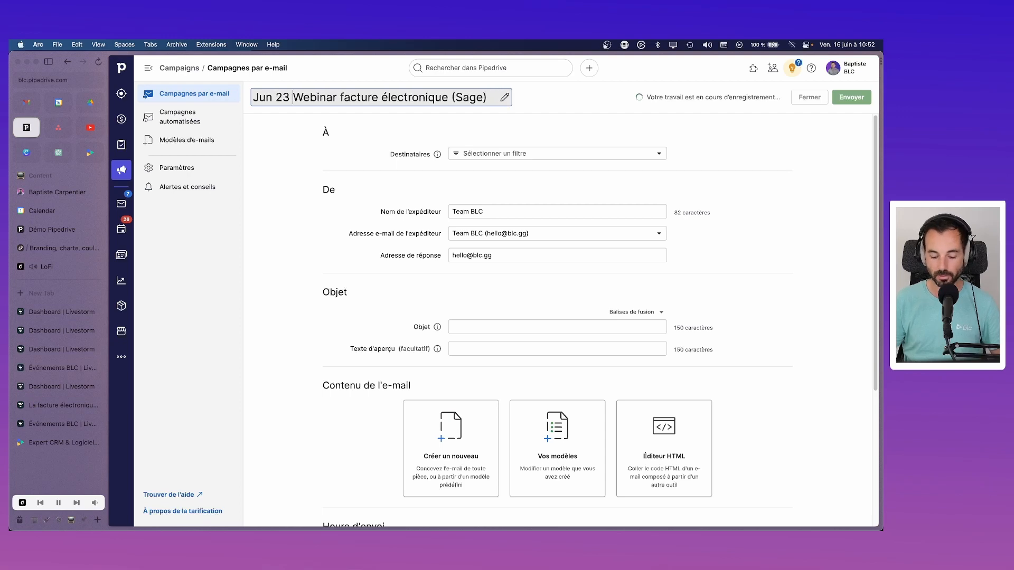
click(401, 129)
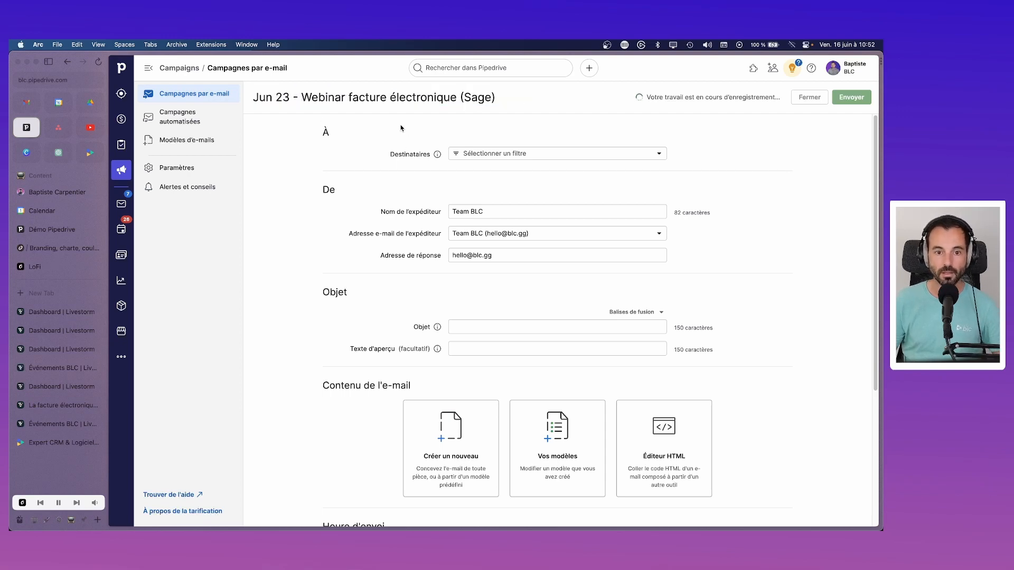
click(547, 158)
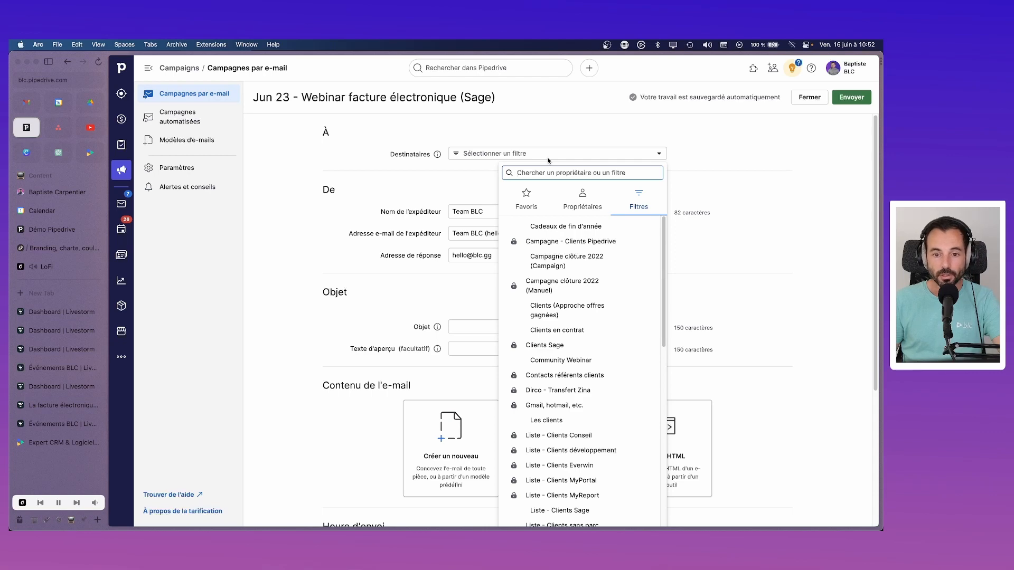
Step: Search 'sage' in Destinataires and choose the Market - Sage filter as recipients
click(749, 154)
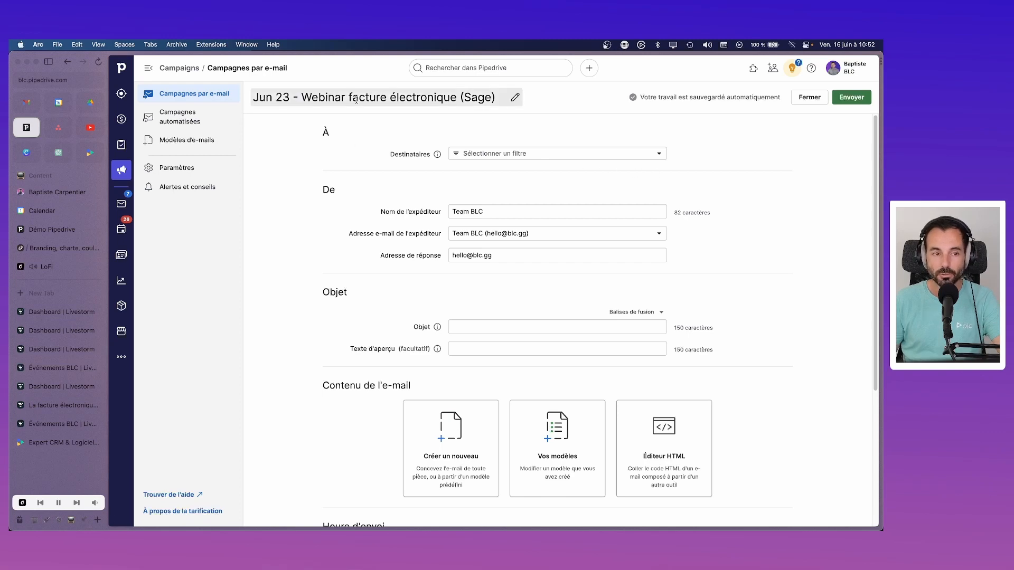
click(528, 153)
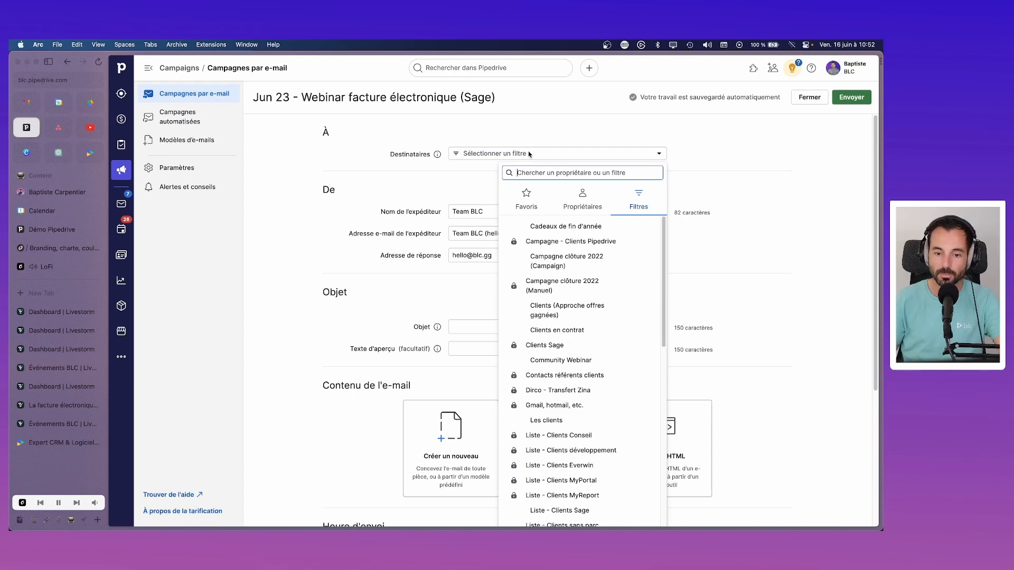
scroll(600, 327, down, 5)
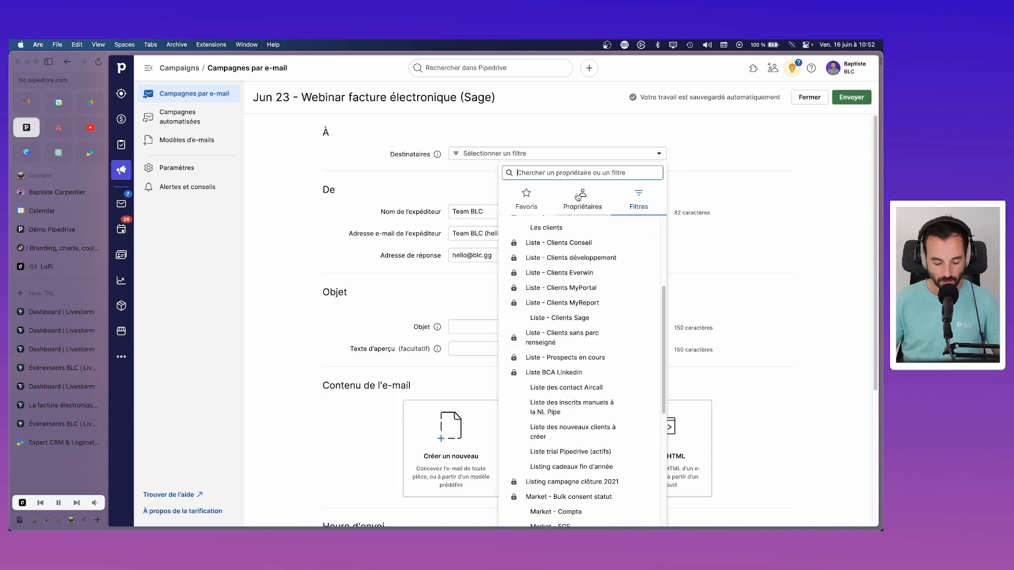
text(sage)
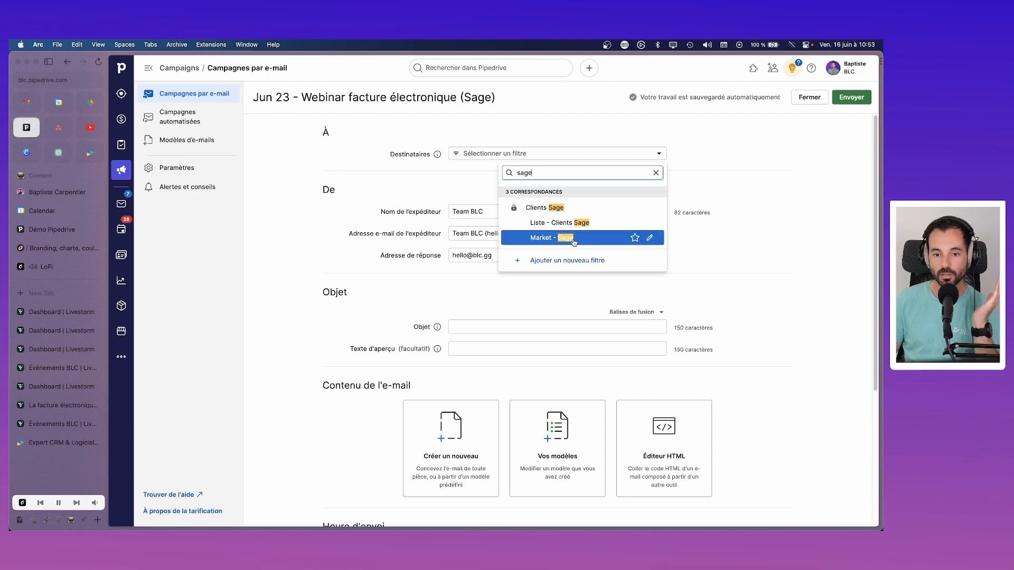
click(574, 239)
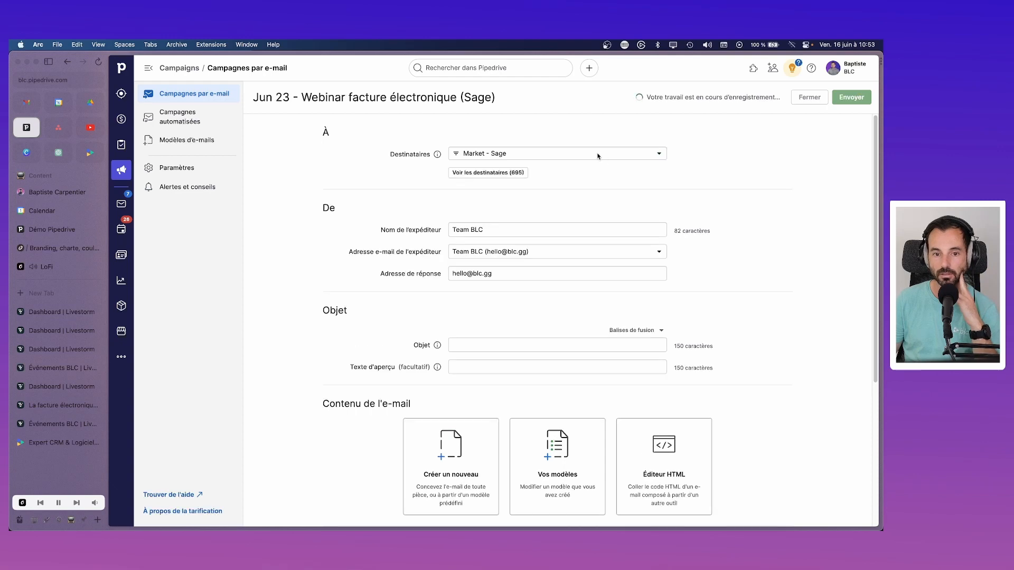
Step: Reopen the recipient list and open the Market - Sage filter's conditions for editing
click(594, 154)
click(591, 154)
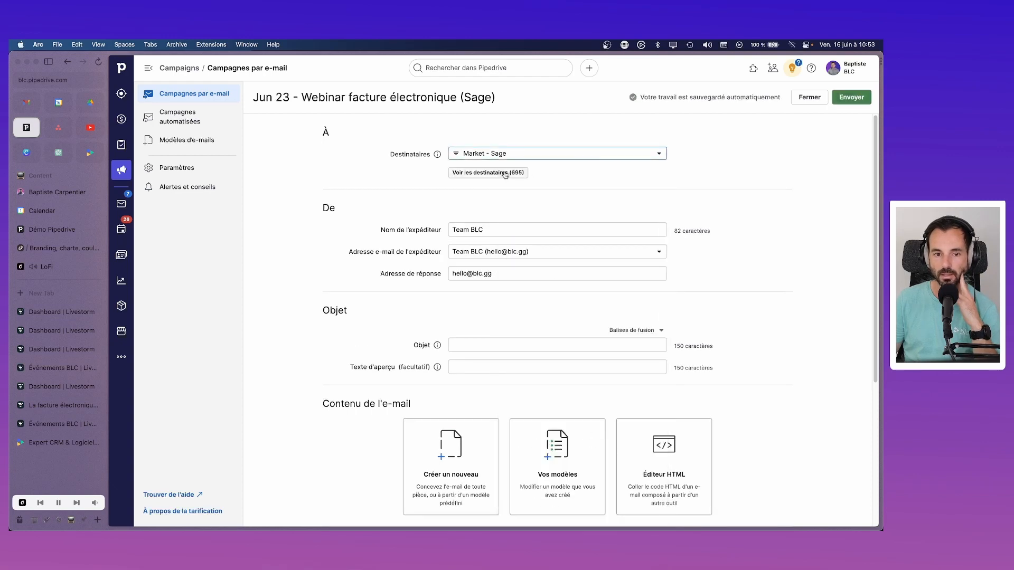
click(571, 156)
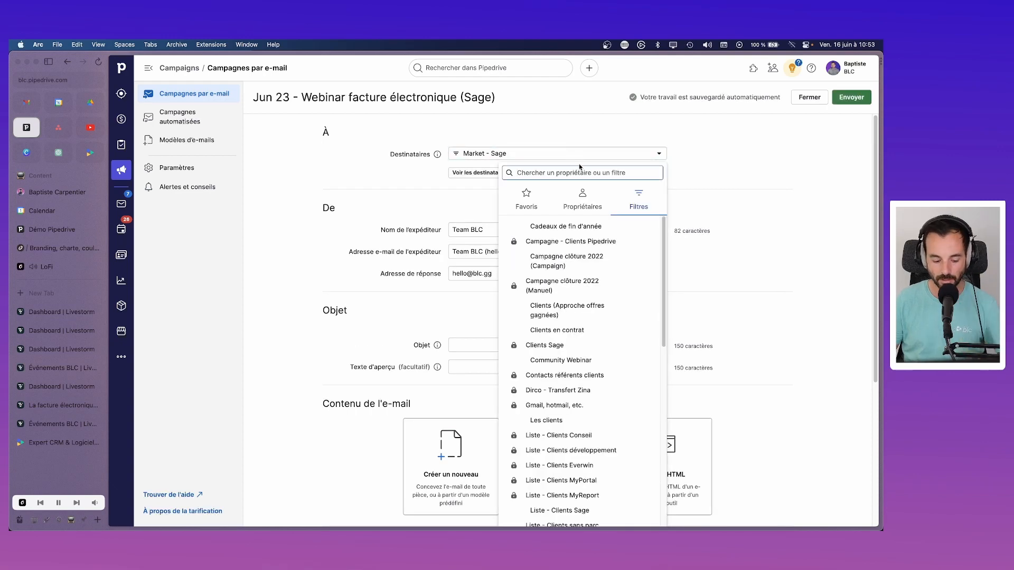
text(sage)
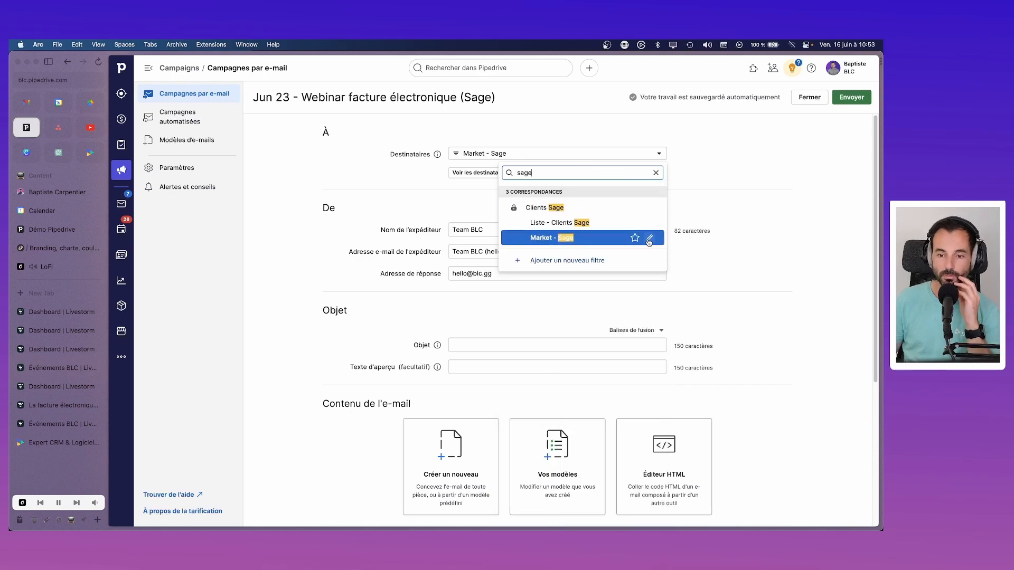
click(648, 239)
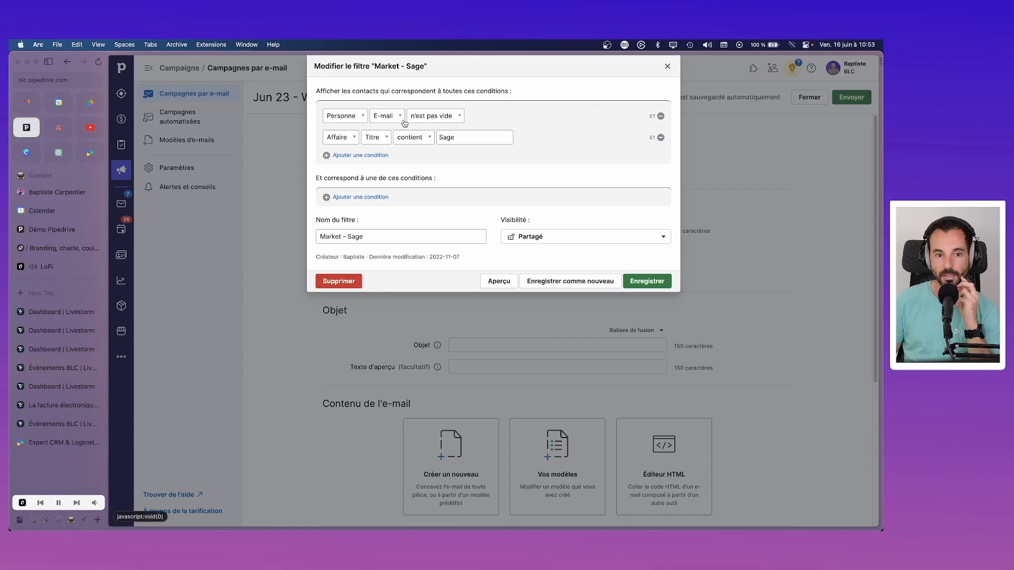
click(362, 155)
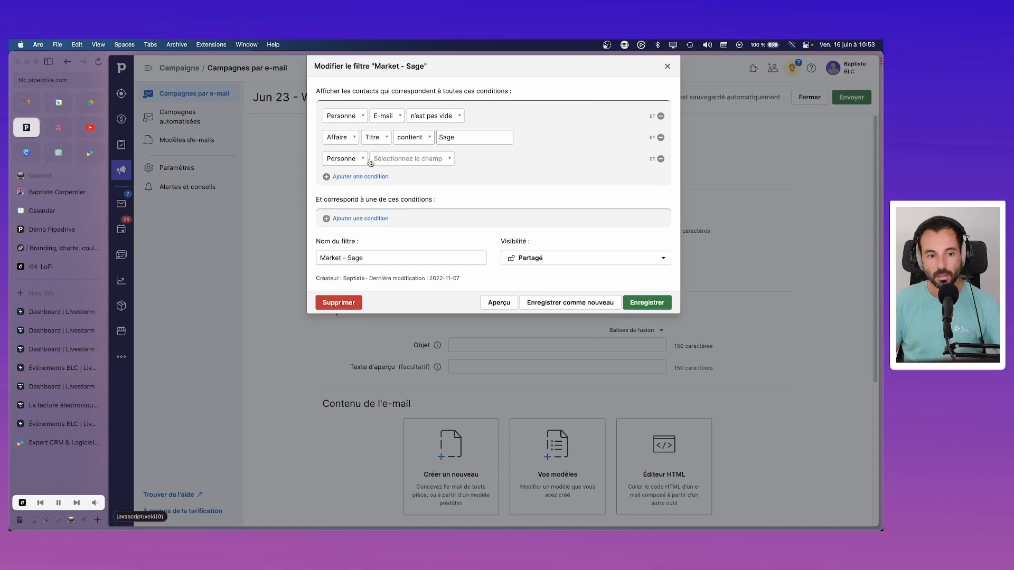
click(661, 159)
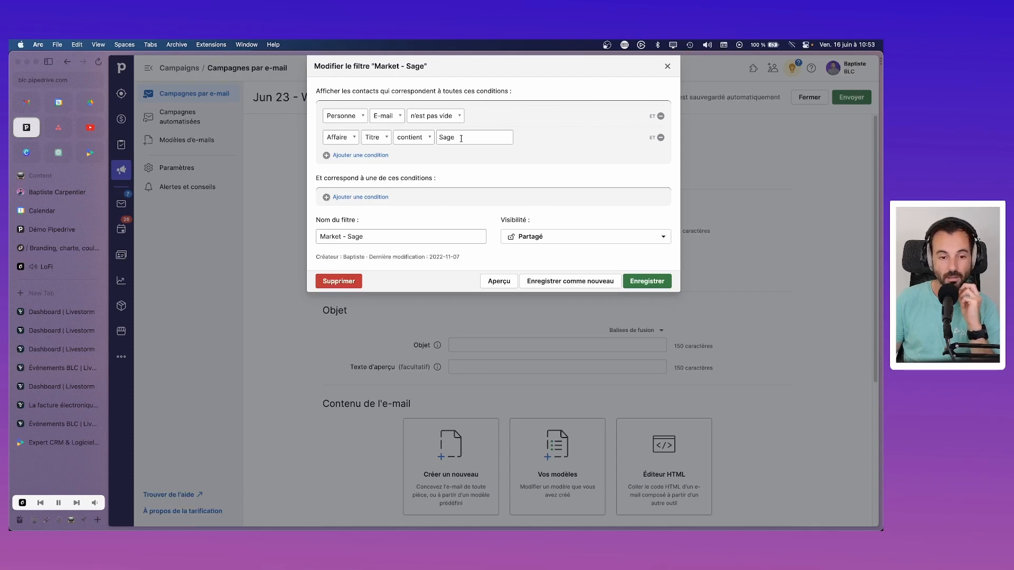
Step: Add a deal close-date condition to the Market - Sage filter, then remove it
click(355, 155)
click(350, 161)
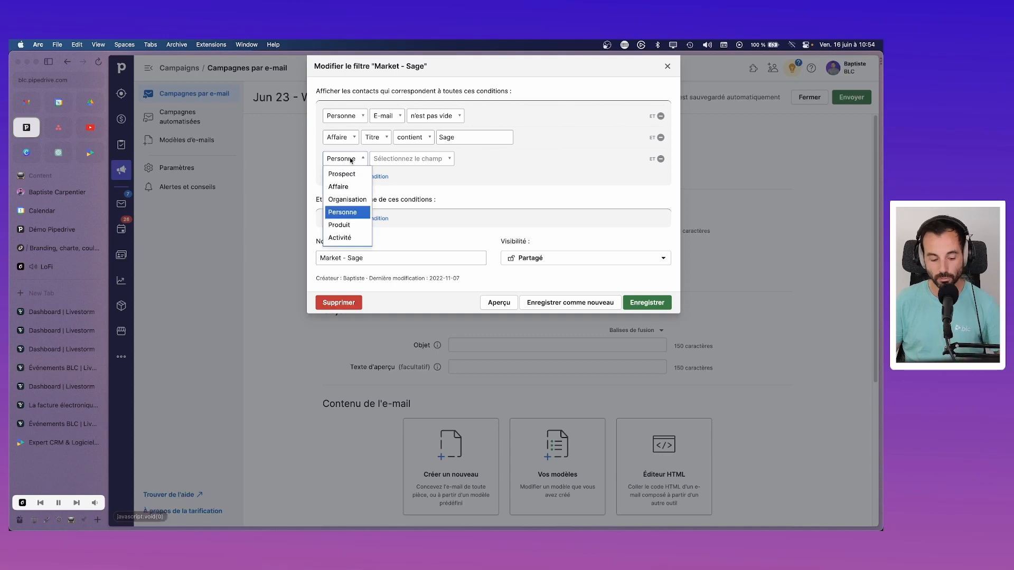
click(364, 183)
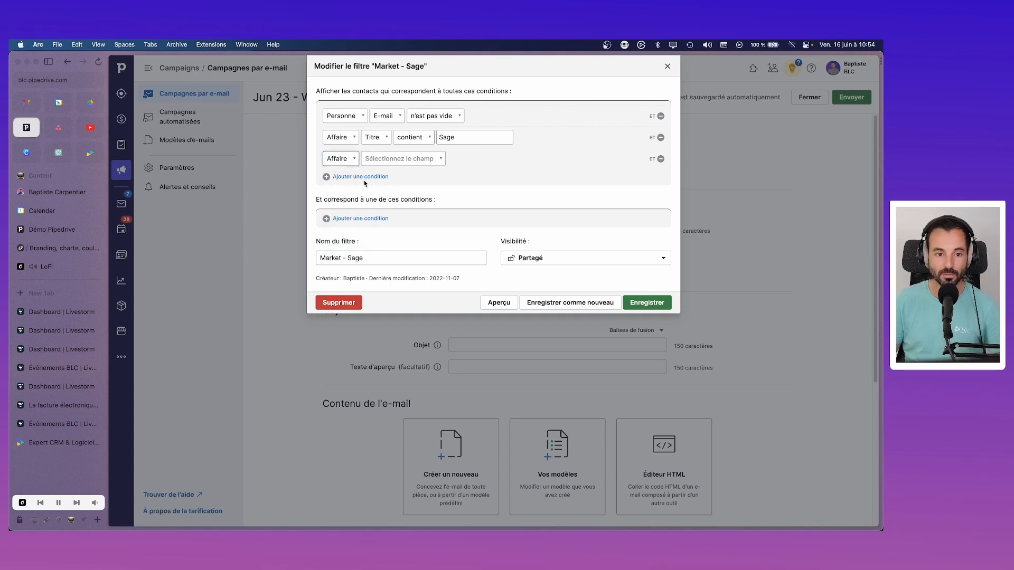
click(398, 159)
text(ga)
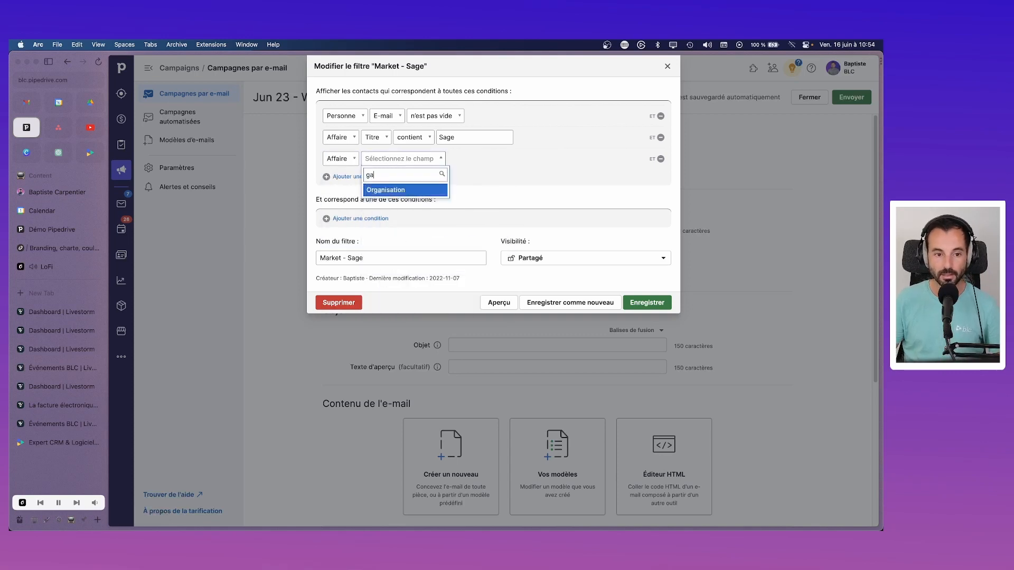
key(BackSpace)
key(BackSpace)
text(aff)
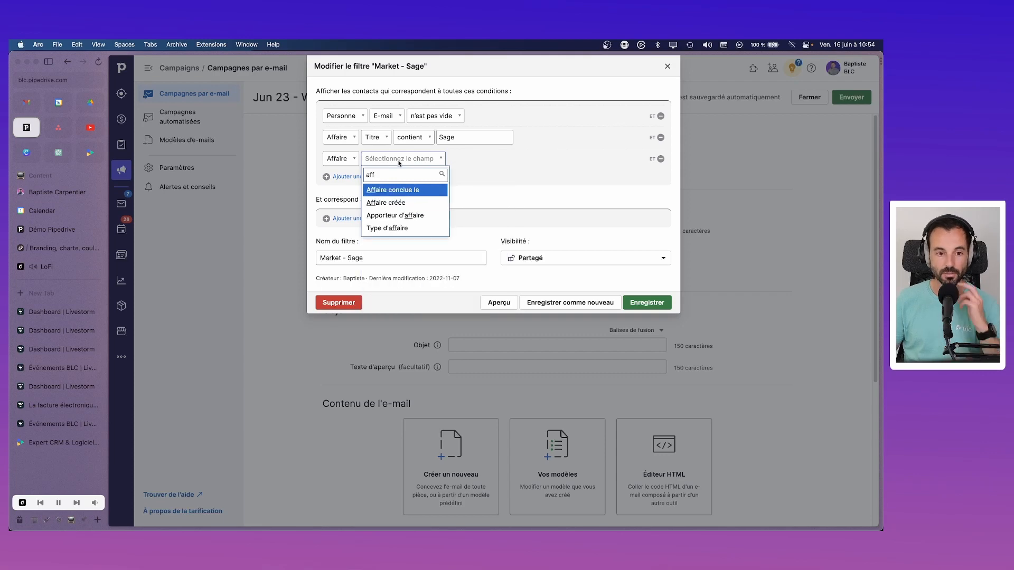
click(421, 191)
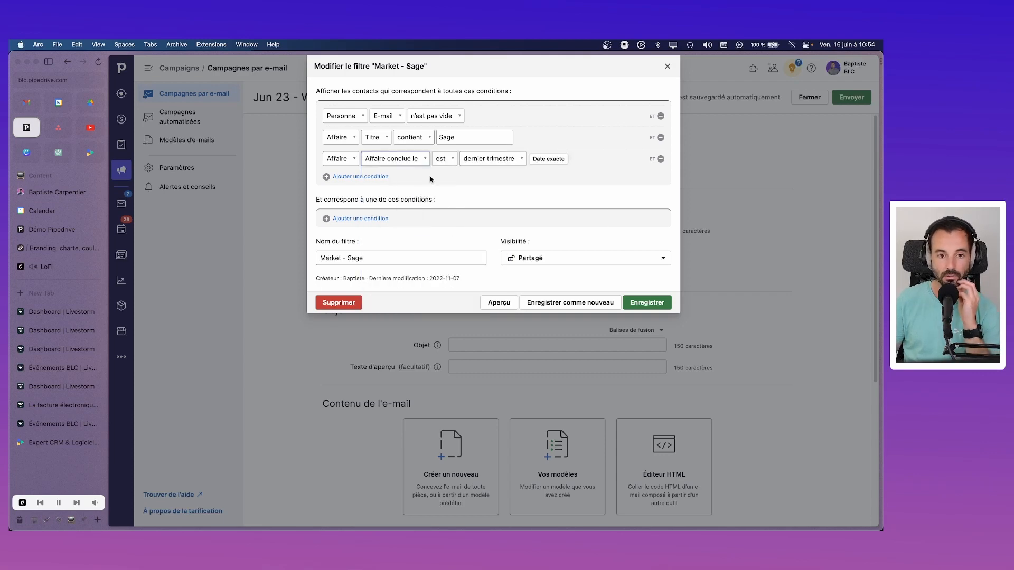
click(660, 159)
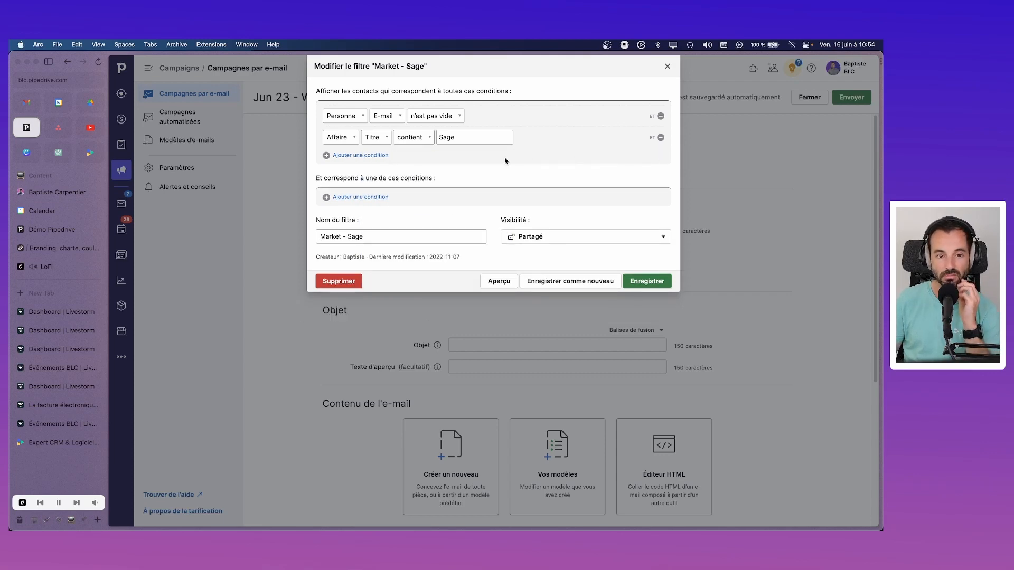
Step: Add an Organisation / Affaires gagnées / est supérieur ou égal à / 1 condition and save the filter
click(362, 155)
click(362, 158)
click(367, 185)
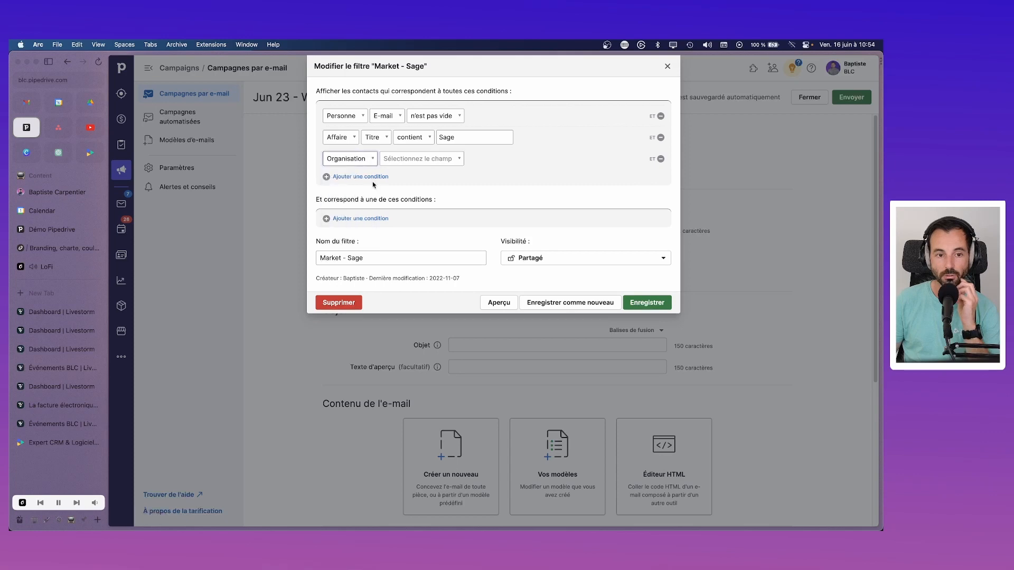
click(409, 158)
text(aff)
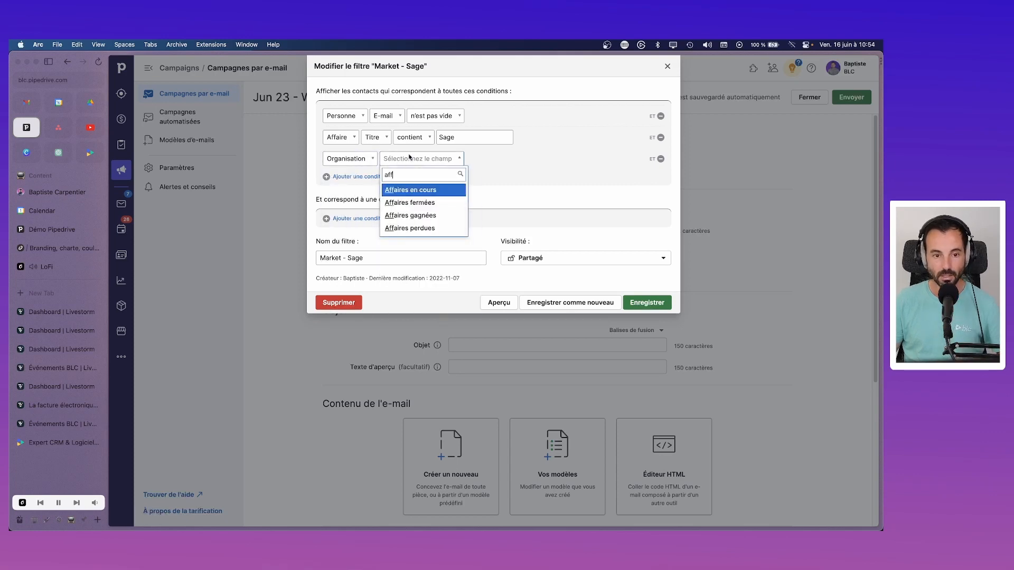
click(411, 215)
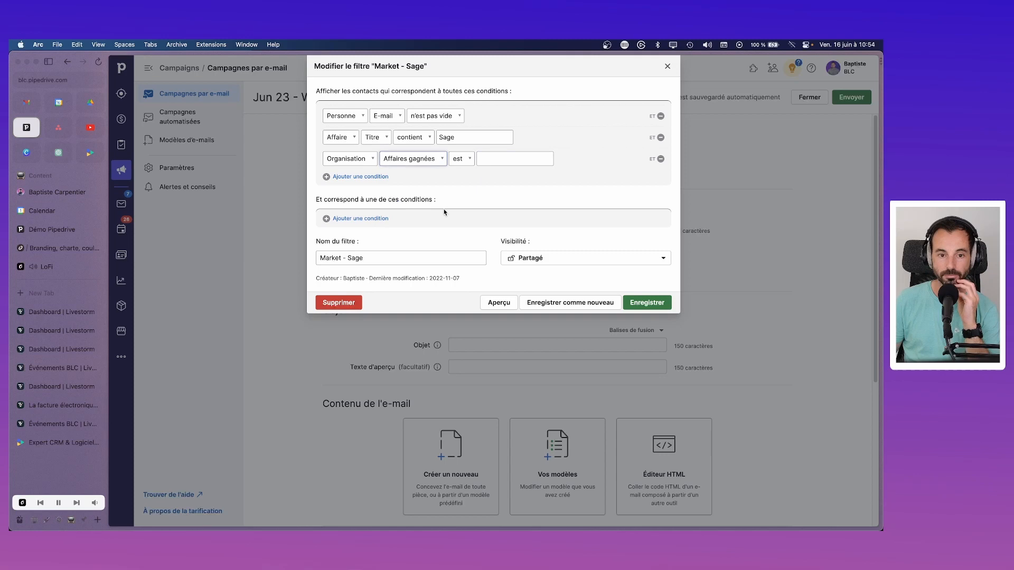
click(469, 161)
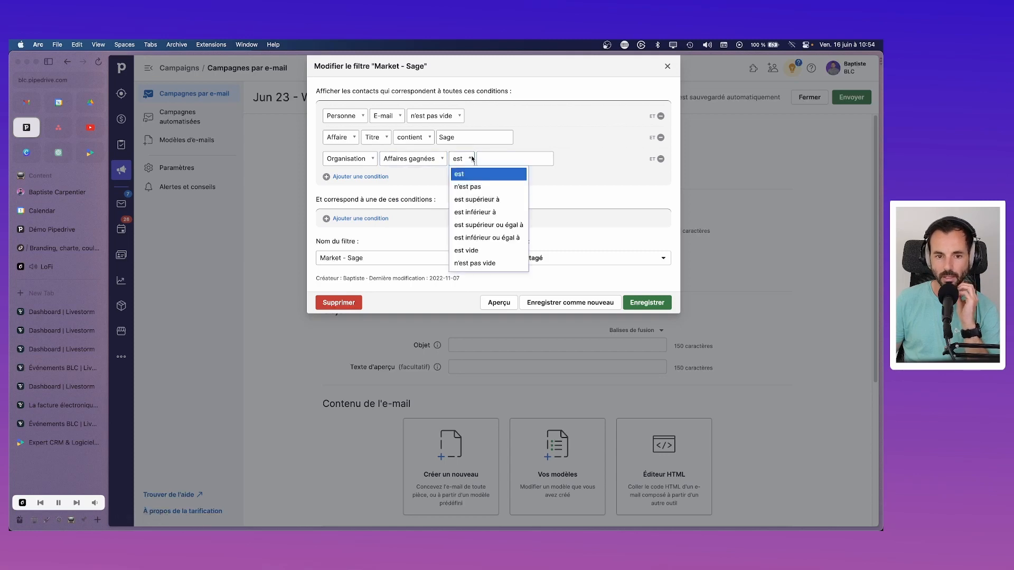
click(489, 225)
click(555, 159)
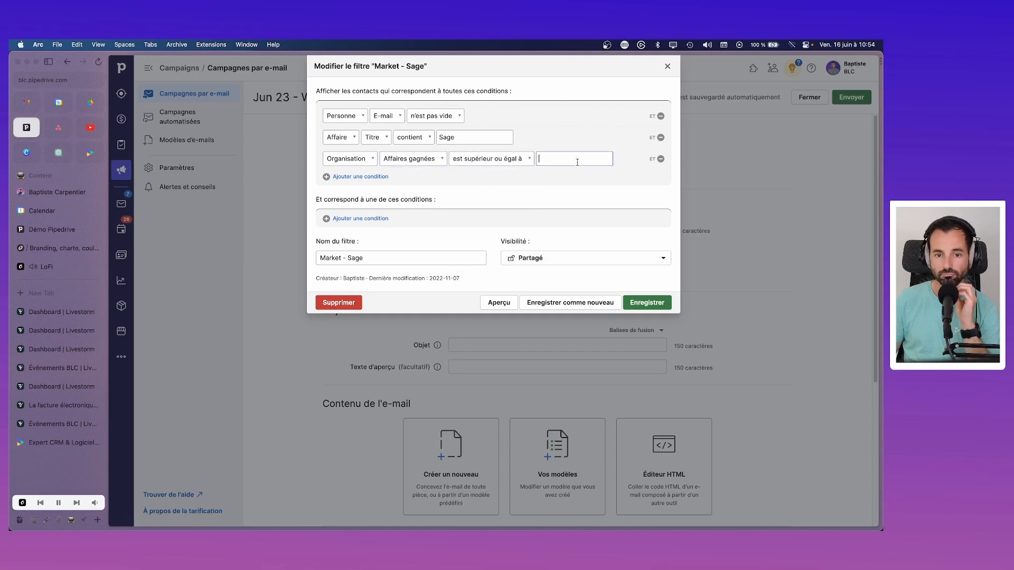
click(604, 175)
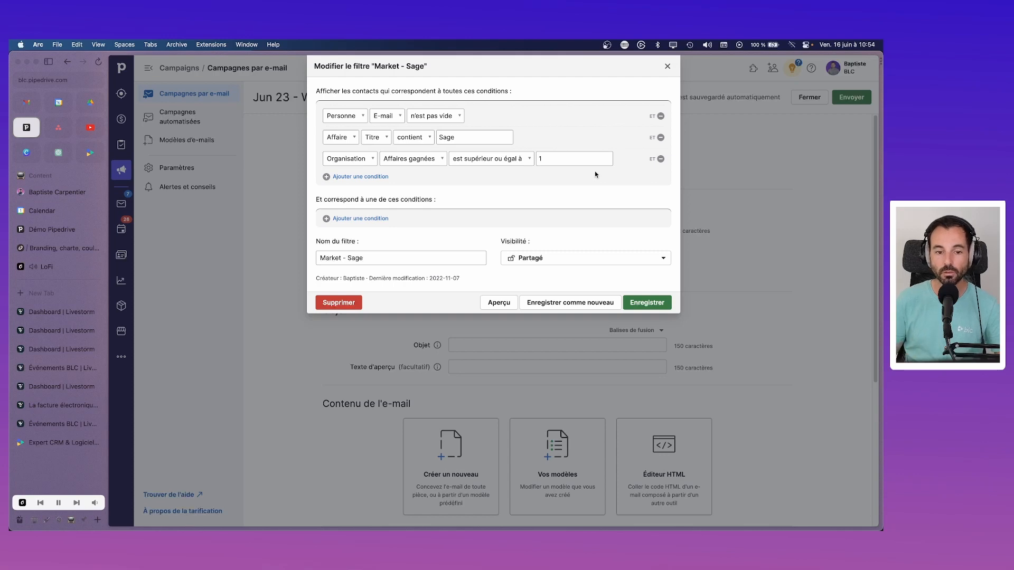
click(650, 303)
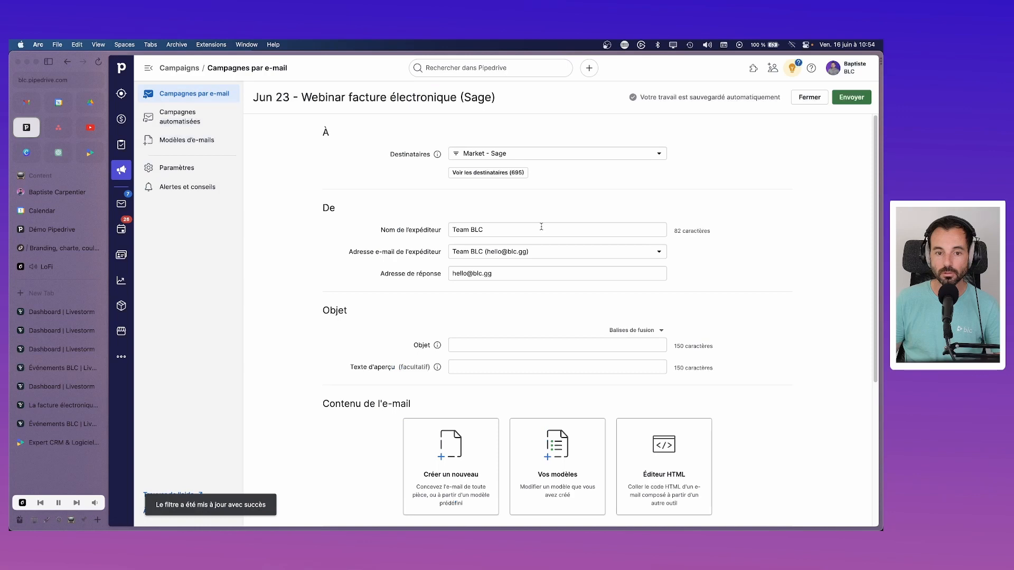
Step: Rename the Market - Sage filter to 'Market - Clients Sage' and save it, leaving 334 recipients
click(663, 154)
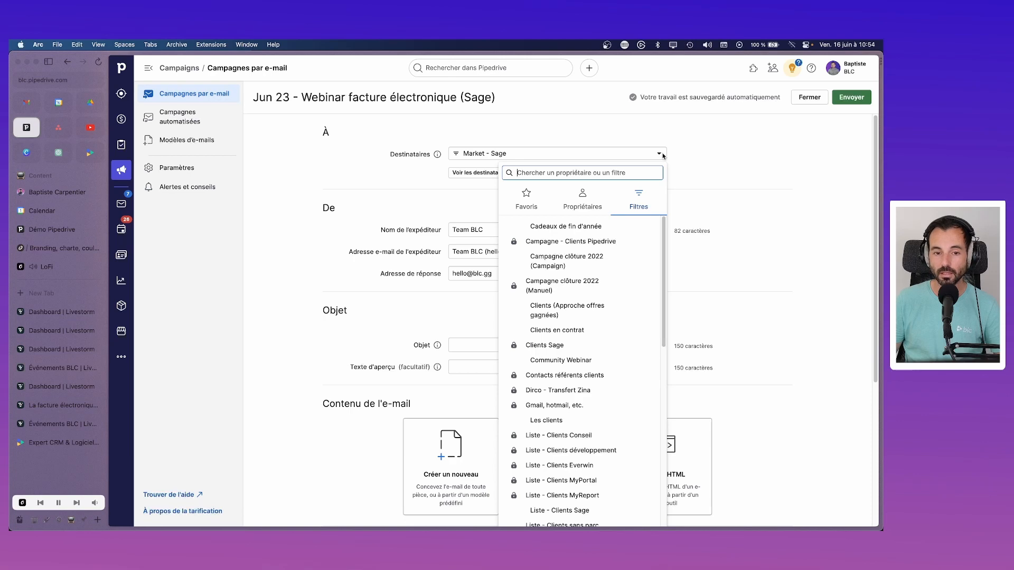
click(715, 155)
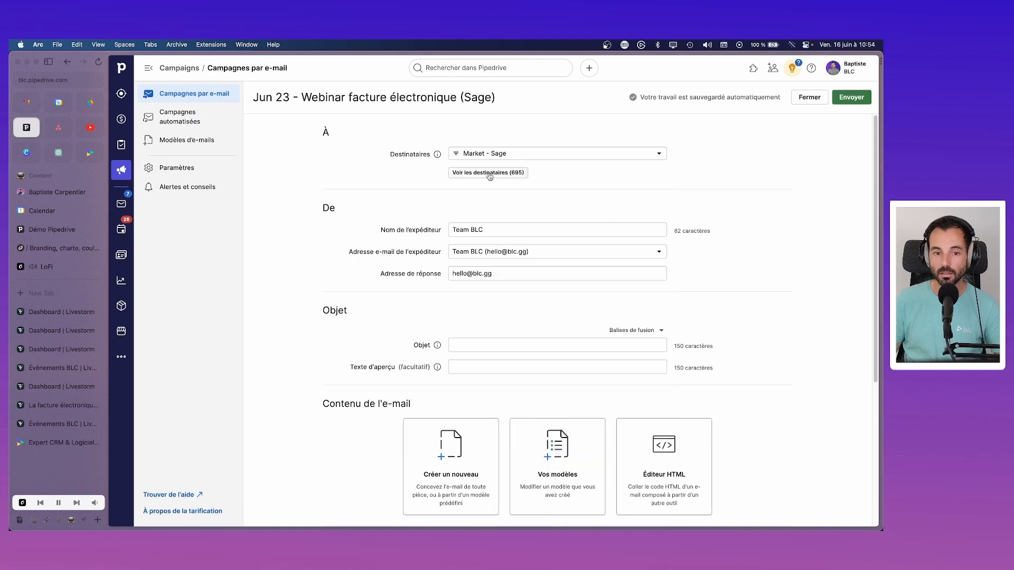
click(627, 156)
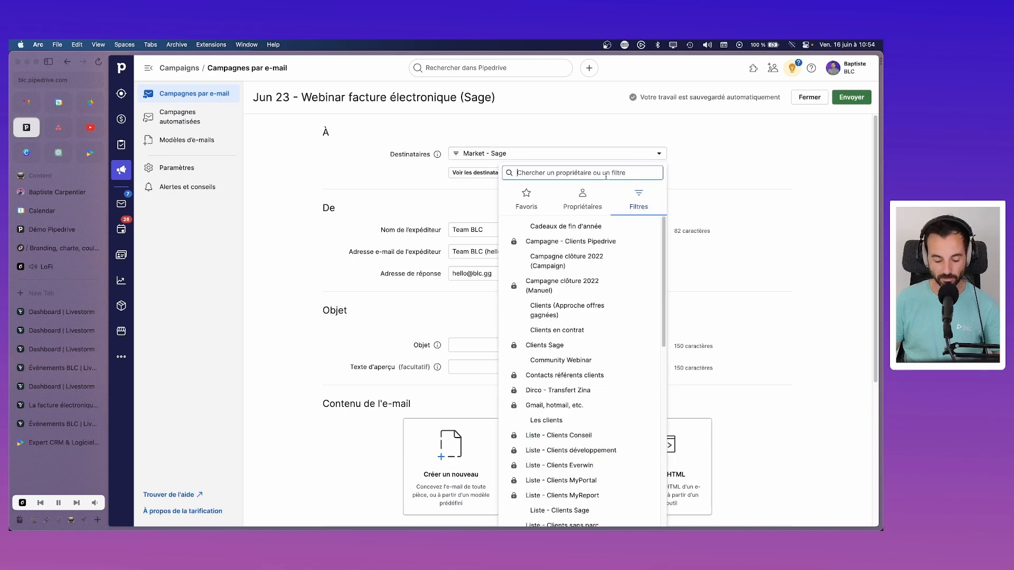
text(sage)
click(650, 241)
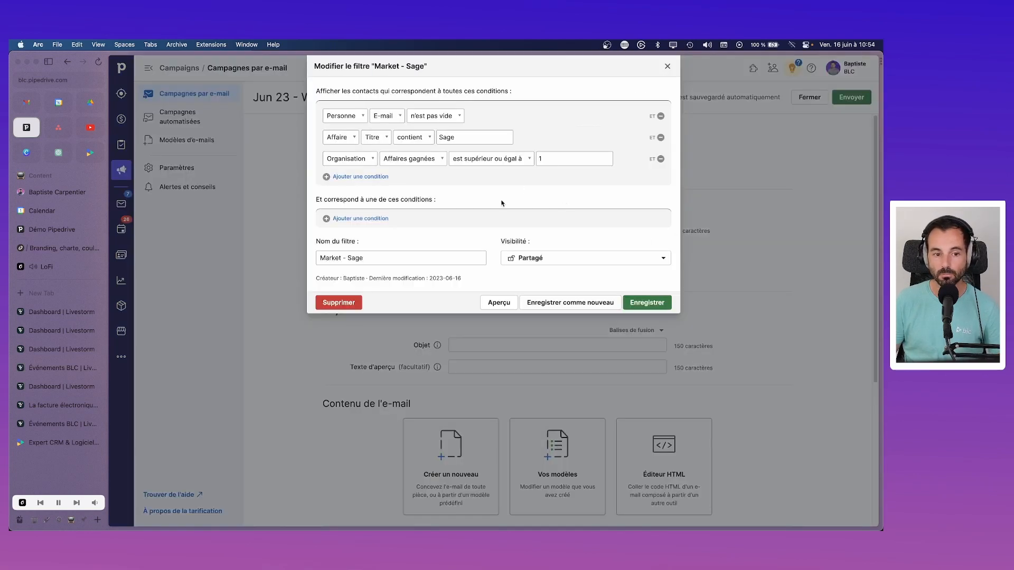
text(Clients)
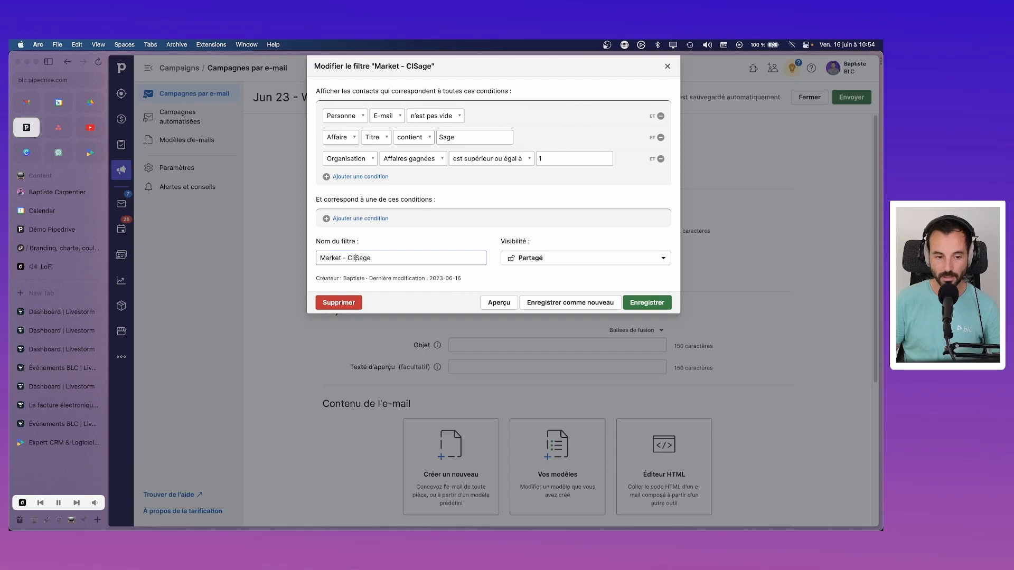
click(662, 300)
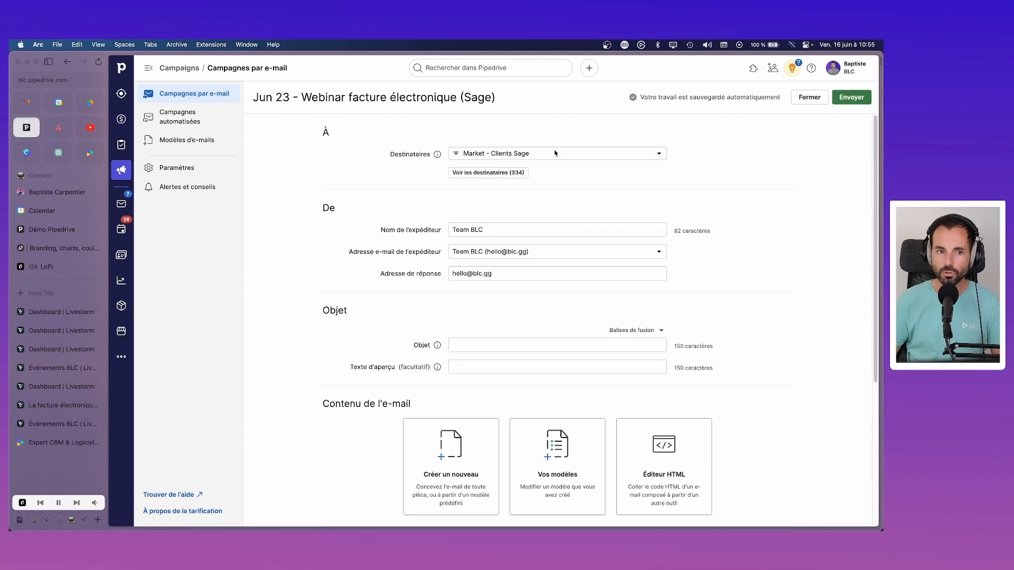
Step: Open the Campagne ECF 2023 report from the campaigns list and review its sending details
click(172, 100)
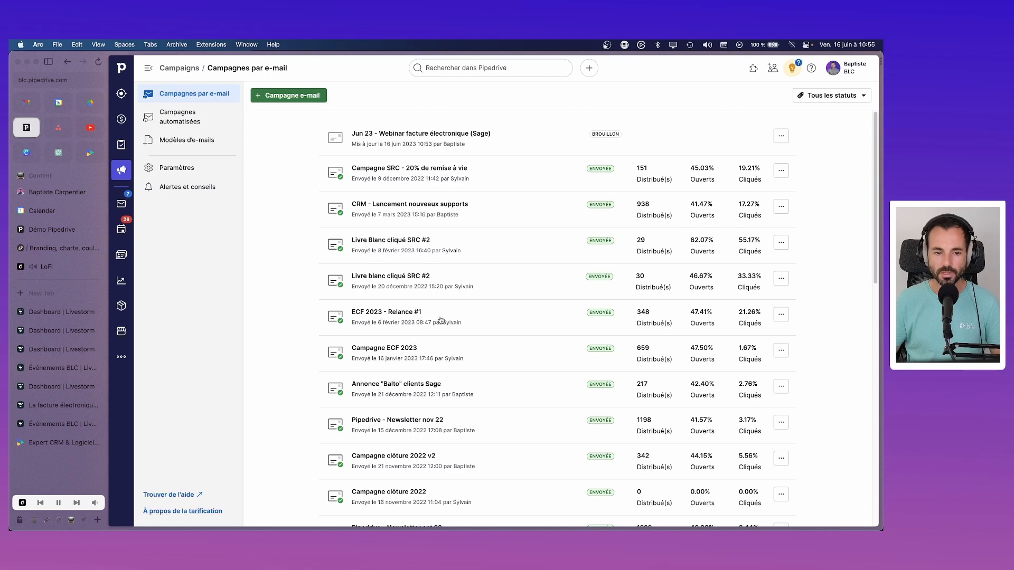
scroll(441, 320, down, 1)
scroll(441, 321, down, 1)
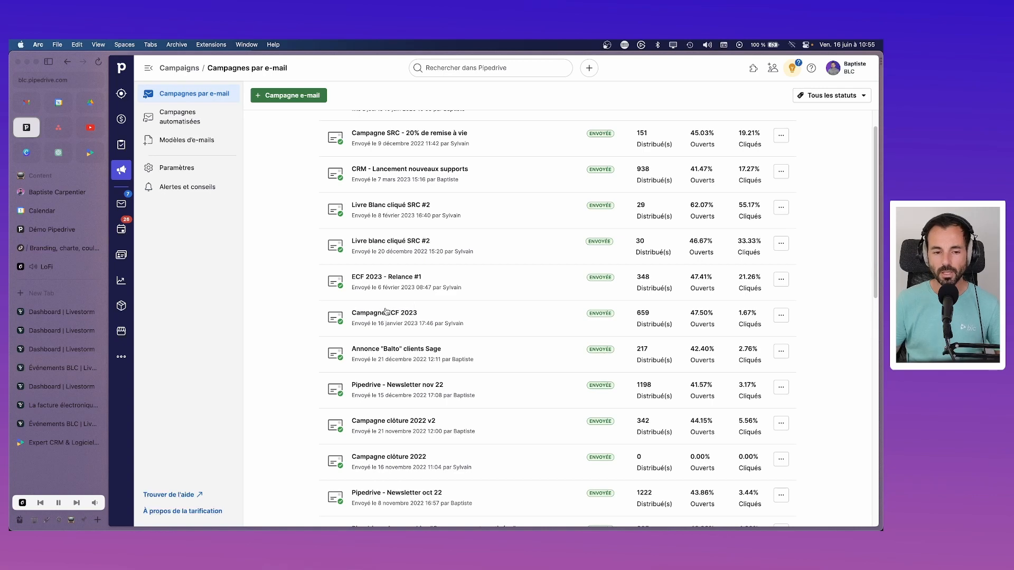
click(388, 316)
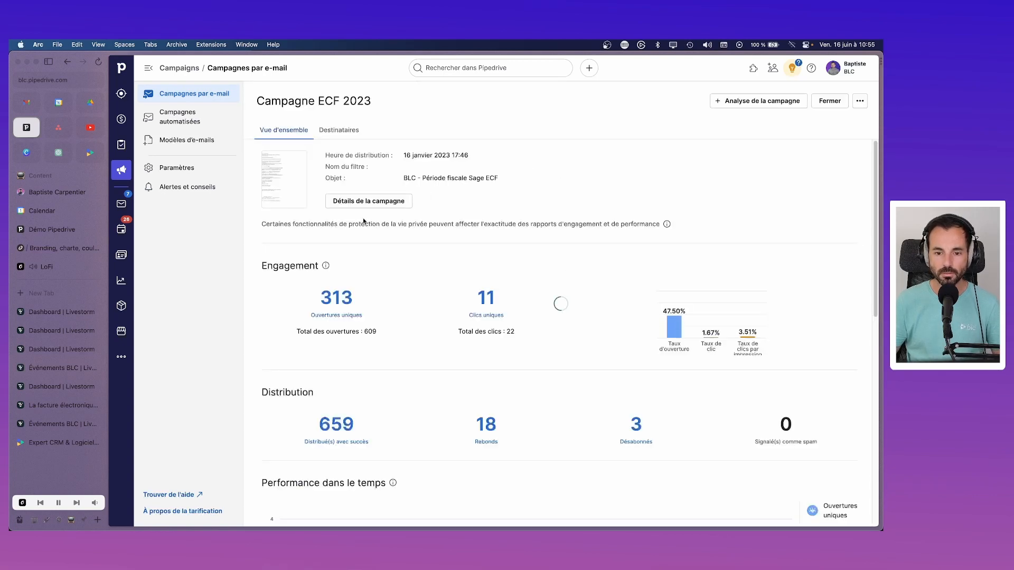
click(370, 202)
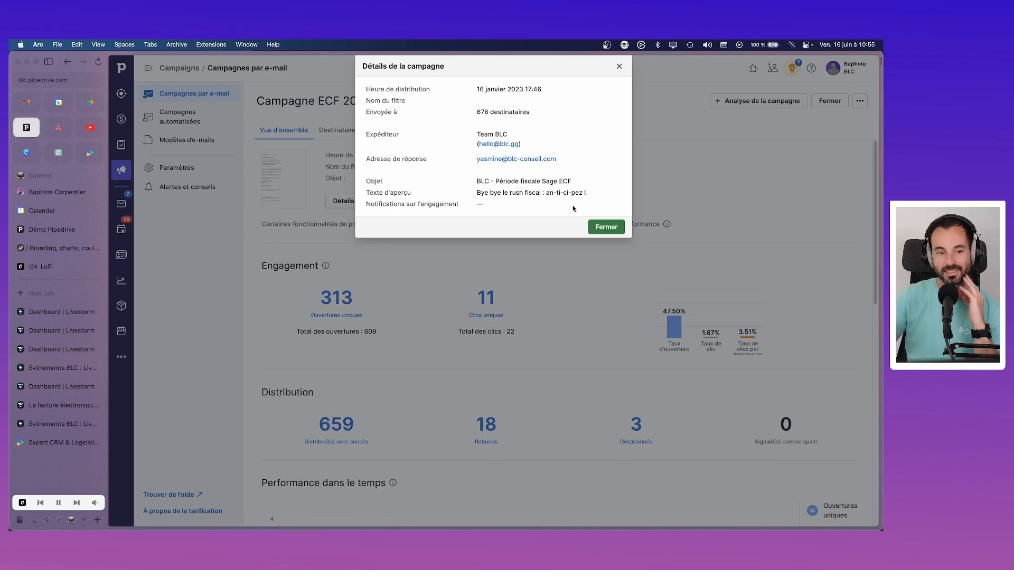
click(619, 66)
scroll(552, 267, down, 10)
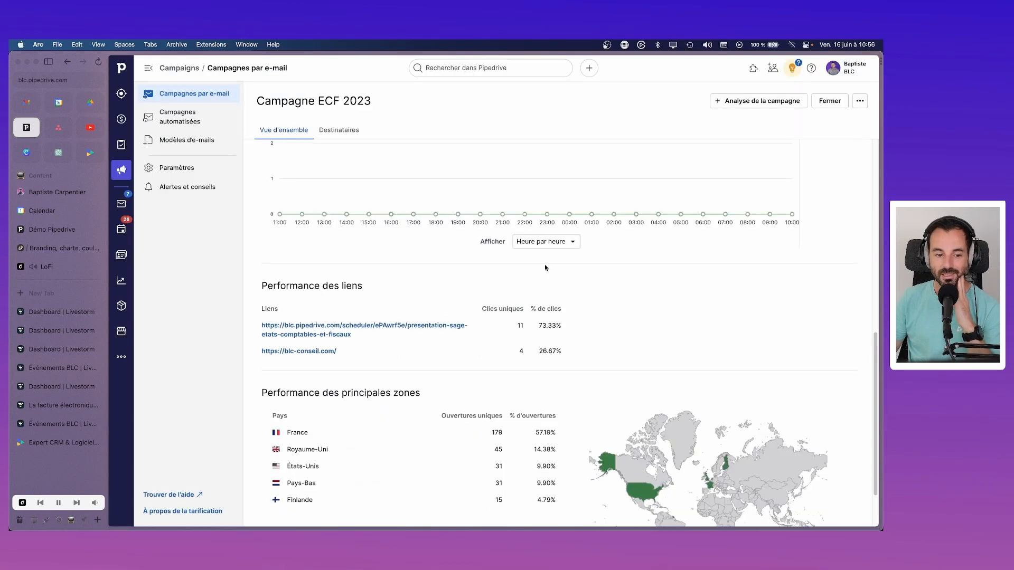
scroll(544, 307, up, 10)
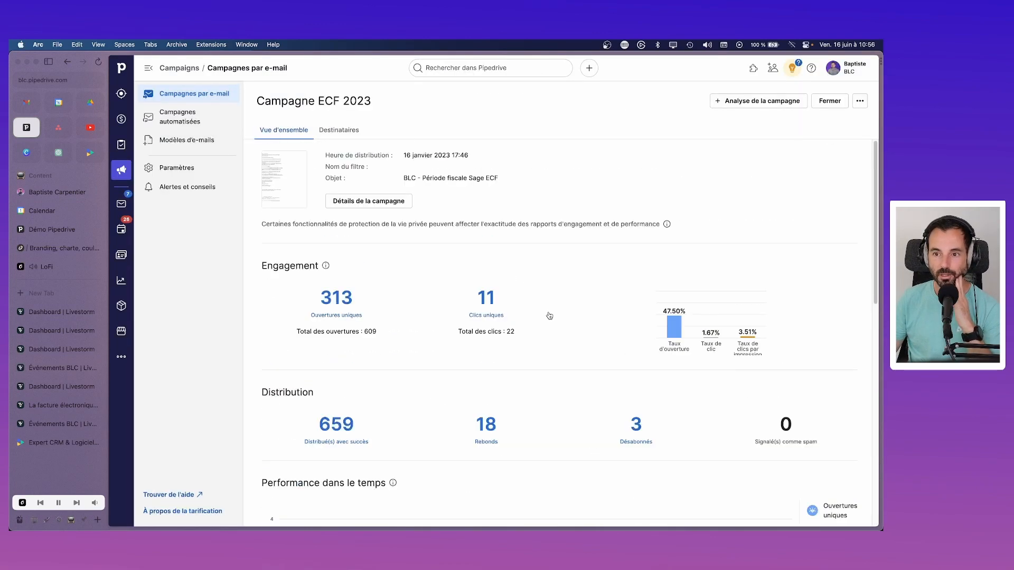
Step: Duplicate Campagne ECF 2023 and return to the list to find the copy
click(859, 102)
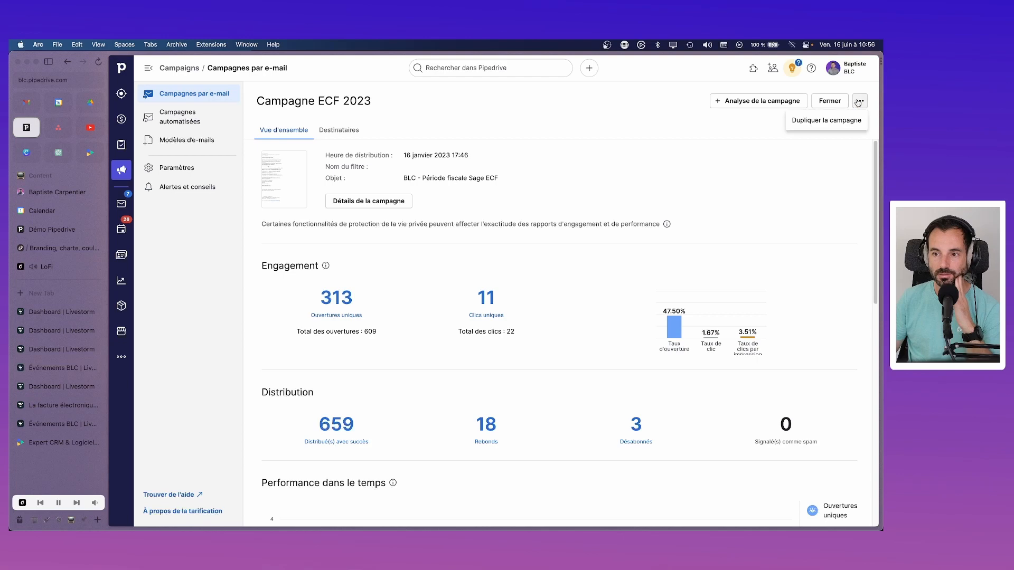
click(831, 122)
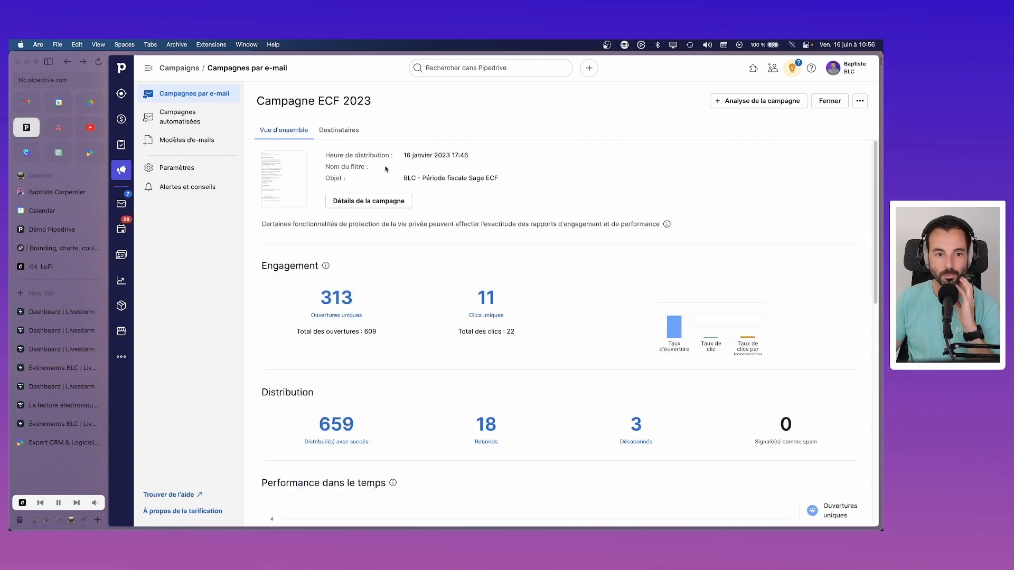
click(182, 96)
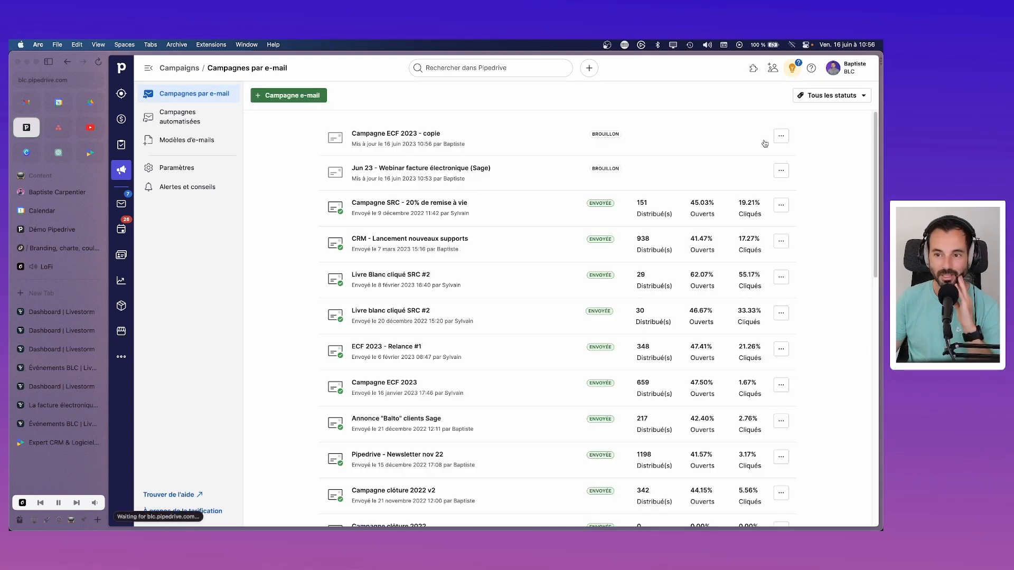
click(781, 136)
click(764, 182)
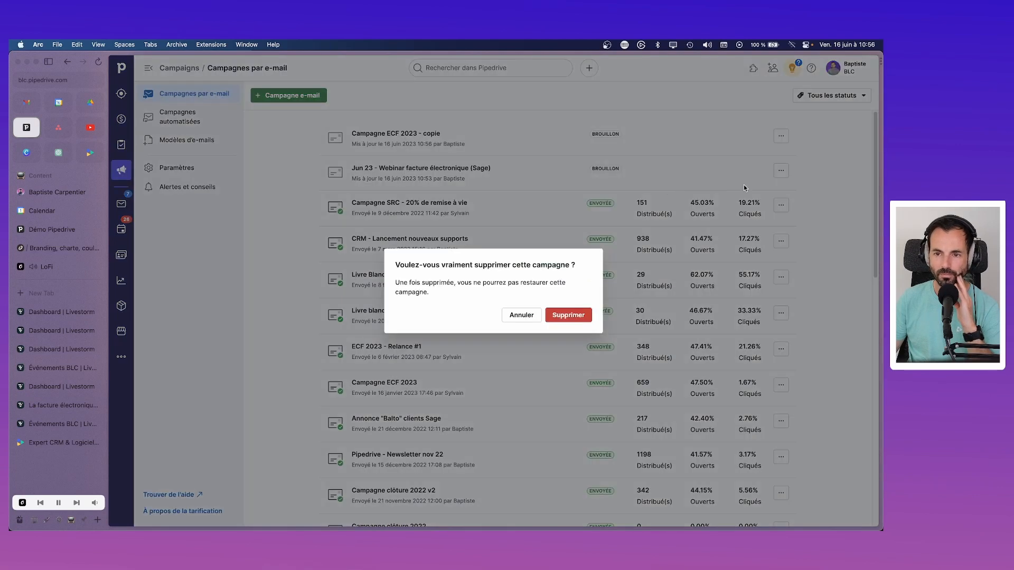
click(569, 315)
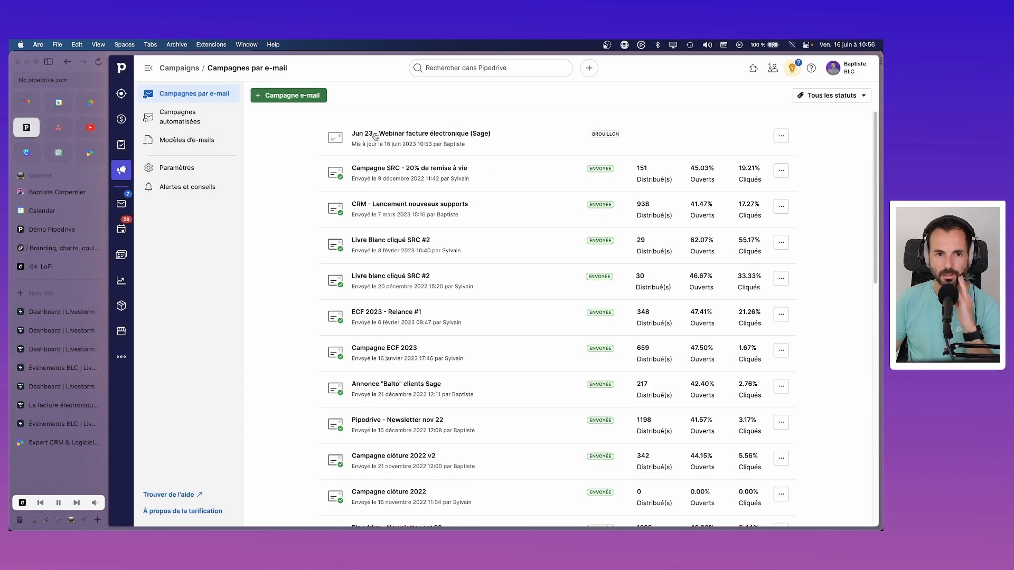
click(397, 152)
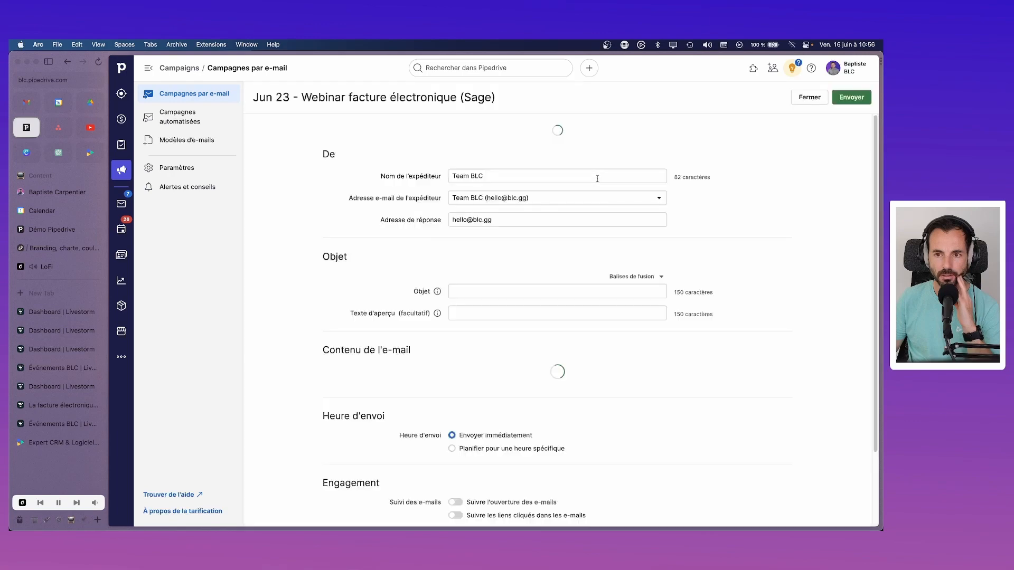
click(571, 147)
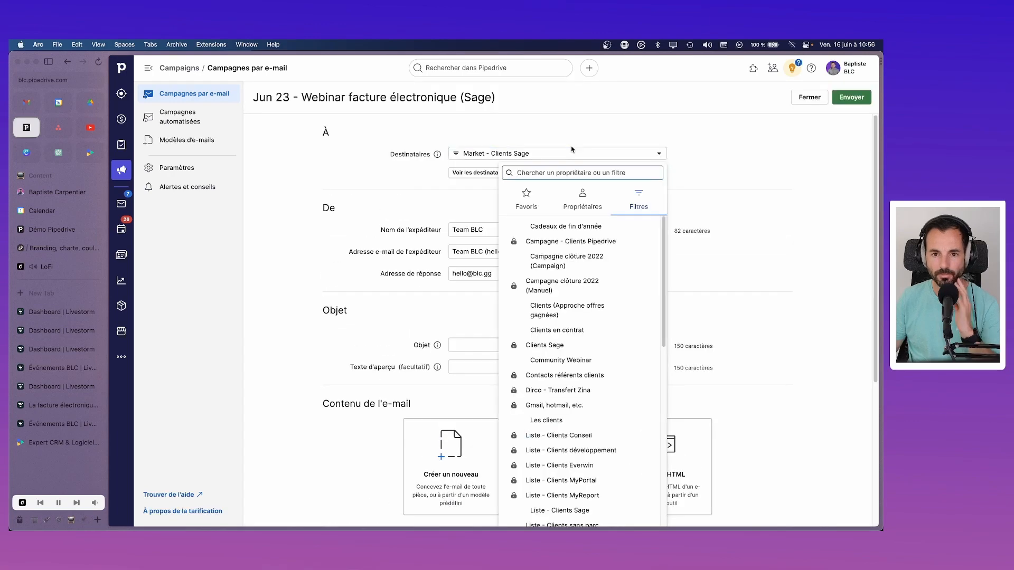
text(sage)
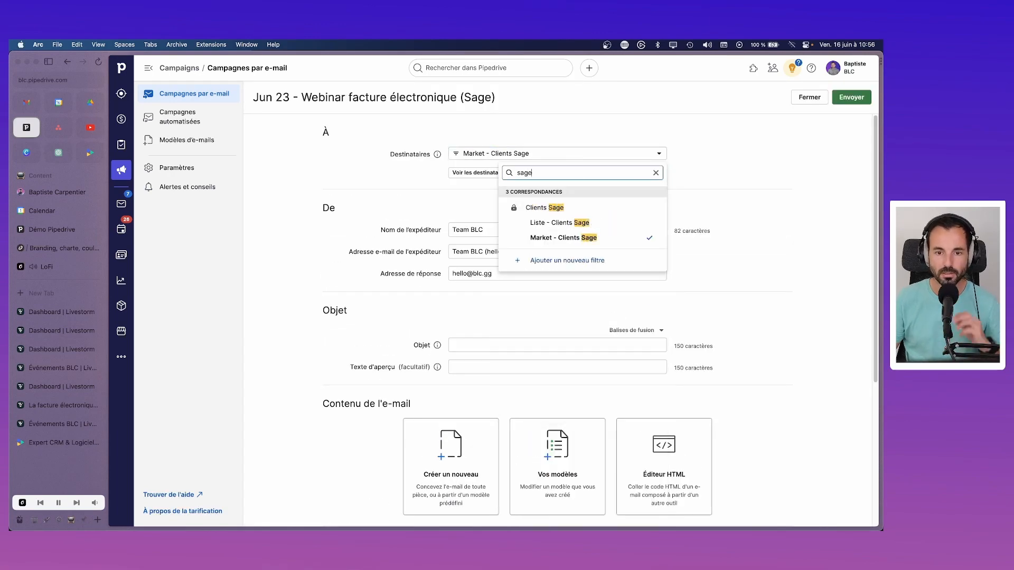
click(650, 209)
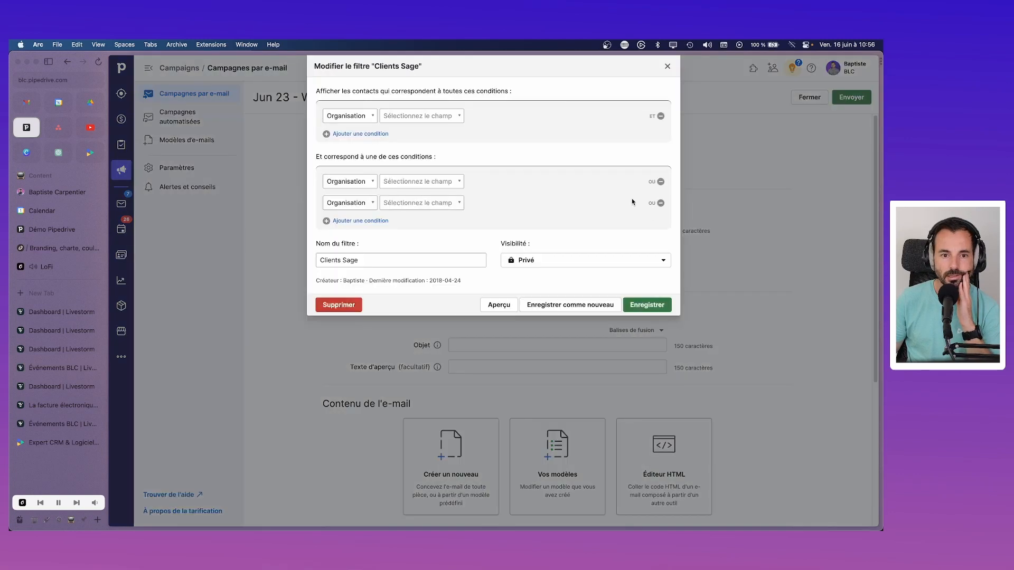
click(668, 66)
click(637, 157)
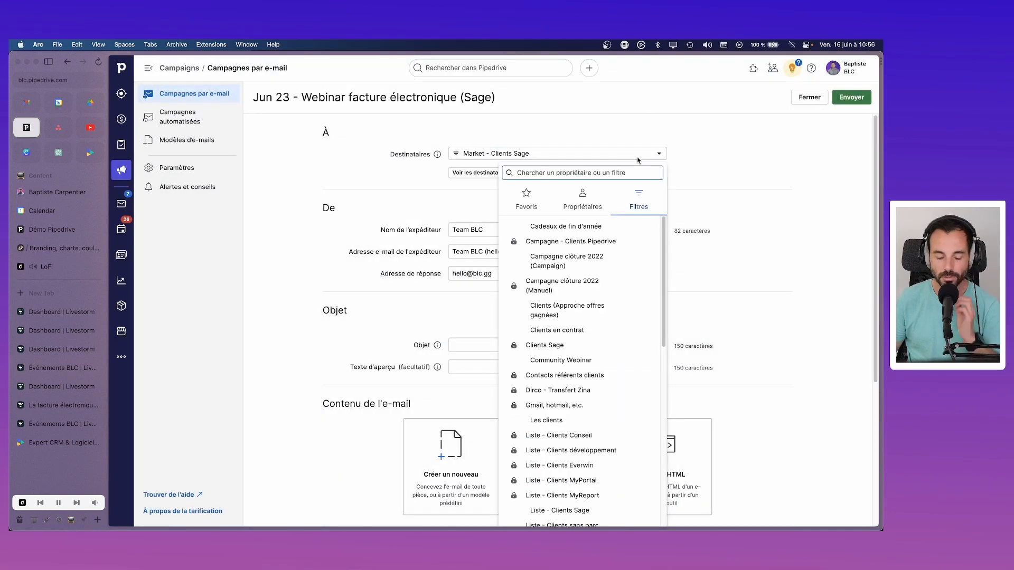
text(sage)
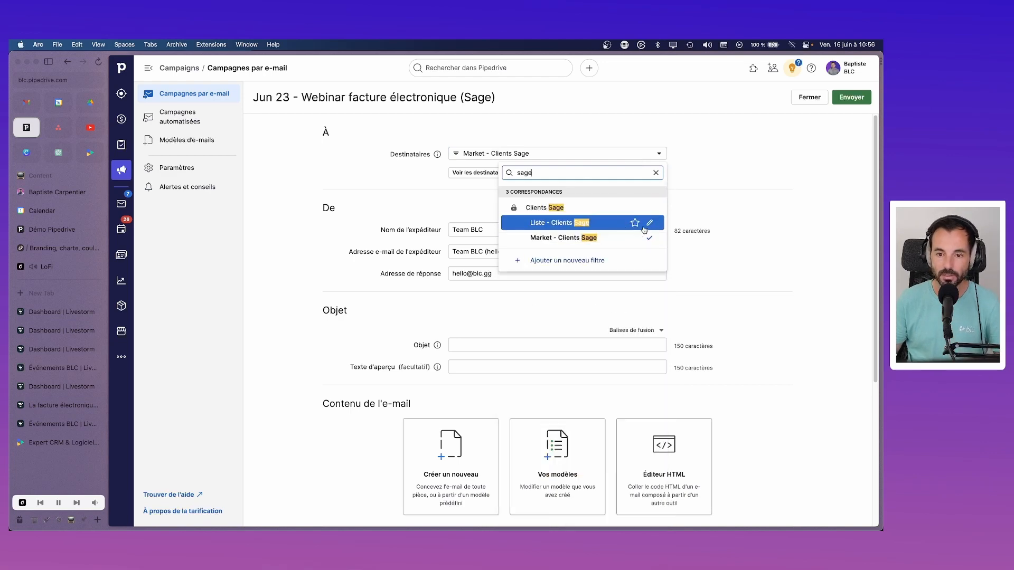
click(650, 222)
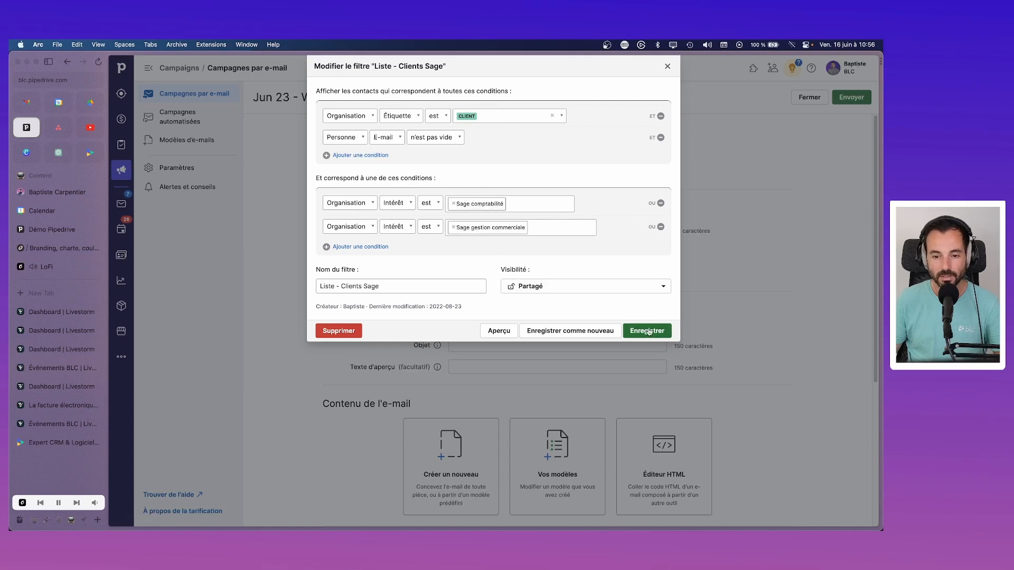
click(668, 67)
click(555, 154)
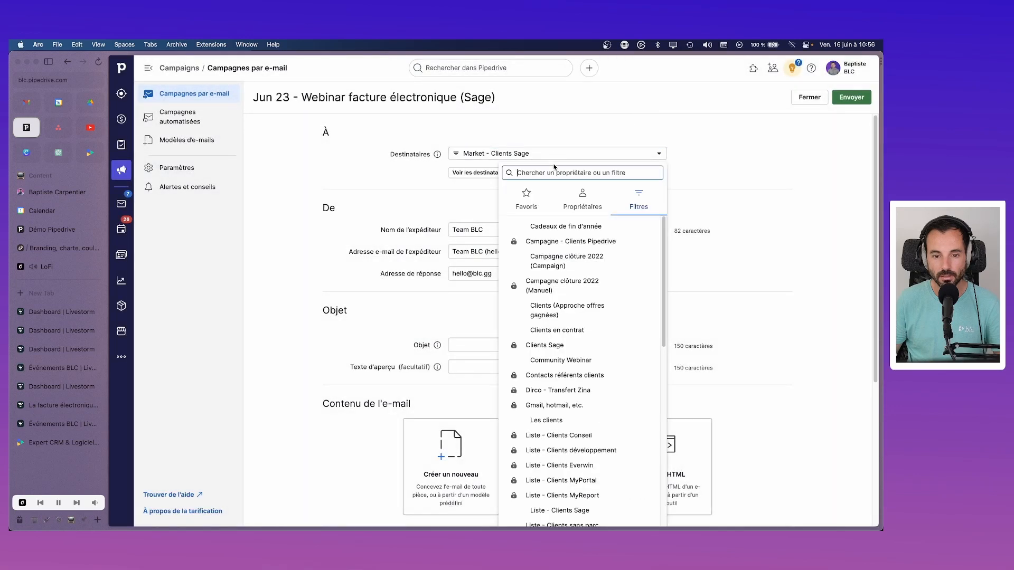
text(s Sage)
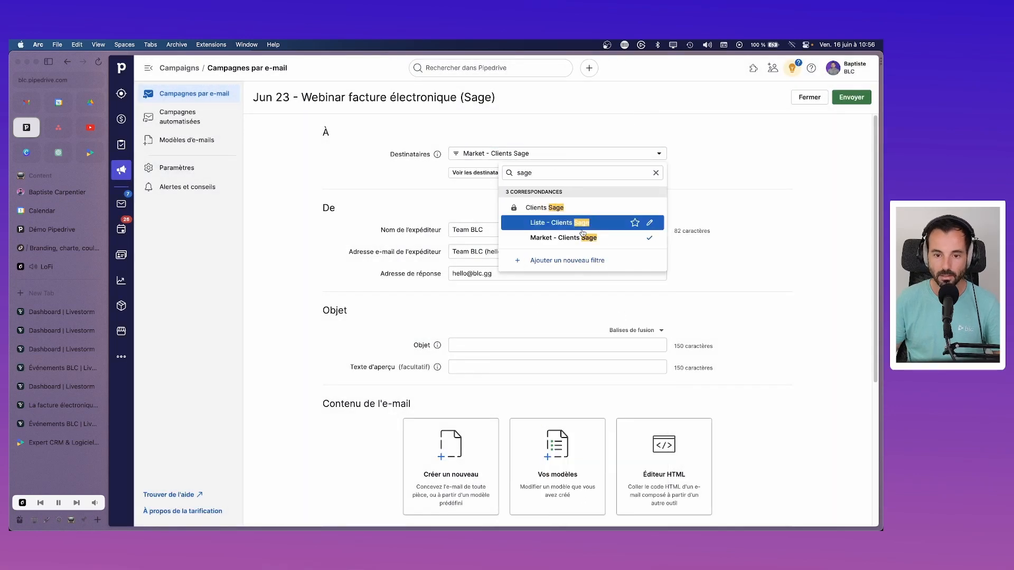
click(581, 224)
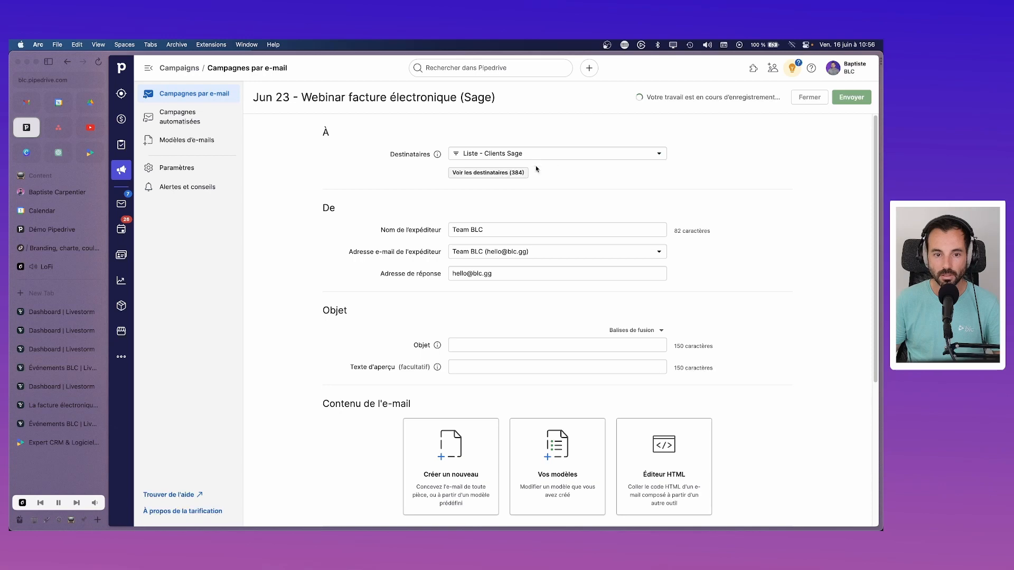
click(578, 154)
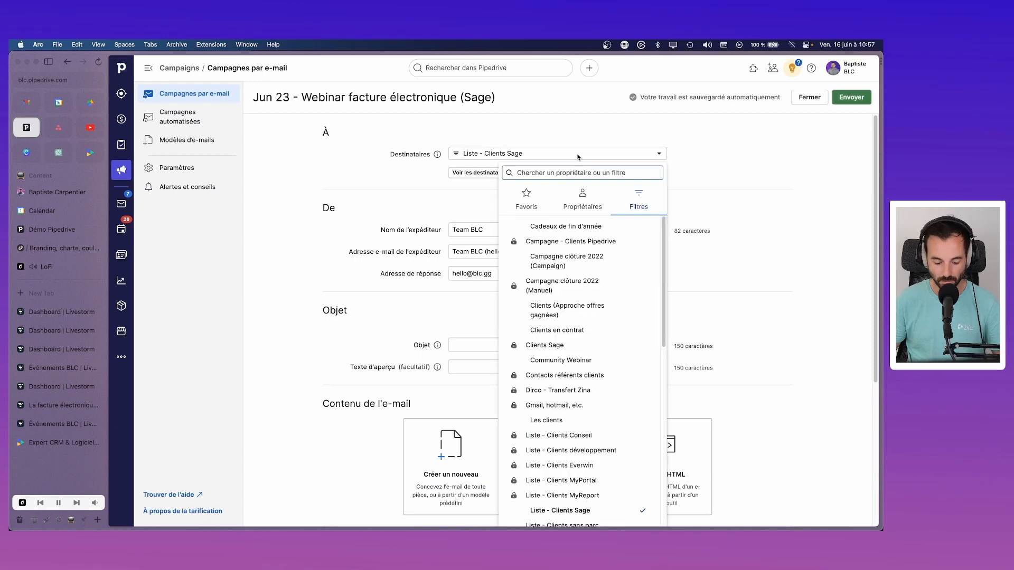
text(mark)
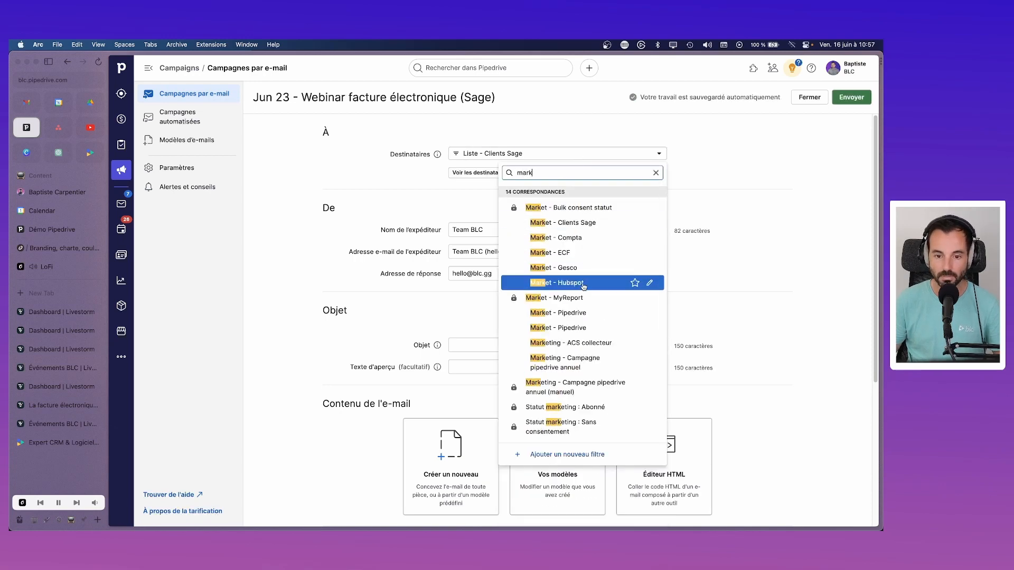
click(584, 222)
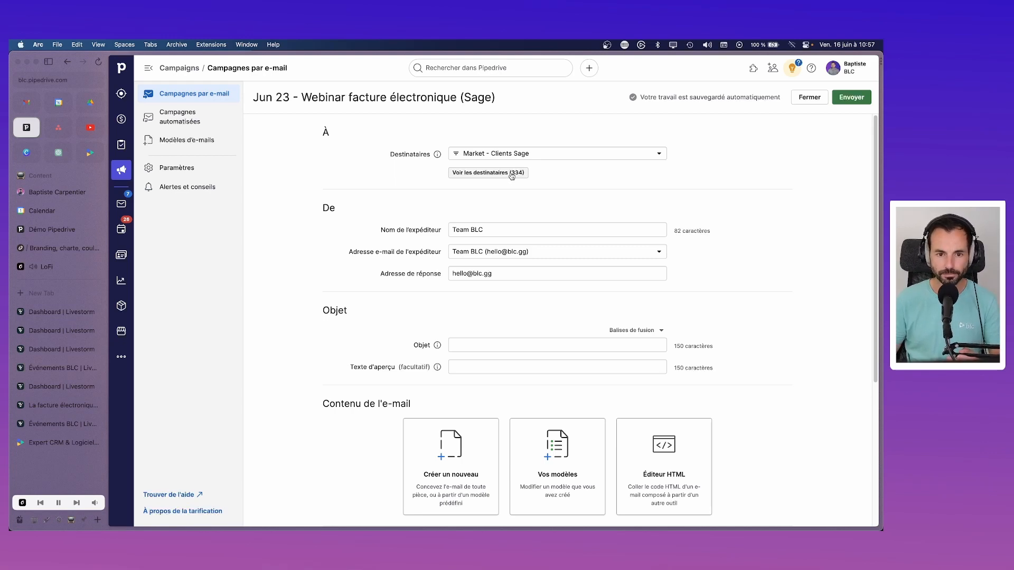
Step: Try the personal account as sender and replace the reply-to with the company's generic address
click(510, 231)
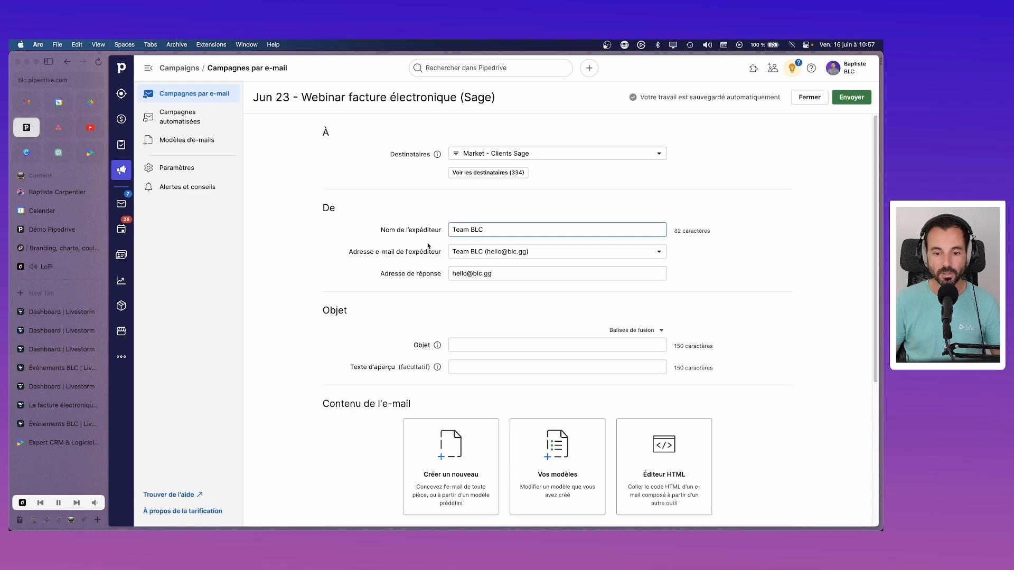
drag(495, 229, 431, 222)
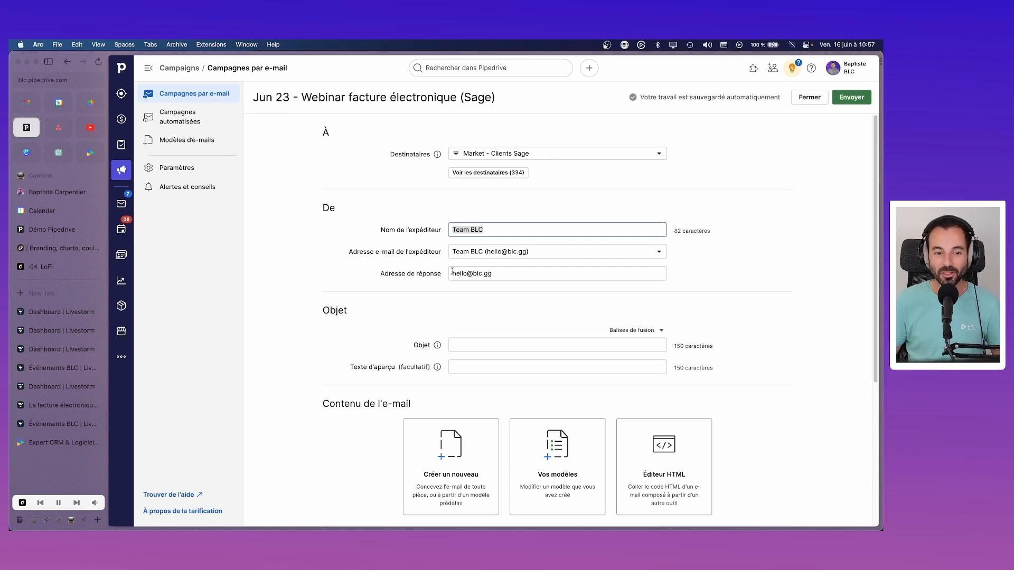
click(575, 257)
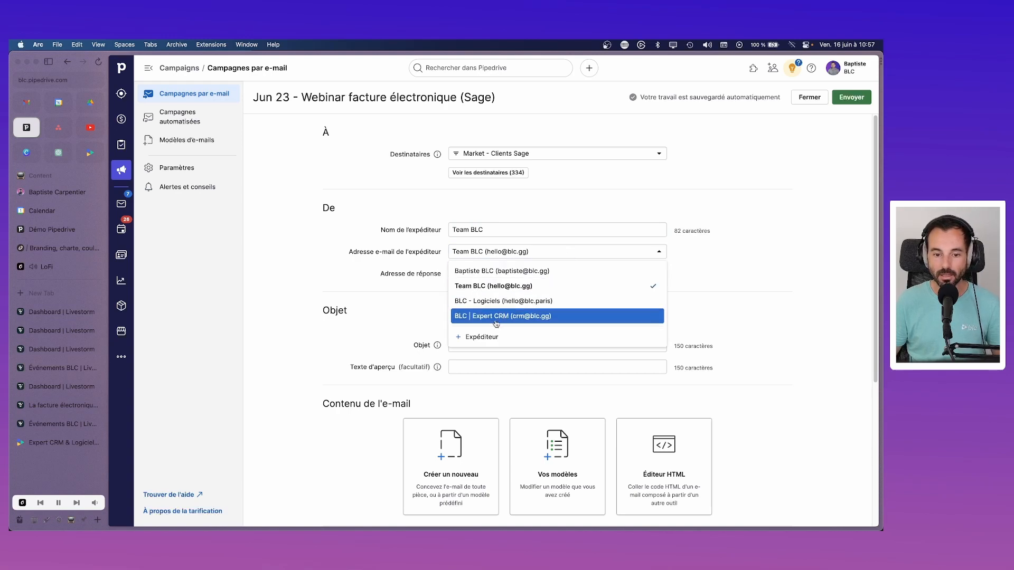
click(496, 272)
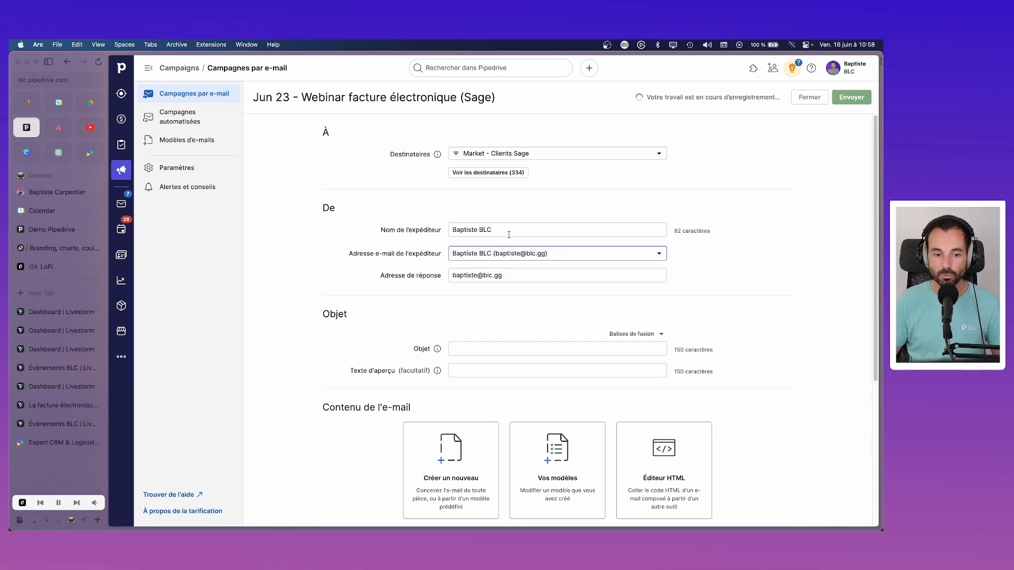
triple_click(478, 275)
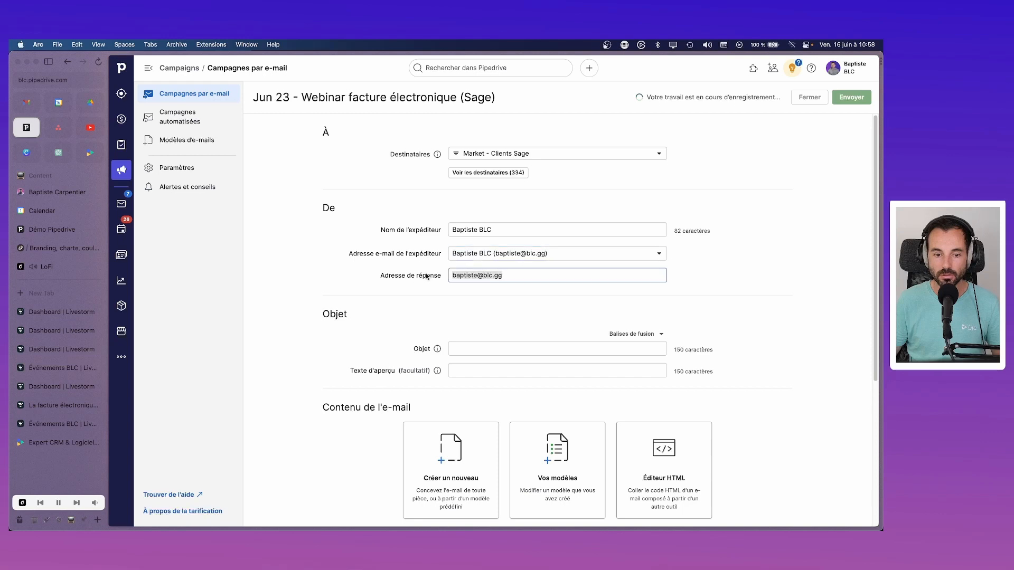
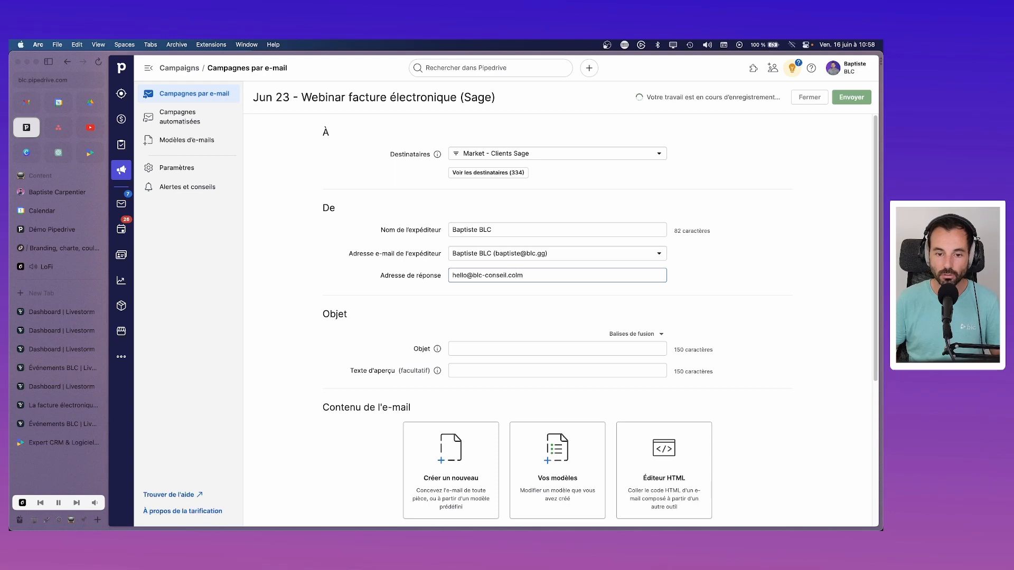
Step: Set the sender back to Team BLC and rename the sender to a colleague's name plus BLC
click(579, 253)
click(515, 287)
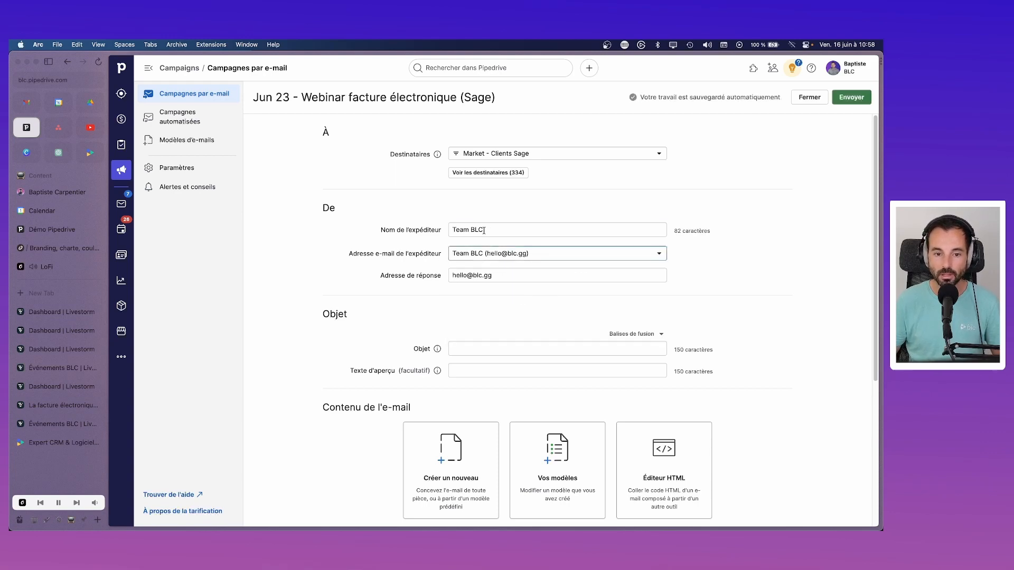
triple_click(475, 230)
text(Sylvain)
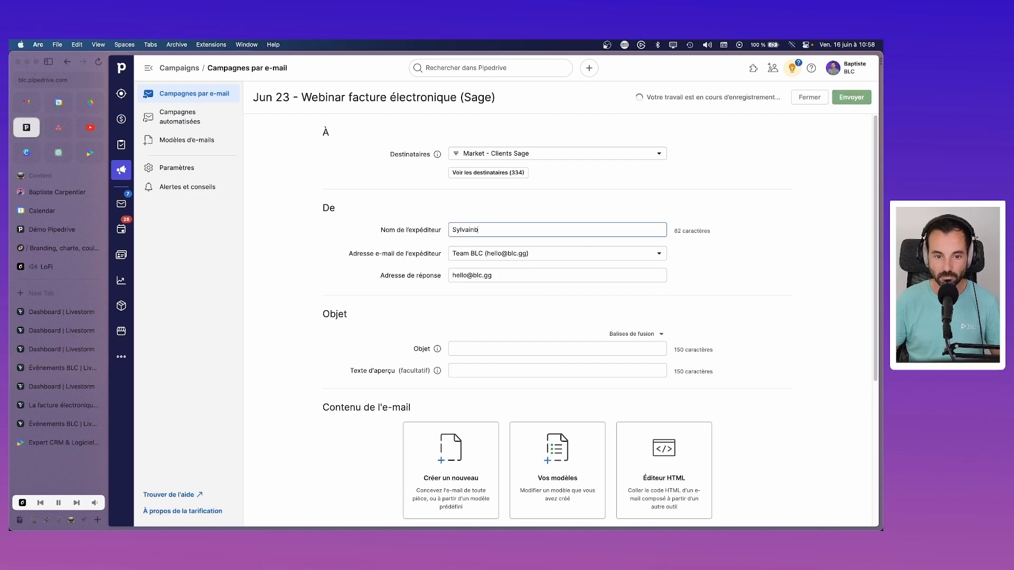
text( BLC)
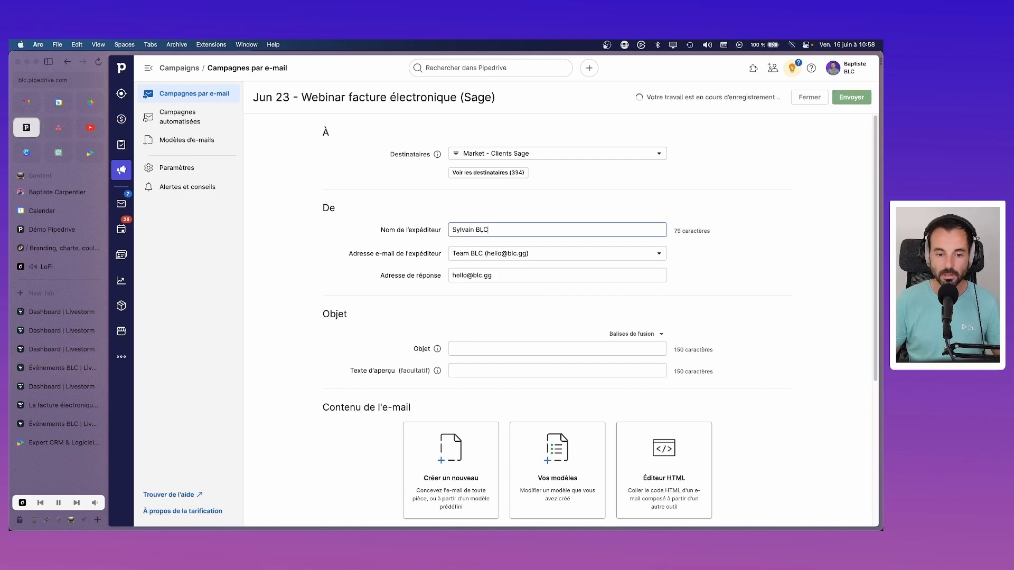
scroll(594, 260, down, 2)
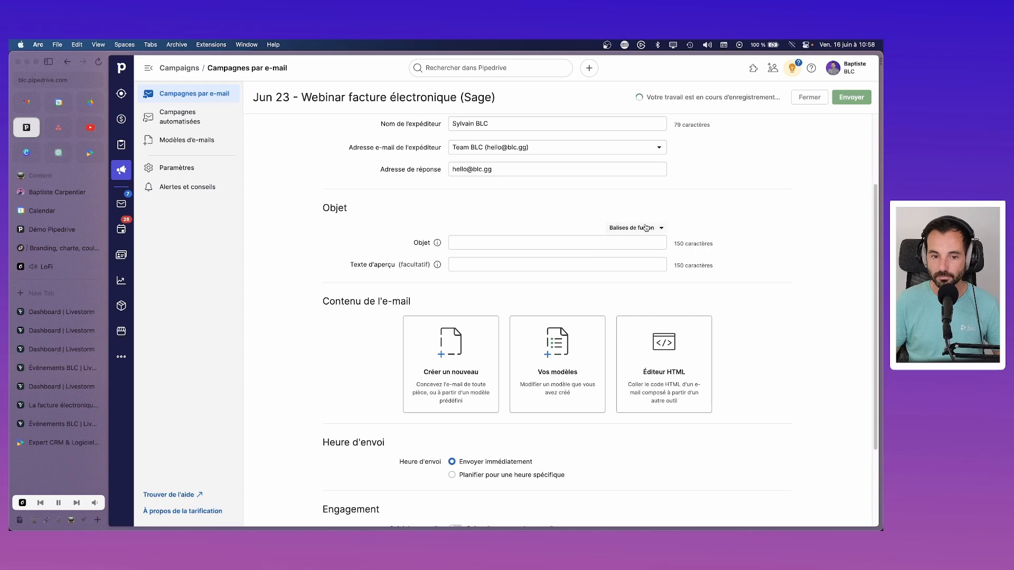
Step: Write a subject of organisation name tag plus 'Webinar facture électronique autour de Sage 100'
click(477, 239)
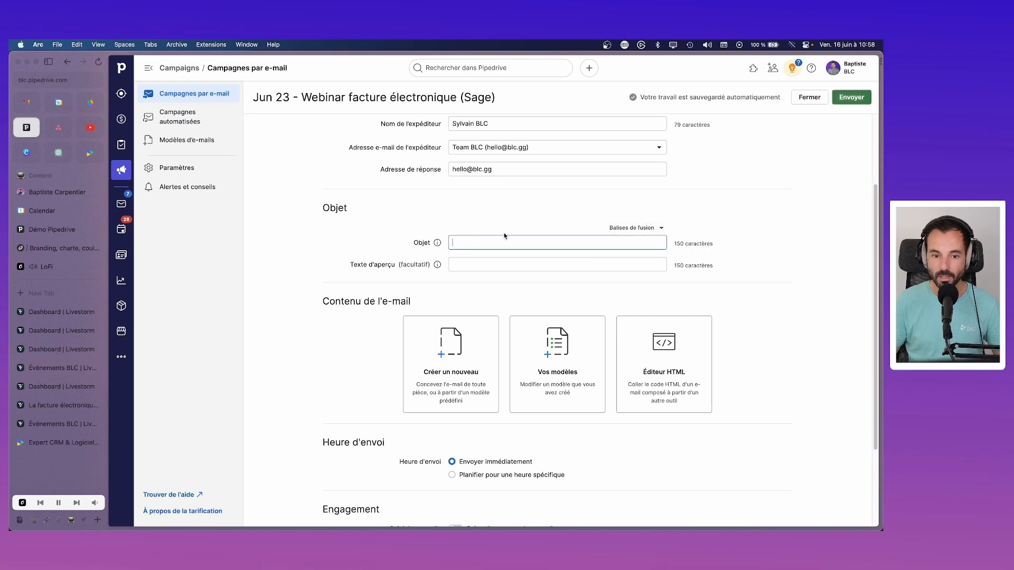
click(661, 229)
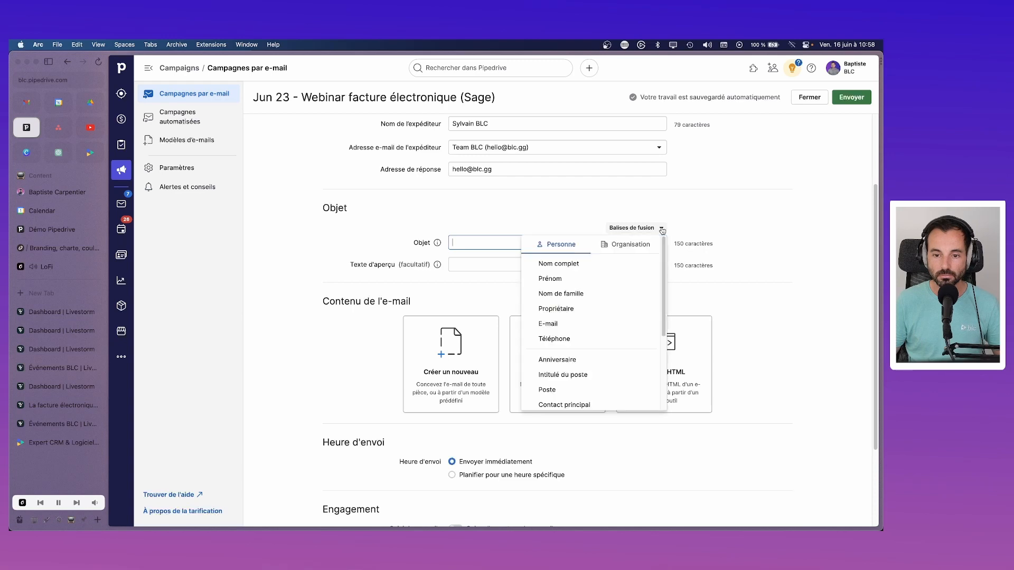
click(624, 244)
click(549, 263)
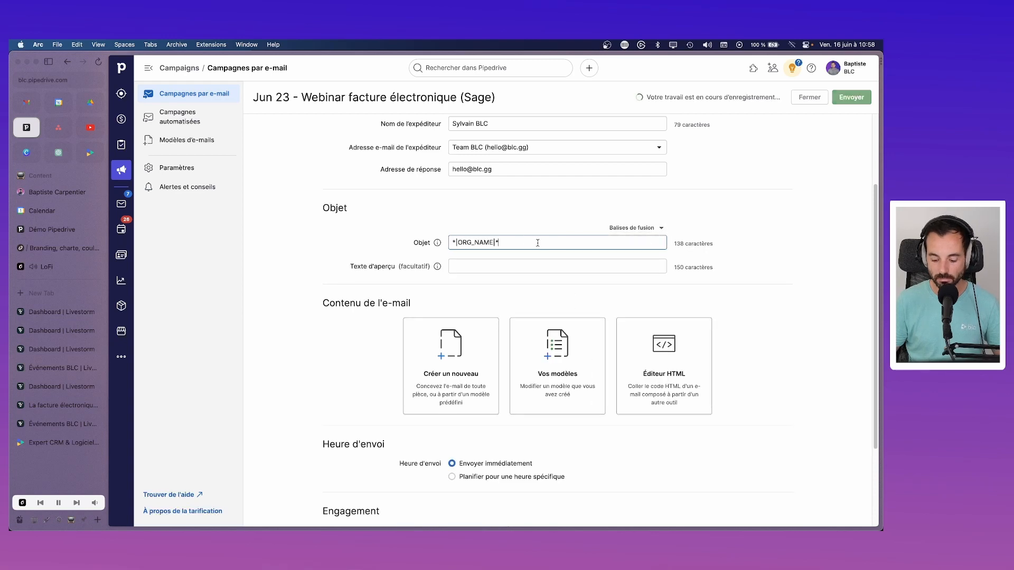
text(- Tout s)
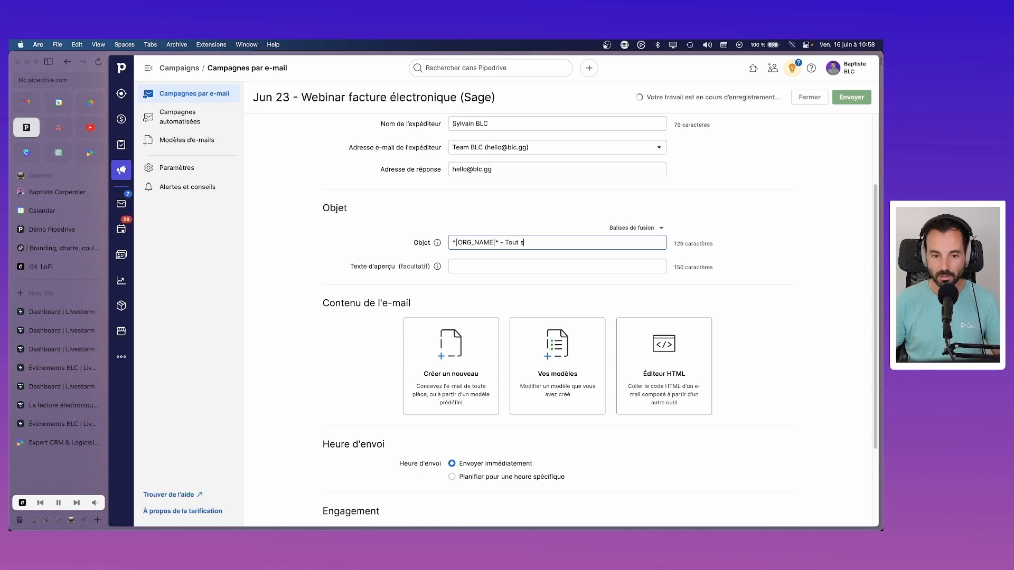
text(avoir sur la )
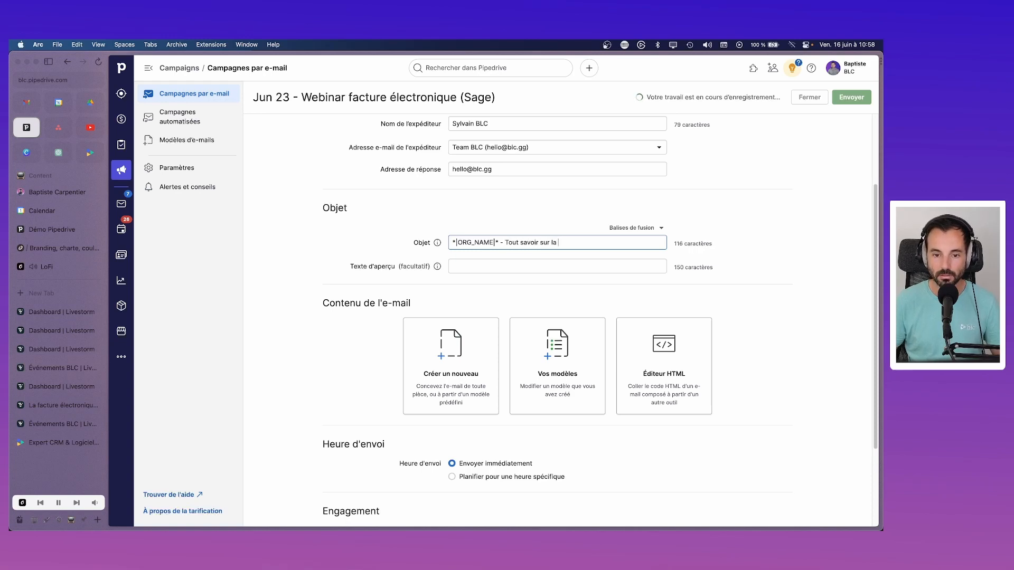
text(facture électero)
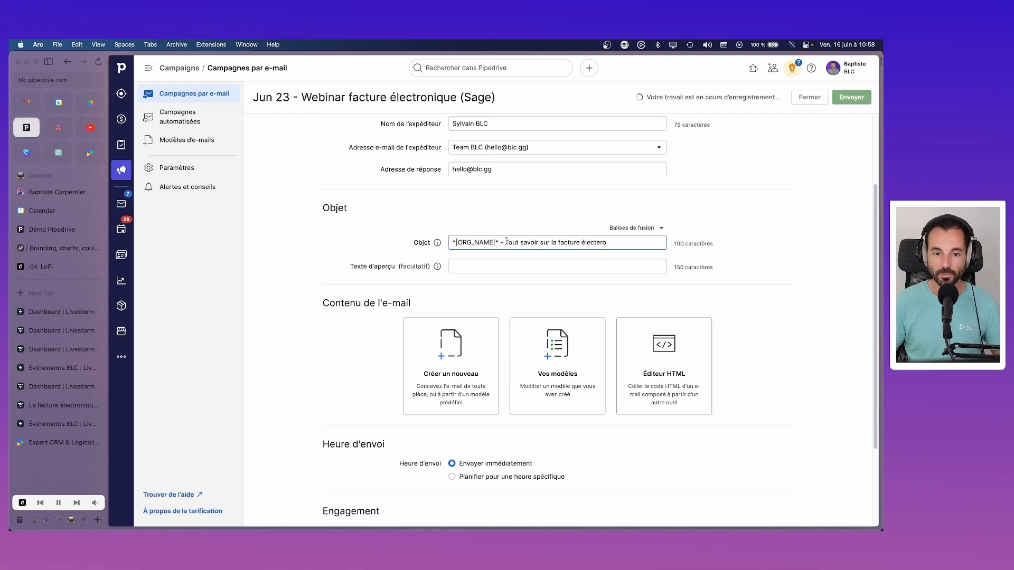
drag(607, 243, 505, 242)
text(We)
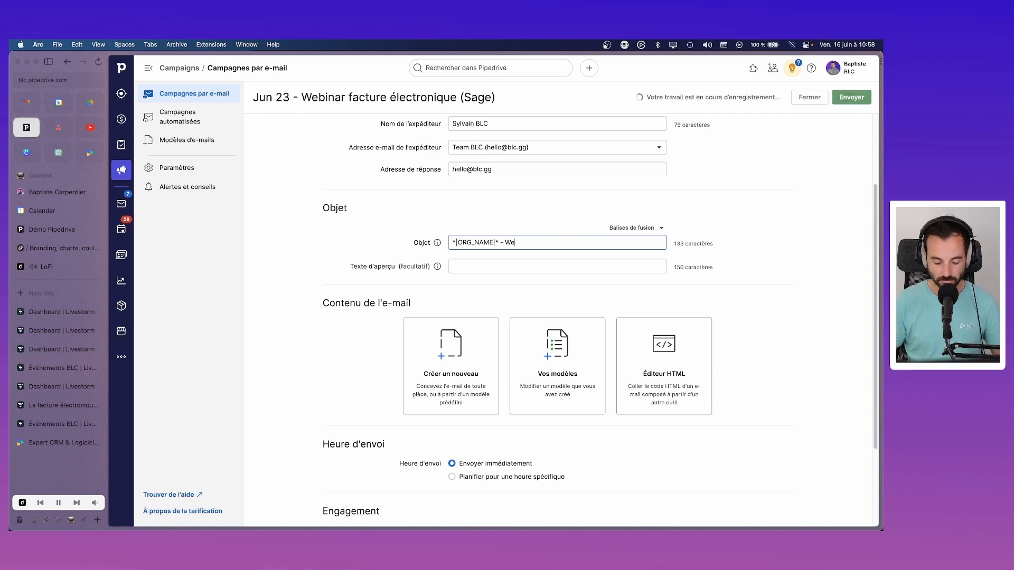
text(binar facture)
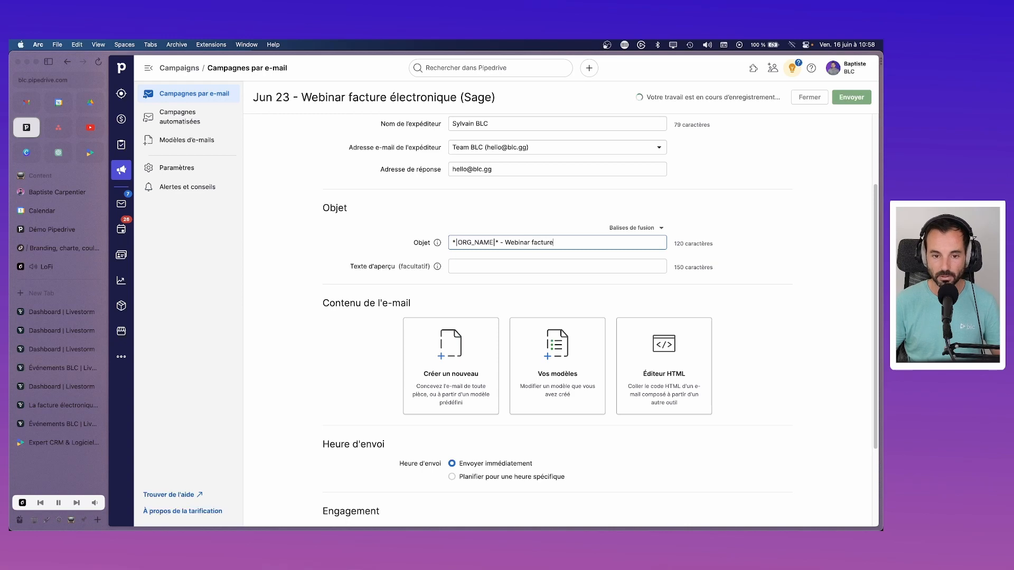
text( électronique autour de Qaghe)
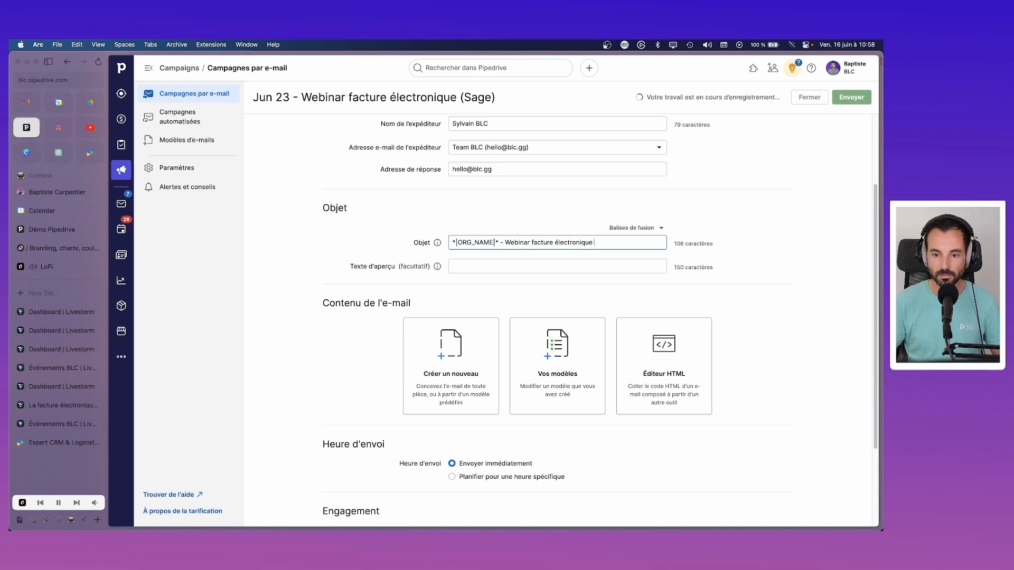
key(BackSpace)
key(BackSpace)
key(BackSpace)
key(BackSpace)
key(BackSpace)
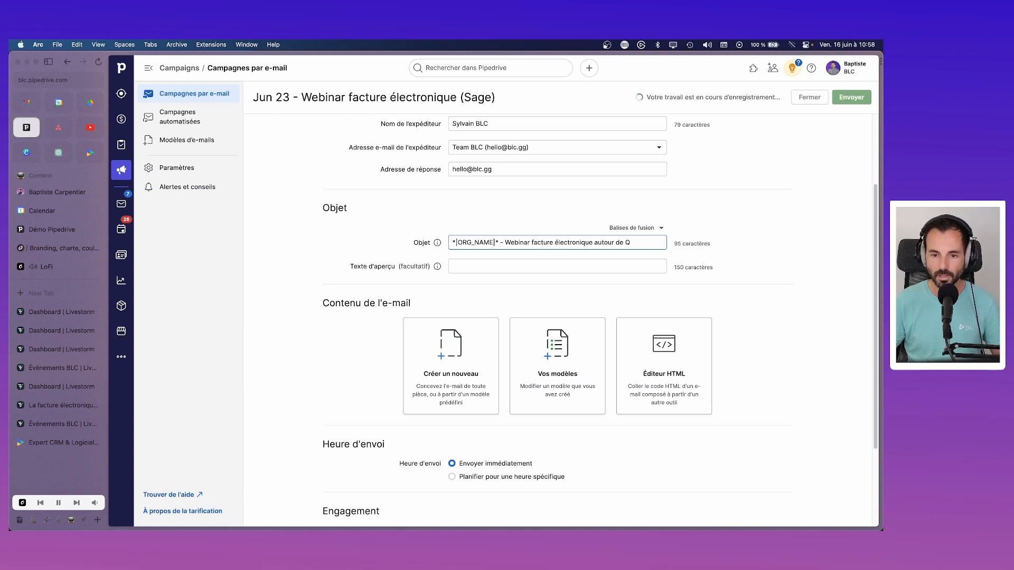
text(Sage 100)
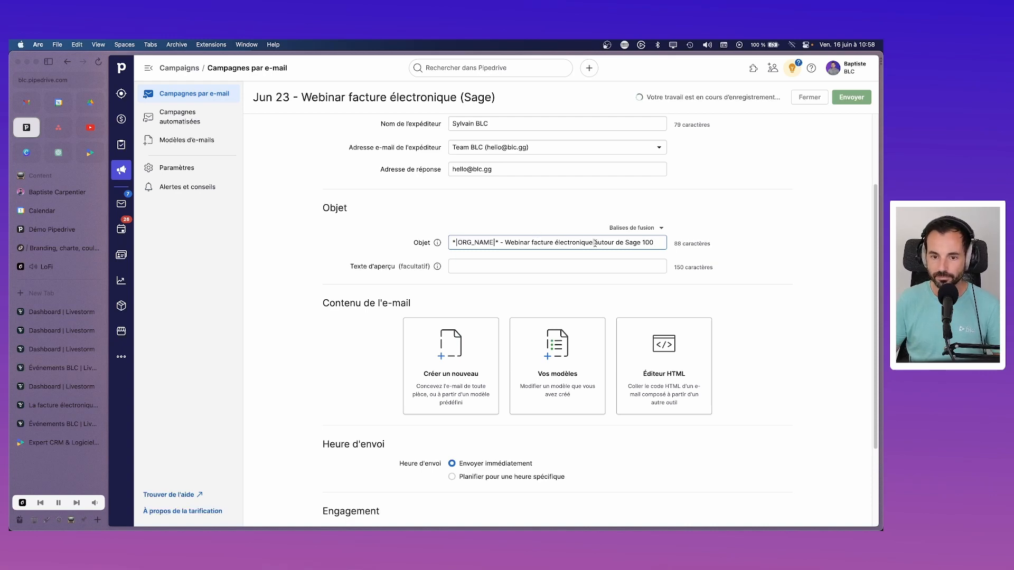
Step: Change the subject ending to 'et Sage 100' and replace the name tag with 'BLC -'
drag(593, 243, 657, 243)
key(BackSpace)
text(e)
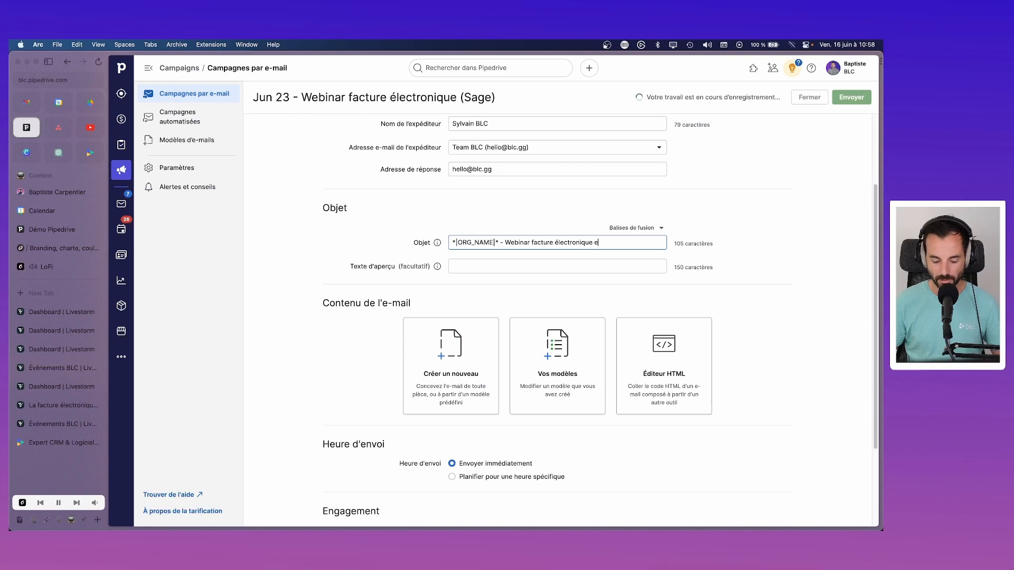
text(t Sage 100)
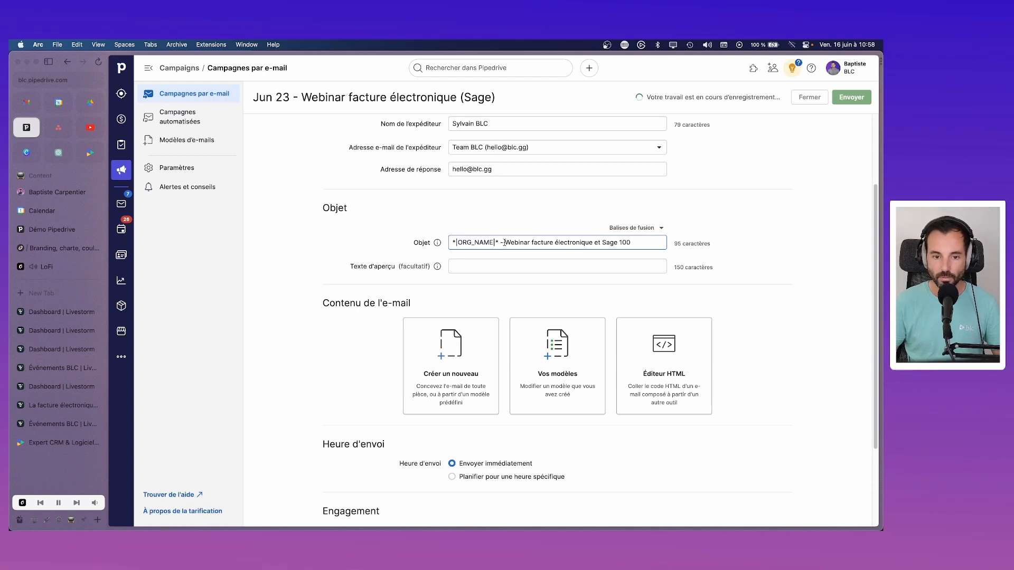
drag(499, 243, 453, 243)
key(BackSpace)
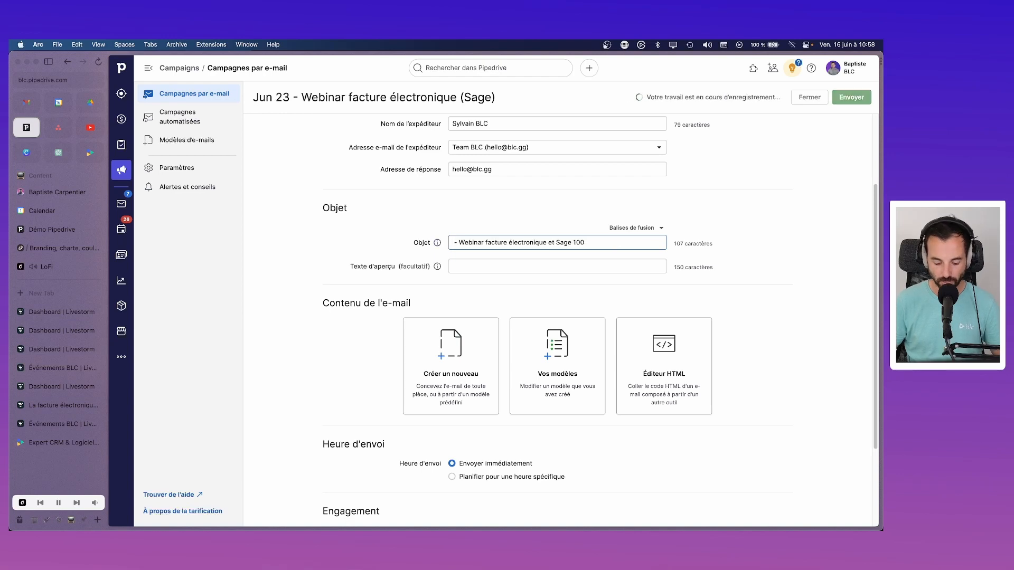
text(BLC)
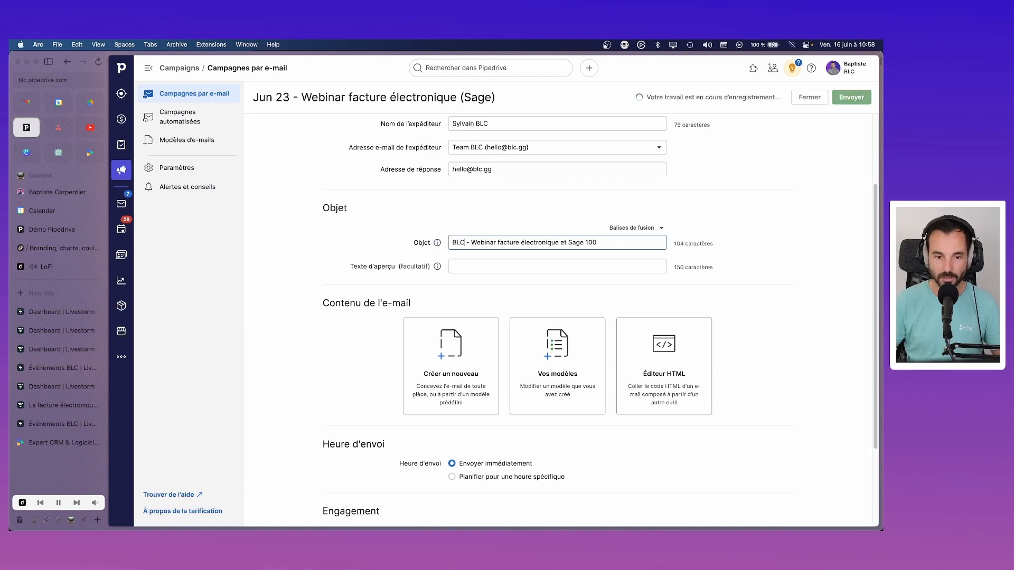
click(482, 264)
Step: Enter the preview text 'Rejoignez-nous le 29 juin pour un webinar autour de la facture électronique dans Sage 100'
text(Rejo)
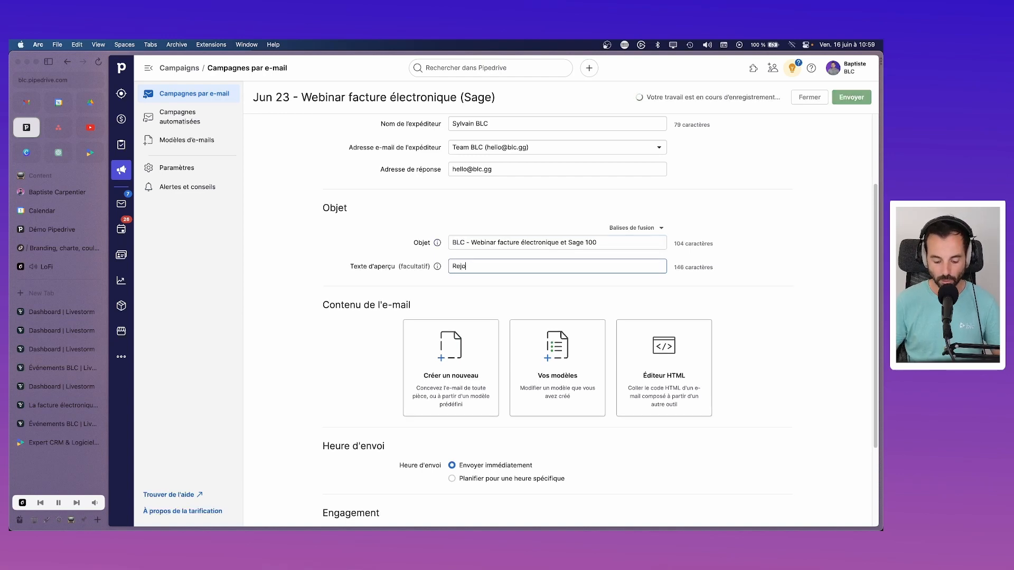
text(ignez-nous le )
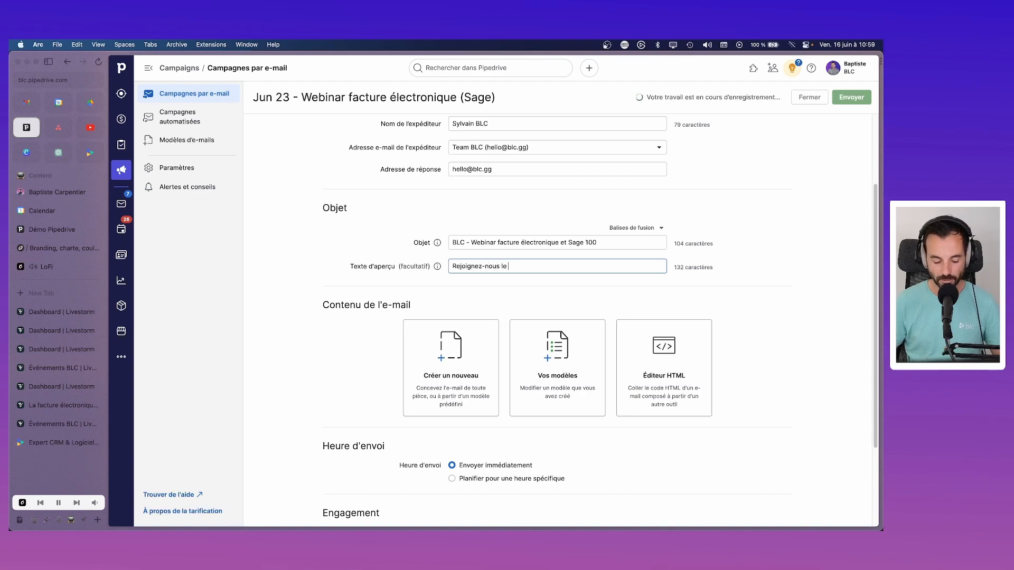
text(29 juil)
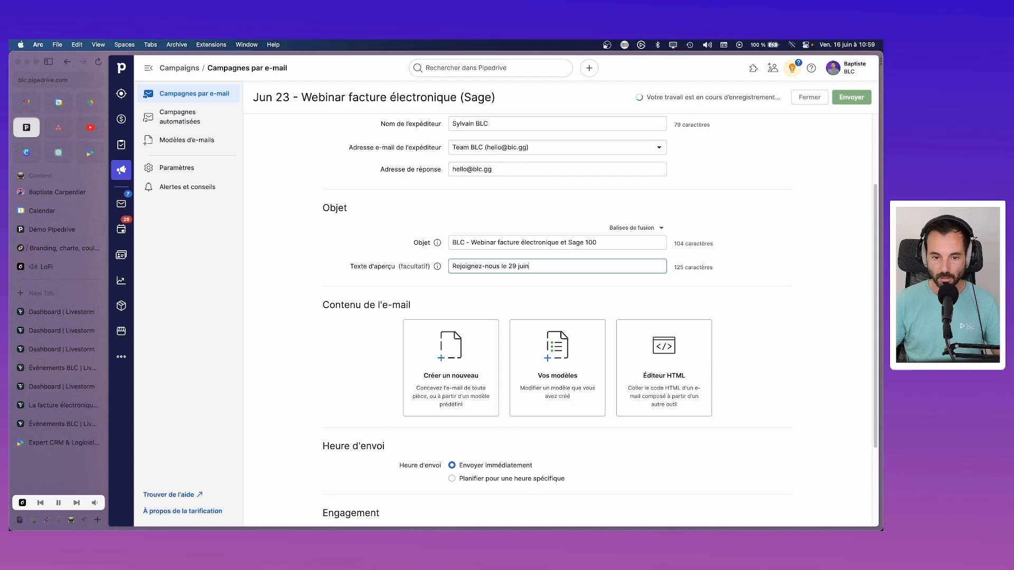
text( pour)
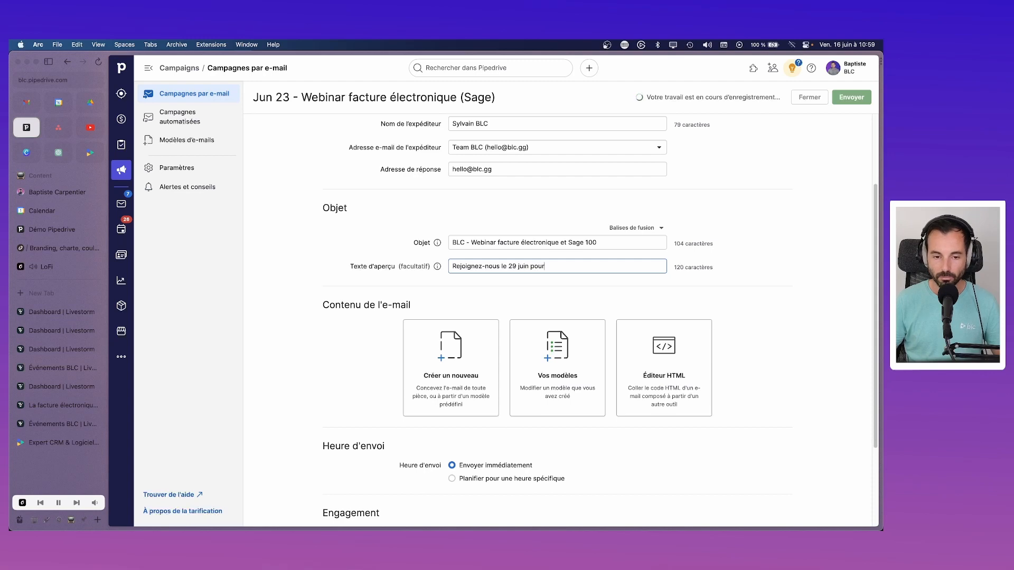
text( un webinar a)
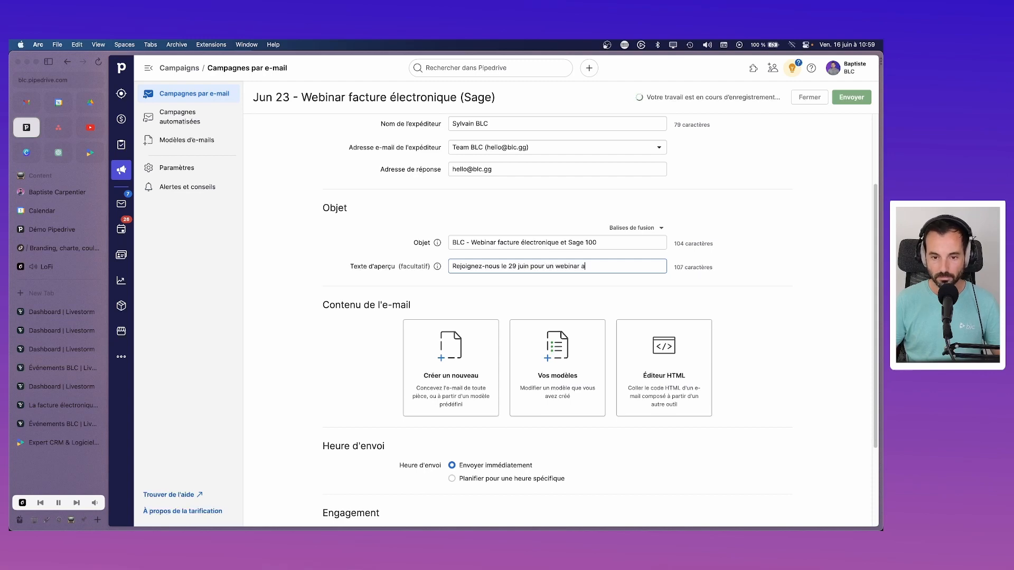
text(utour de la factu)
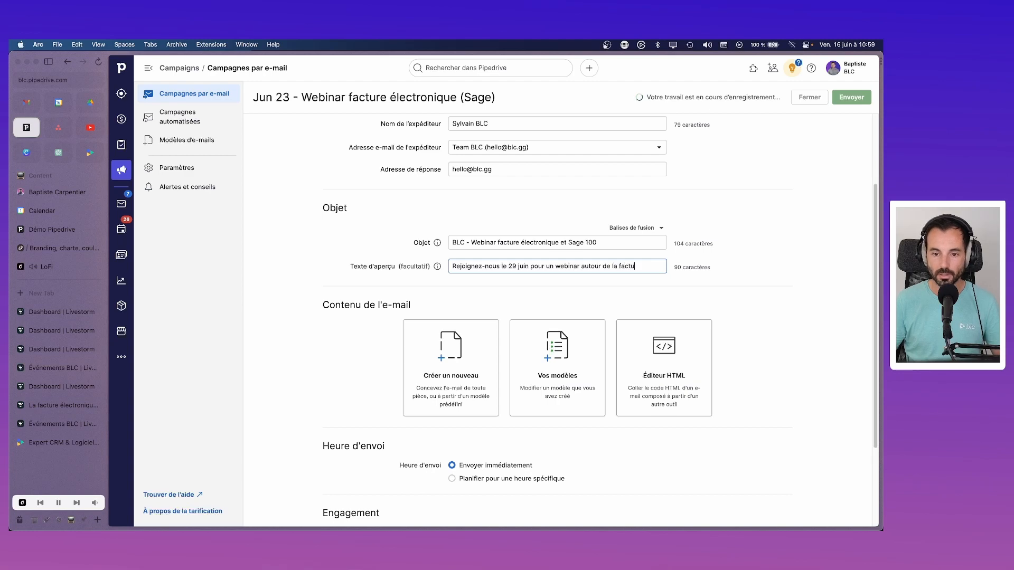
text(re électroniq)
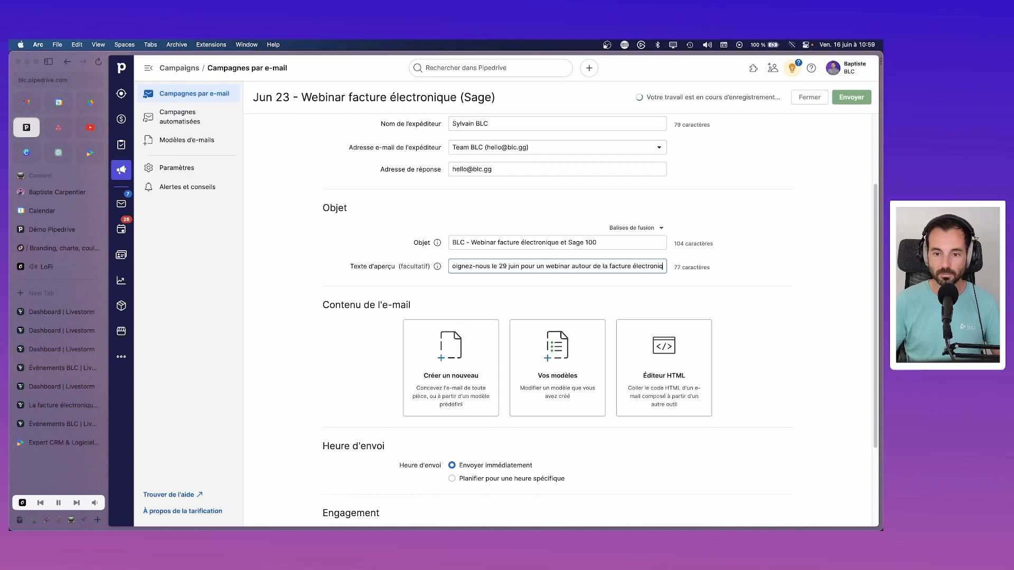
text(ue et Sage)
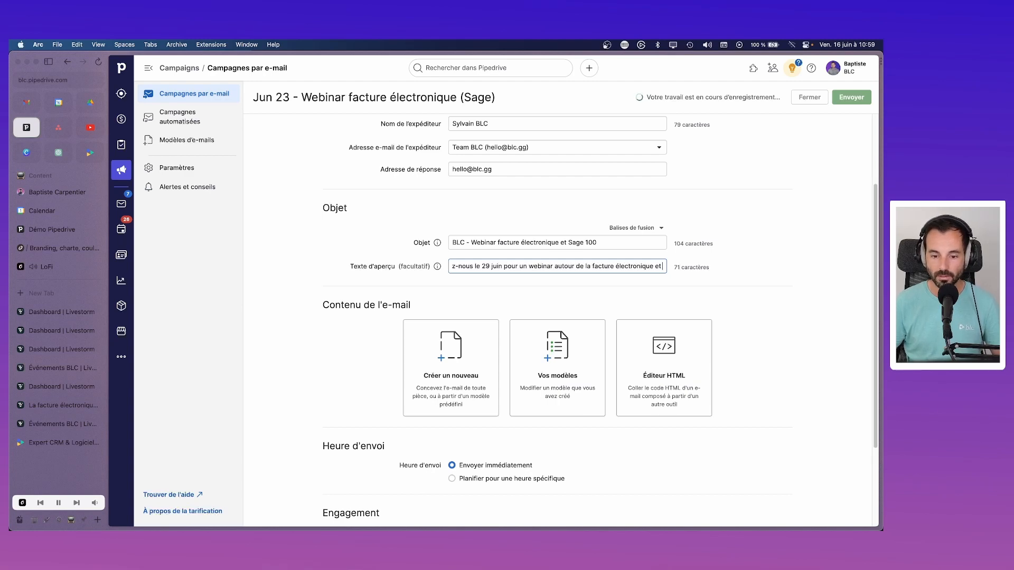
key(BackSpace)
key(BackSpace)
key(BackSpace)
key(BackSpace)
key(BackSpace)
key(BackSpace)
key(BackSpace)
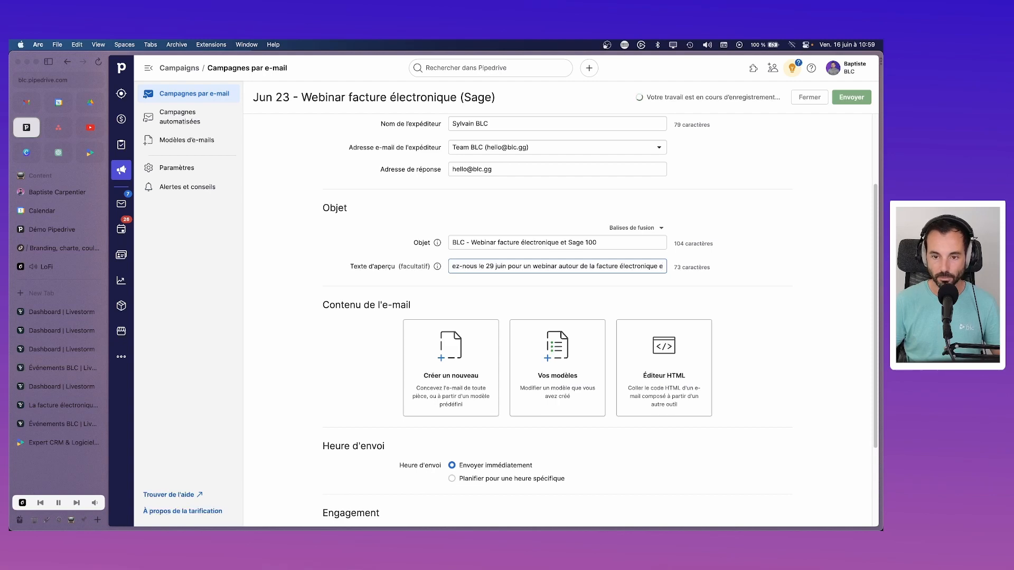
text(dans Sage 1)
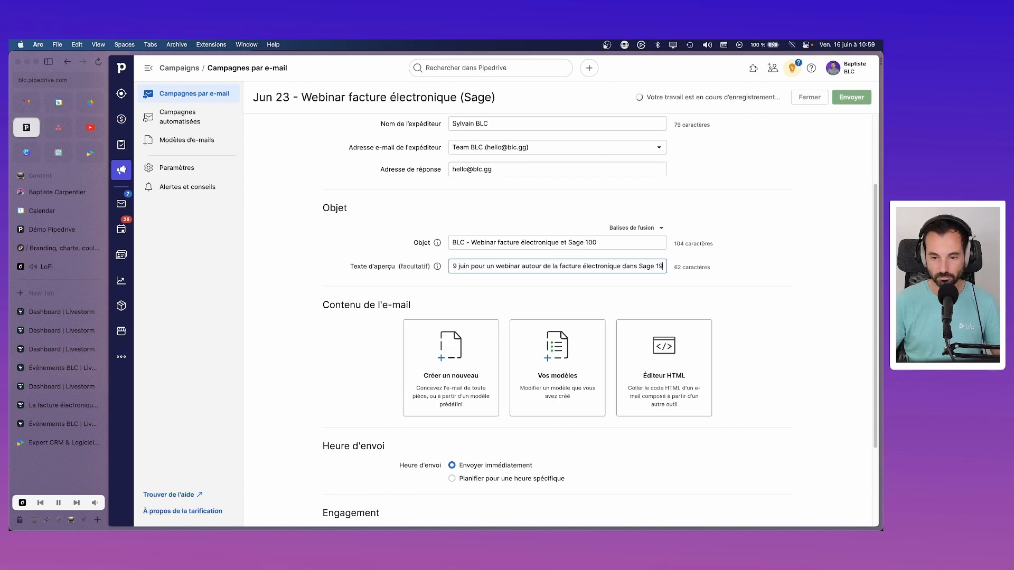
text(0)
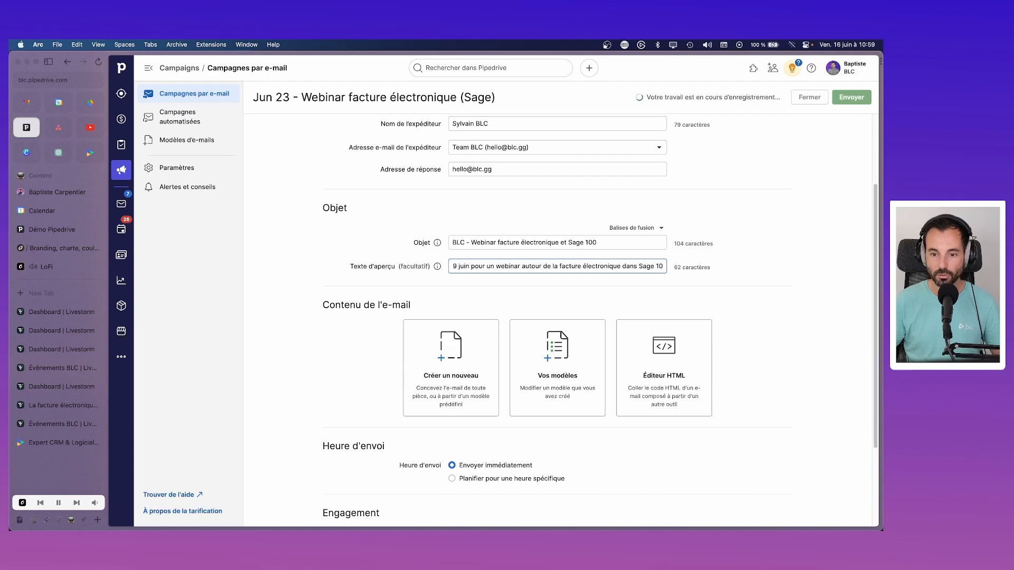
text(0)
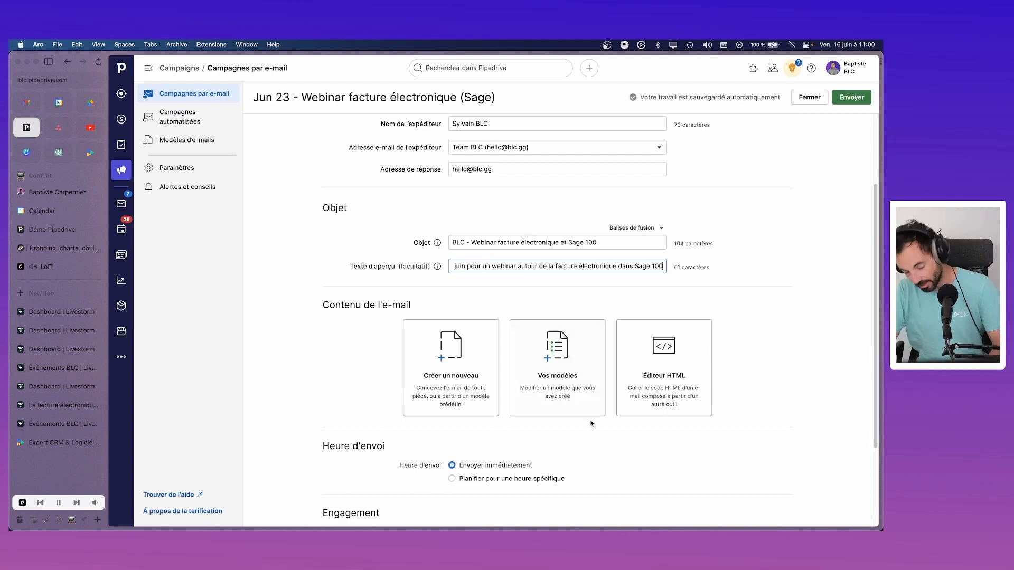
Step: Go down to Contenu de l'e-mail and bring up the saved templates, including 'BLC - Texte'
scroll(516, 409, down, 3)
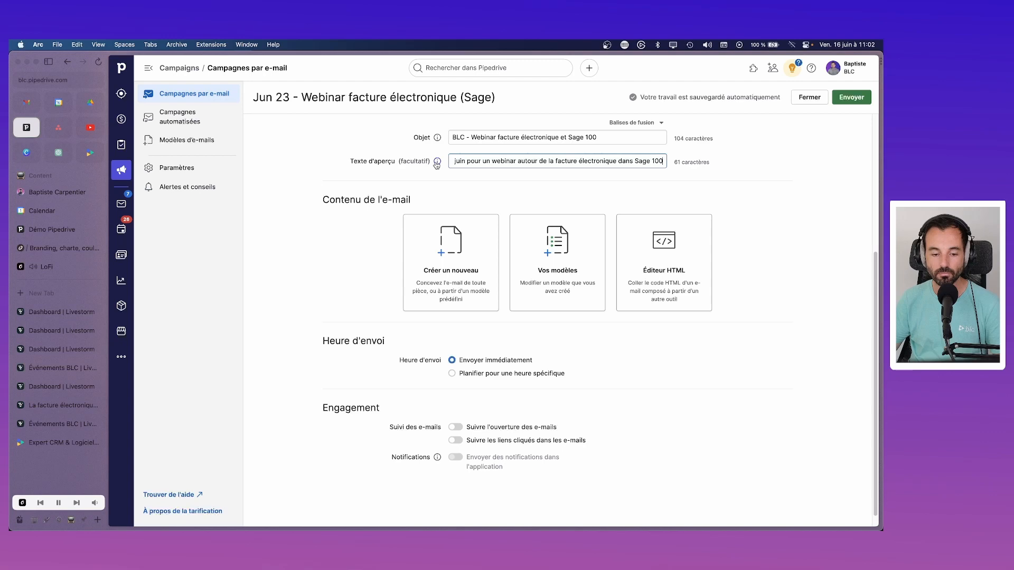
scroll(554, 264, up, 4)
scroll(500, 367, down, 3)
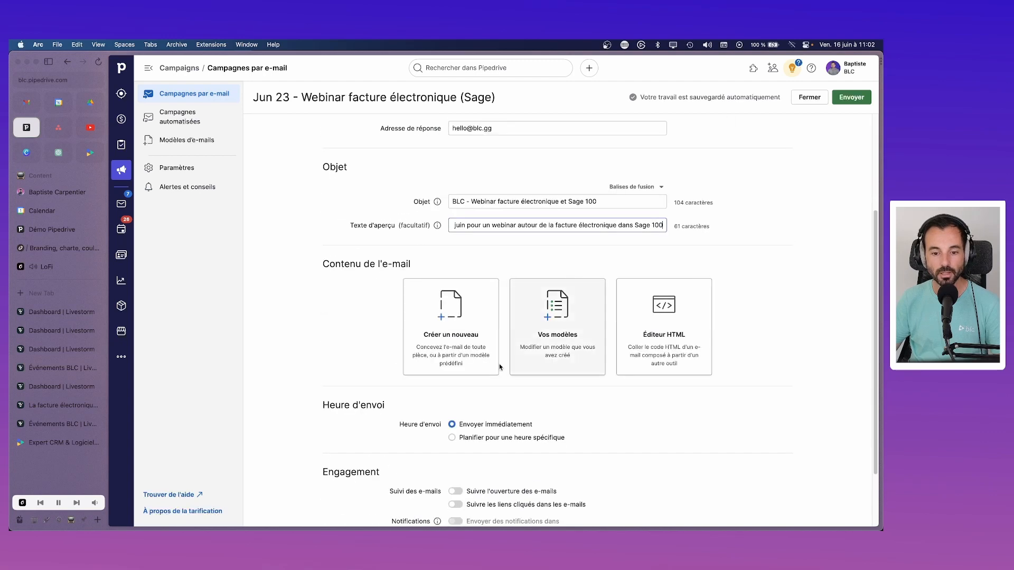
scroll(481, 390, down, 3)
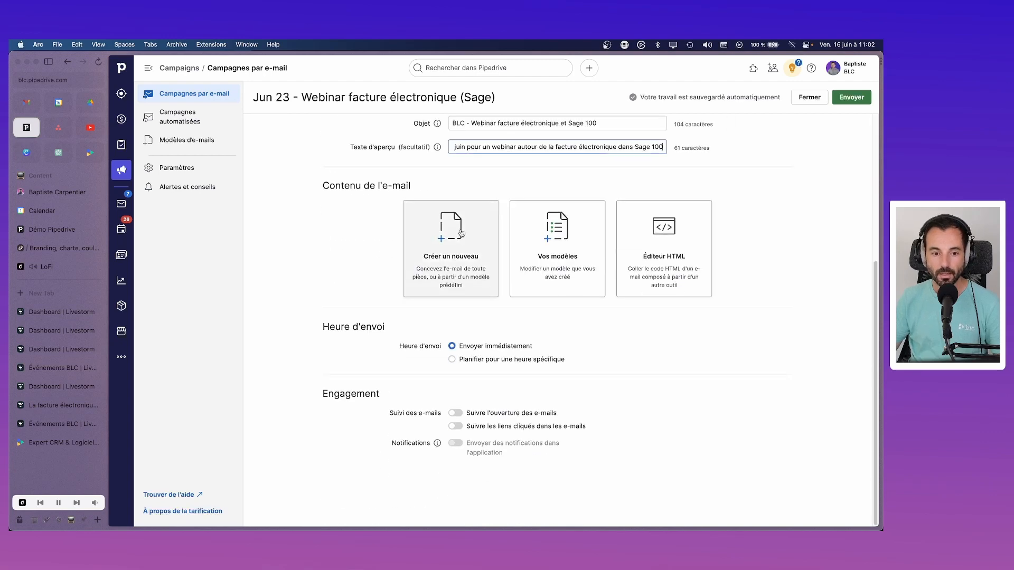
click(544, 239)
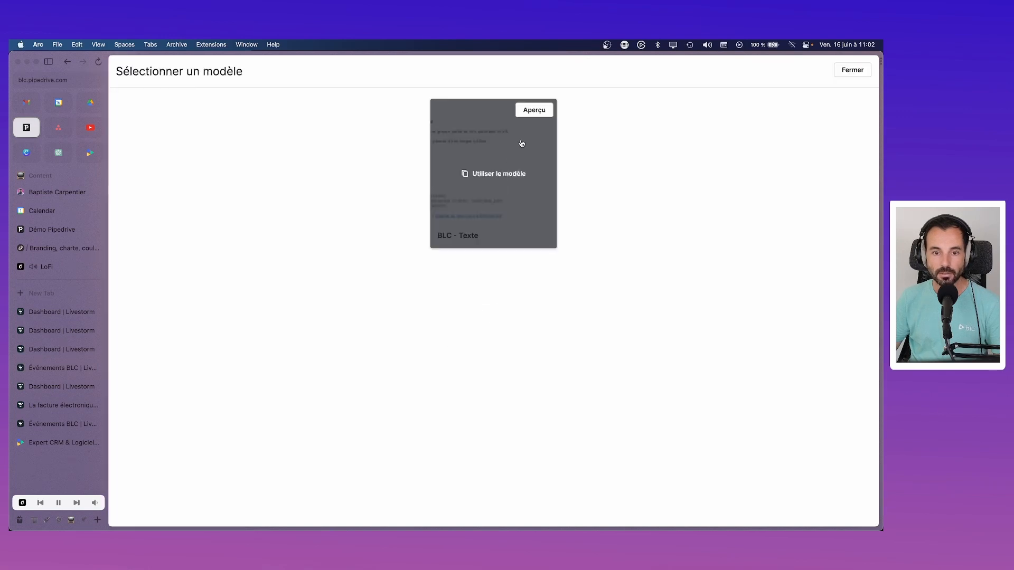
Step: Preview the 'BLC - Texte' template, then use it as the email's content
click(533, 110)
click(808, 70)
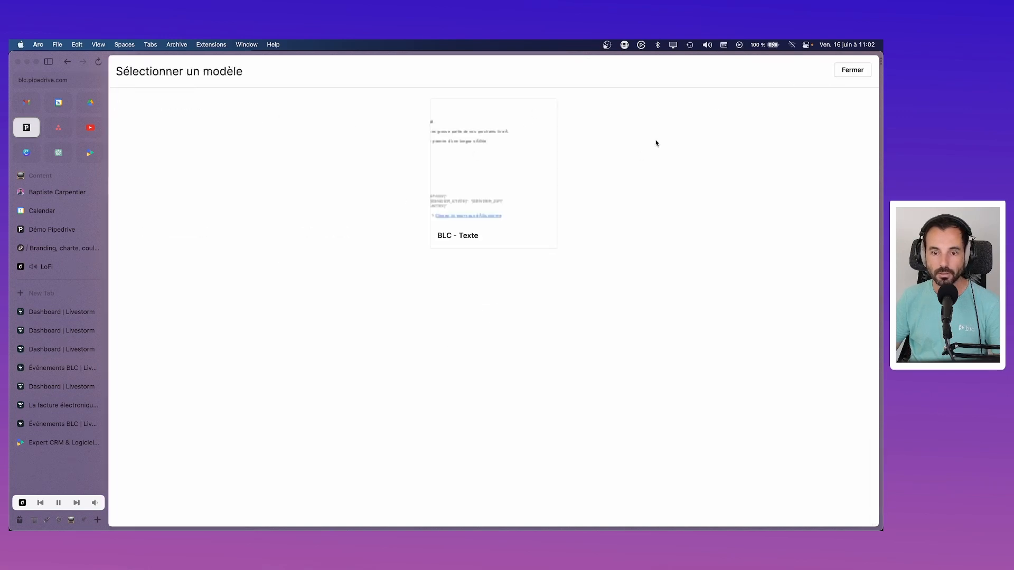
click(473, 180)
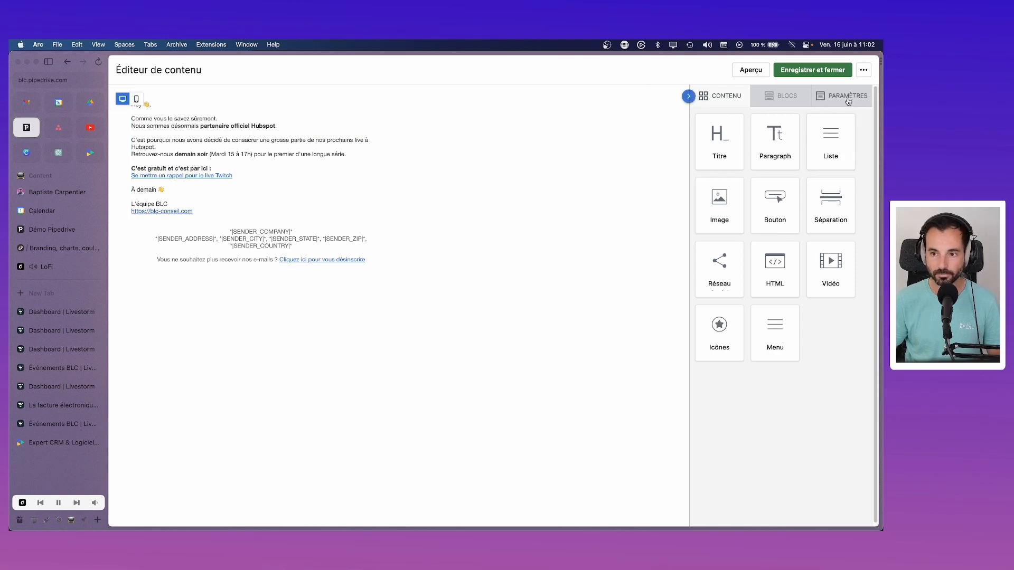
Step: Set Alignement de la zone de contenu to Centré in the email's Paramètres
click(847, 100)
click(745, 187)
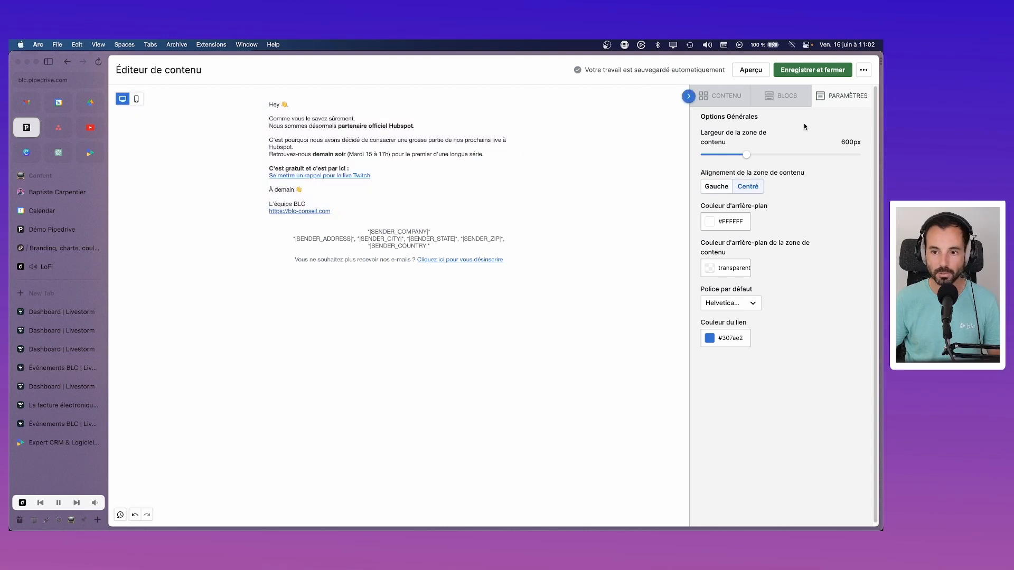
click(715, 189)
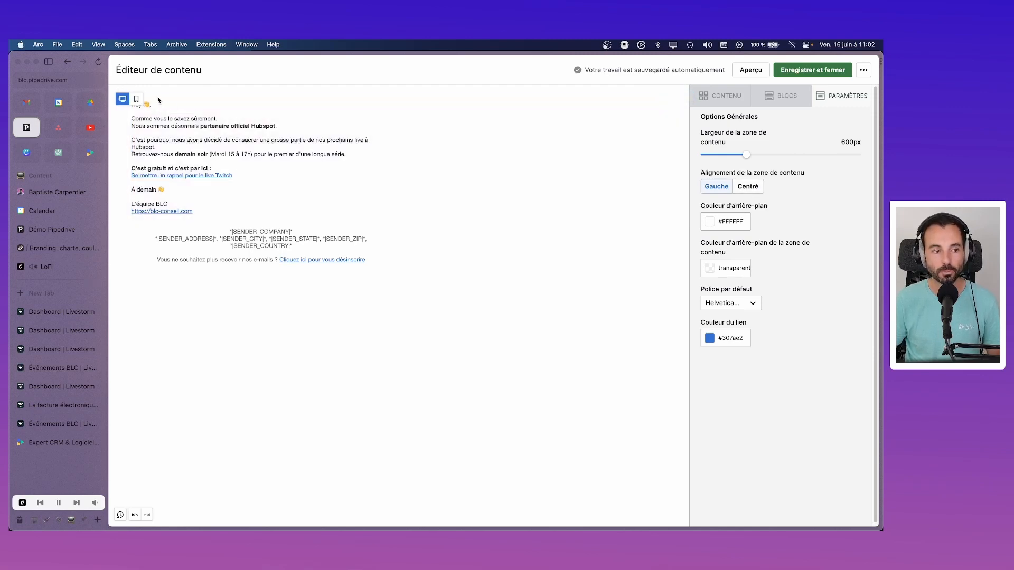
click(754, 186)
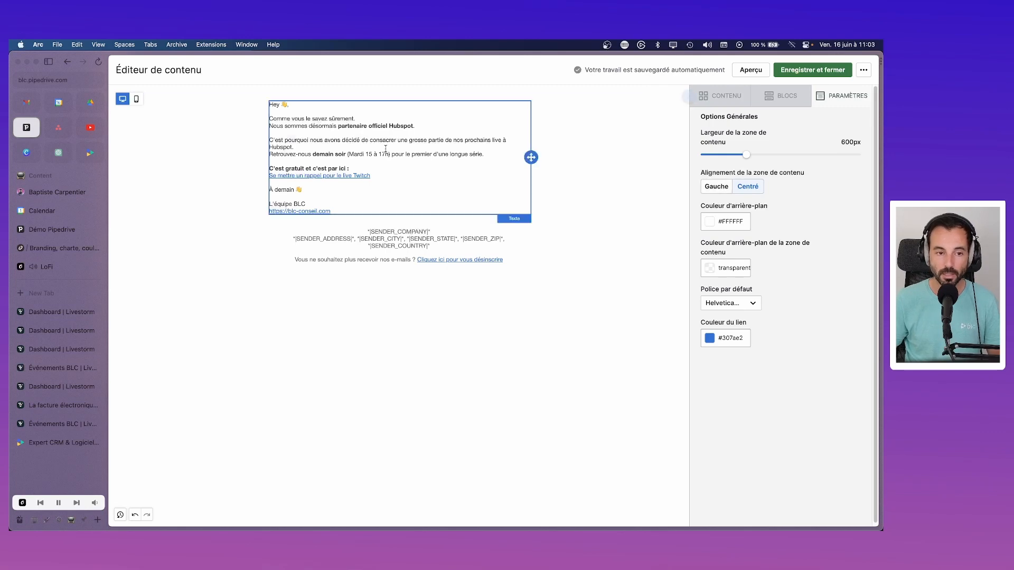
Step: Replace the opening 'Hey 👋' with 'Bonjour' in the email body text
click(284, 115)
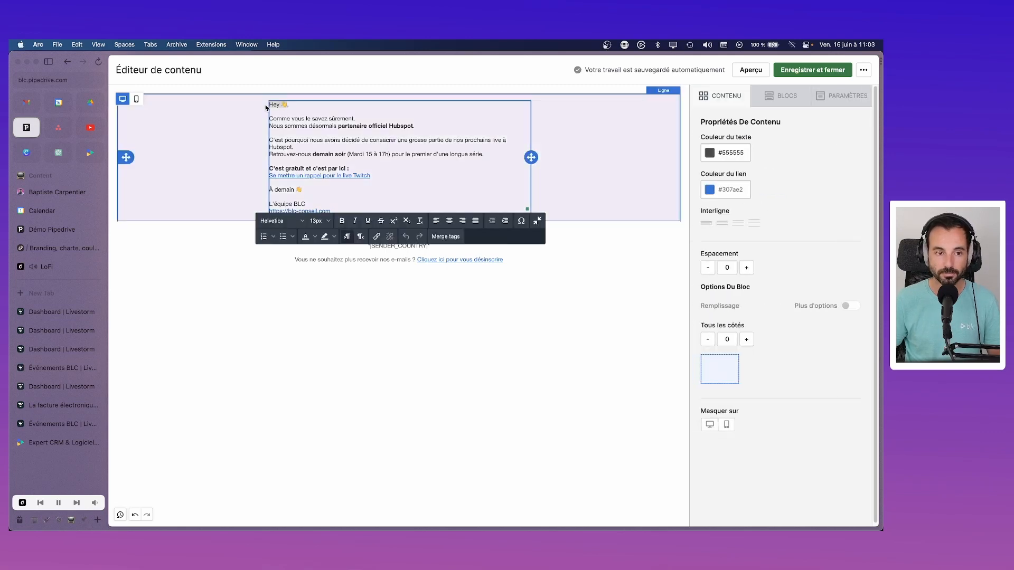
text(Bonjour,)
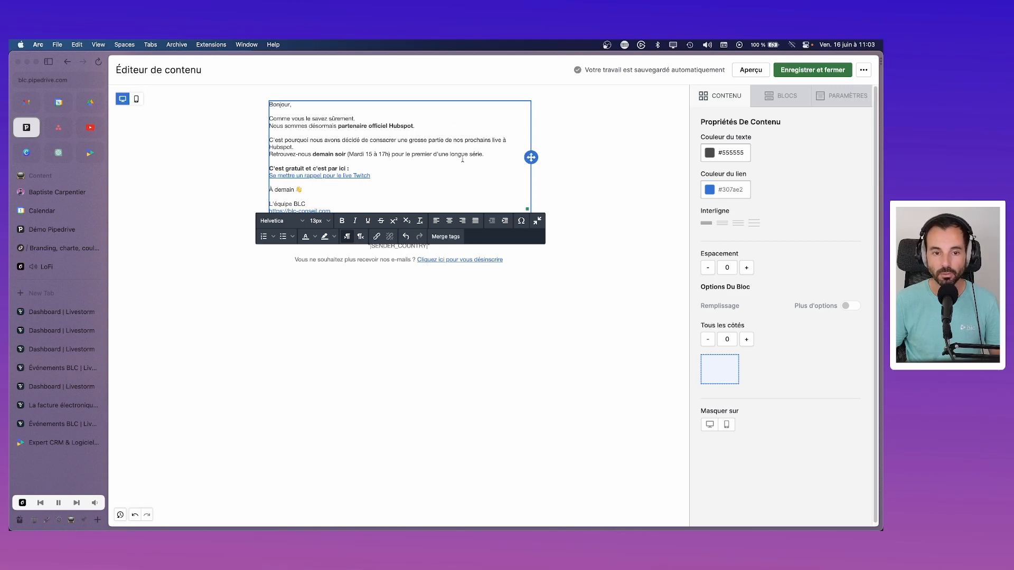
click(493, 154)
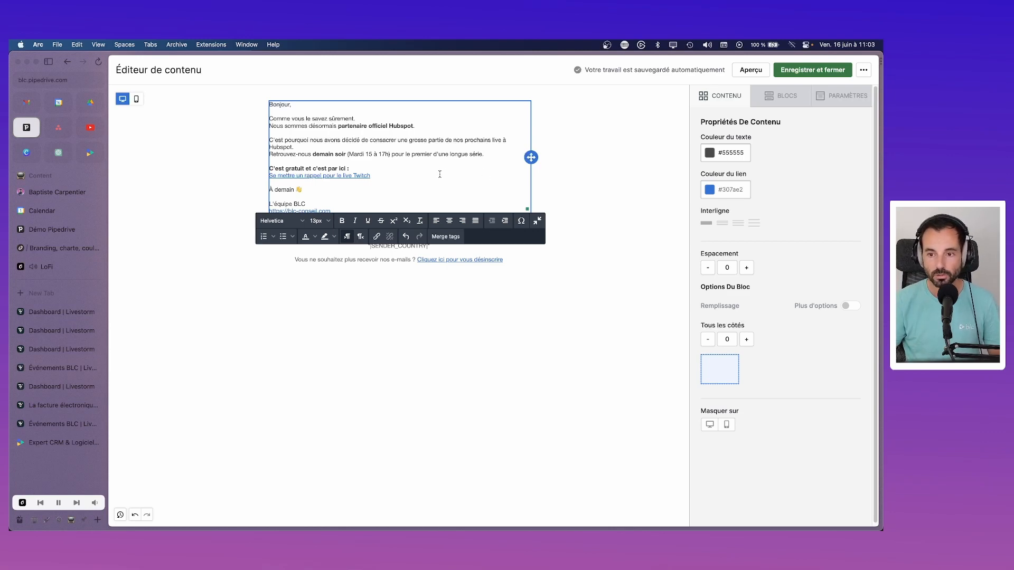
Step: Continue the opening sentence with 'une révolution se prépare dans le monde de la gestion.'
click(361, 118)
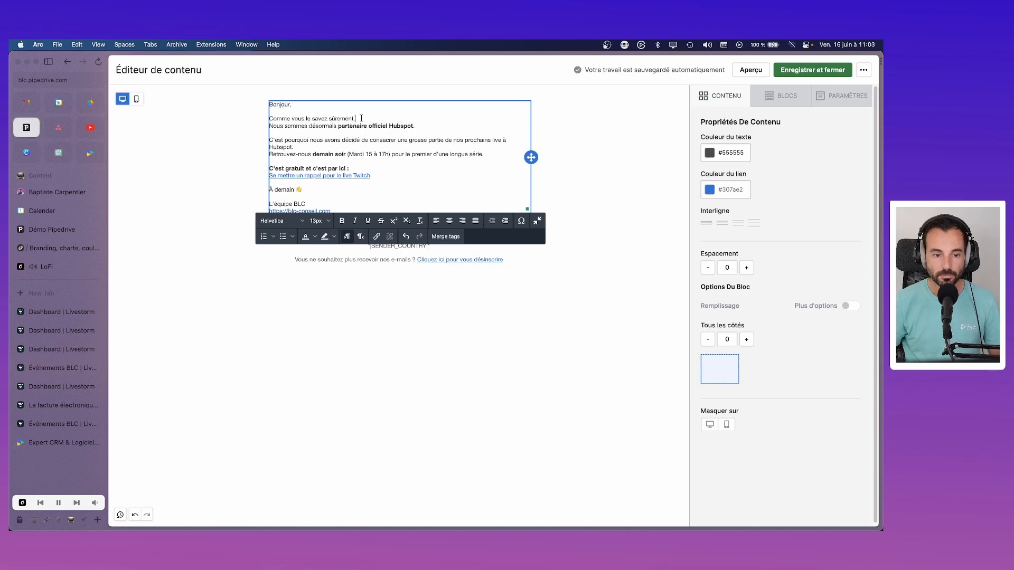
text(une ré)
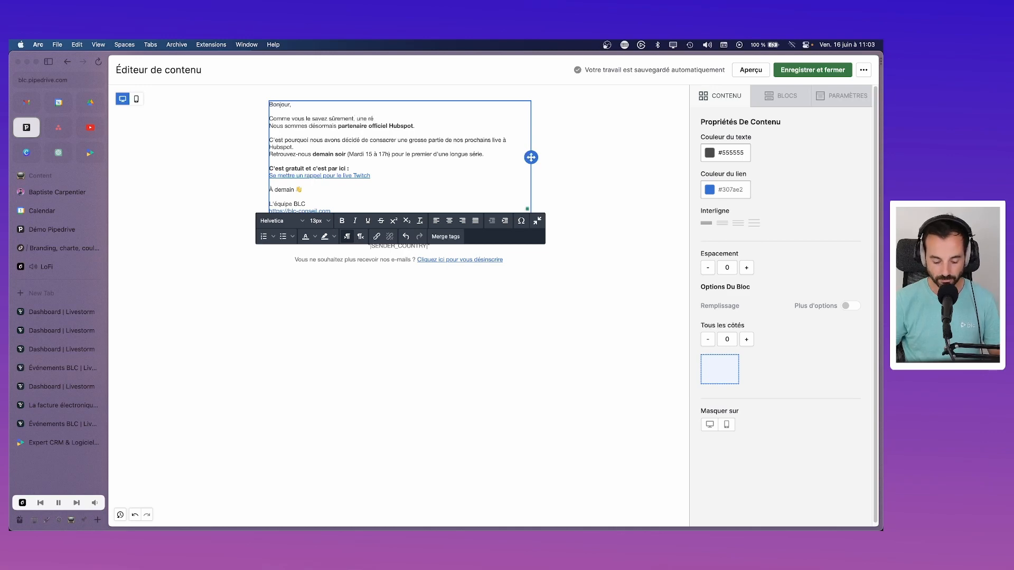
text(dvolution se pré)
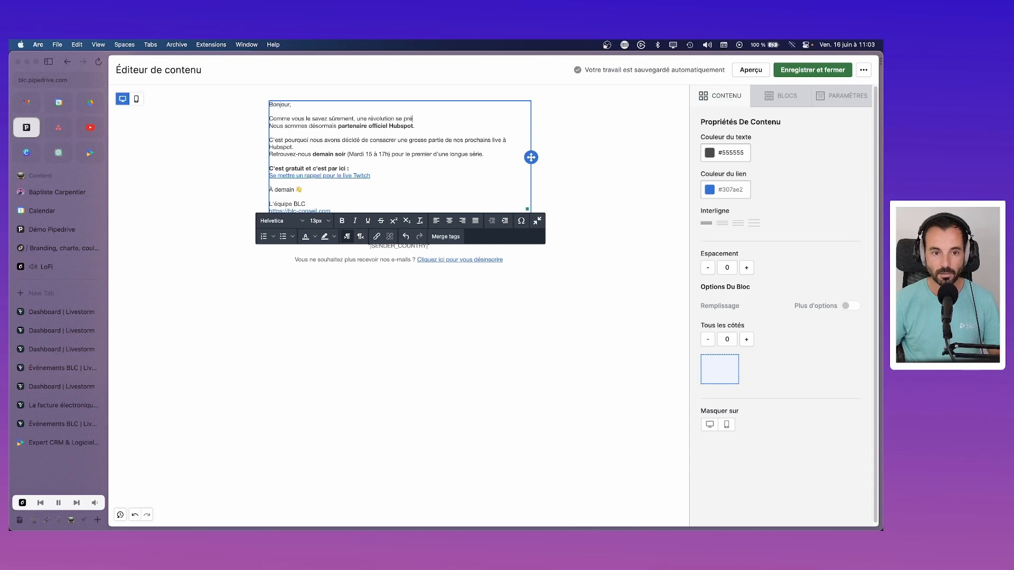
text(pare dans le mon)
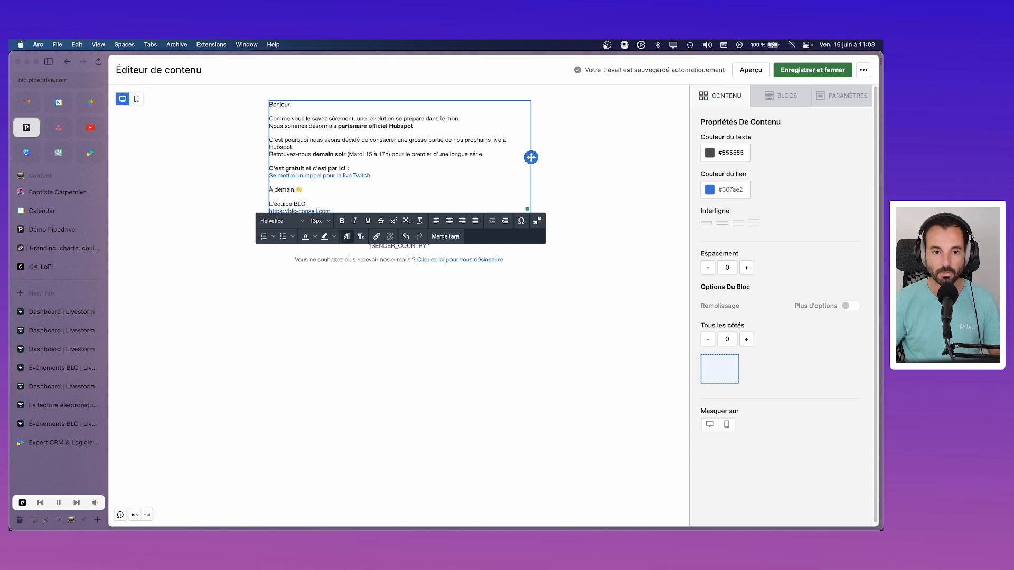
text(de)
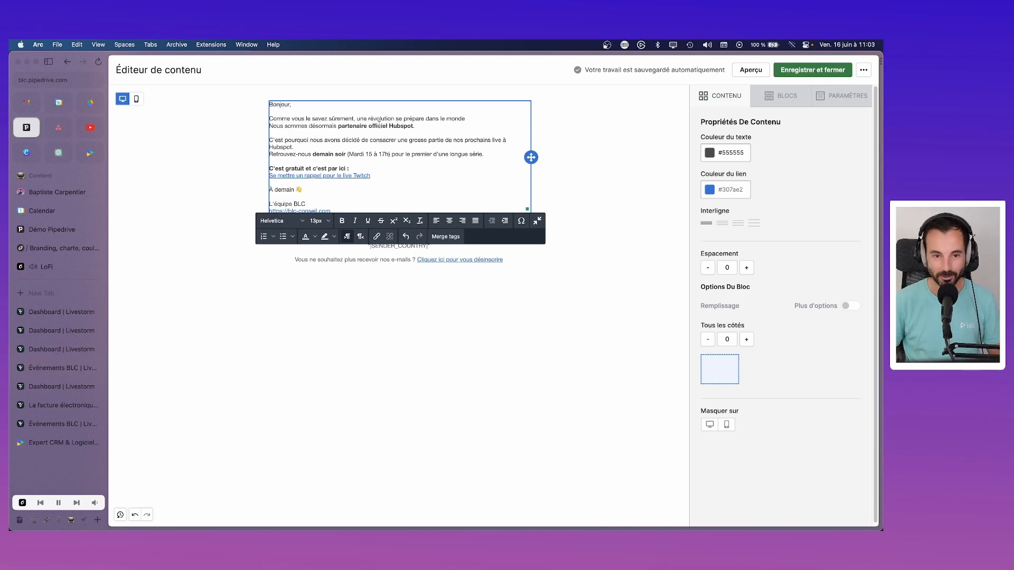
text(de la gfe)
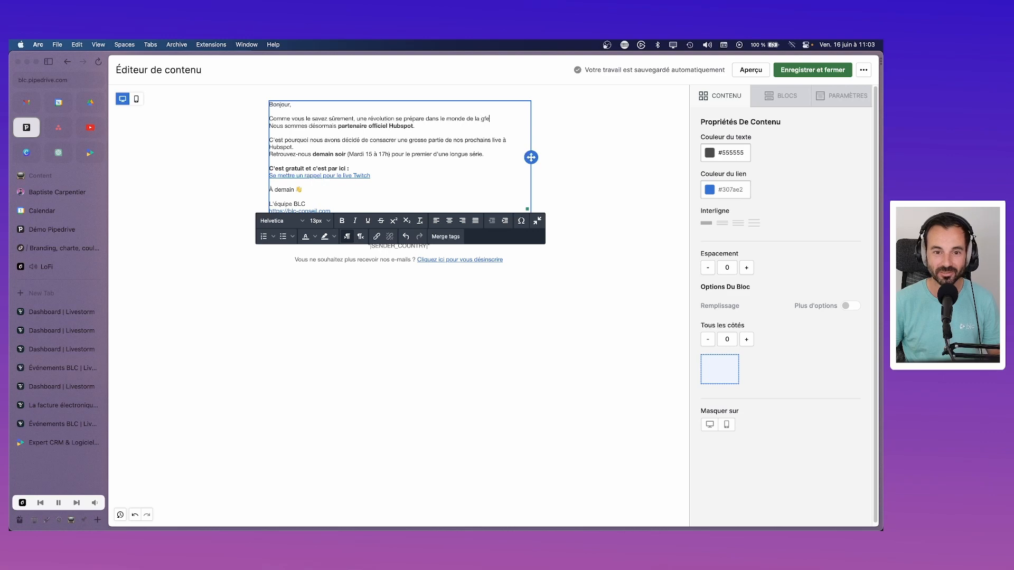
key(BackSpace)
key(BackSpace)
text(estio)
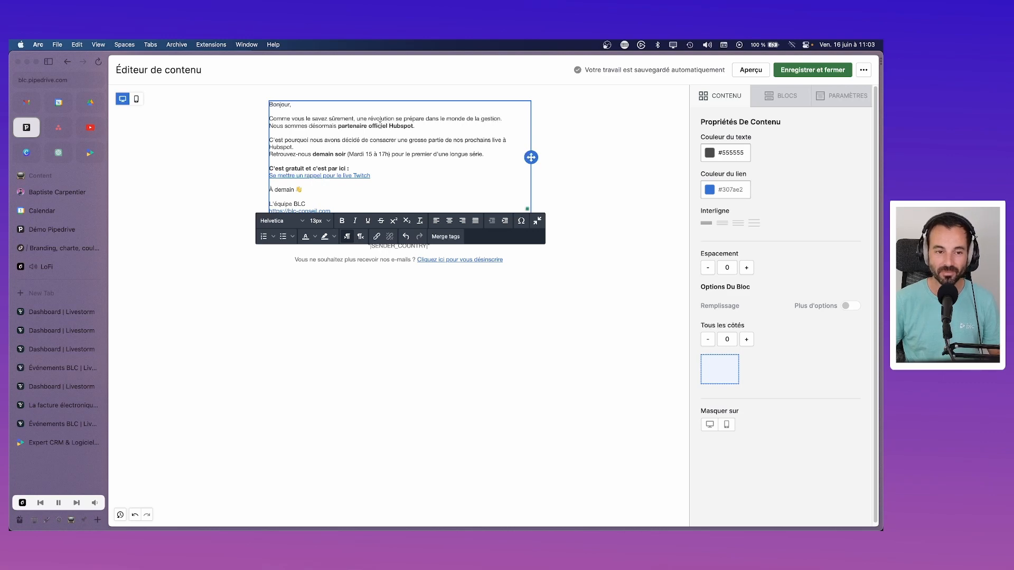
text(n.)
Step: Replace the Hubspot partner sentence with 'Je veux bien évidemment parler de la facture électronique'
drag(425, 123, 269, 126)
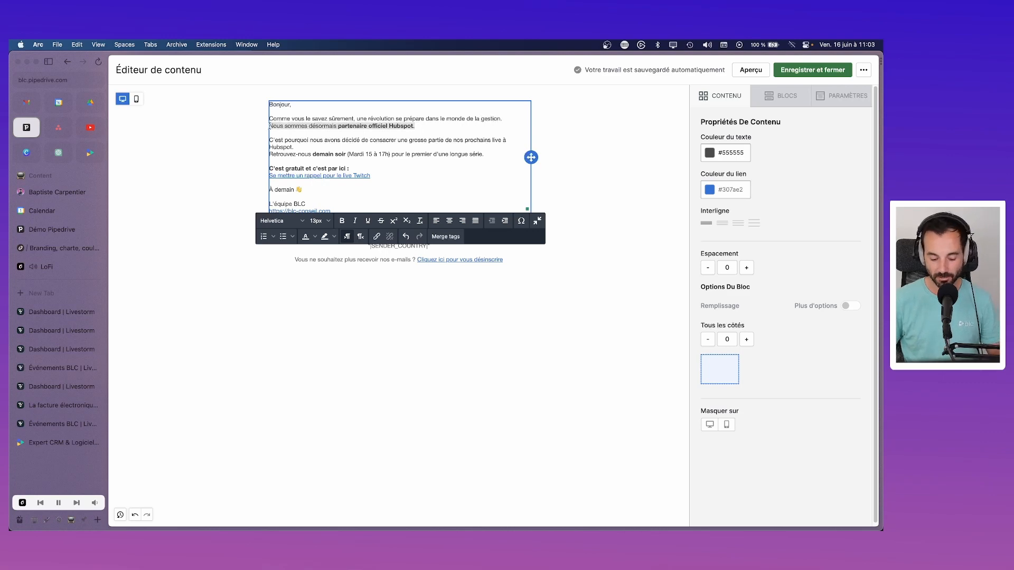
text(Je vui)
key(BackSpace)
key(BackSpace)
key(BackSpace)
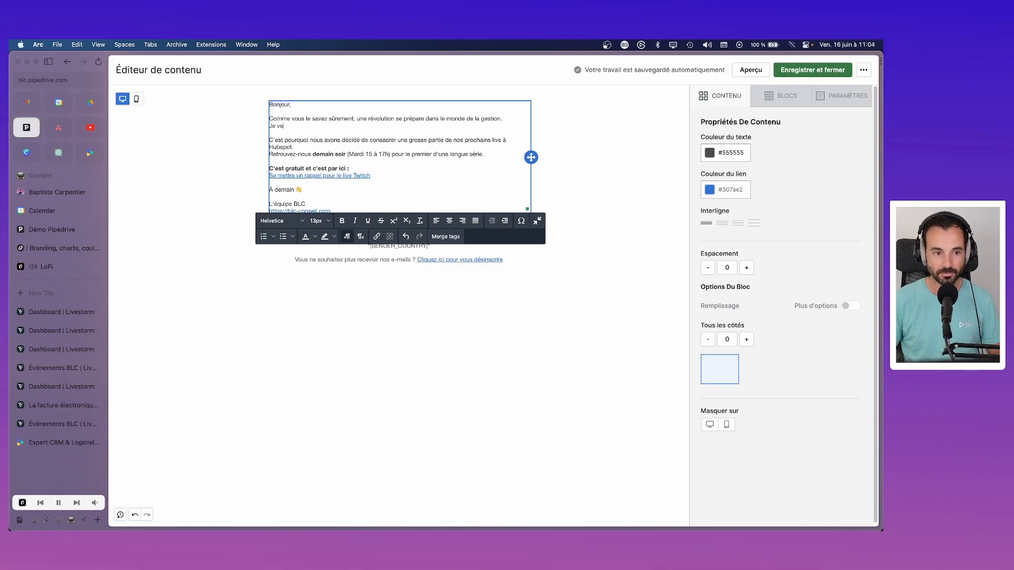
text(eux bien évid)
text(emmen)
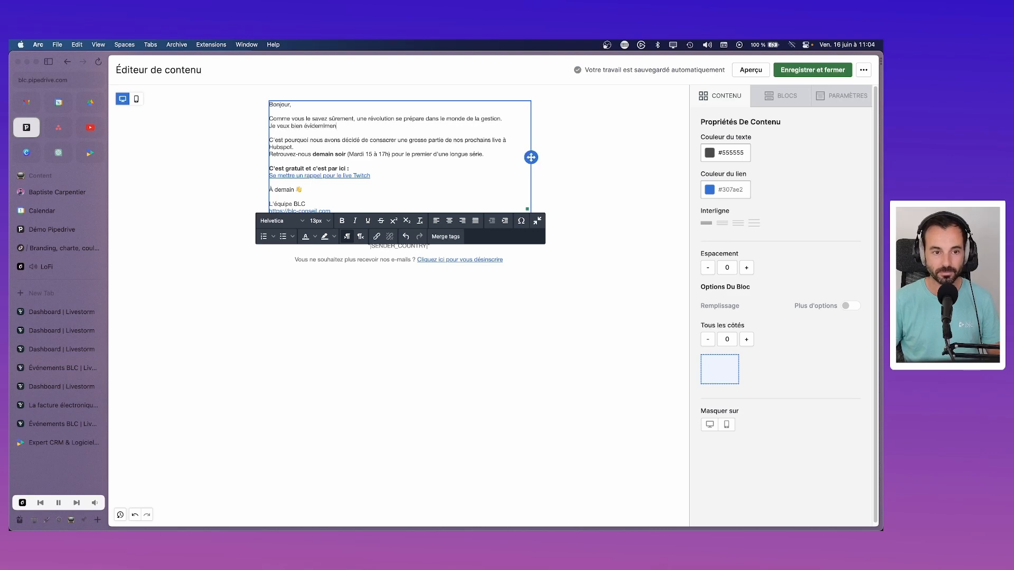
text(t parler de la facture)
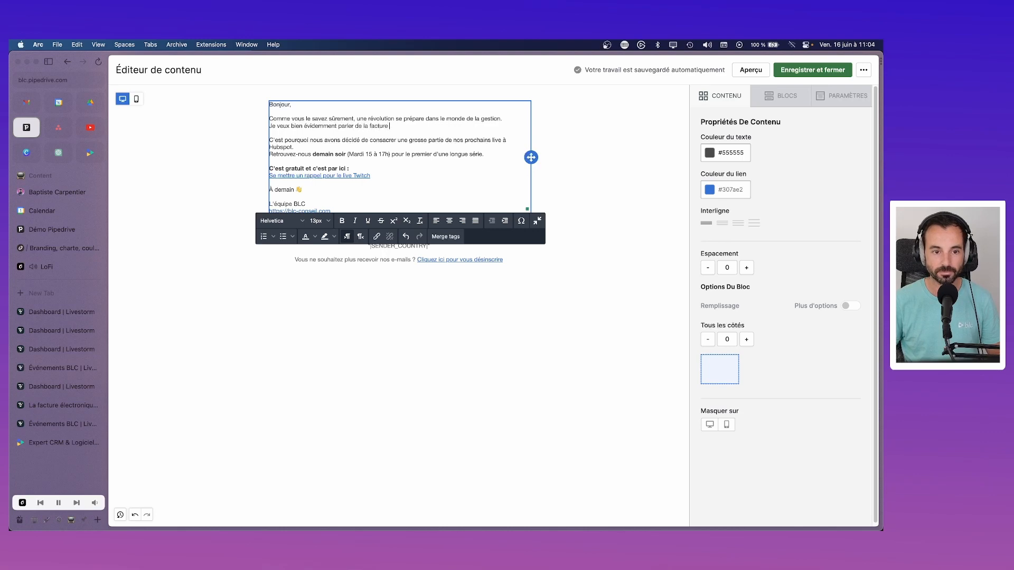
text( électronique.)
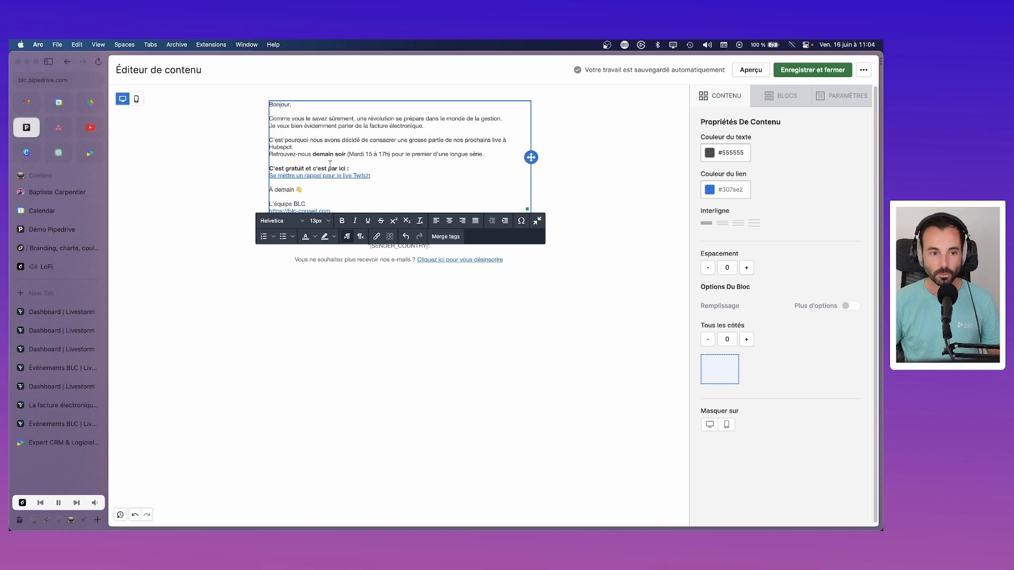
Step: Replace the live-series paragraph with the webinar invitation sentence, then start a 'Pour s'inscrire' line
drag(483, 154, 269, 139)
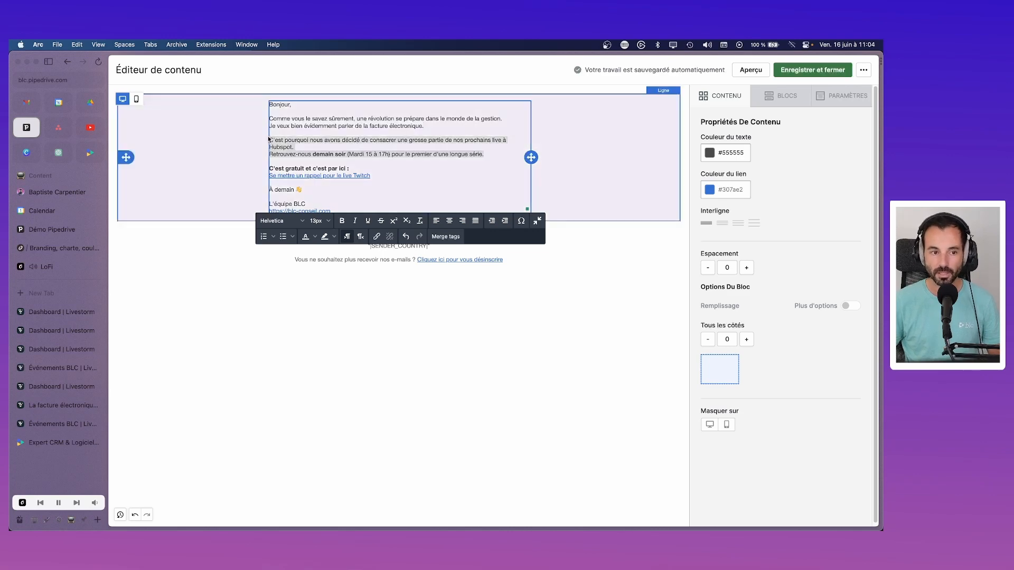
text(Si ce suje)
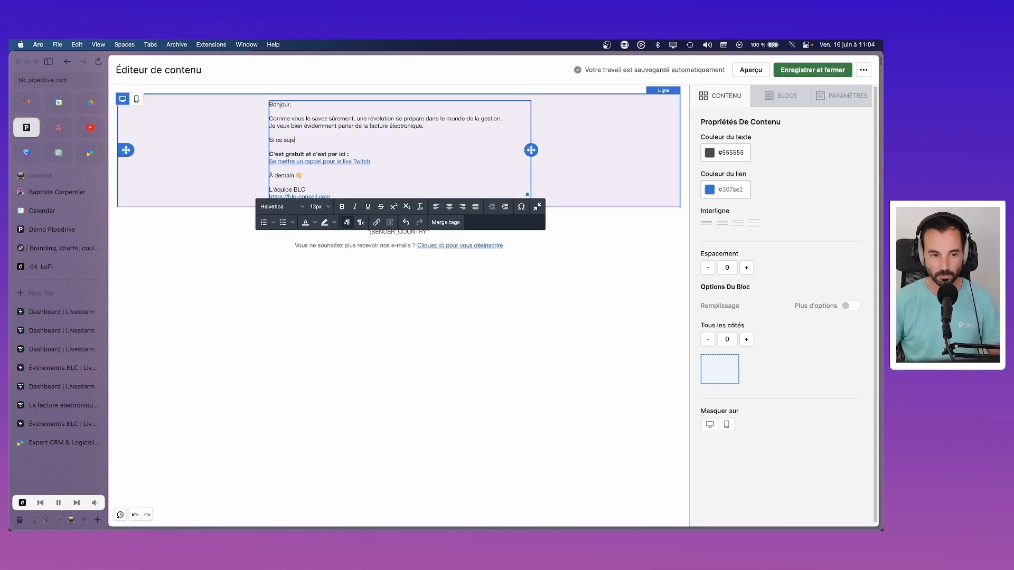
text(t vous intéresse)
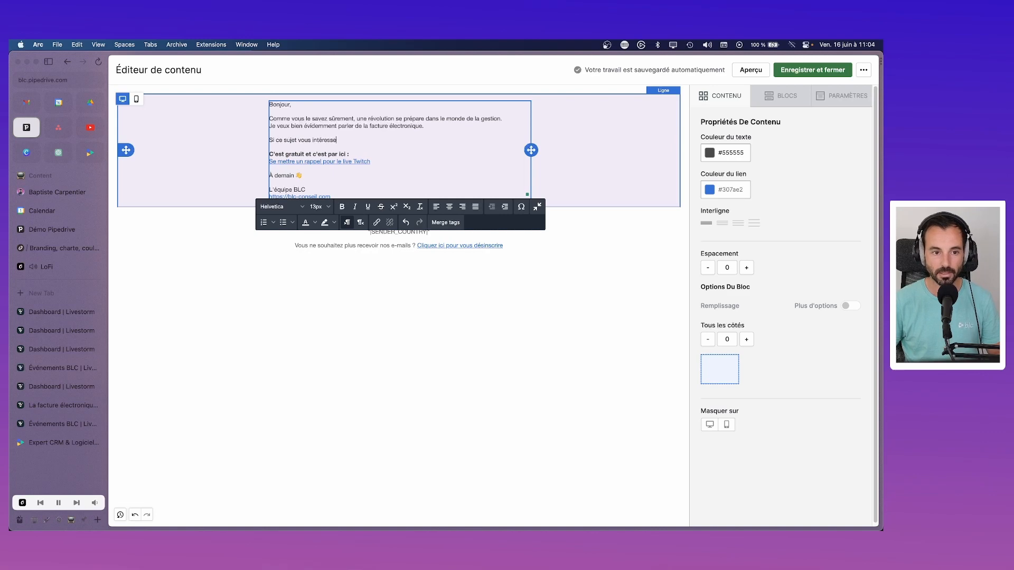
text(, nous oir)
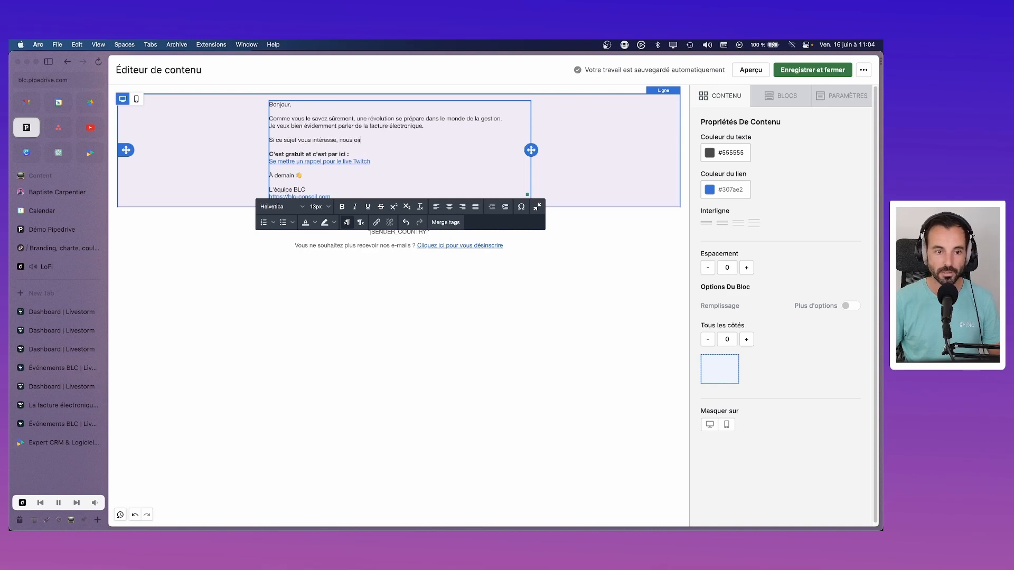
key(BackSpace)
key(BackSpace)
text(rganiso)
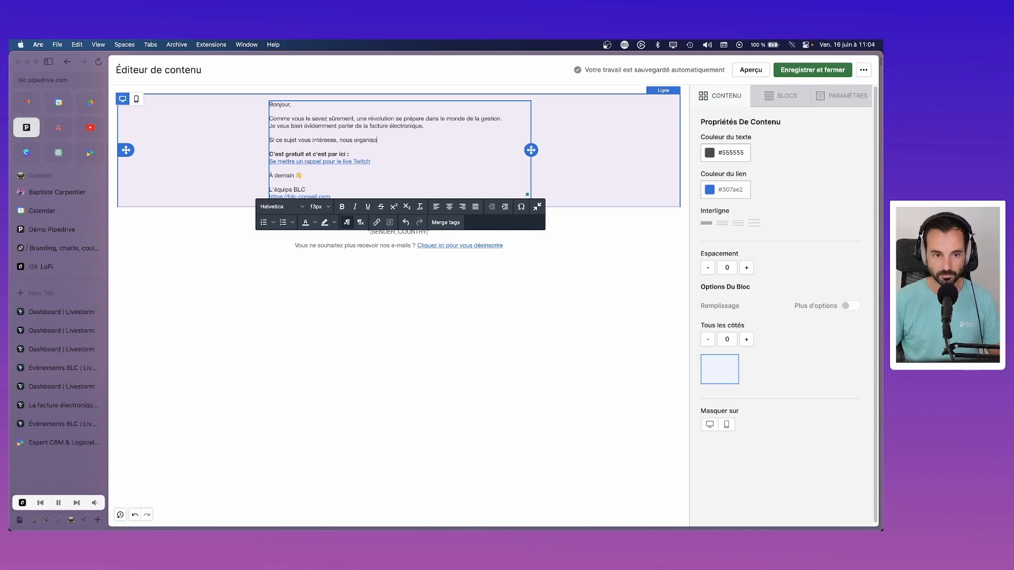
text(ns un webina)
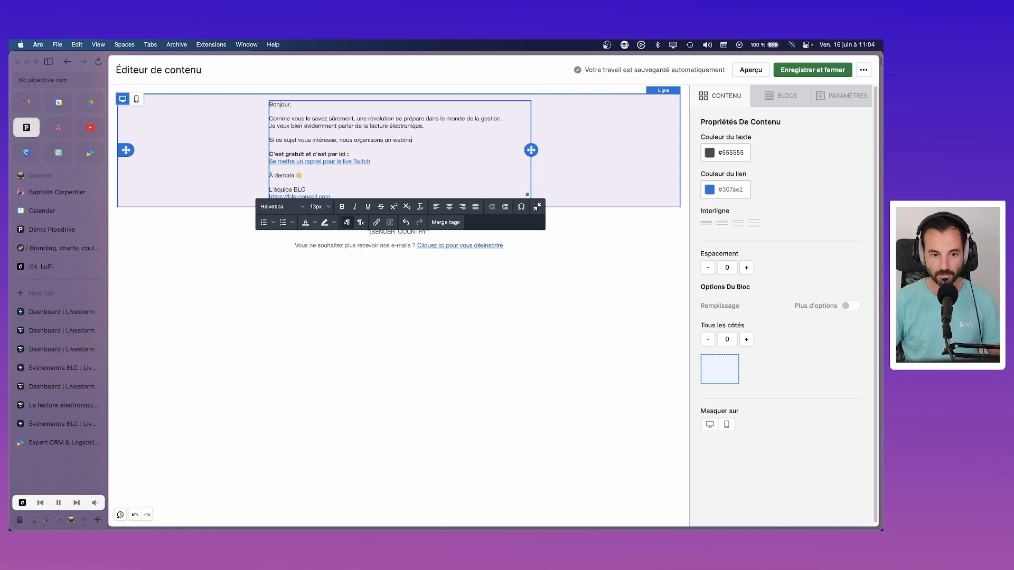
text(r d'iuorma)
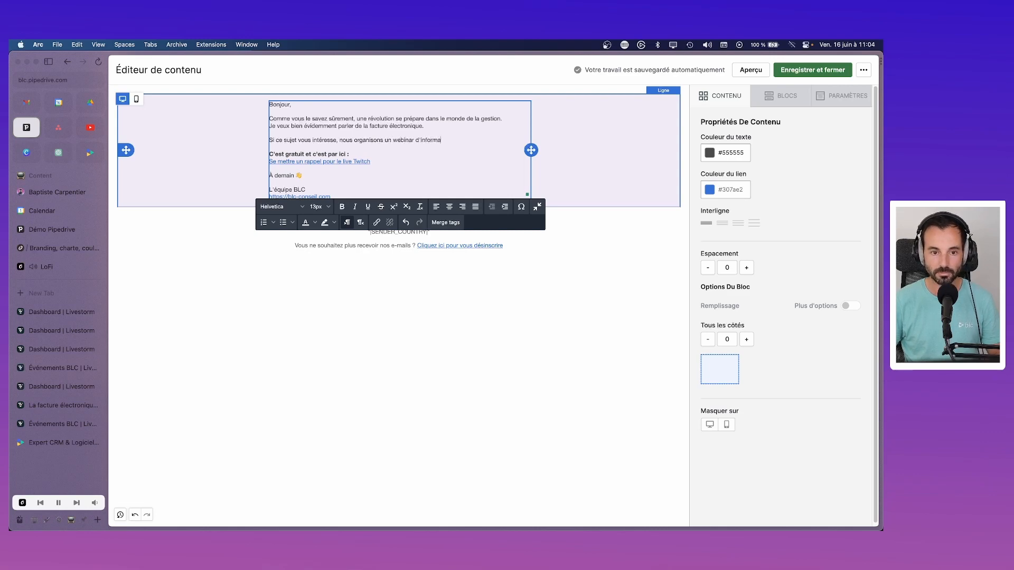
text(tions)
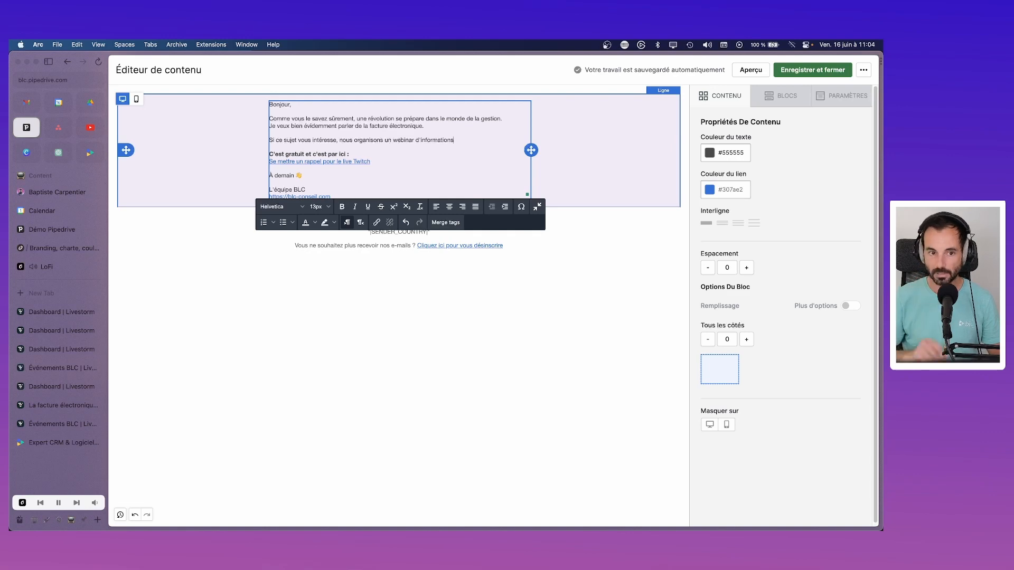
text( pour tout compo)
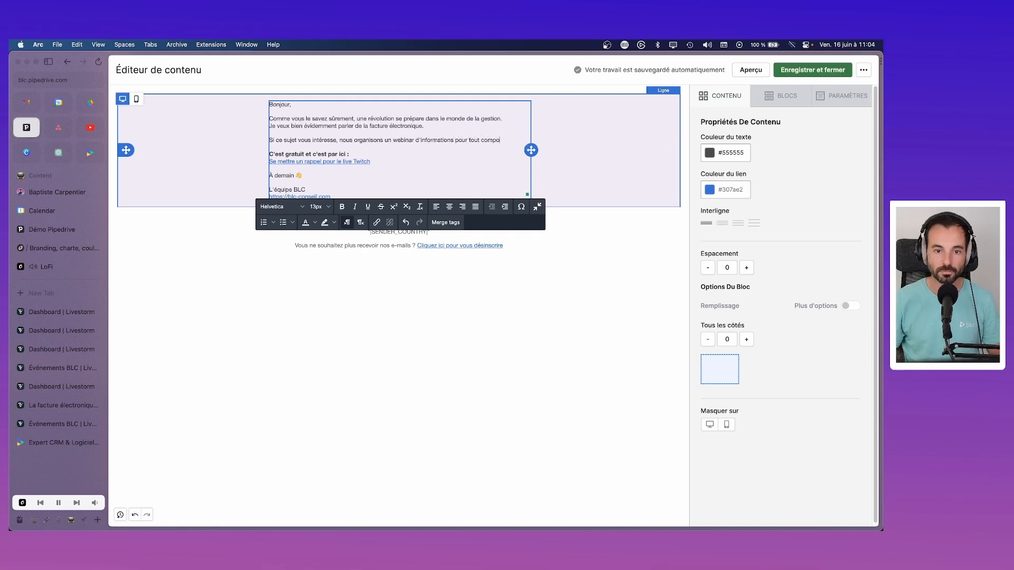
text(r)
key(BackSpace)
key(BackSpace)
text(rendre sur cette nouvelle loi.)
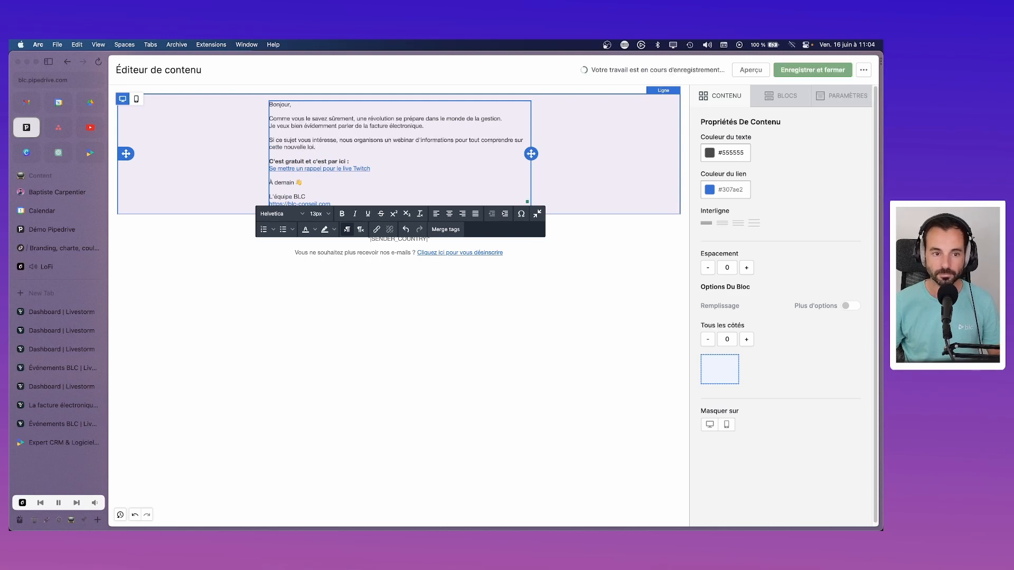
key(Return)
text(P)
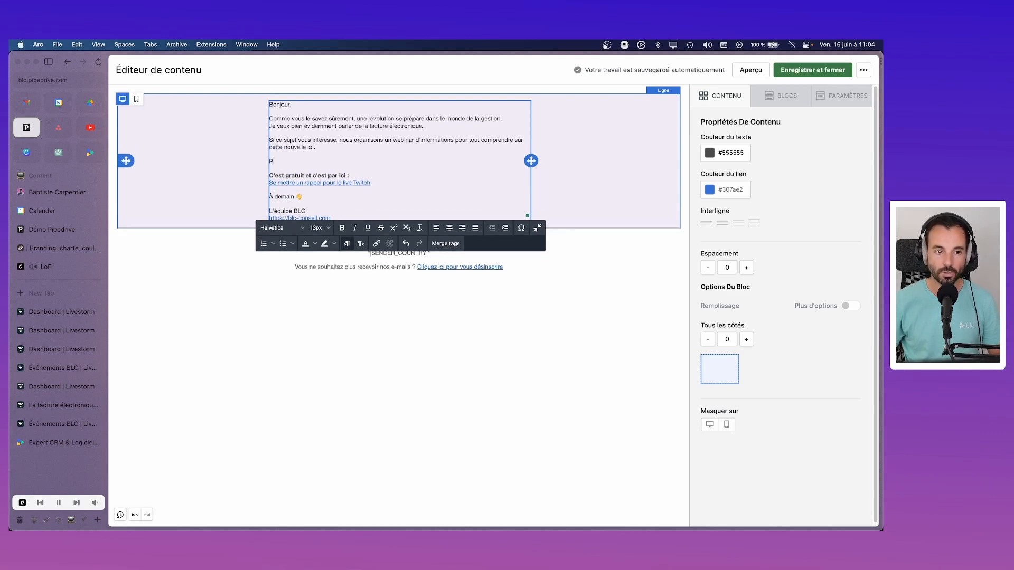
text(our s'in)
text(ins)
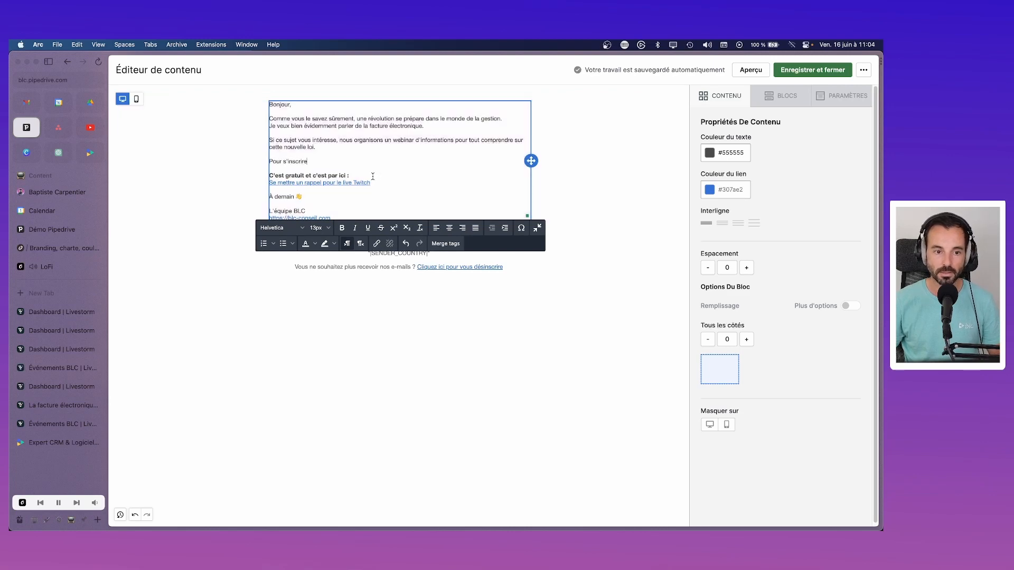
Step: Delete the bold 'C'est gratuit et c'est par ici :' line and its empty line
drag(372, 177, 270, 176)
key(BackSpace)
key(BackSpace)
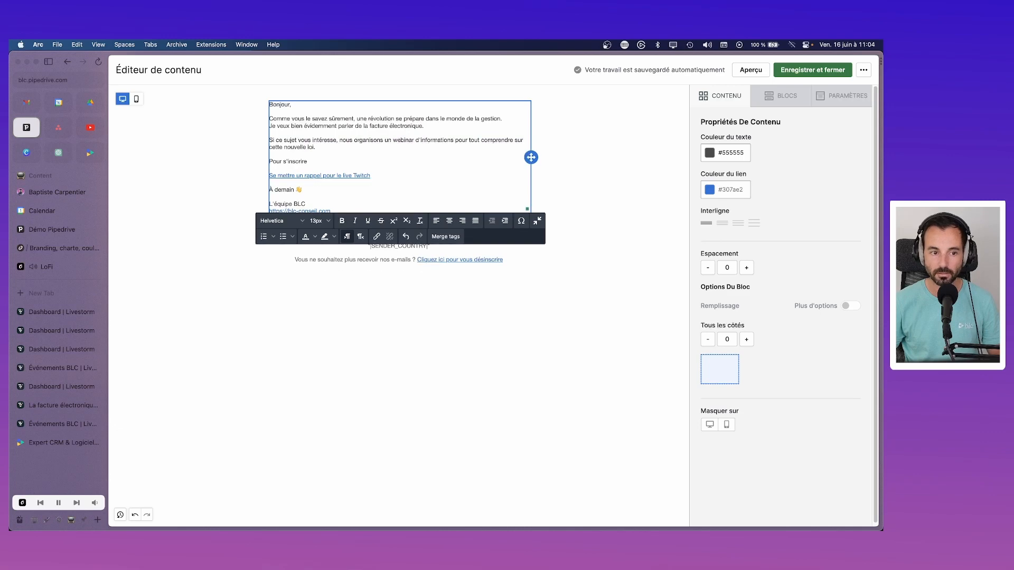
key(BackSpace)
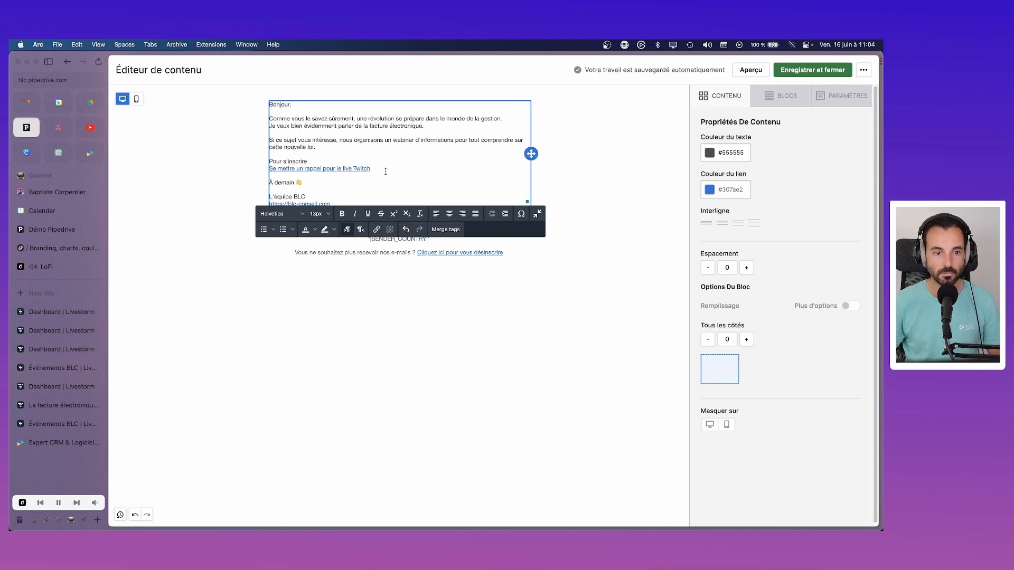
drag(371, 168, 268, 169)
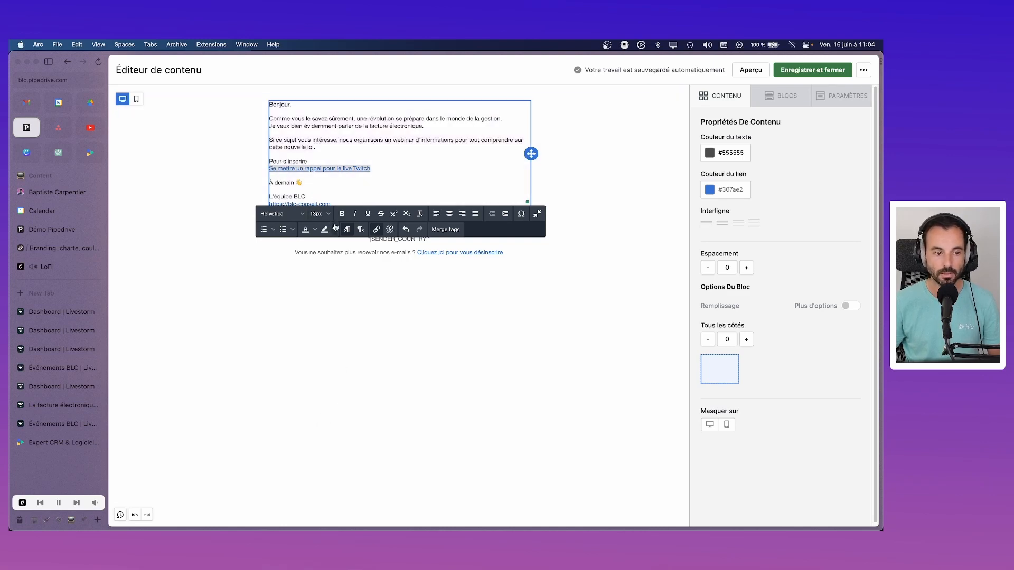
Step: Copy the Livestorm share link for the Sage 100 e-invoicing event and return to Pipedrive
click(69, 312)
click(69, 331)
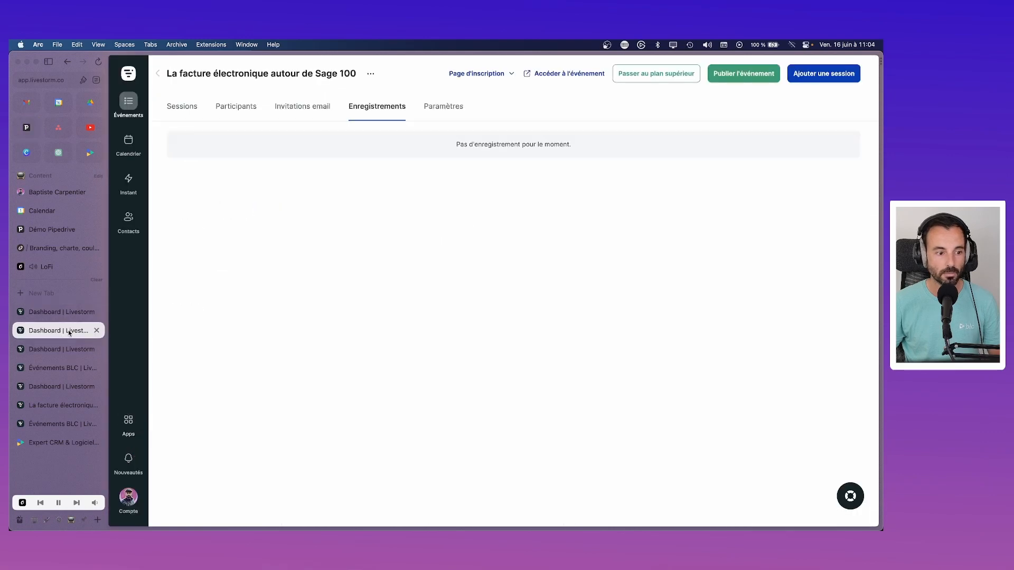
click(96, 312)
click(54, 332)
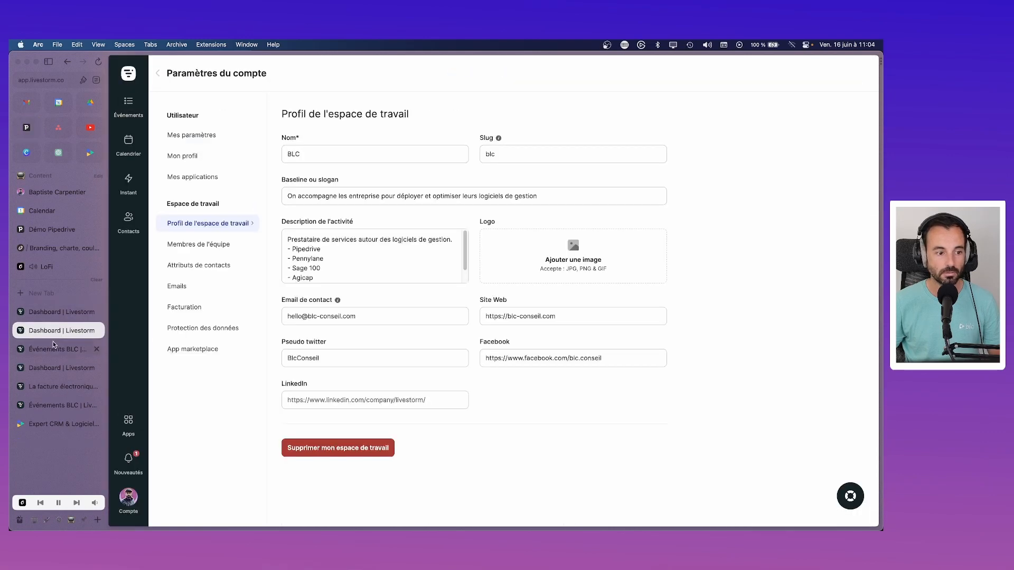
click(54, 350)
click(52, 370)
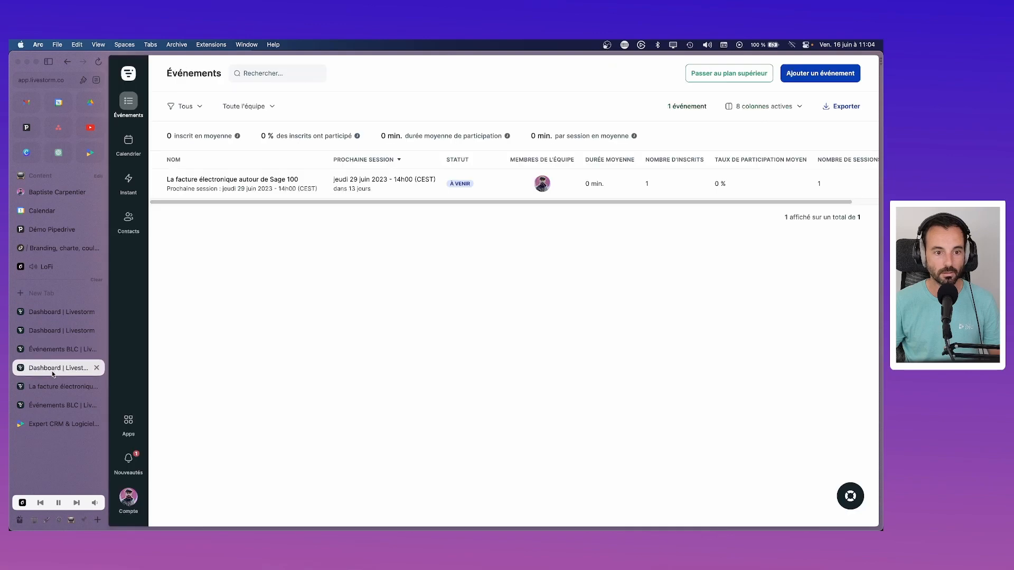
click(321, 183)
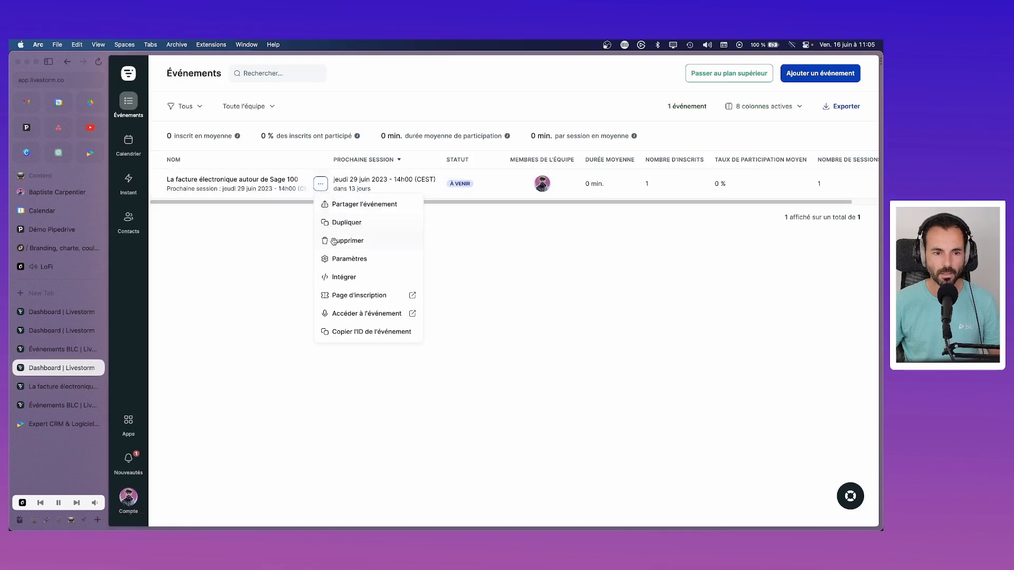
click(351, 205)
click(580, 383)
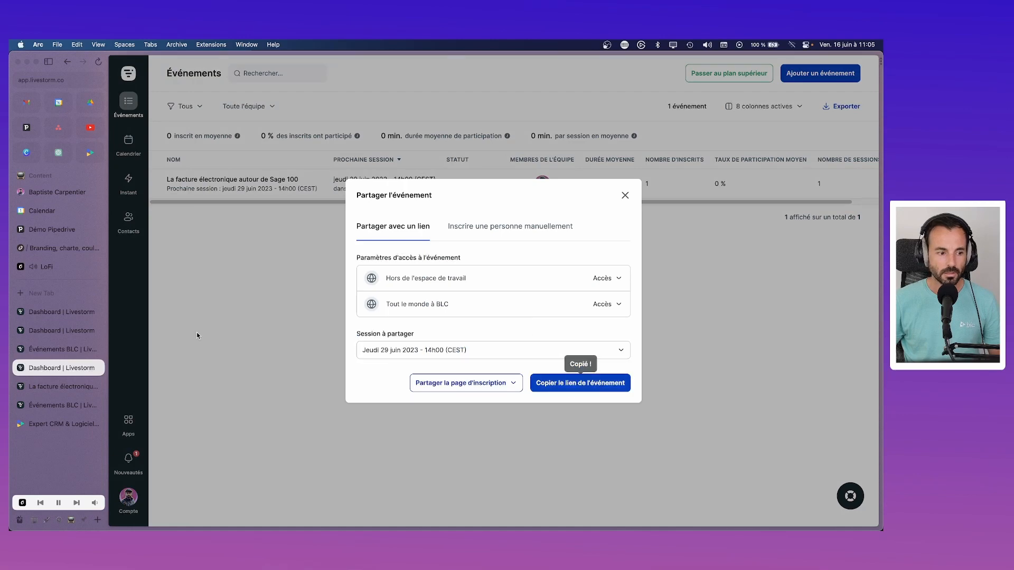
click(55, 229)
click(53, 248)
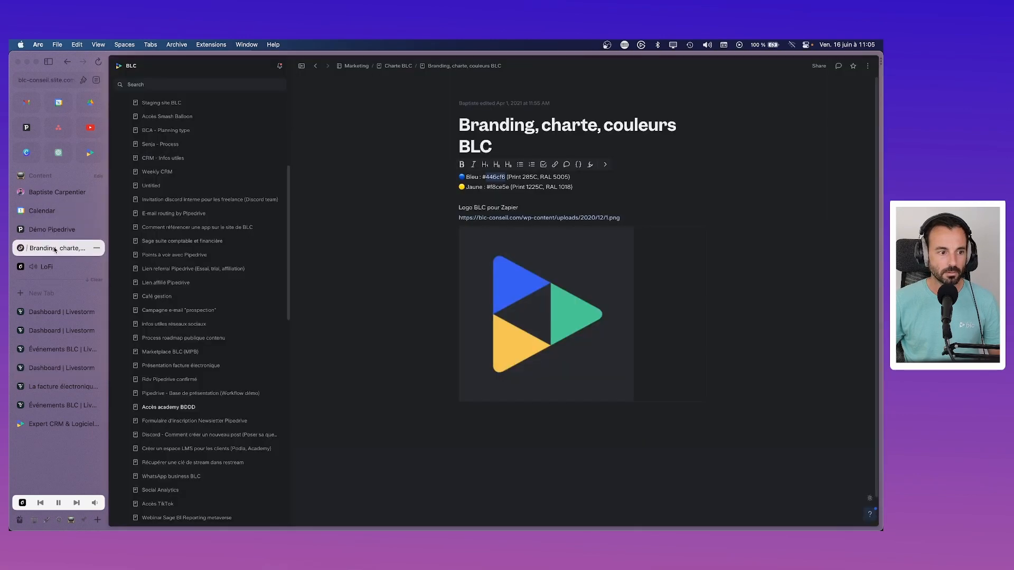
click(26, 127)
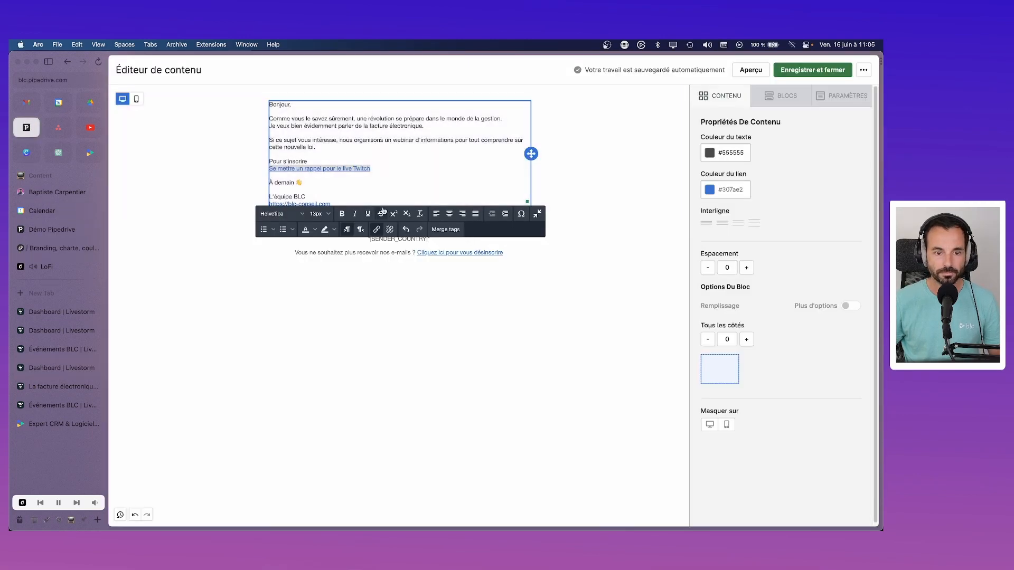
Step: Point the link to the Livestorm event URL with text 'S'inscrire au webinar sur la facture électronique'
click(377, 229)
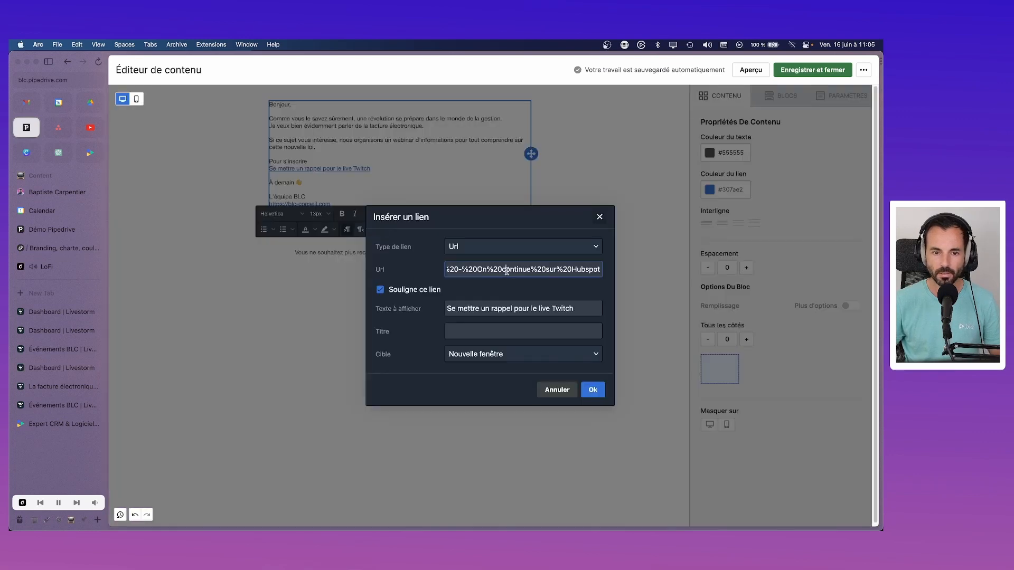
key(super+a)
key(super+v)
click(522, 309)
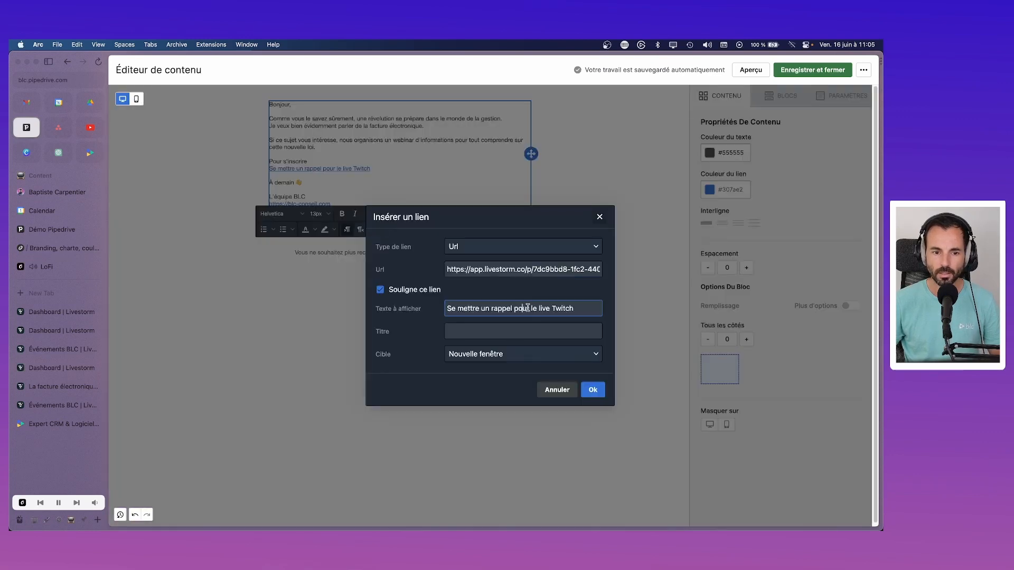
key(super+a)
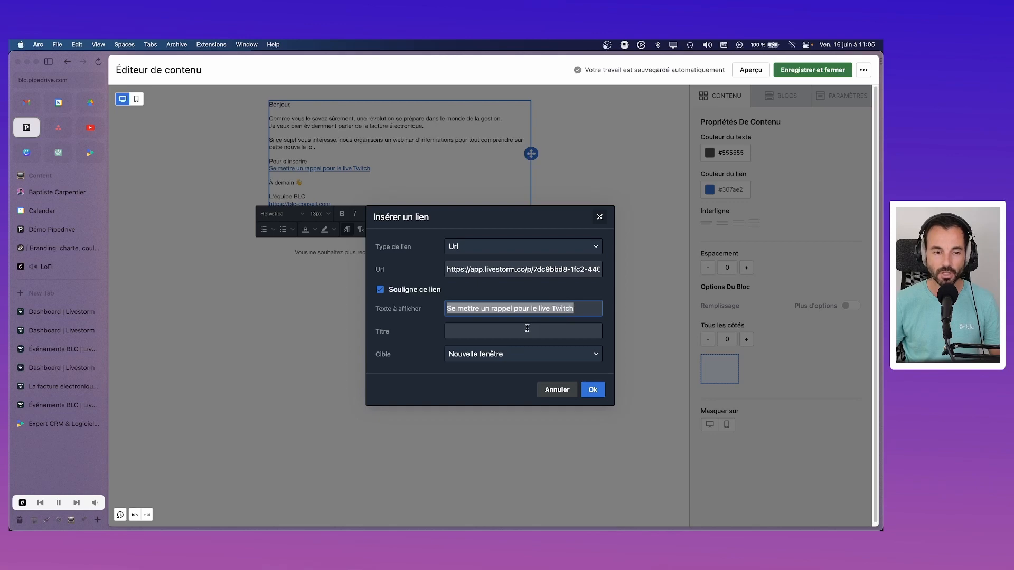
text(S'insc)
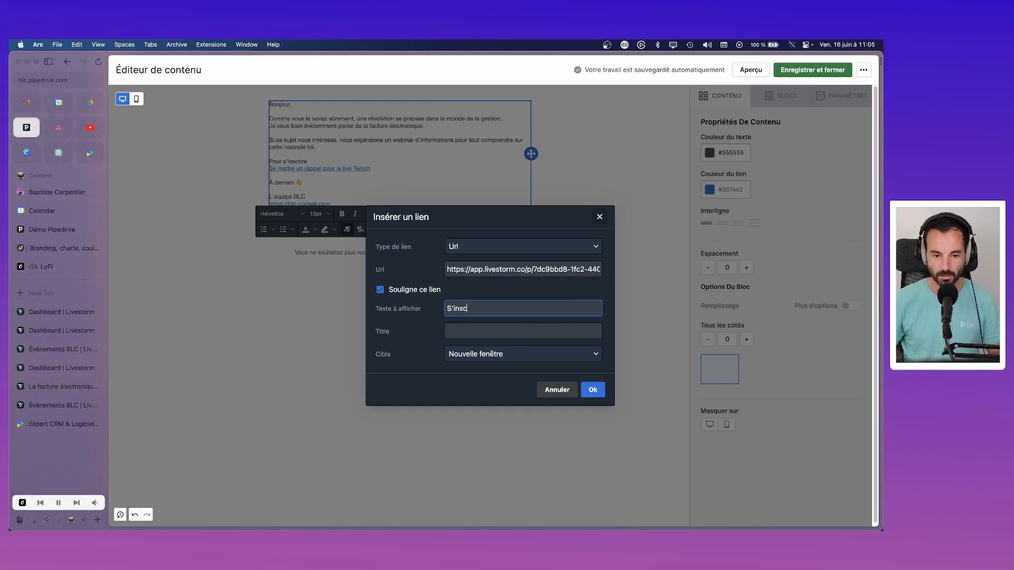
text(rire au webina)
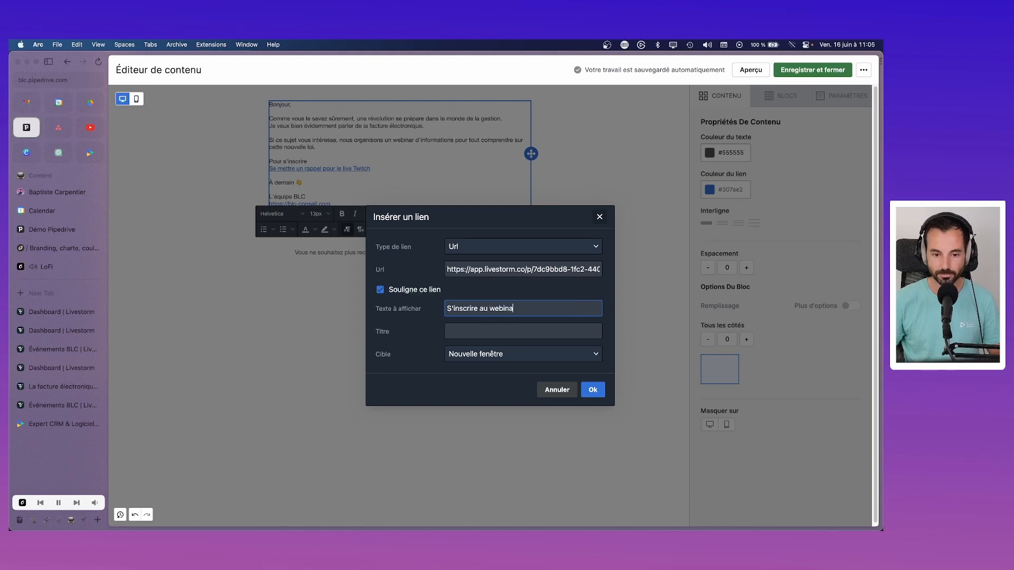
text(r sur la facture )
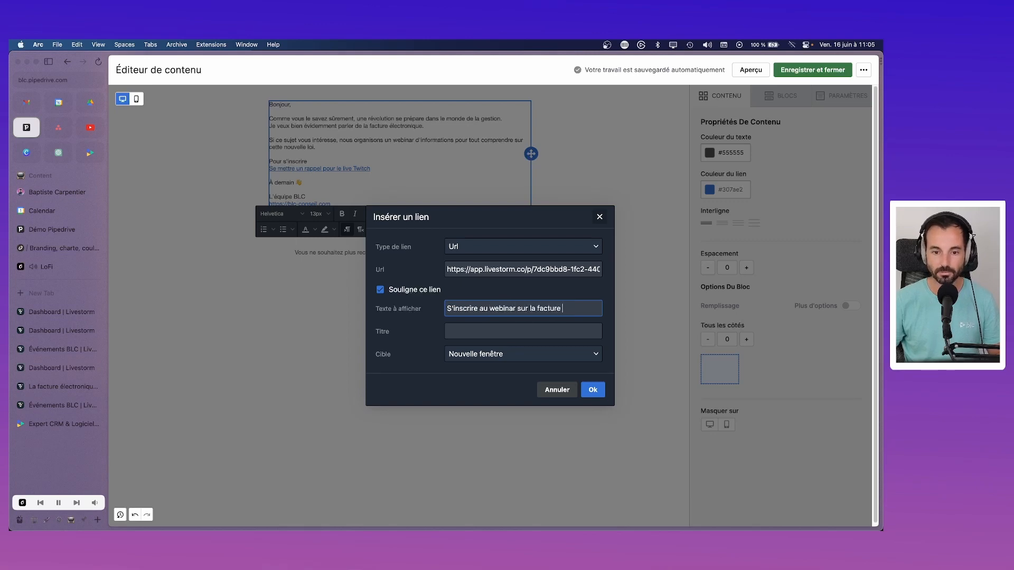
text(électronique)
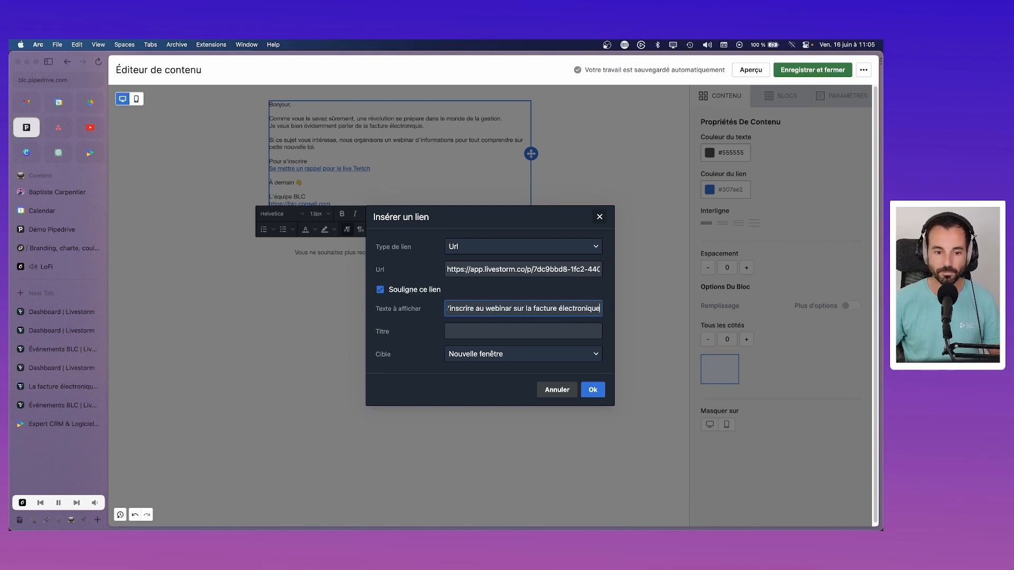
click(591, 390)
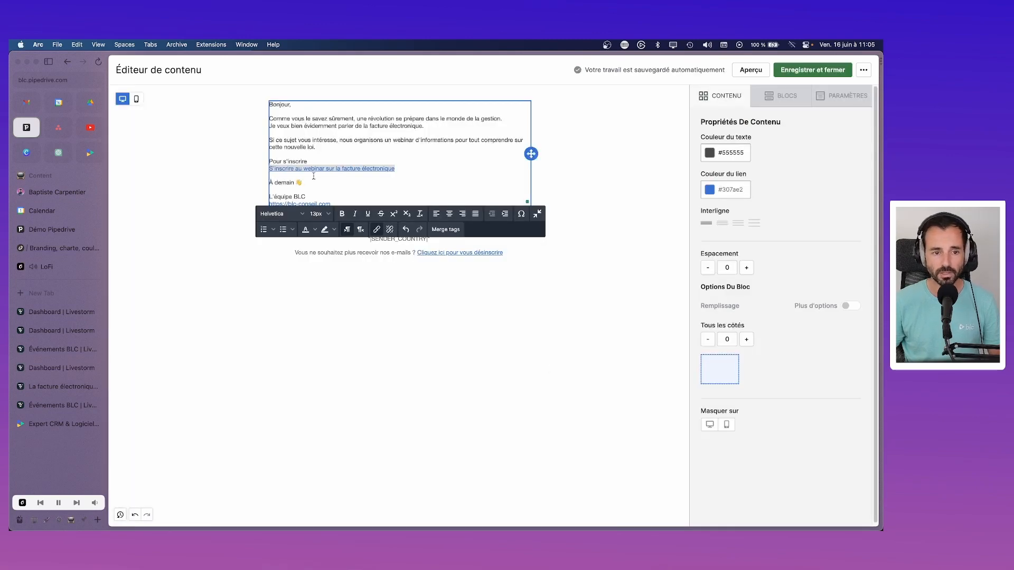
Step: Set the link's Titre to the same text as its display text
click(376, 229)
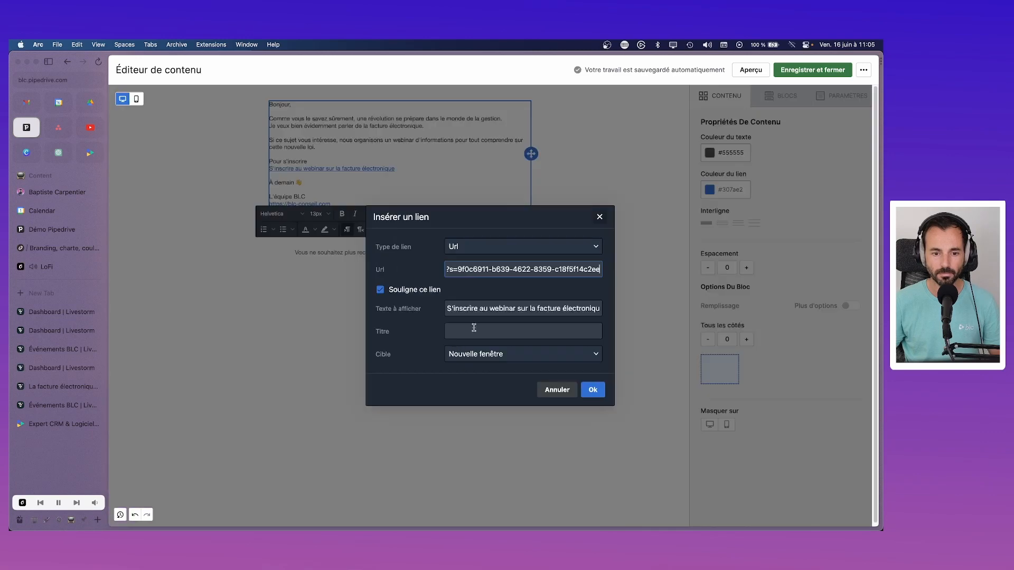
triple_click(478, 309)
key(super+c)
click(478, 331)
key(super+v)
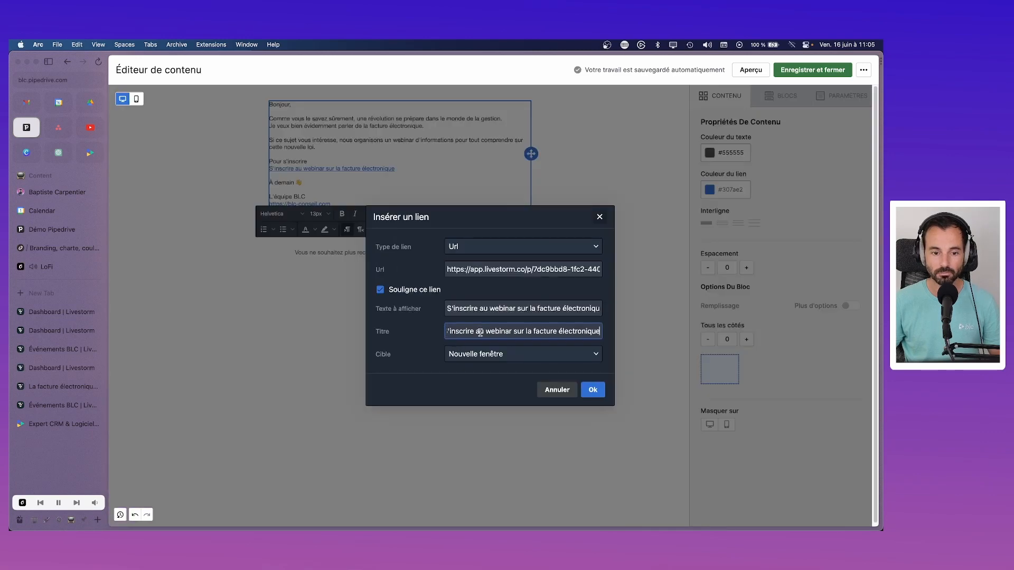
click(594, 390)
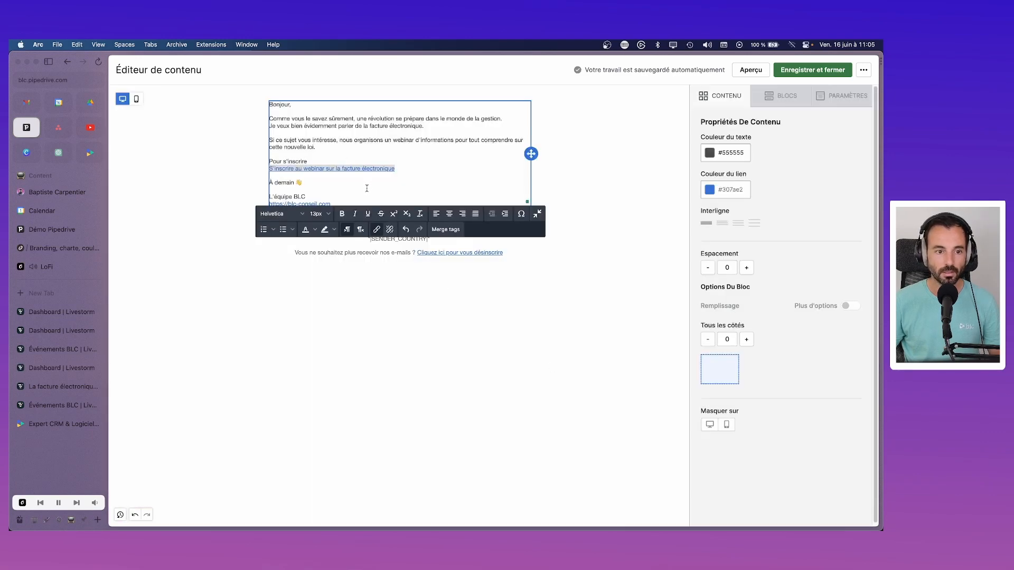
Step: Add an 'Au programme :' heading after 'cette nouvelle loi.' with a bullet list starting 'Récapi'
drag(336, 182, 276, 178)
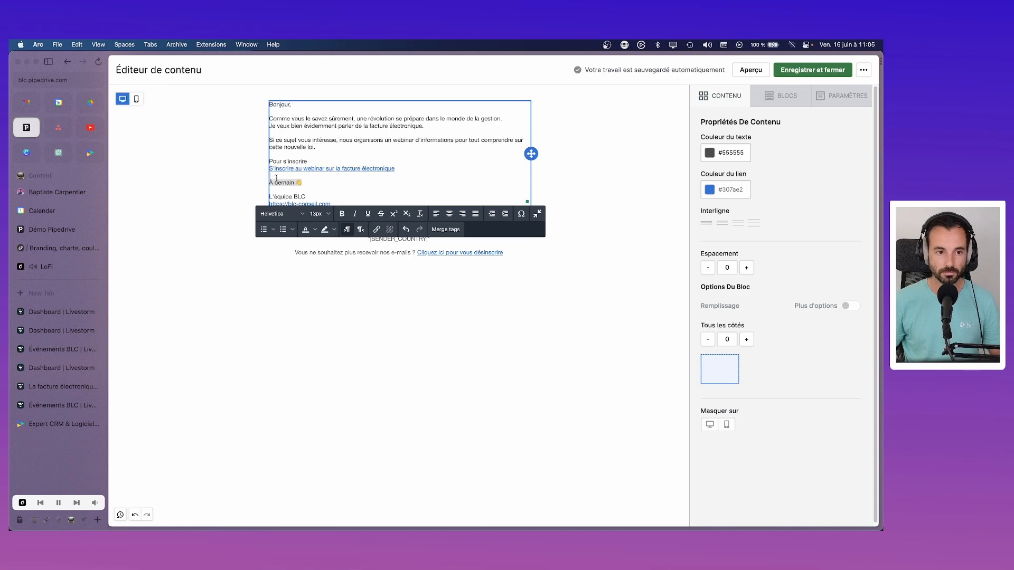
click(325, 150)
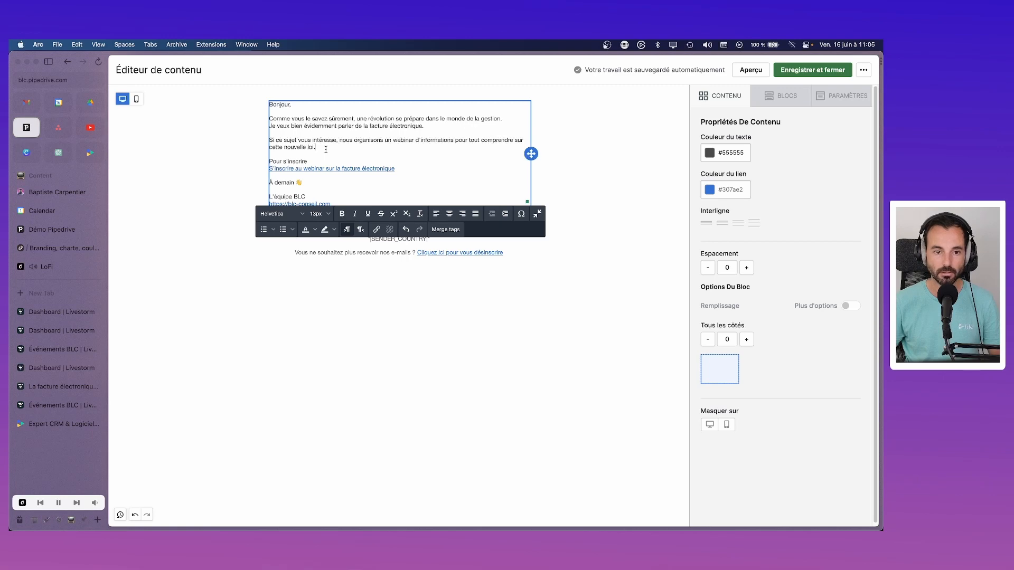
key(Return)
key(Return)
text(Au pro)
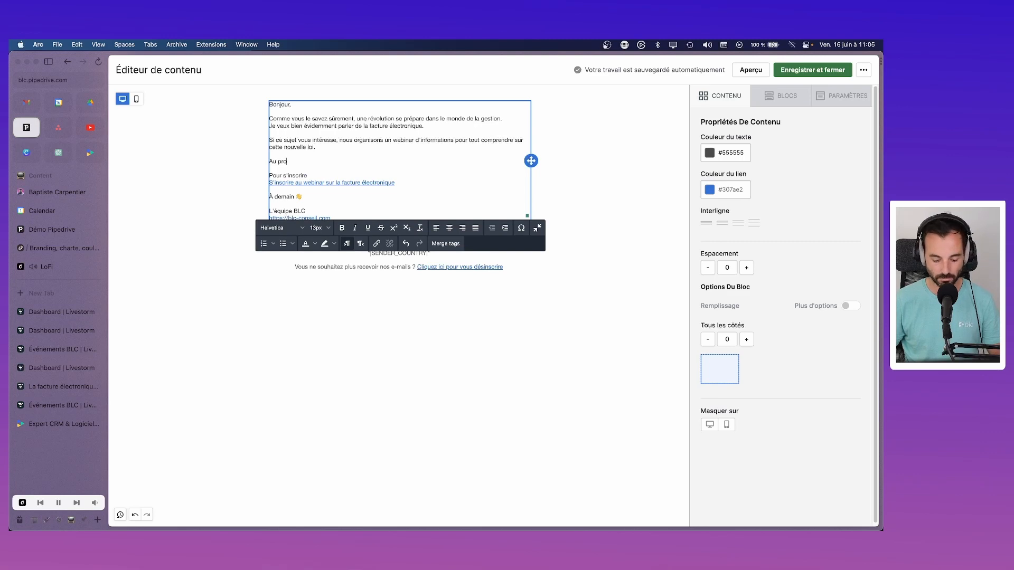
text(gramme :)
key(Return)
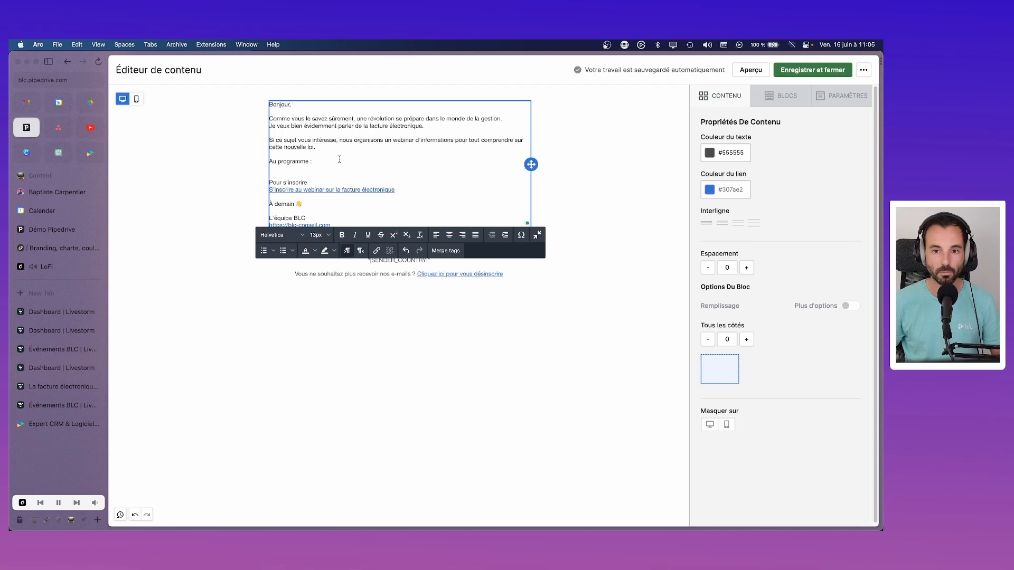
click(283, 250)
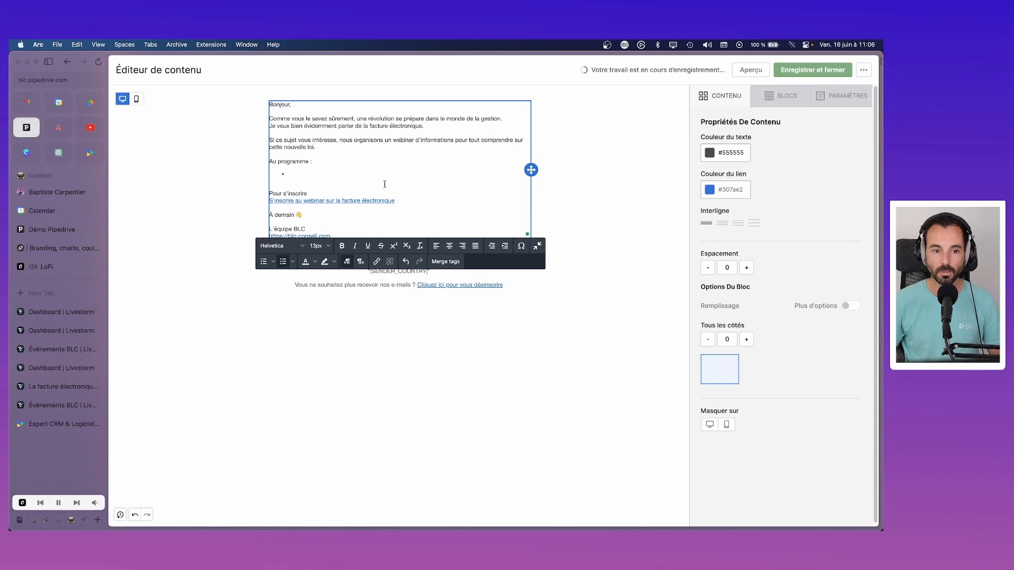
text(Ré)
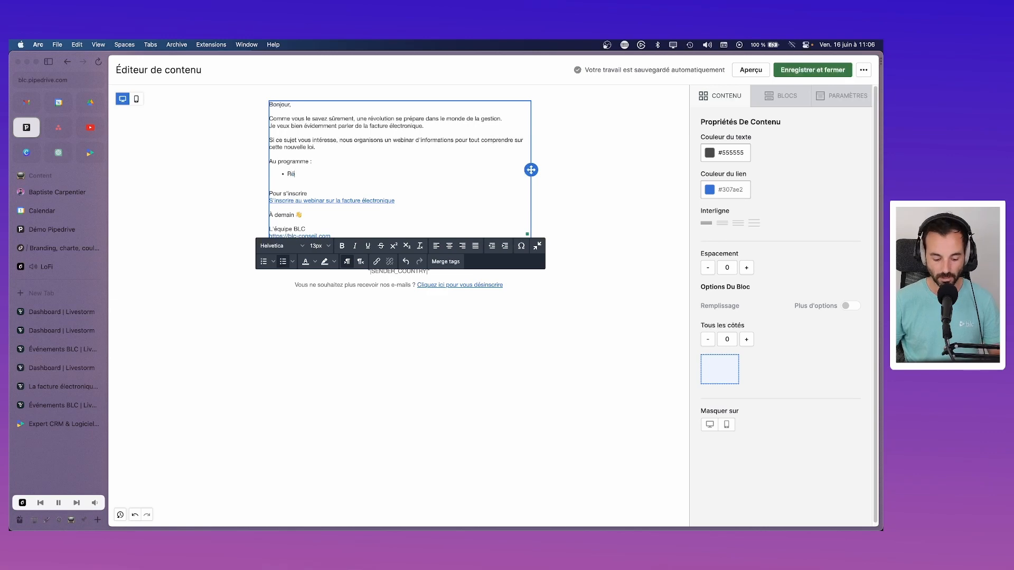
text(capi)
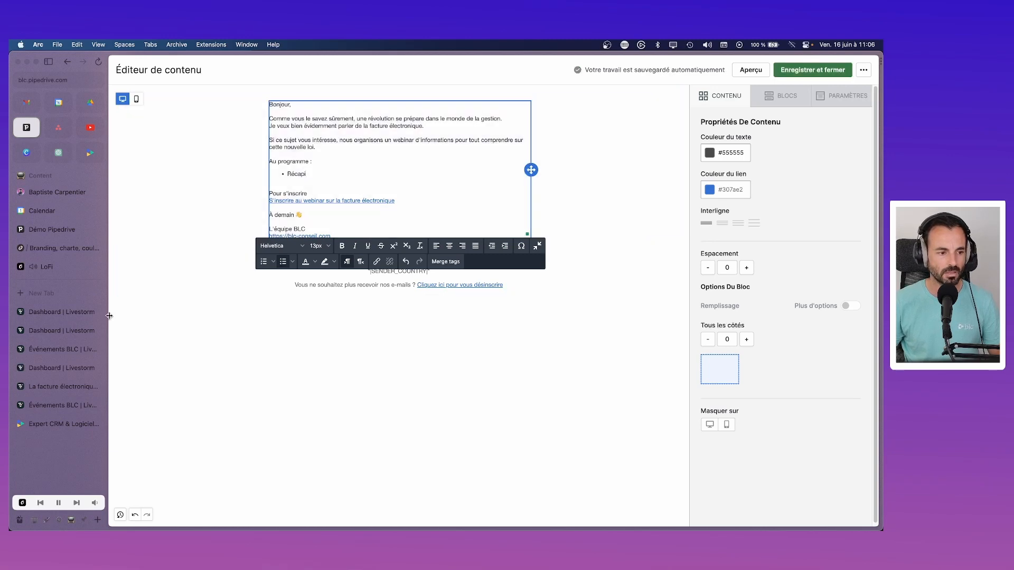
click(46, 335)
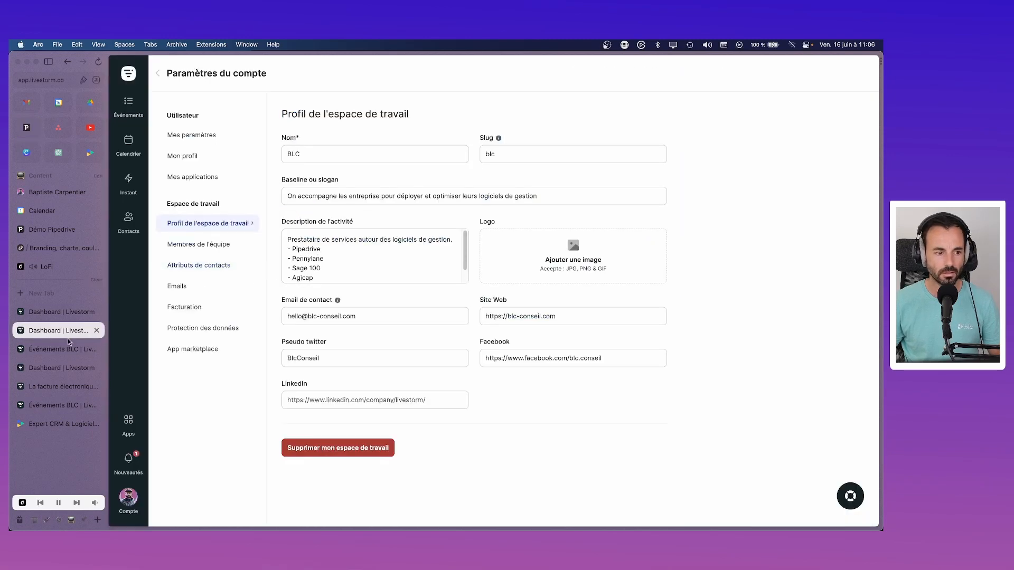
Step: Select the four-point agenda in the Livestorm event's settings subject, then return to Pipedrive
click(61, 314)
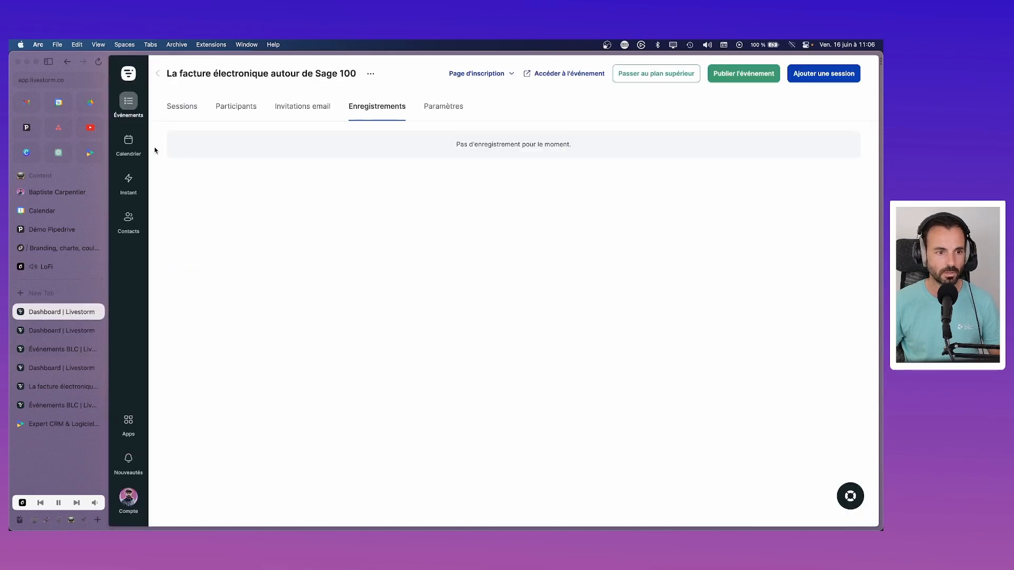
click(164, 105)
click(438, 107)
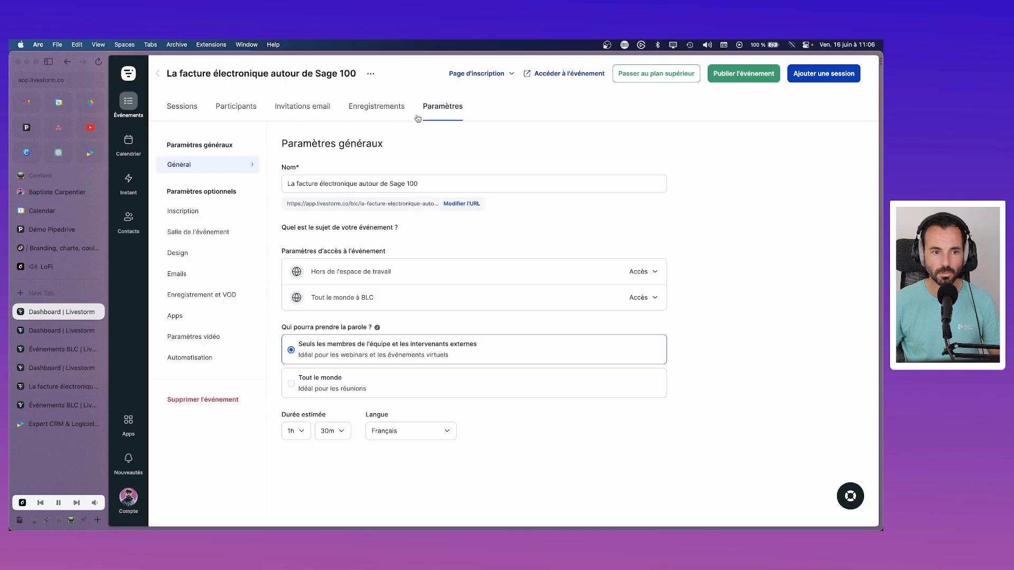
drag(376, 292, 266, 262)
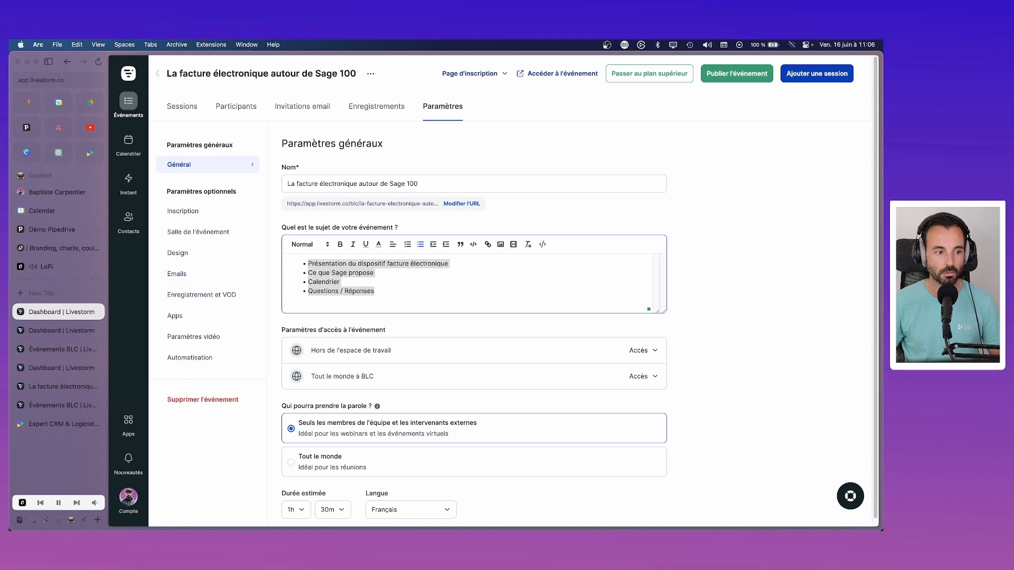
key(ctrl+Tab)
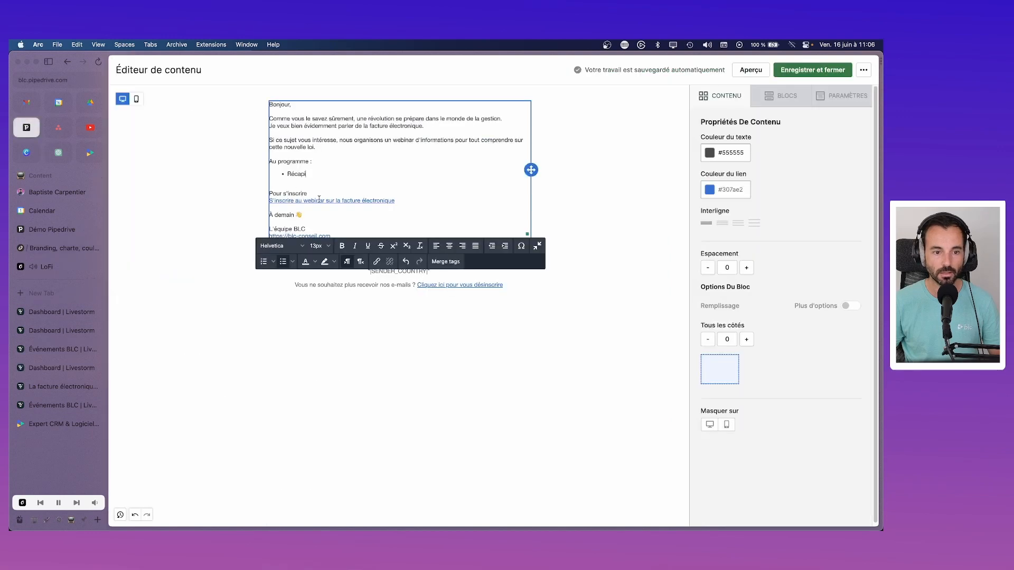
Step: Paste the four agenda topics over the Récapi placeholder, quote "facture électronique" and write Sage 100
key(super+v)
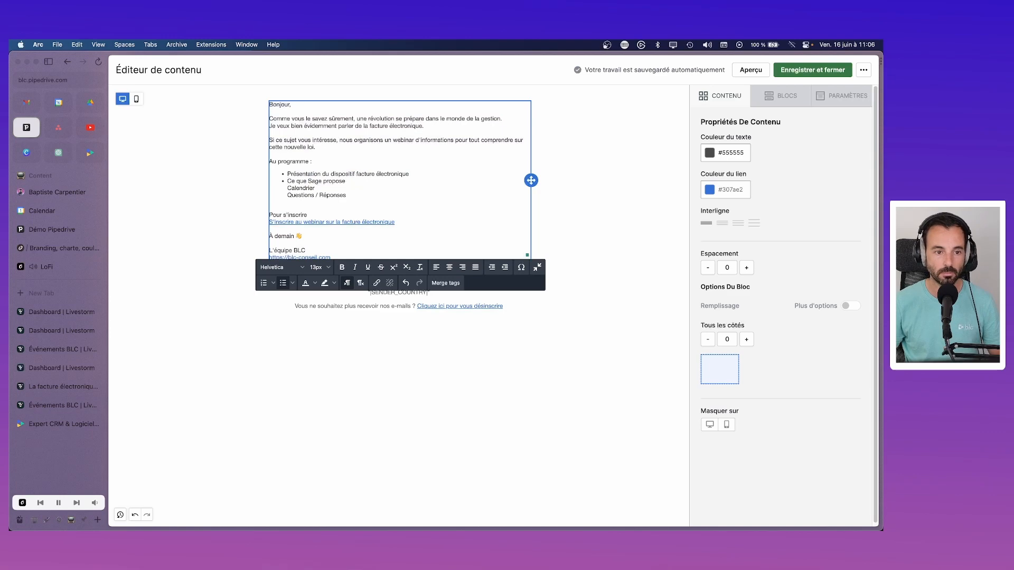
key(Down)
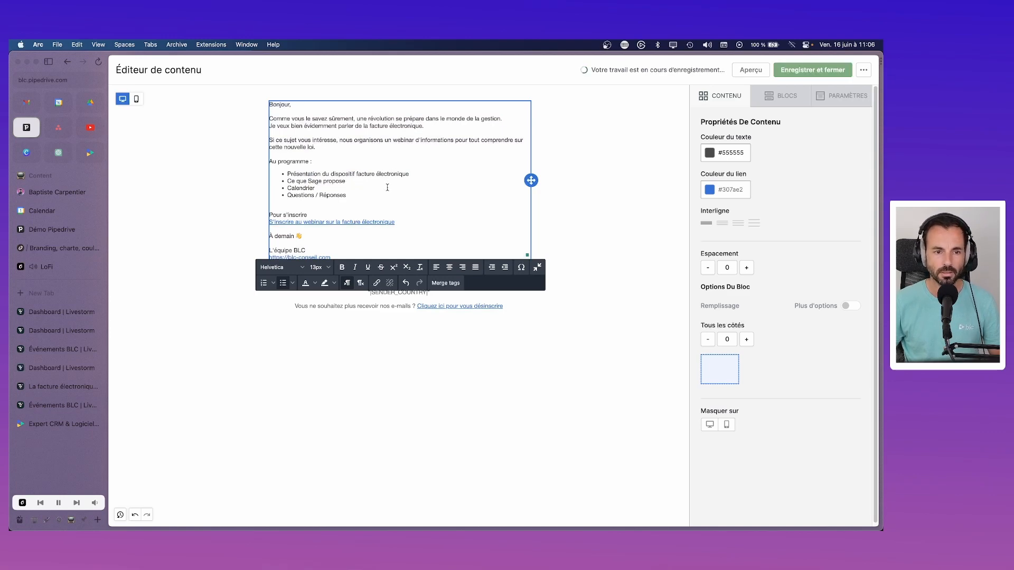
click(358, 170)
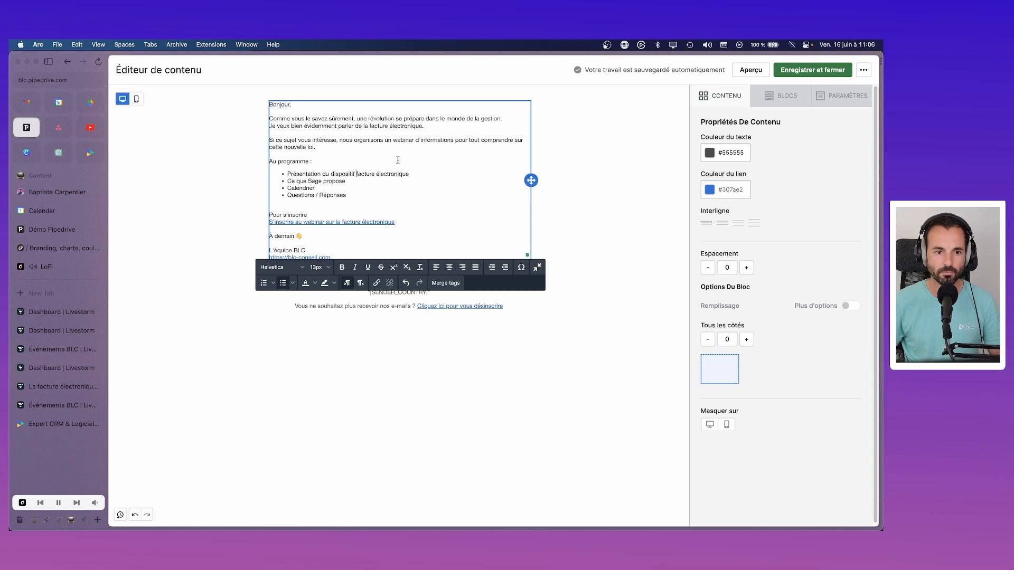
text(")
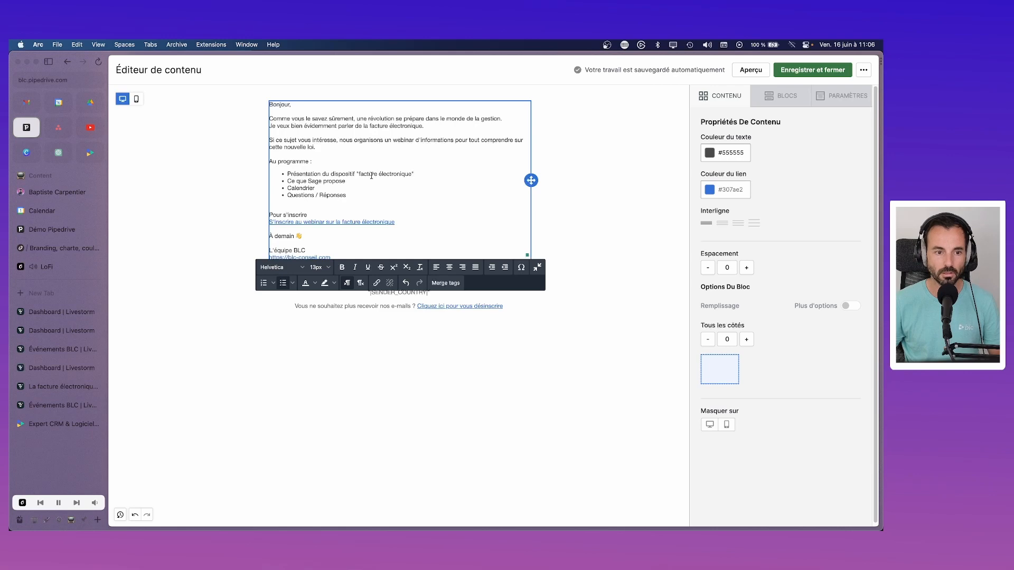
click(363, 180)
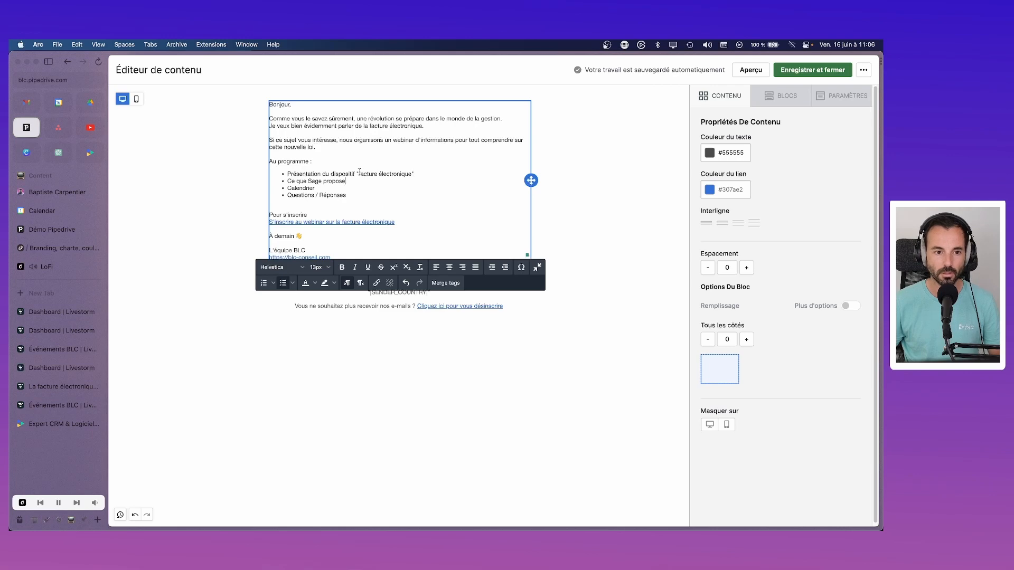
click(321, 181)
text(100)
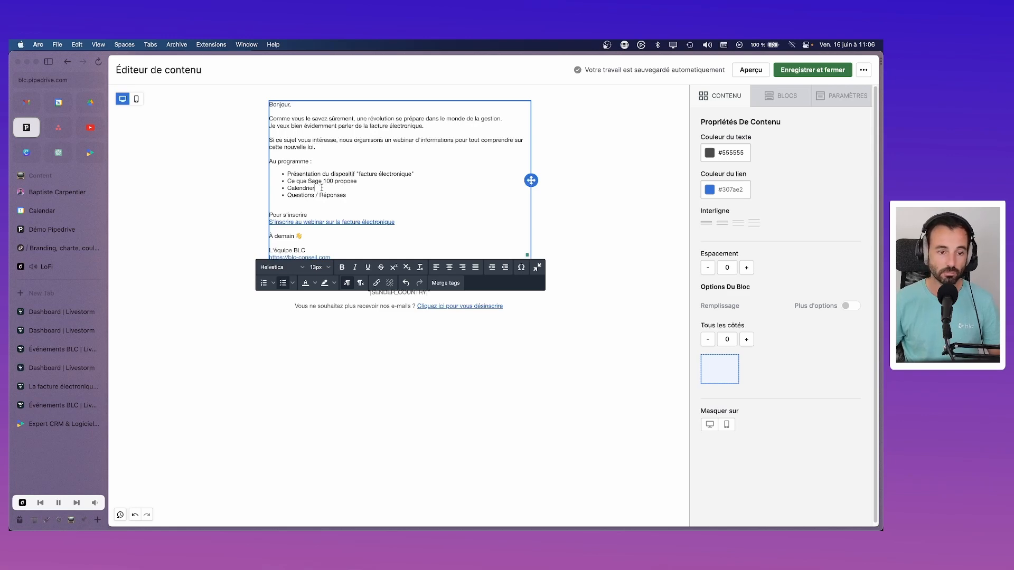
Step: Delete the À demain sign-off line and add a colon after "Pour s'inscrire"
scroll(323, 190, down, 1)
click(312, 201)
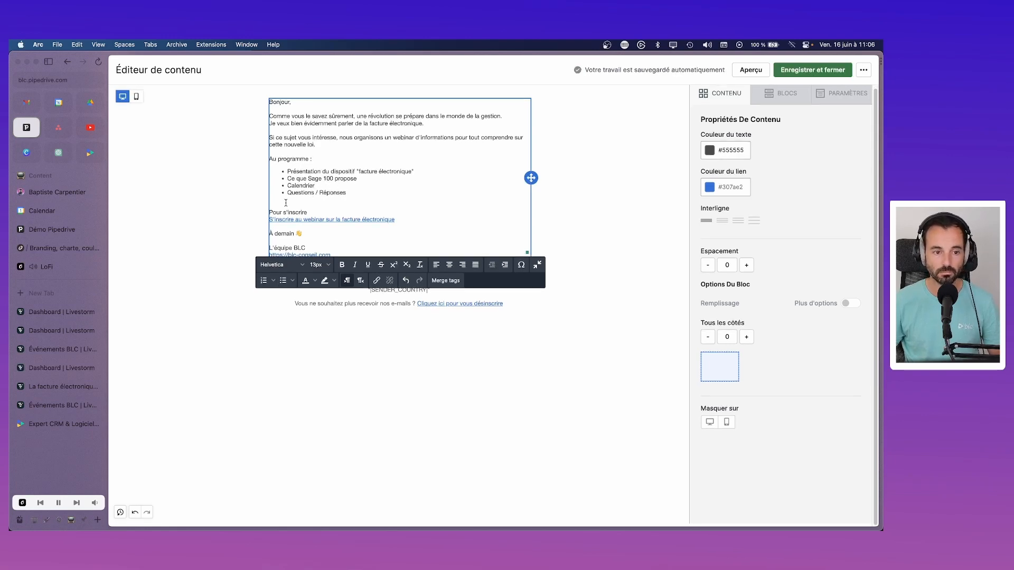
drag(330, 232, 268, 233)
key(BackSpace)
key(BackSpace)
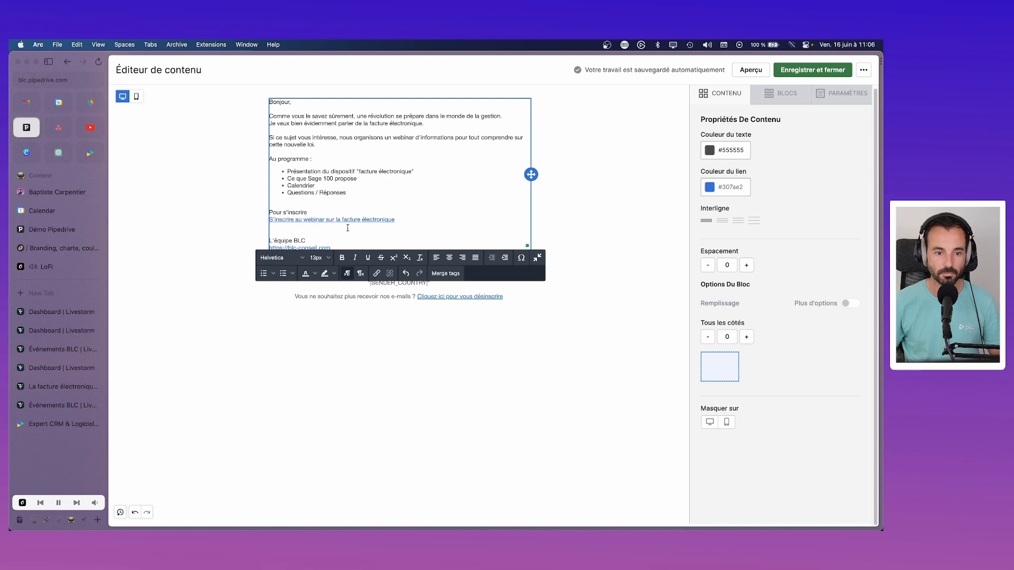
click(411, 218)
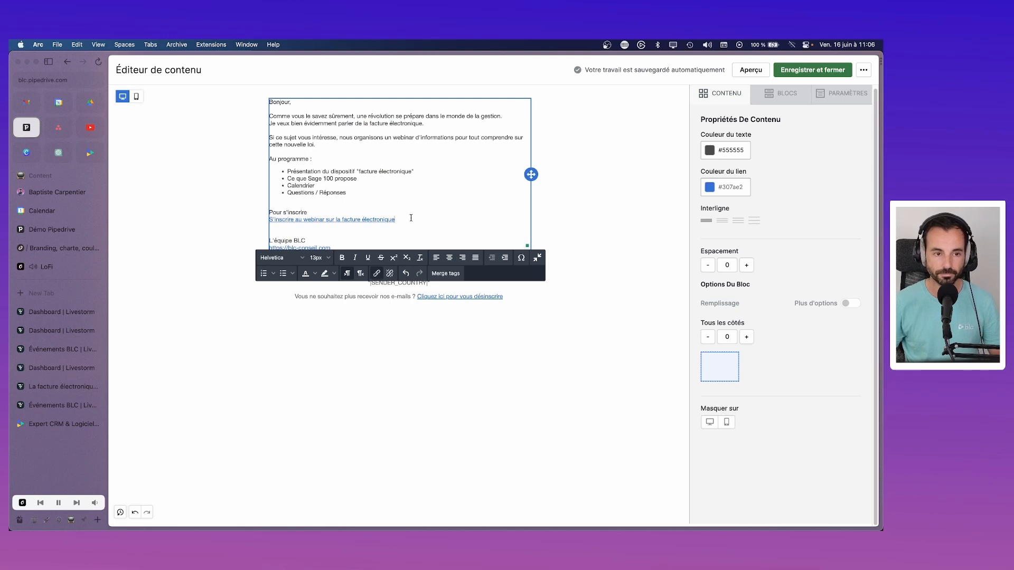
key(Return)
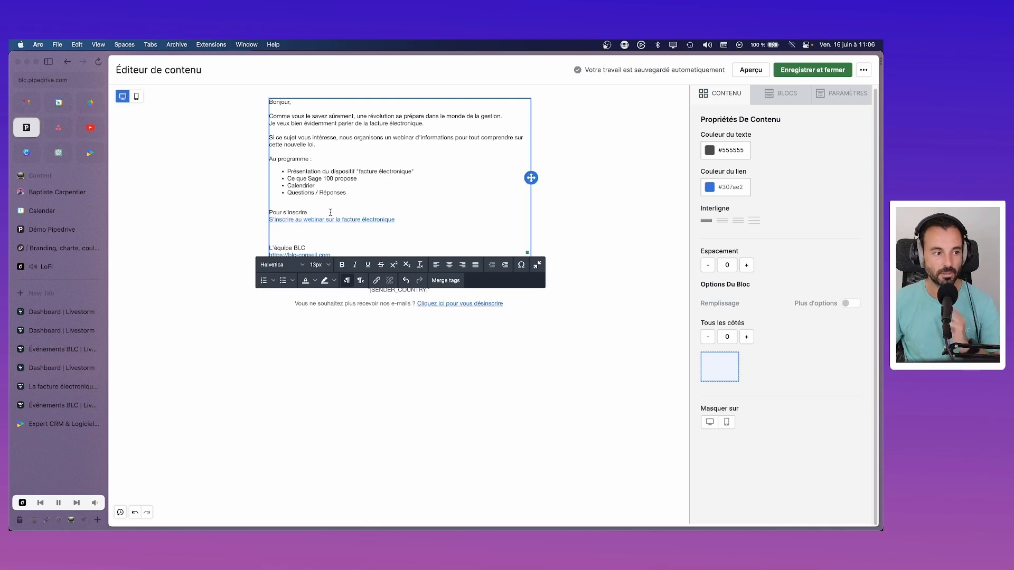
text(:)
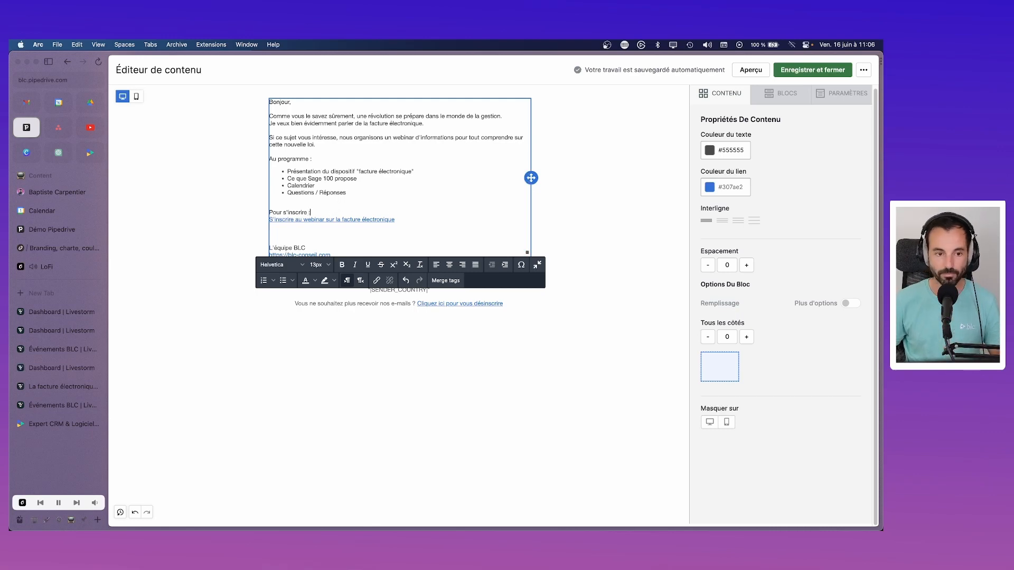
click(42, 270)
Step: Nudge the Epidemic Sound music volume up slightly, then return to the Pipedrive email
mouse_move(237, 508)
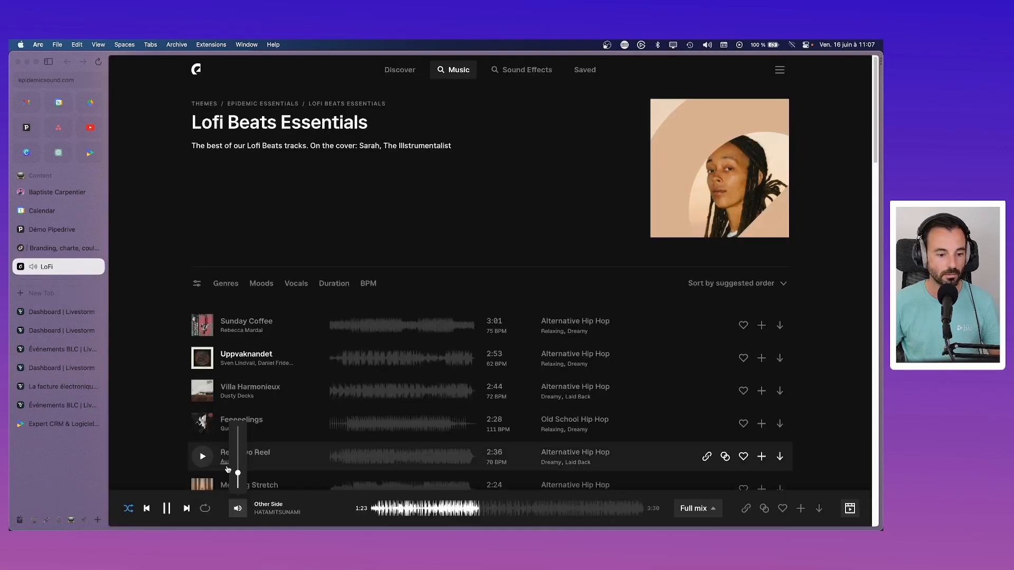
drag(235, 474, 238, 476)
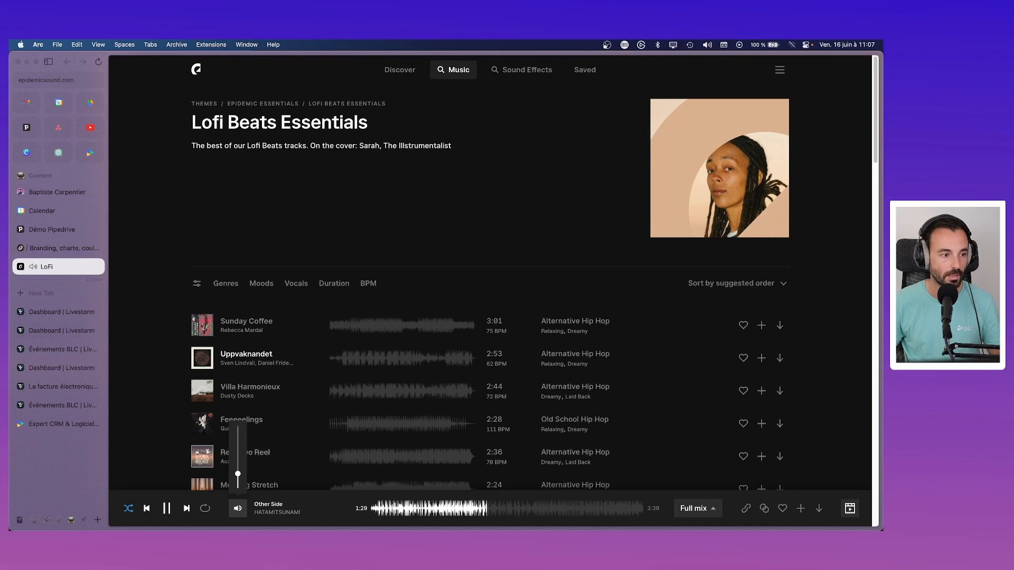
click(27, 129)
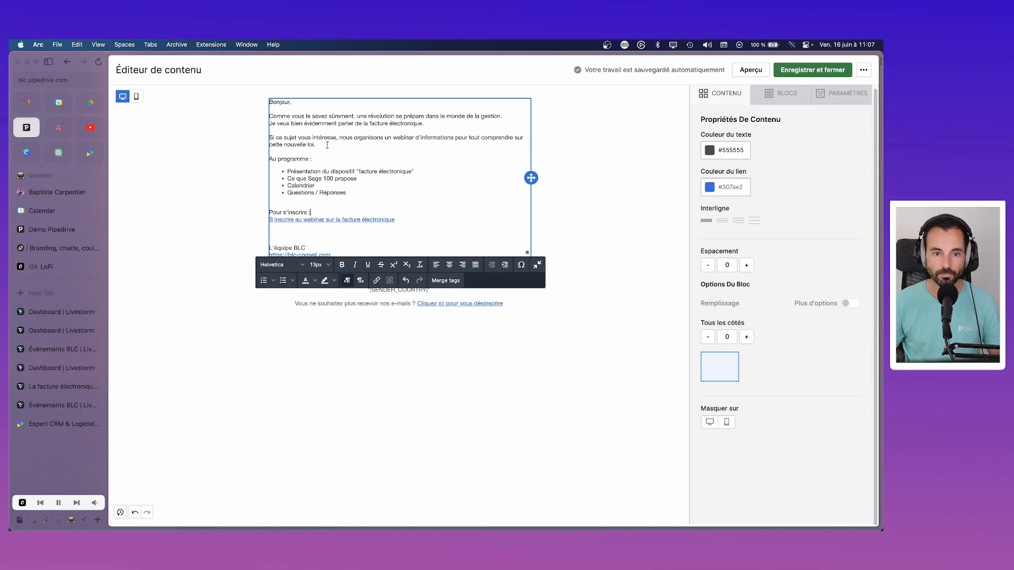
Step: Insert the webinar date "le jeudi 29 juin à 10h," and start rewording the law sentence with "nouveau disp"
click(453, 137)
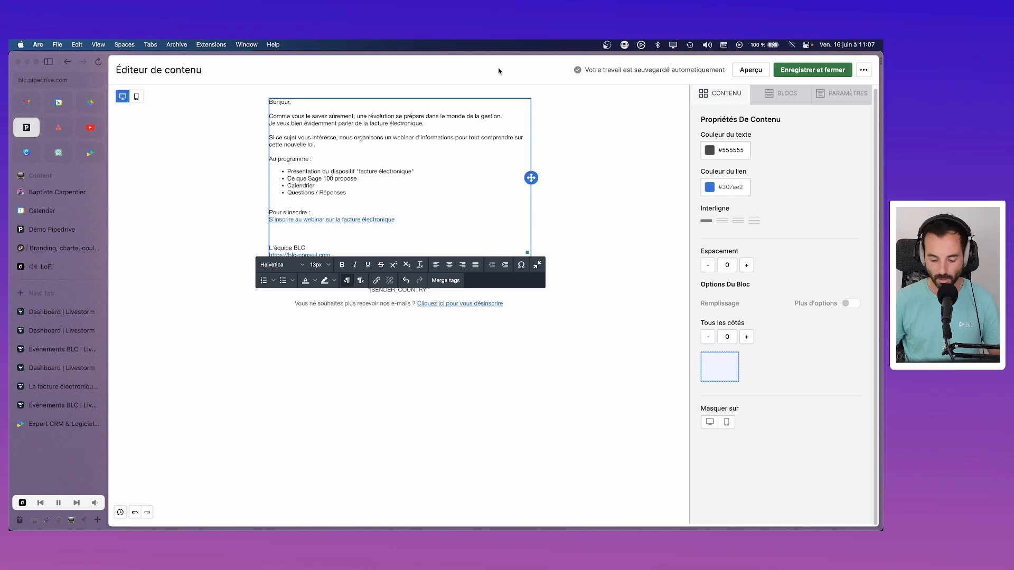
text(le 29 juin)
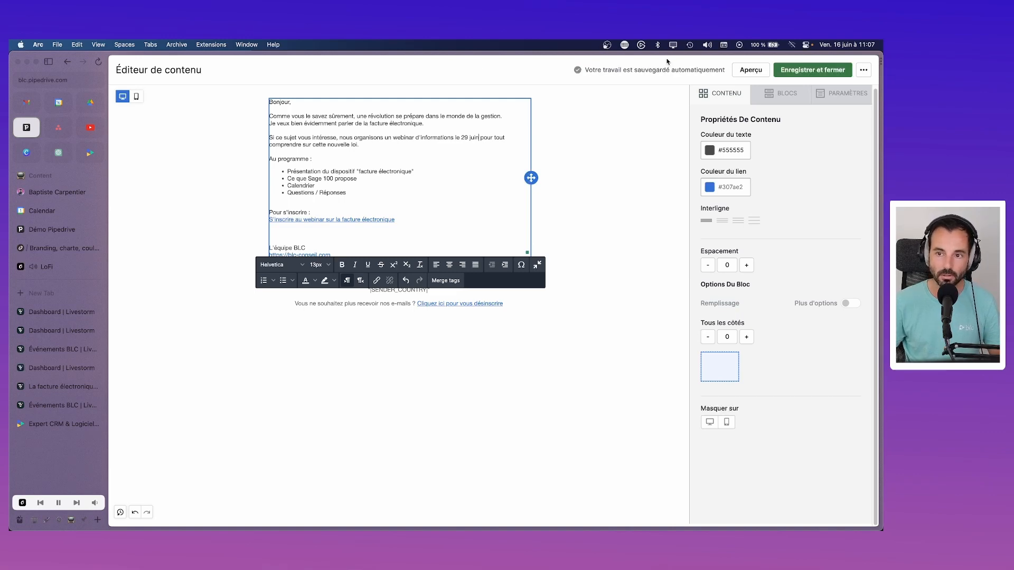
click(845, 44)
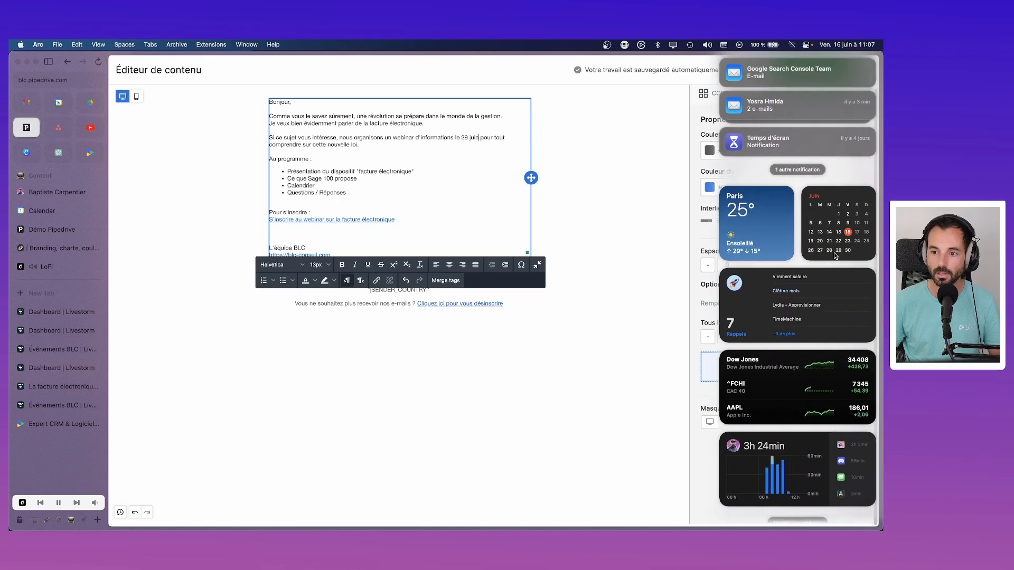
click(422, 165)
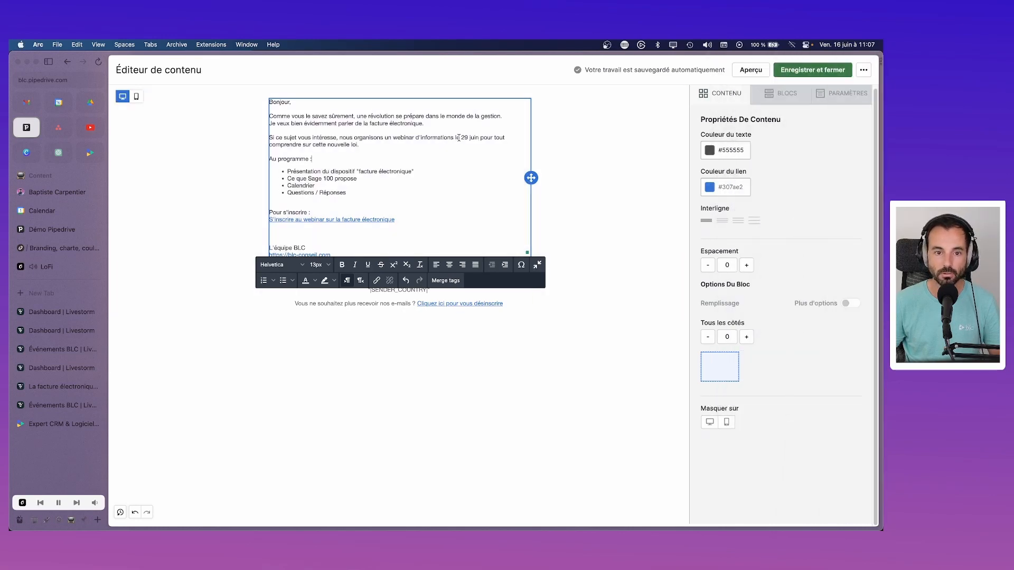
text(jeu)
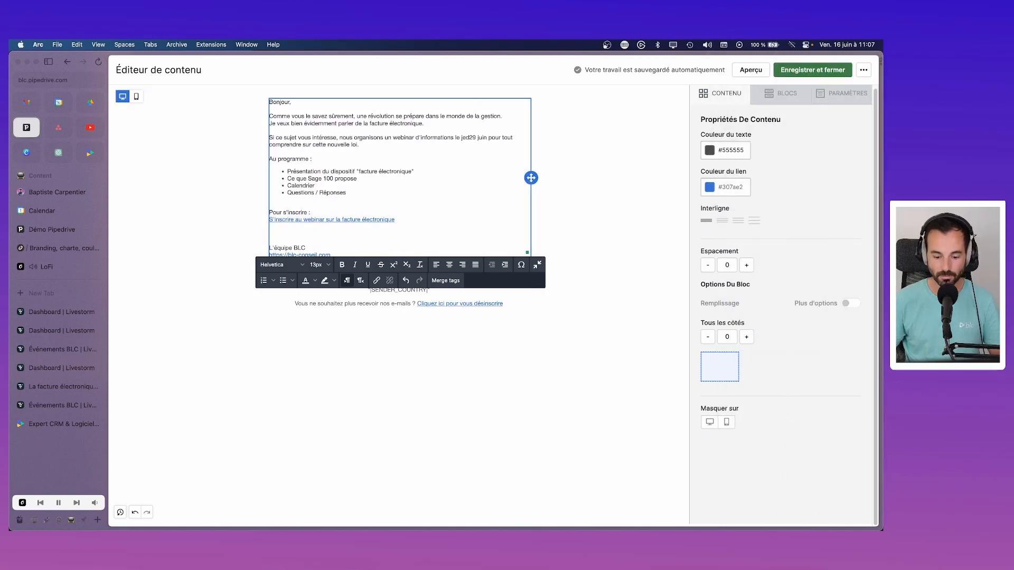
text(di 29)
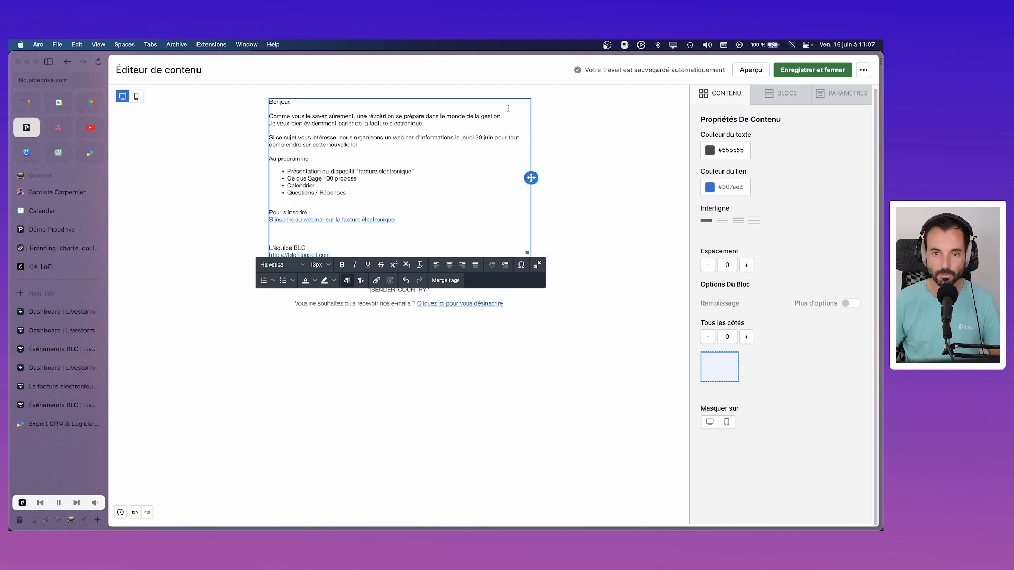
text( juin à 10h)
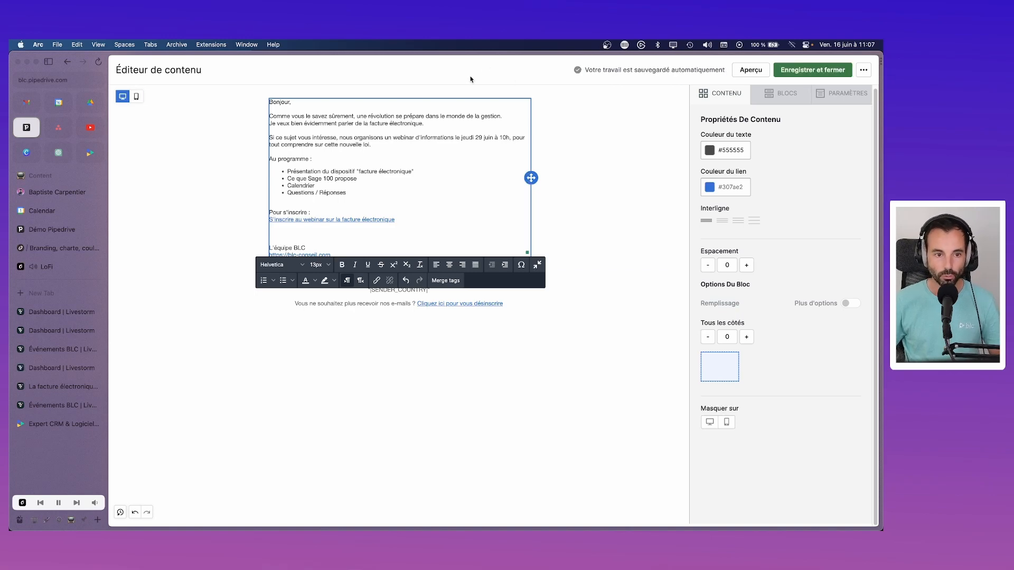
text(,)
drag(379, 144, 332, 144)
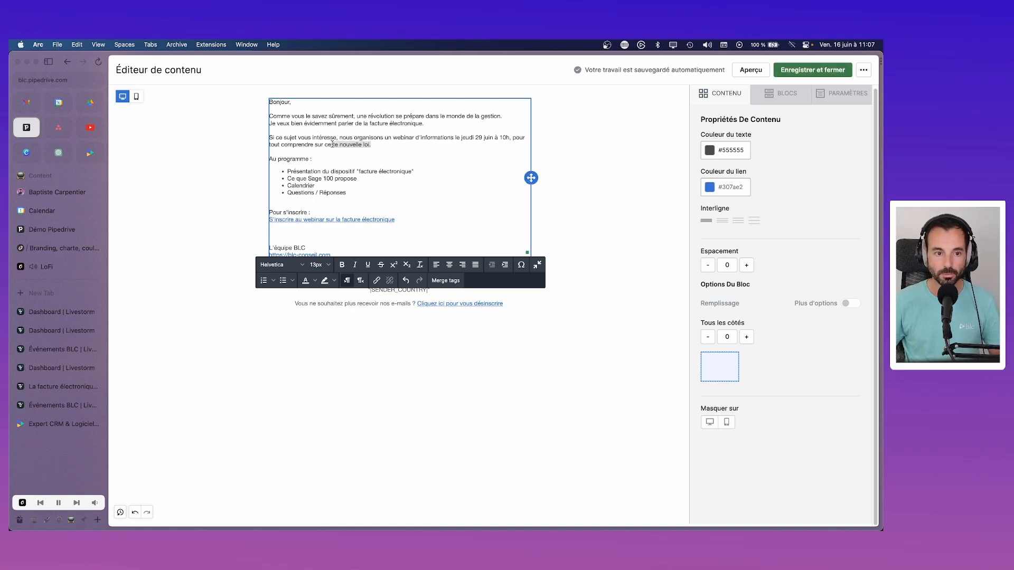
text(nouveau dispositif)
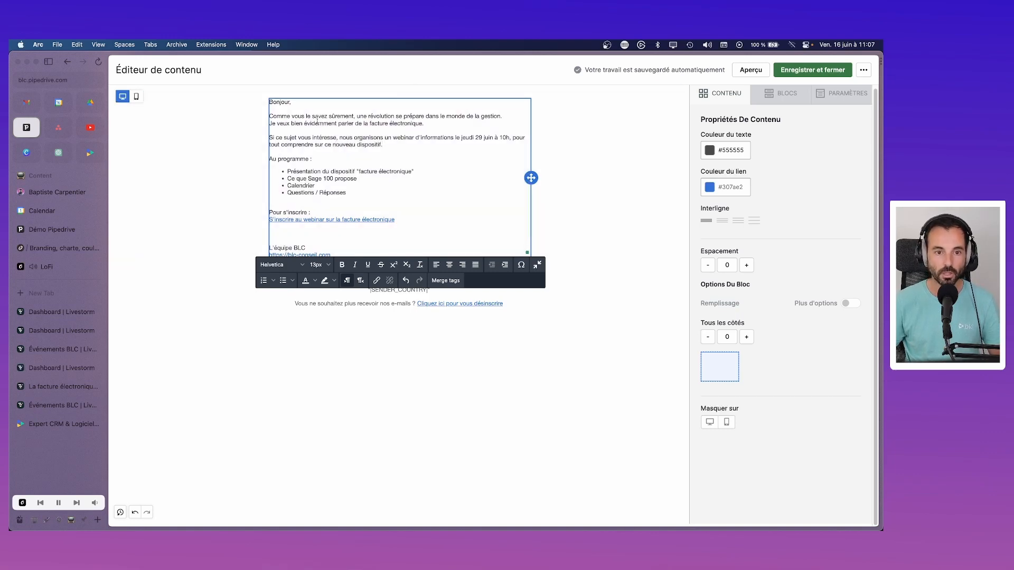
Step: Add the "Bien à vous," sign-off directly above the L'équipe BLC signature
click(293, 233)
key(BackSpace)
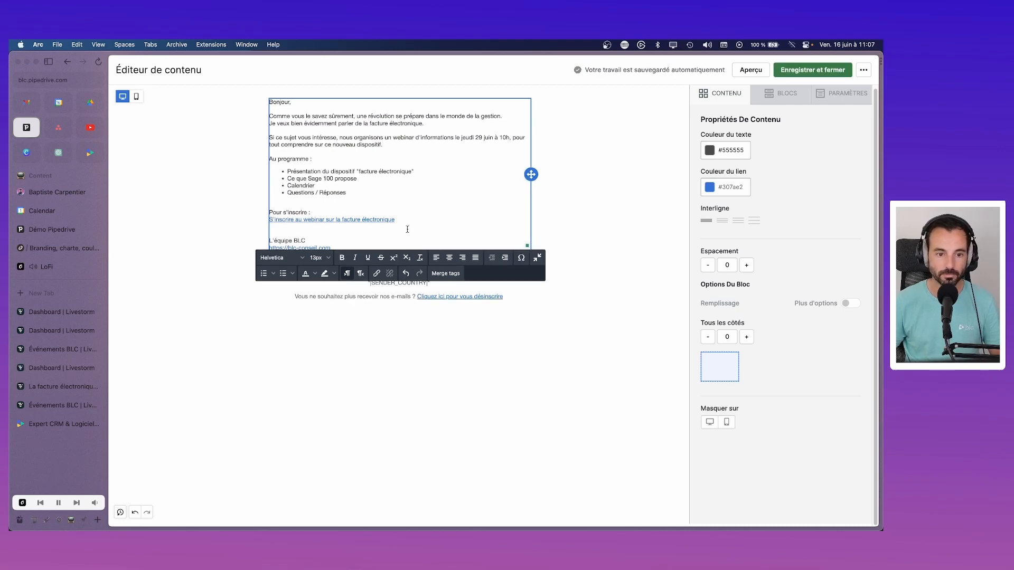
key(Return)
key(Return)
text(Bi)
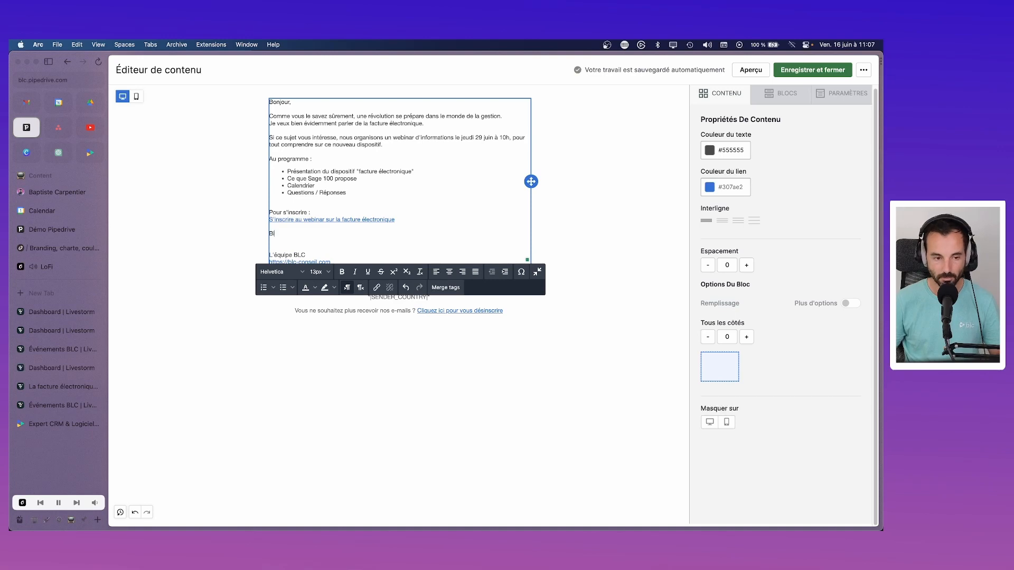
text(en )
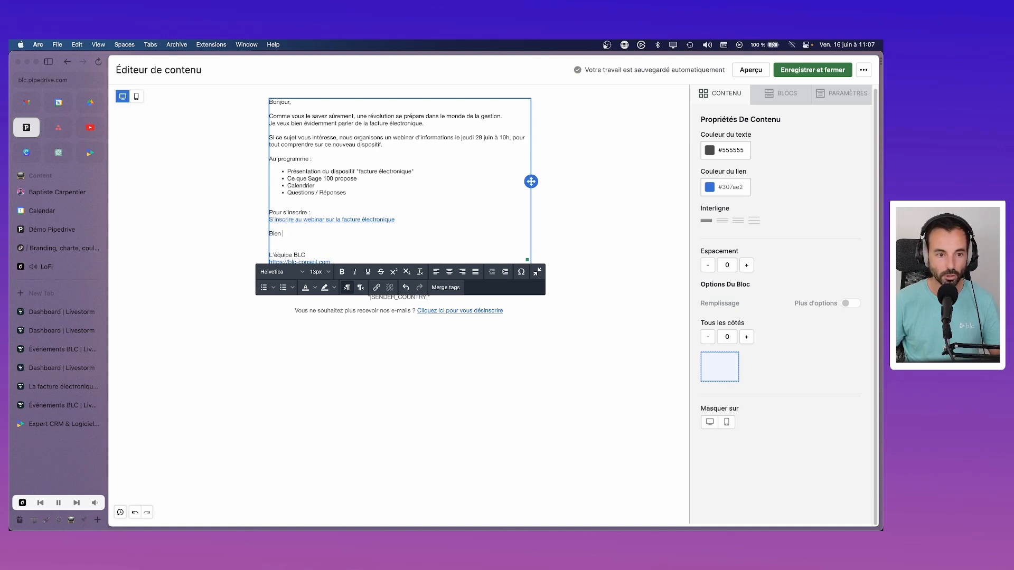
text(coà vous,)
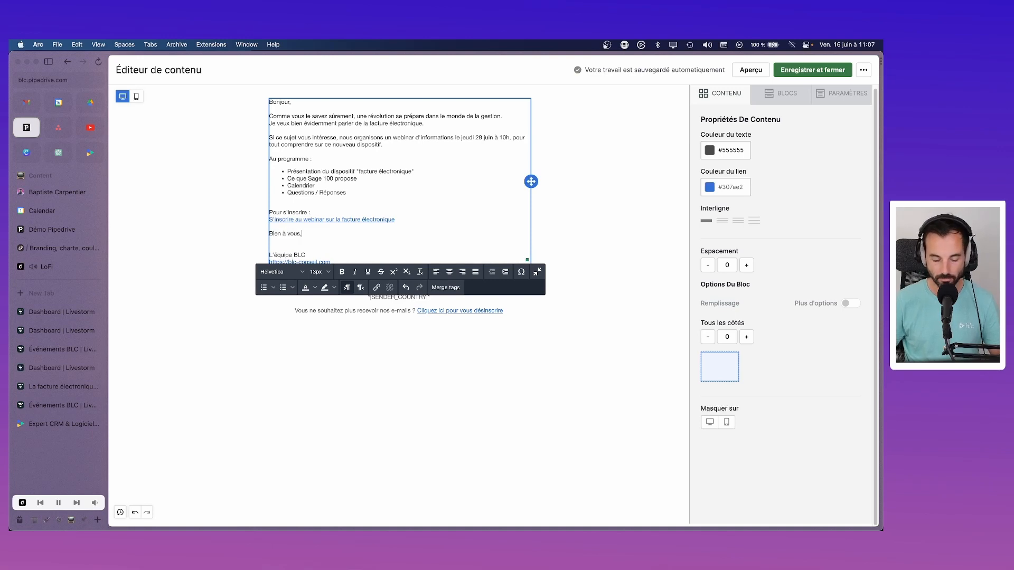
key(Delete)
scroll(403, 157, up, 1)
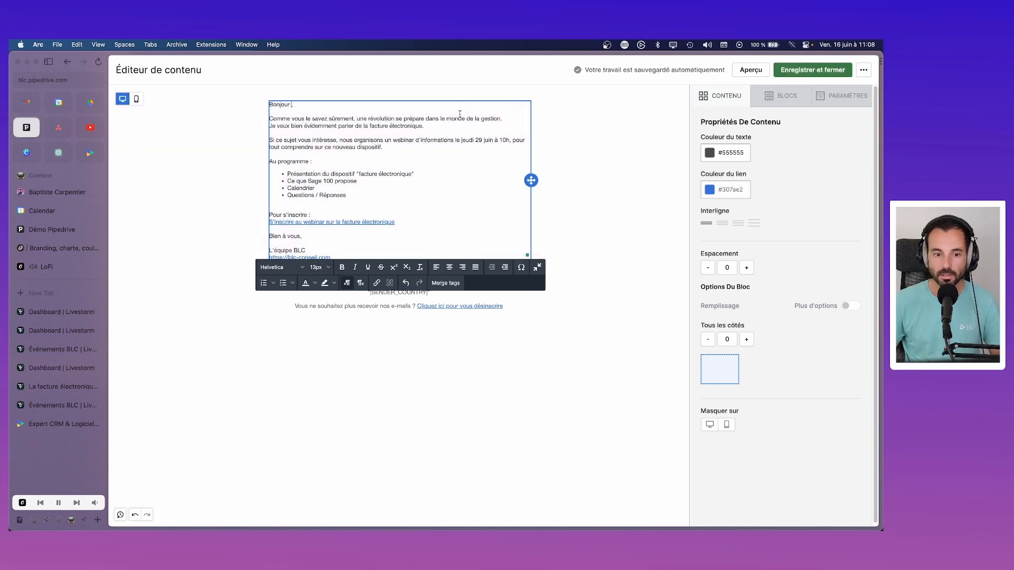
Step: Try inserting the first-name merge field after Bonjour, then remove it again
click(434, 285)
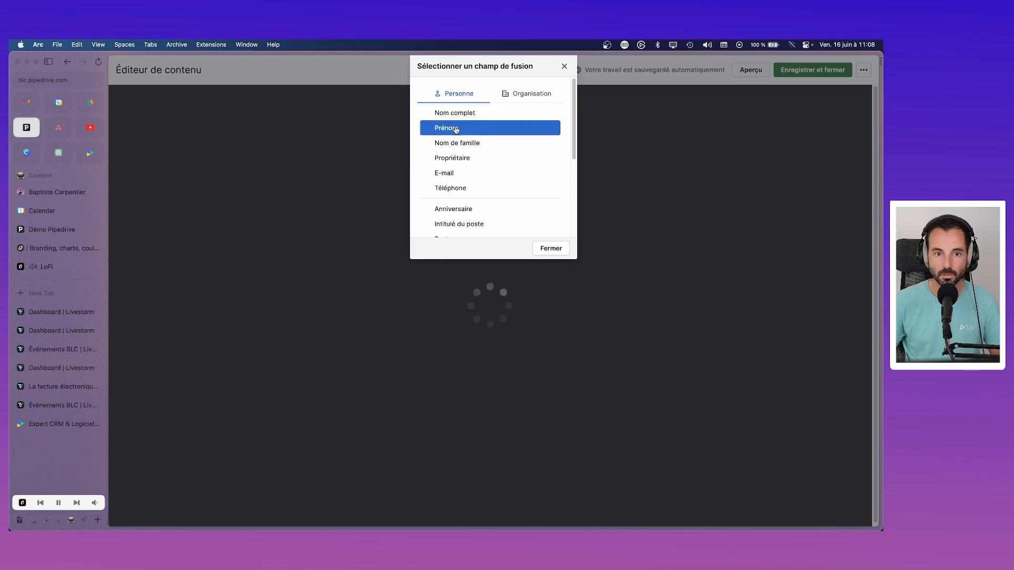
click(491, 128)
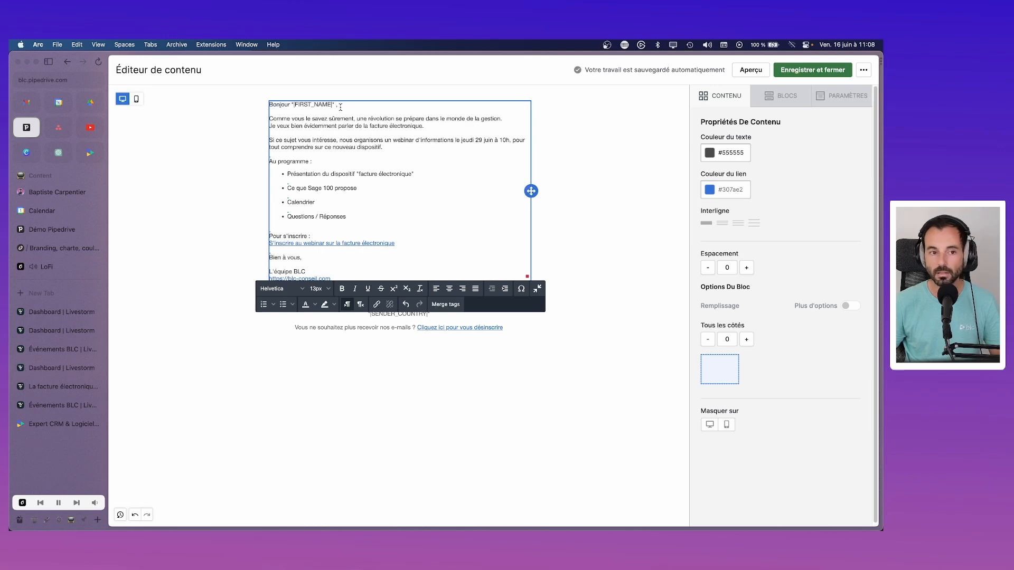
key(BackSpace)
key(BackSpace)
key(BackSpace)
key(BackSpace)
key(BackSpace)
key(BackSpace)
key(BackSpace)
key(BackSpace)
key(BackSpace)
key(BackSpace)
key(BackSpace)
key(BackSpace)
key(BackSpace)
key(BackSpace)
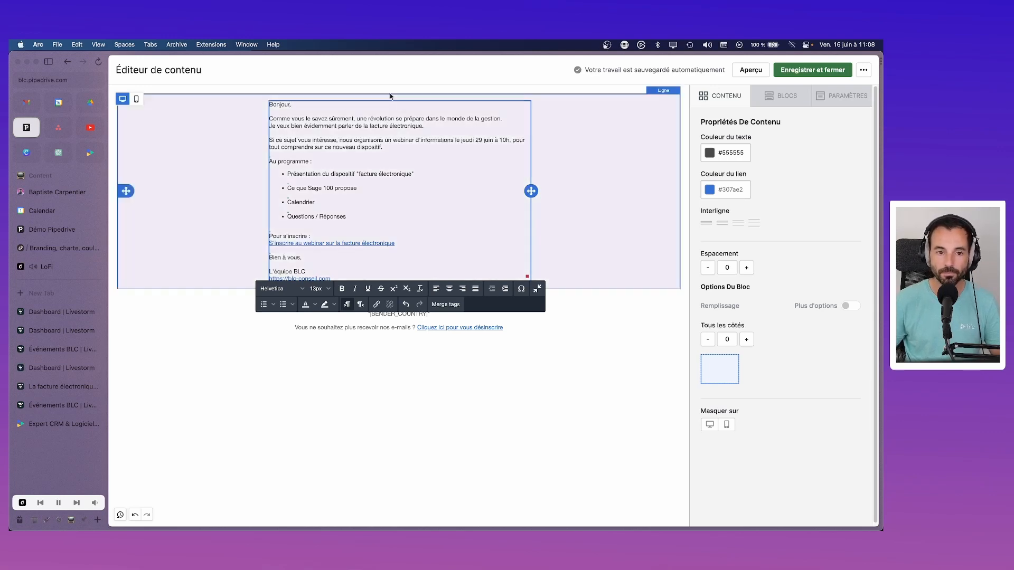
Step: Remove the blank lines between the four agenda bullets and save the email content
click(415, 174)
key(Delete)
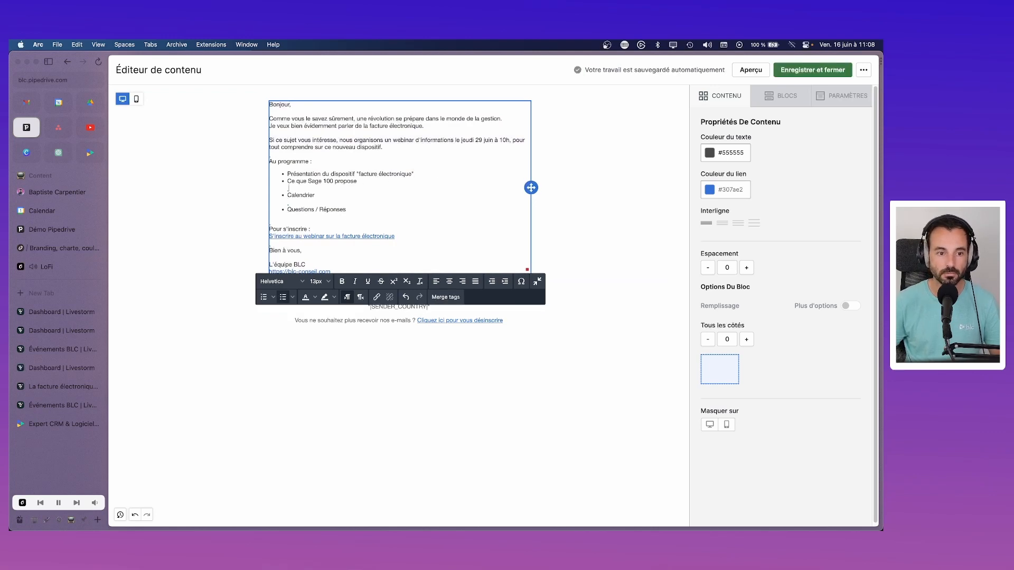
click(287, 191)
key(BackSpace)
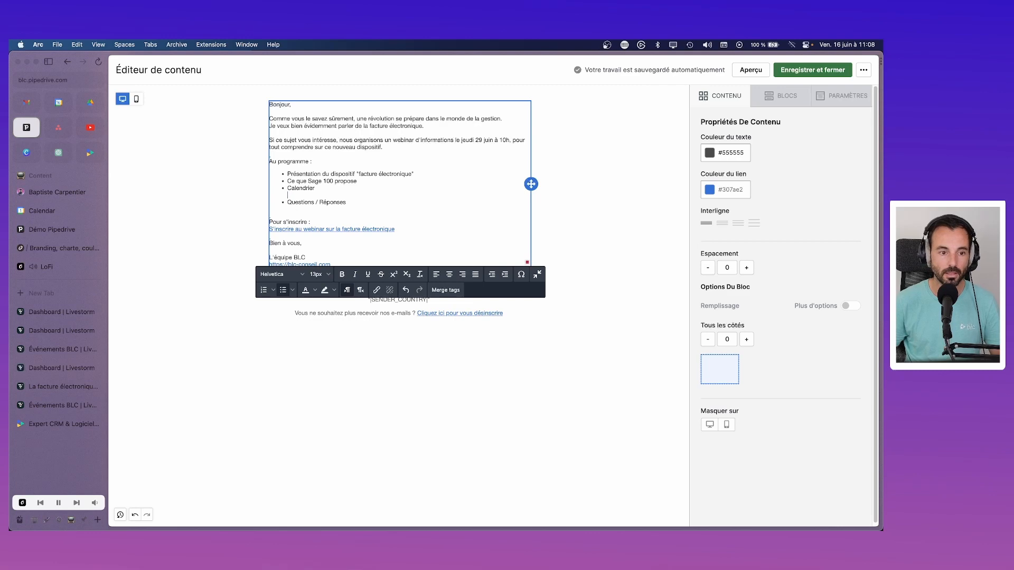
key(BackSpace)
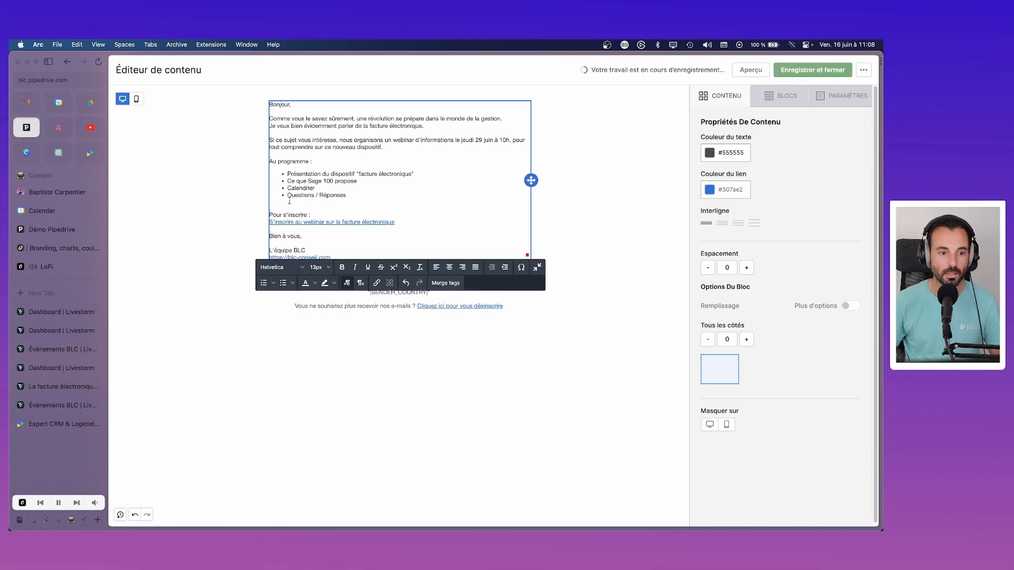
click(289, 201)
key(BackSpace)
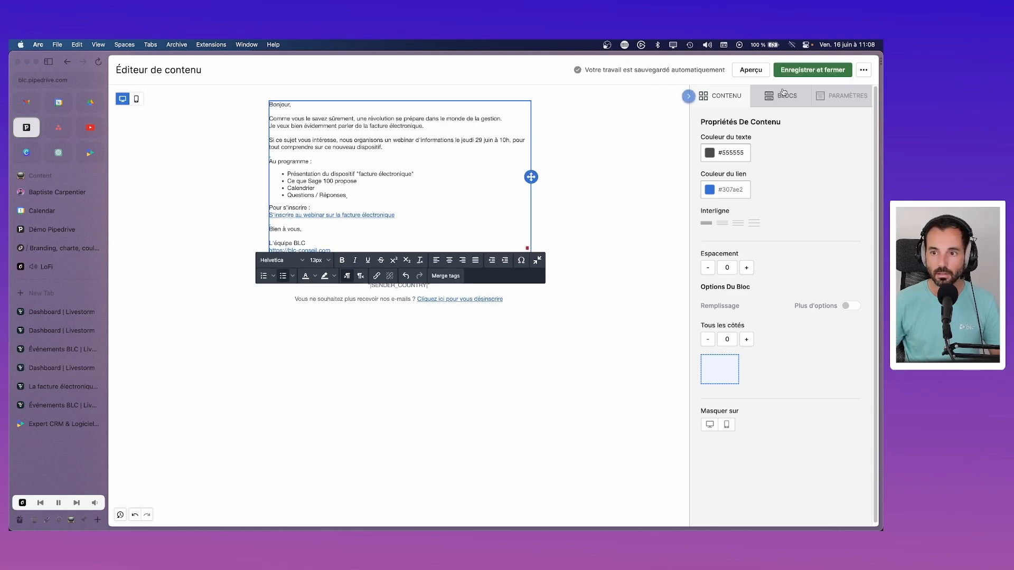
click(793, 71)
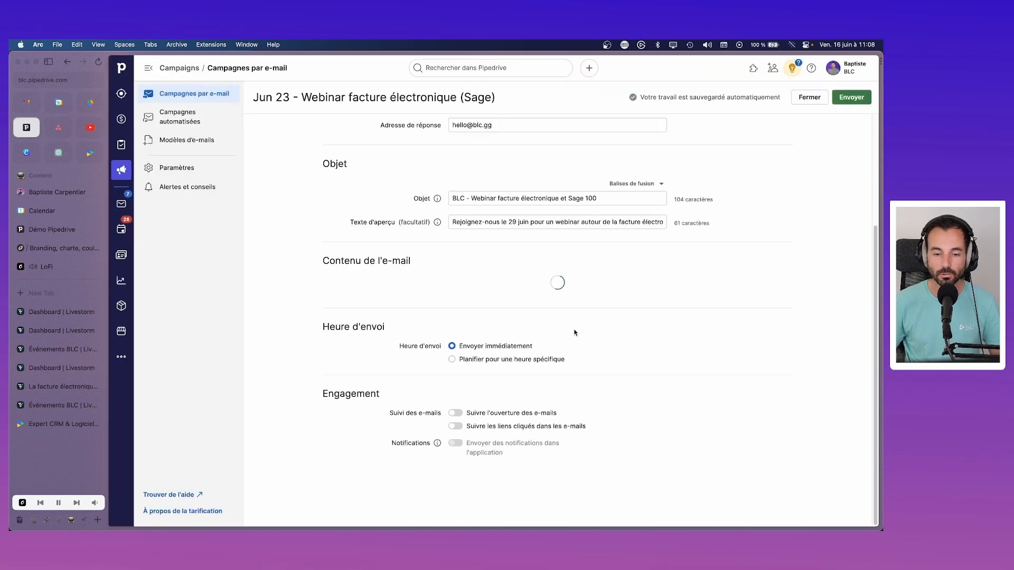
Step: Reopen the Éditeur de contenu with Modifier in the Contenu de l'e-mail section
click(579, 208)
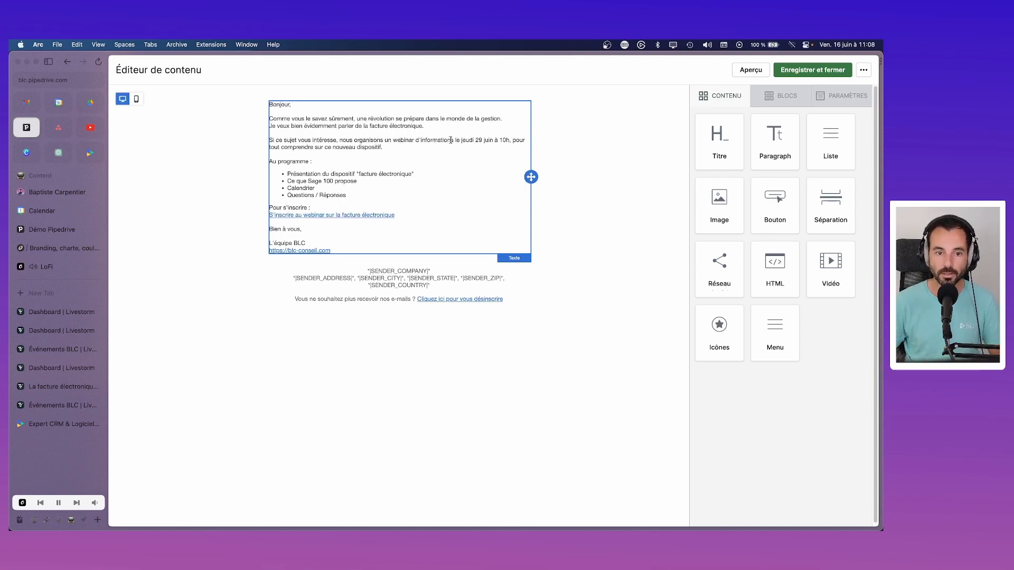
Step: Make "le jeudi 29 juin à 10h" bold and underlined and delete the rest of the sentence
drag(455, 140, 509, 141)
key(super+b)
key(super+u)
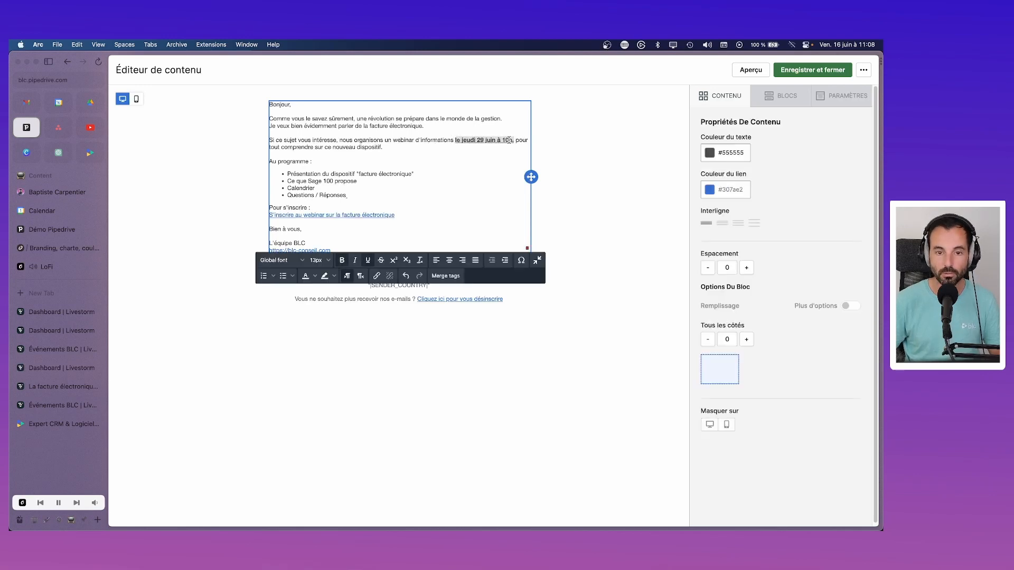
click(450, 162)
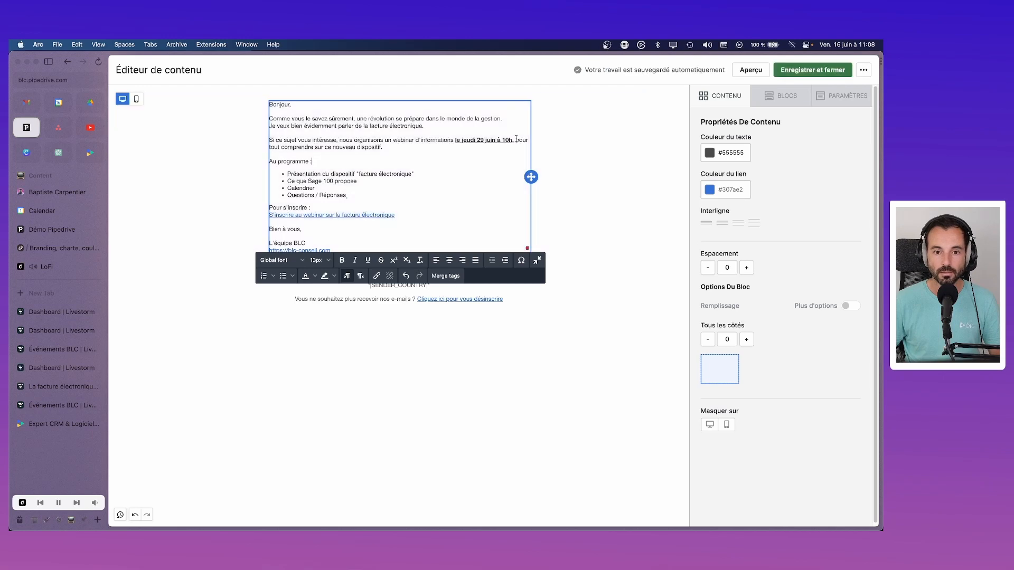
key(BackSpace)
key(BackSpace)
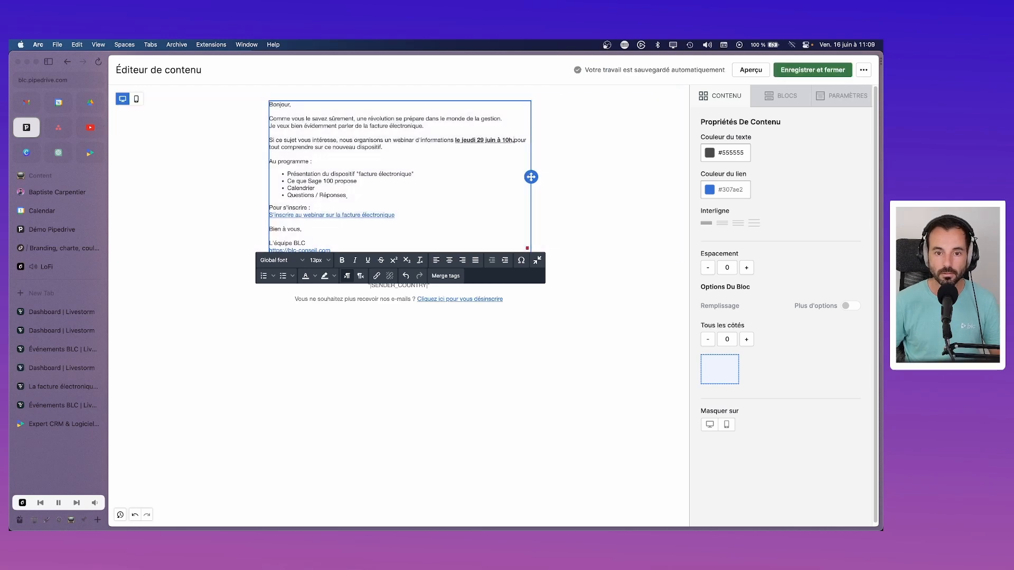
text(,)
drag(383, 147, 515, 141)
key(BackSpace)
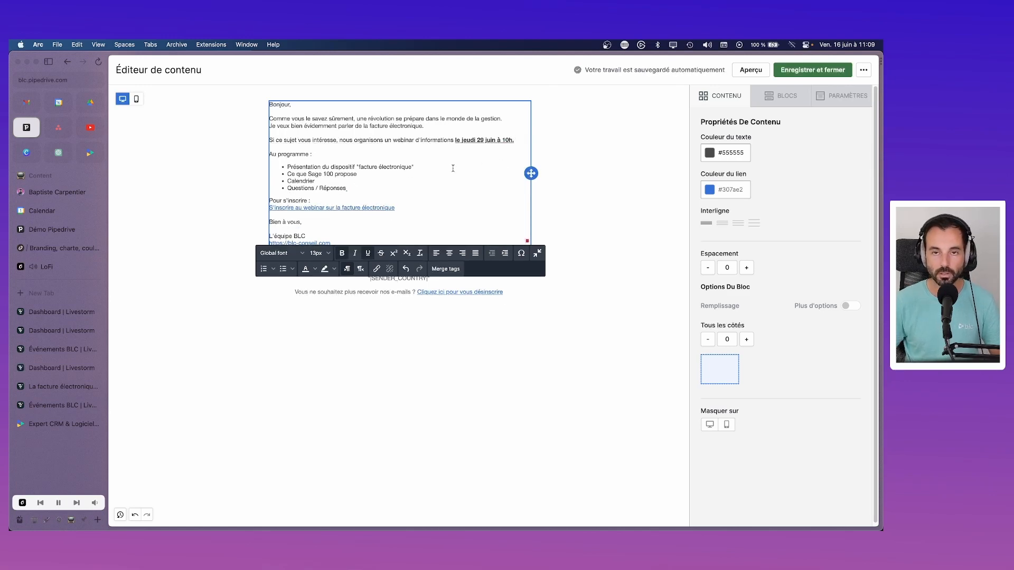
Step: Try bolding the registration link text, then undo it
click(346, 189)
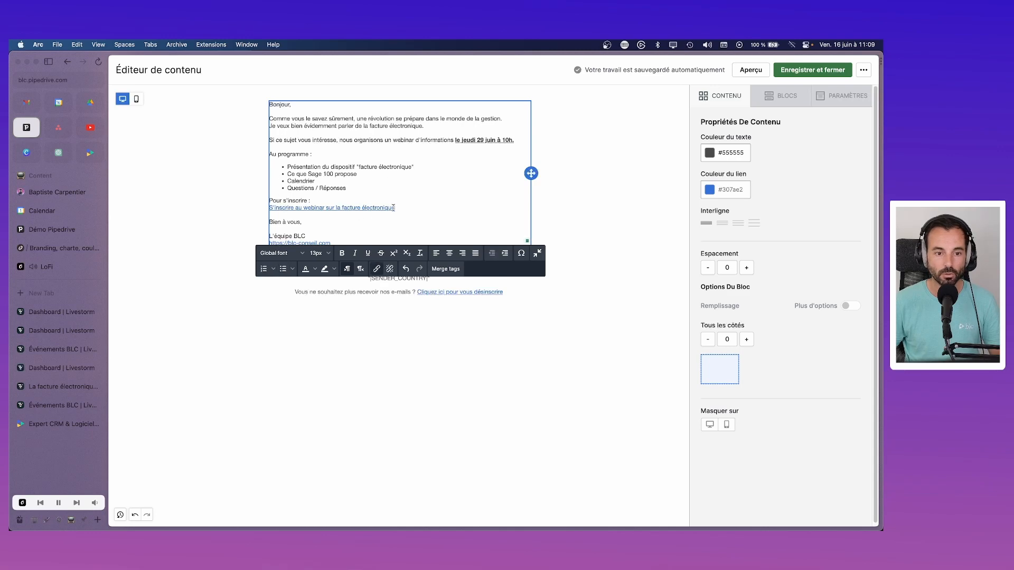
drag(396, 208, 269, 210)
key(super+b)
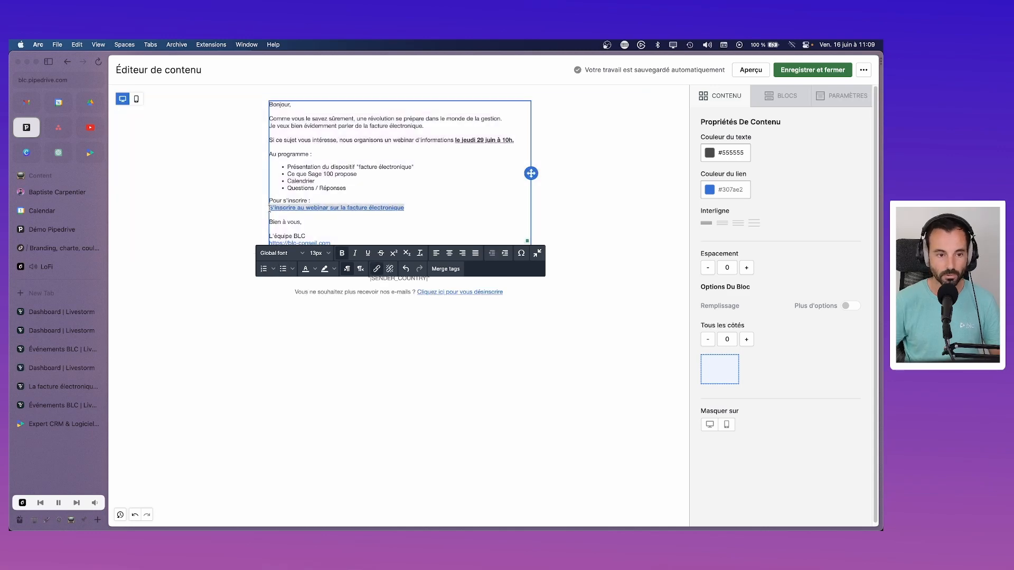
click(441, 174)
key(super+z)
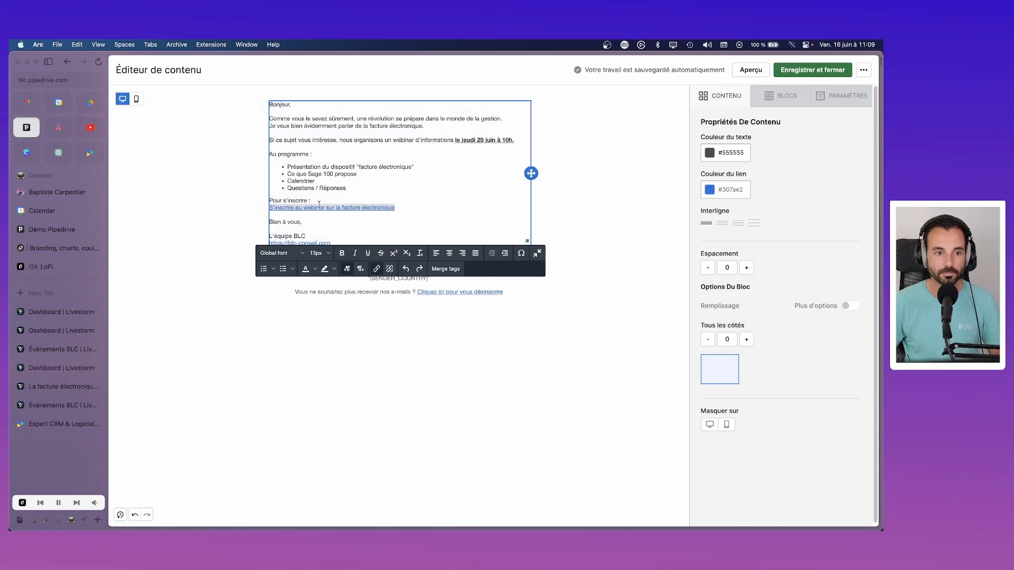
click(446, 208)
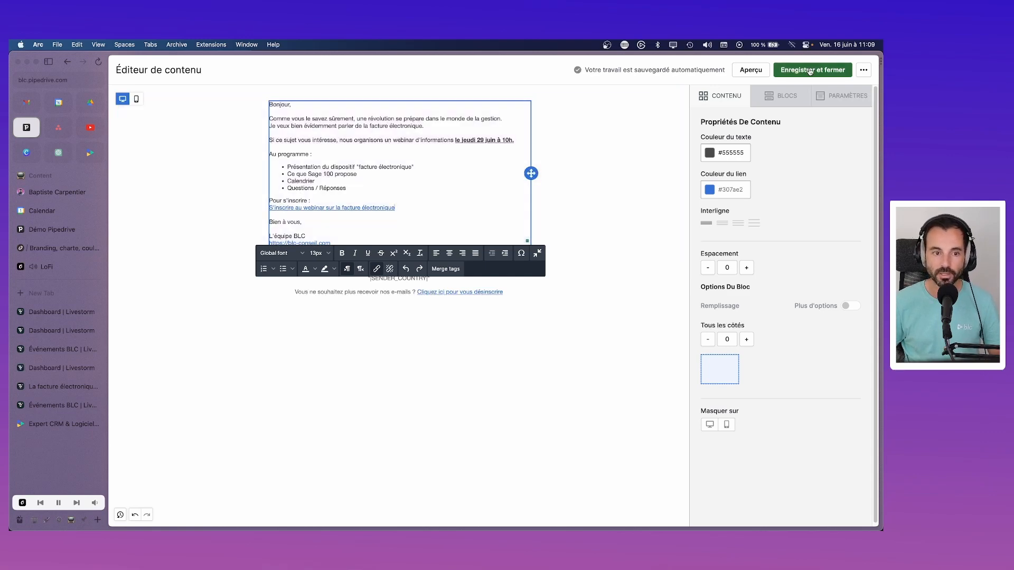
Step: Left-align the email content in the general layout settings
click(842, 96)
click(716, 186)
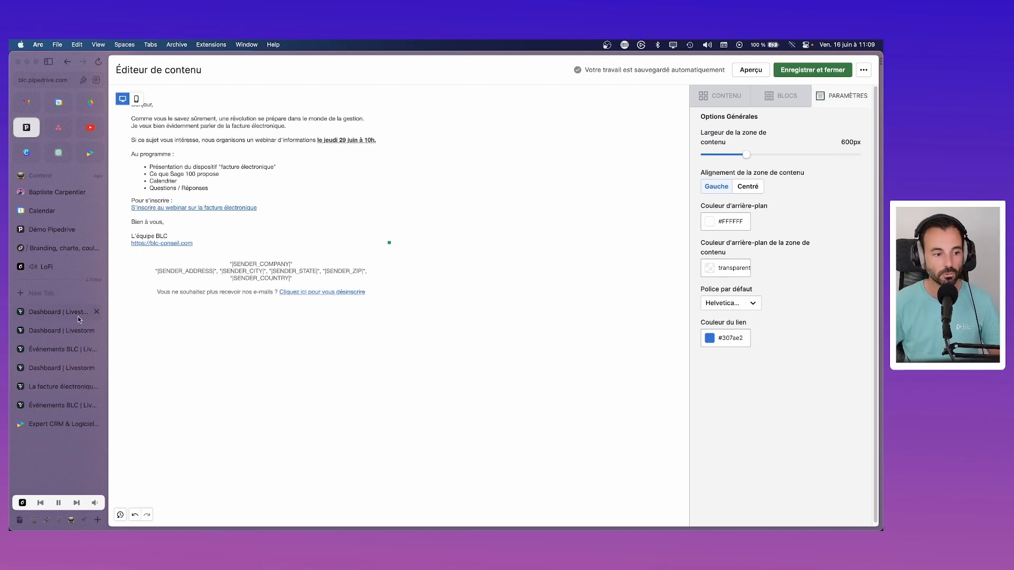
click(53, 348)
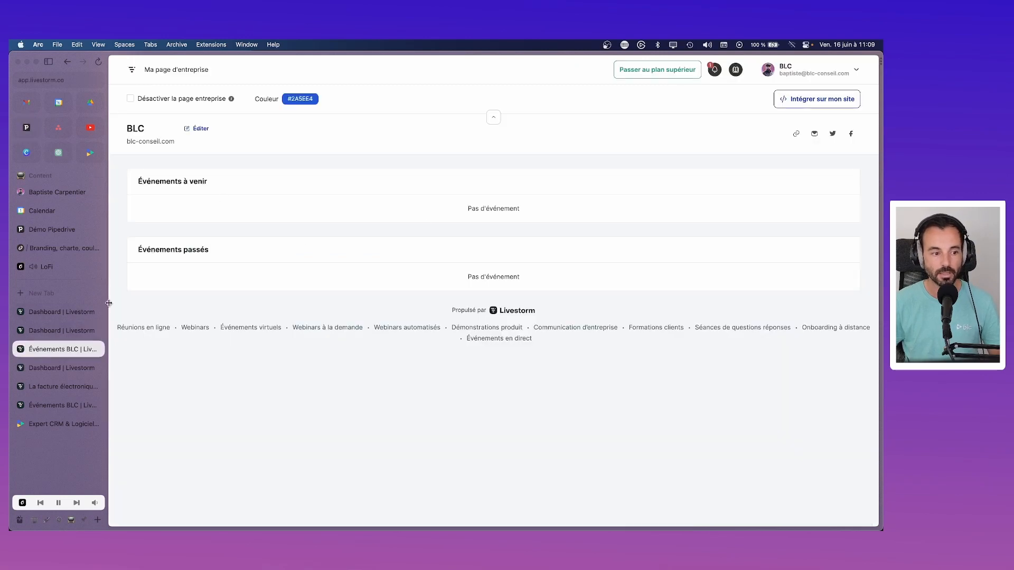
Step: Open the e-invoicing webinar event from the Livestorm events dashboard
click(58, 330)
click(61, 368)
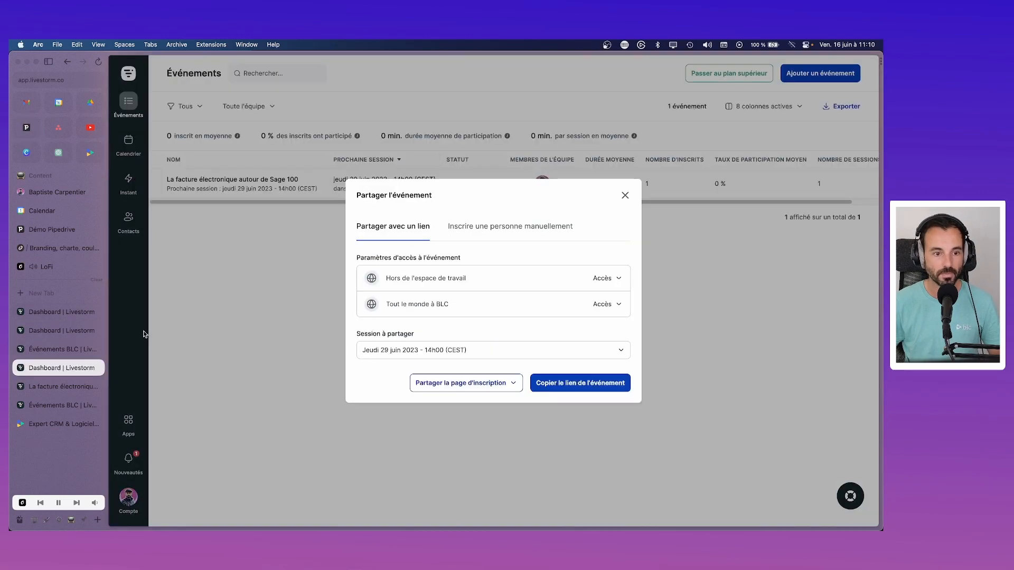
click(621, 200)
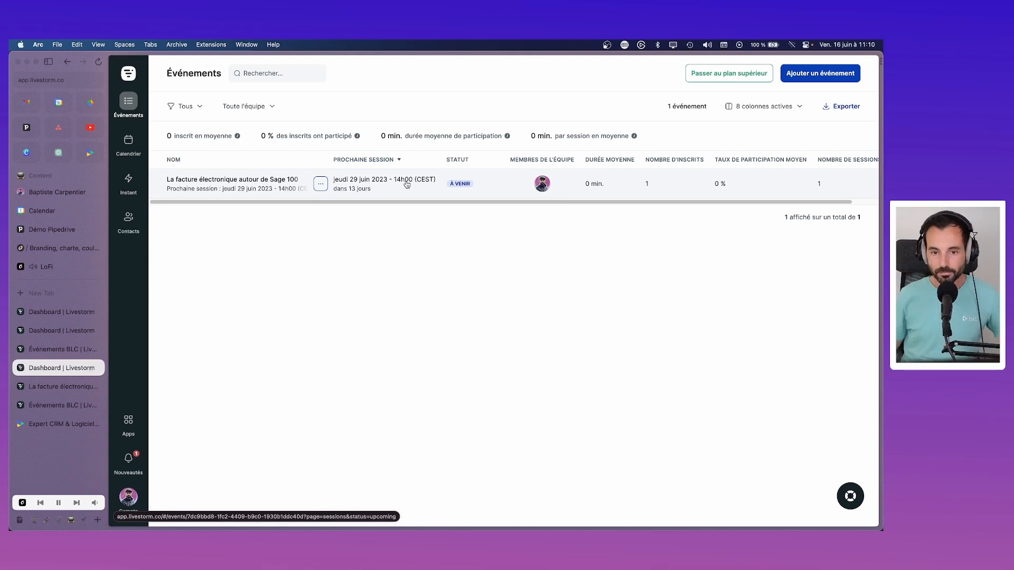
click(254, 186)
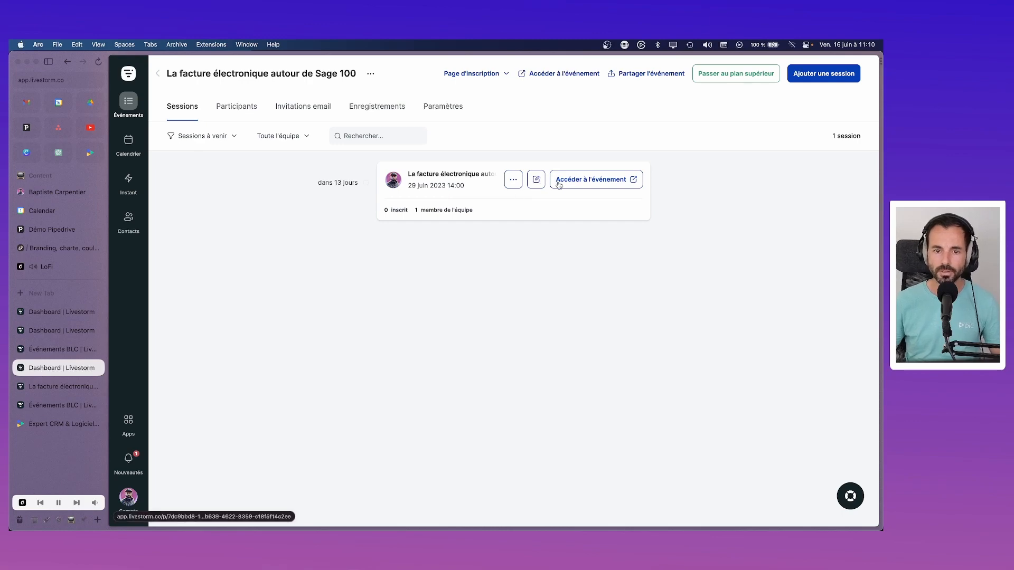
Step: Reschedule the webinar session to start at 10:00 on 29 June and save it
click(536, 179)
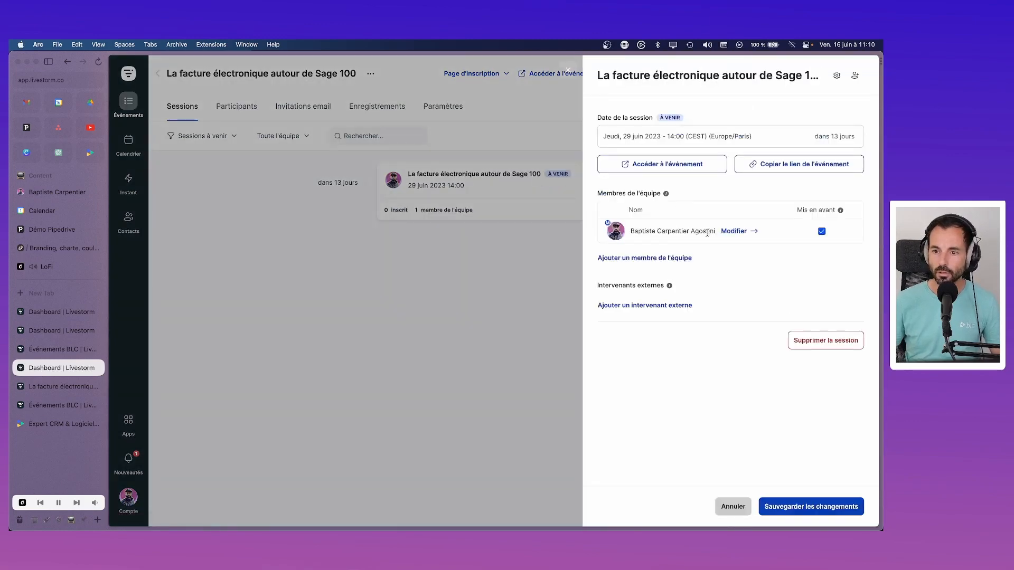
click(735, 137)
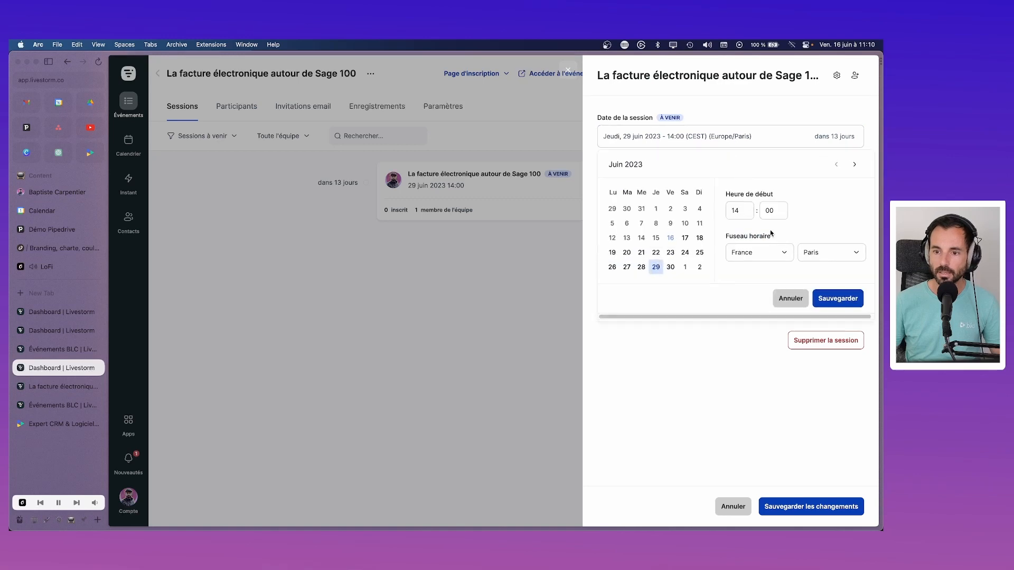
click(744, 215)
click(744, 215)
click(744, 215)
click(745, 215)
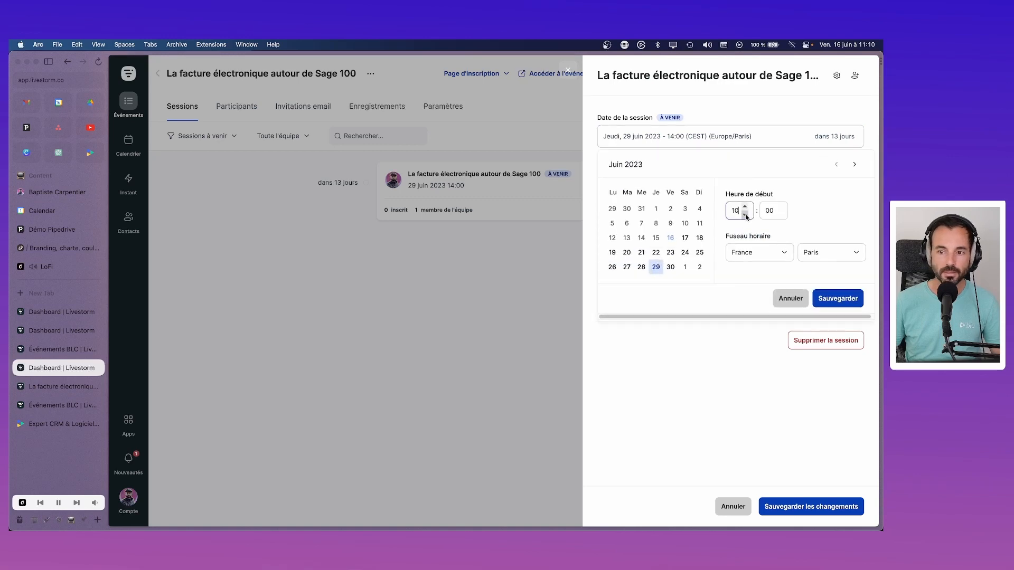
click(836, 299)
click(808, 508)
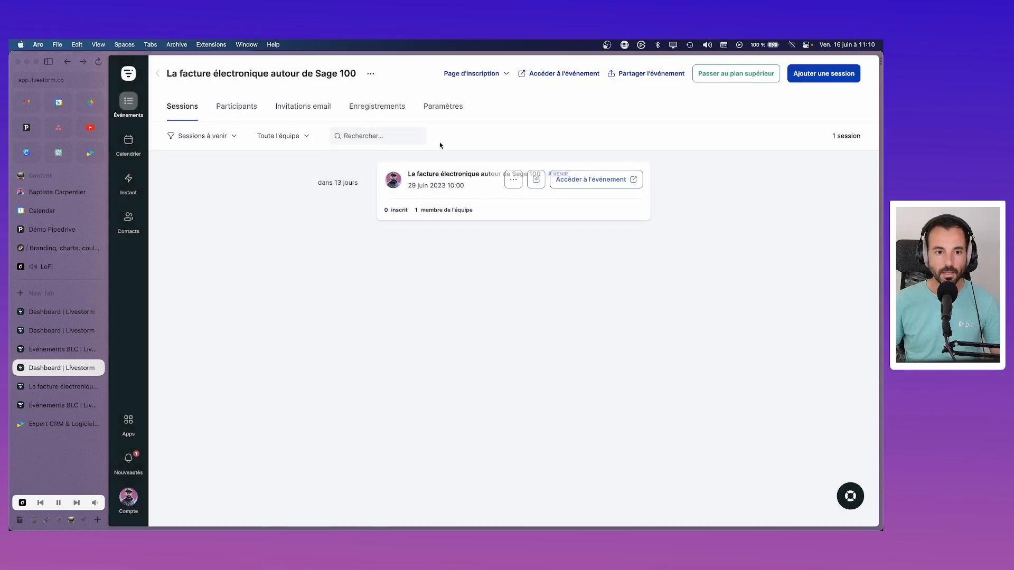
Step: Look over the event's general settings, then return to the Pipedrive email editor
click(442, 106)
scroll(372, 388, down, 1)
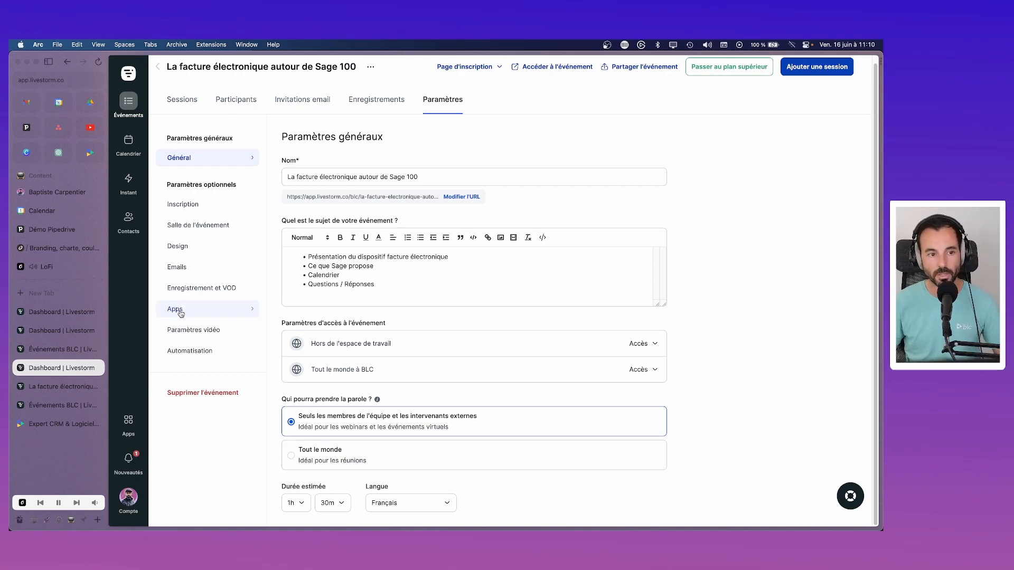
click(31, 130)
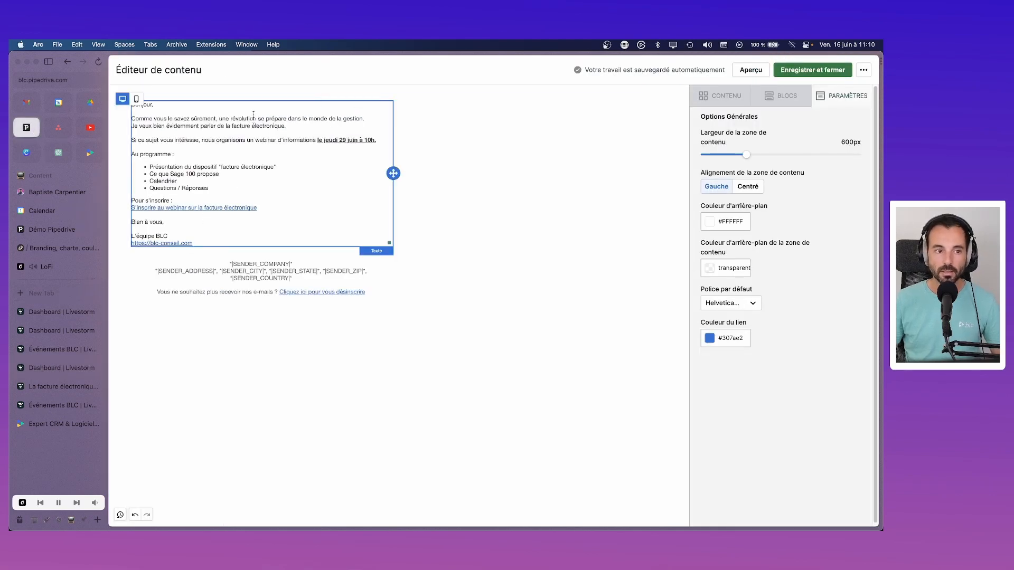
Step: Copy the registration text's current link address and open it in a new tab
click(176, 207)
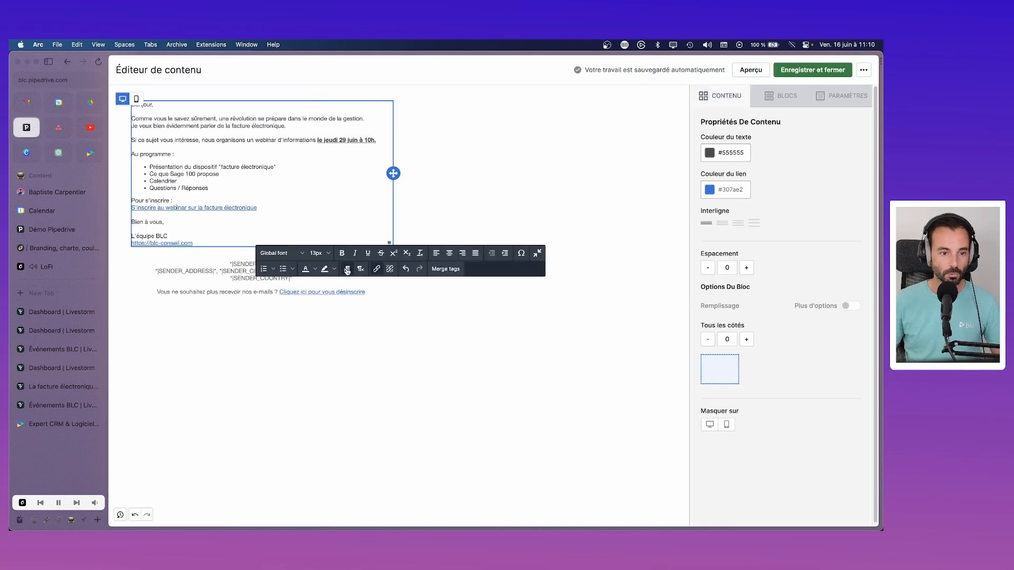
click(380, 270)
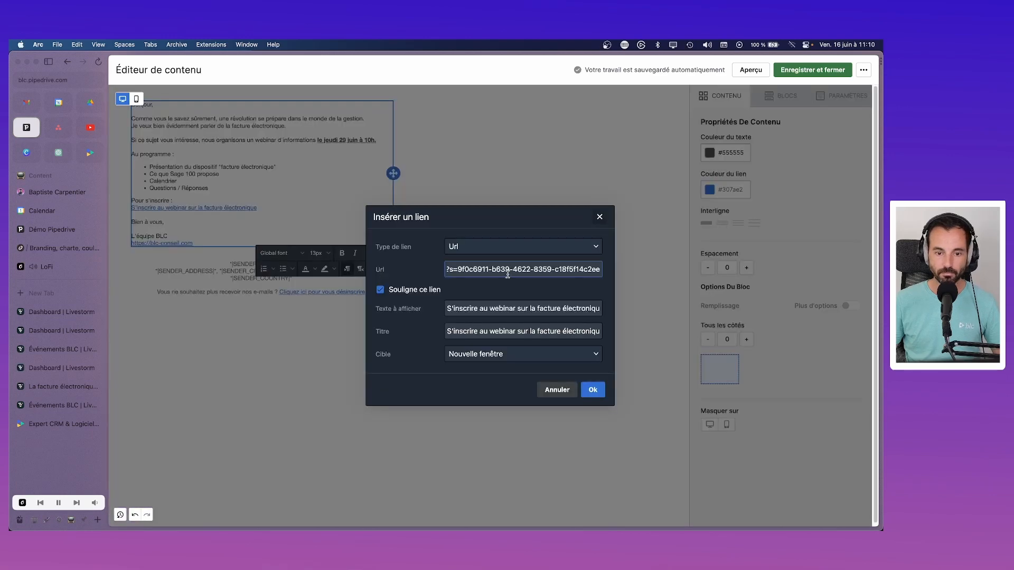
key(super+a)
key(super+c)
key(super+t)
key(super+v)
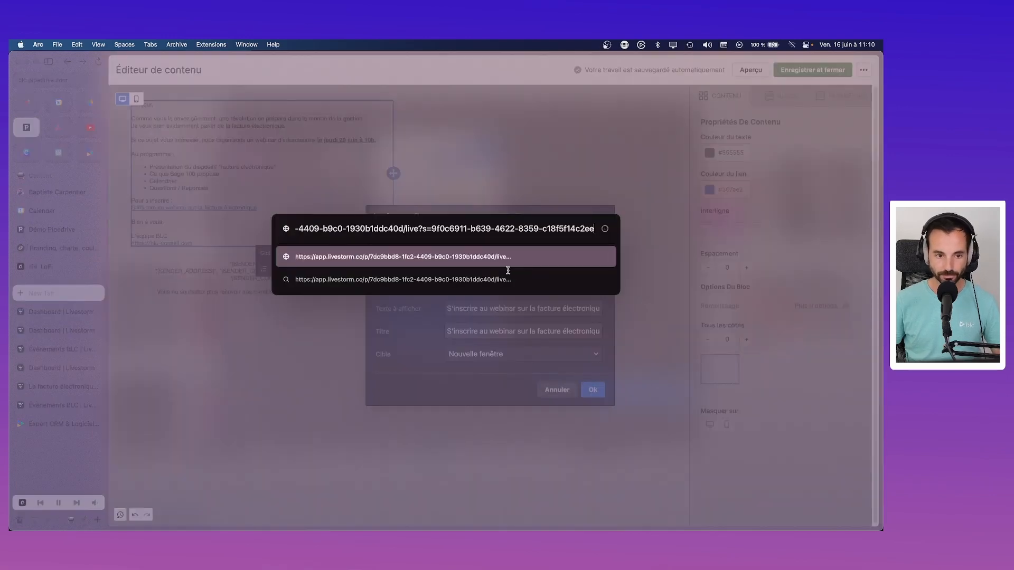
key(Return)
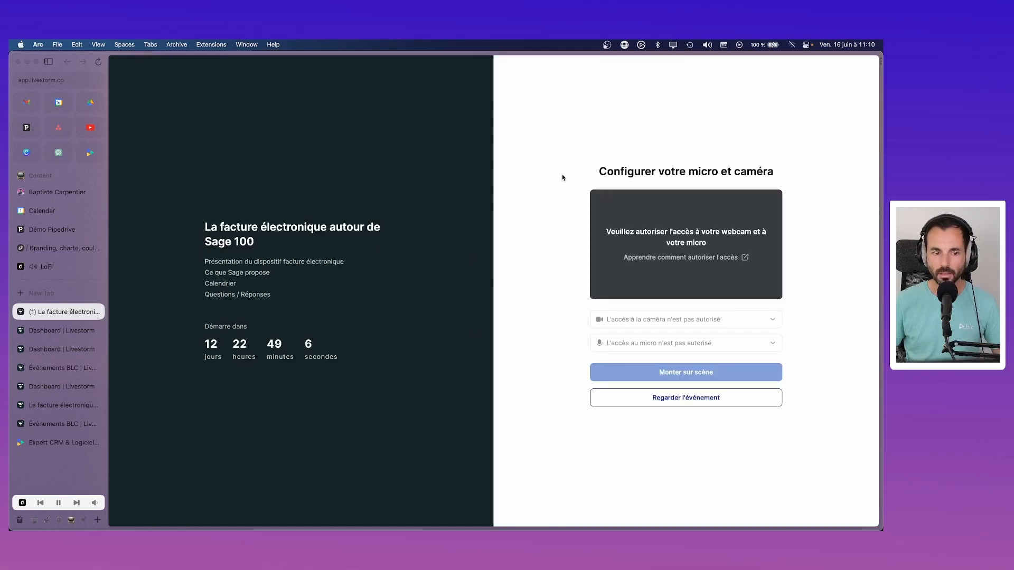
Step: Check the same webinar link in a private window, then close it
click(56, 45)
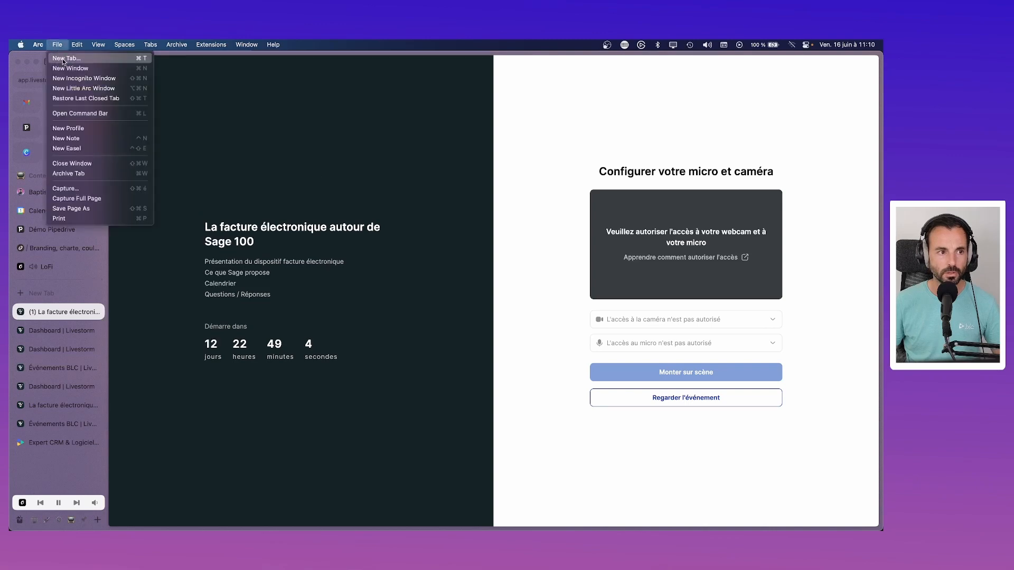
click(79, 75)
key(super+v)
key(Return)
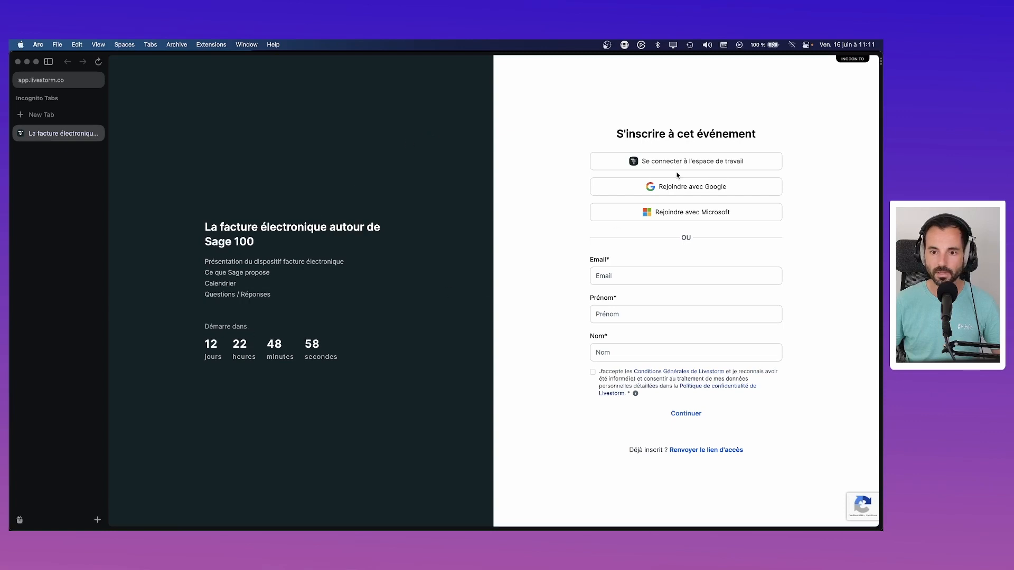
click(18, 61)
Step: Close the webinar page tab and go to the Livestorm events list
click(55, 331)
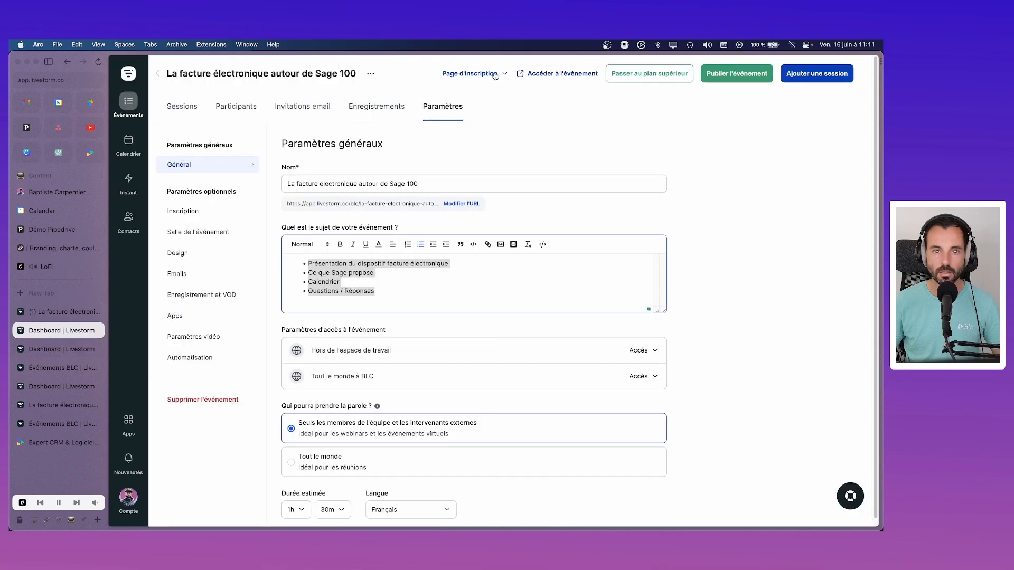
click(62, 349)
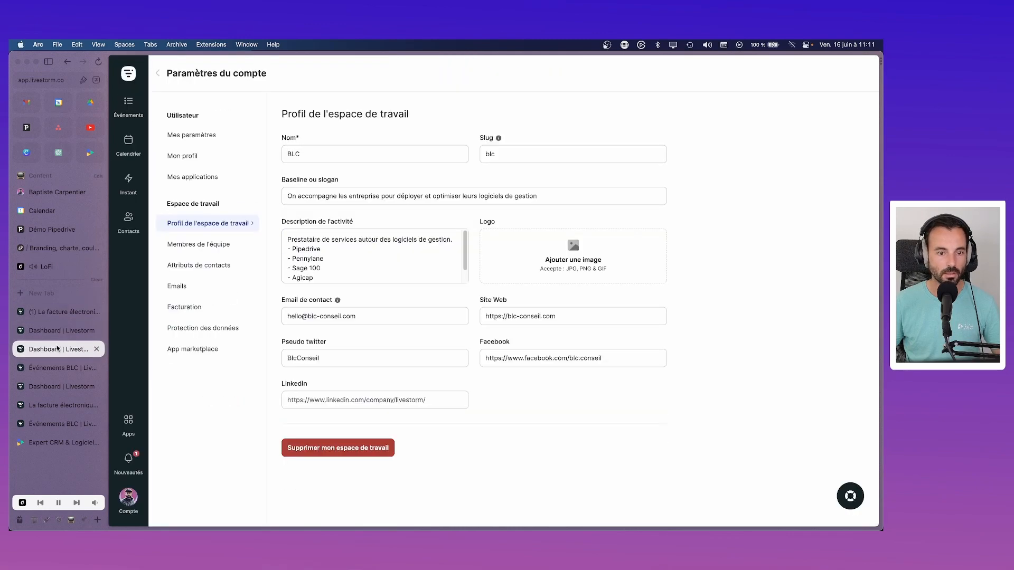
click(81, 316)
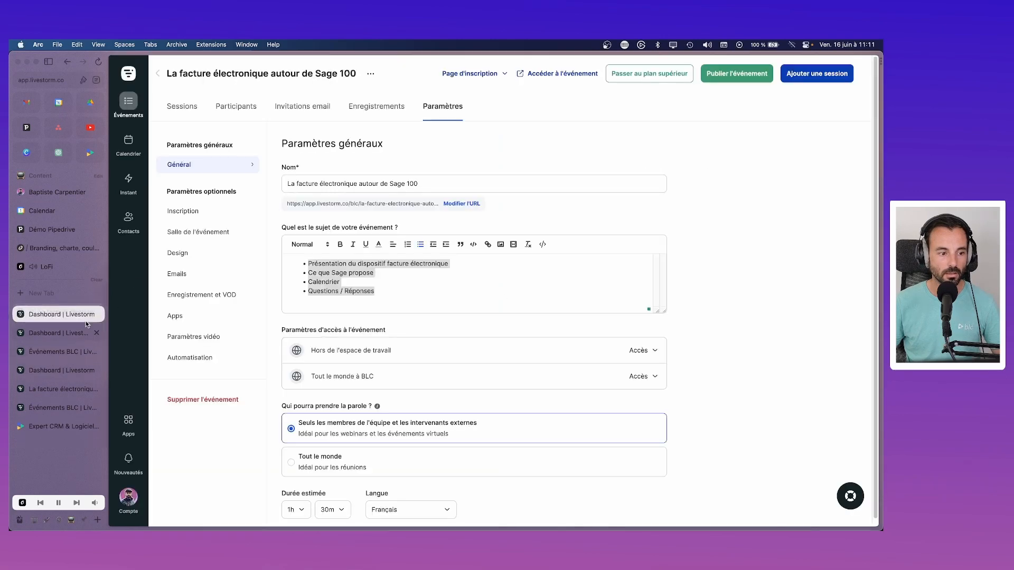
click(96, 311)
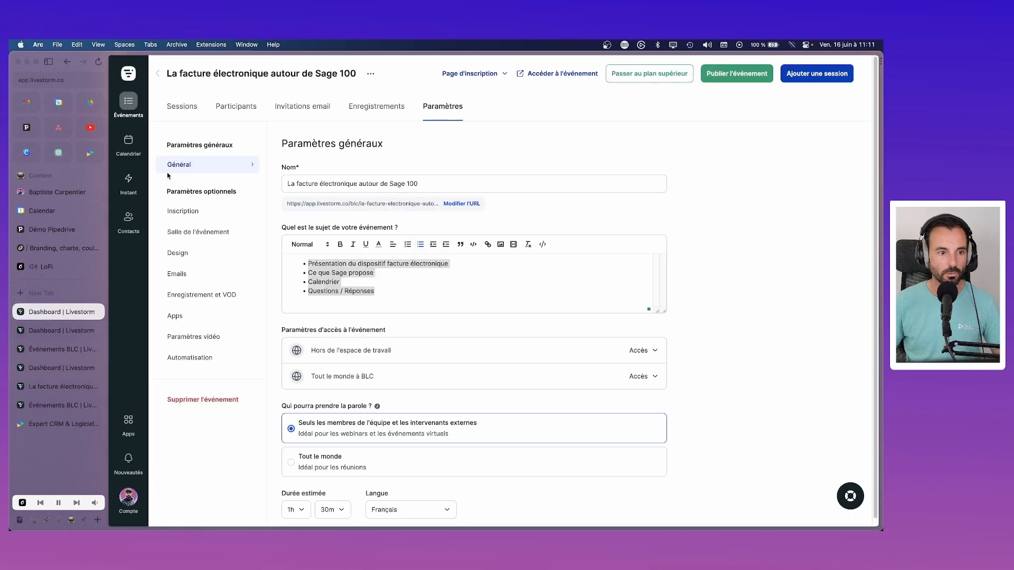
click(128, 102)
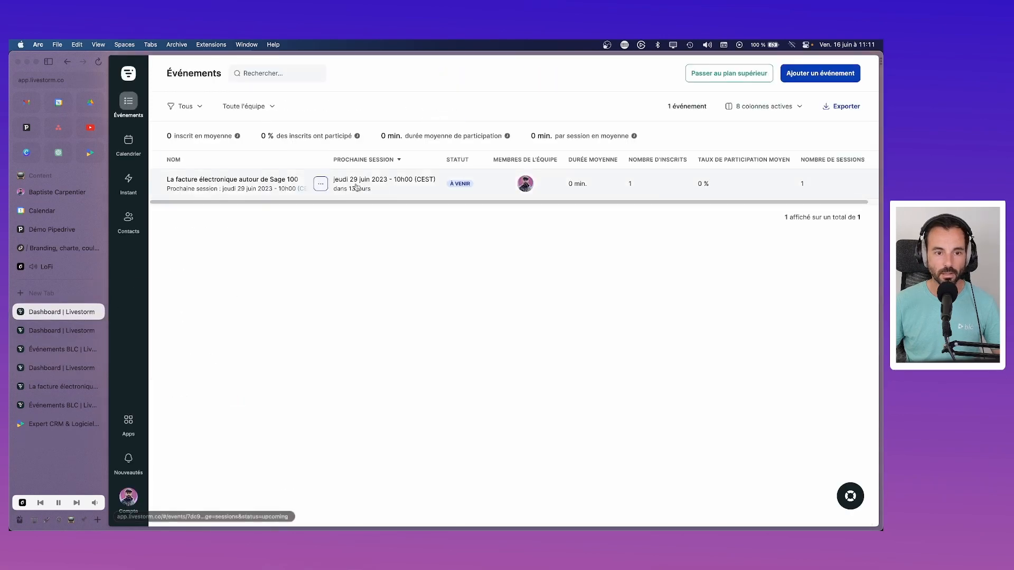
Step: Copy the webinar's registration page link from the event's sharing options
click(322, 185)
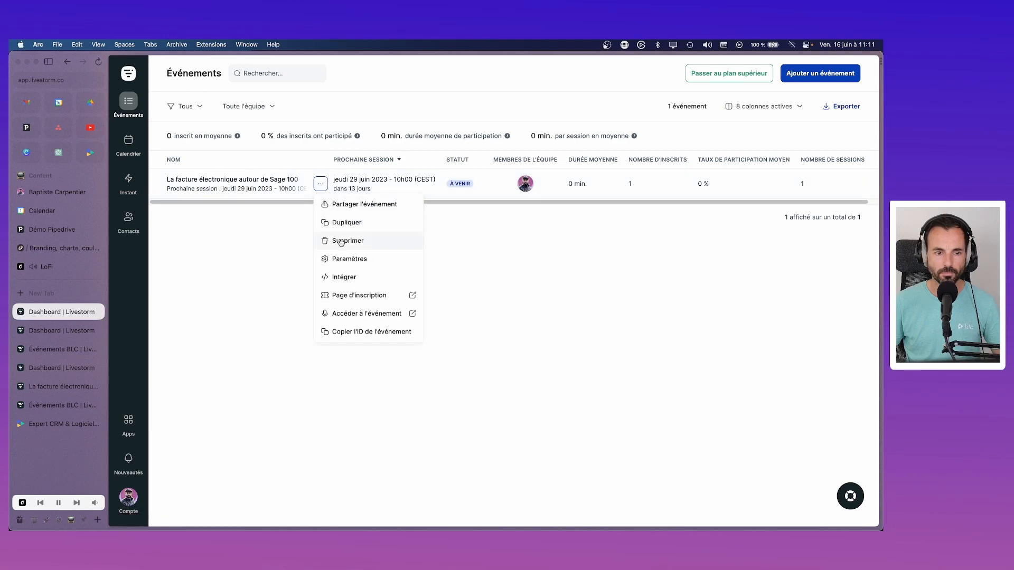
click(362, 205)
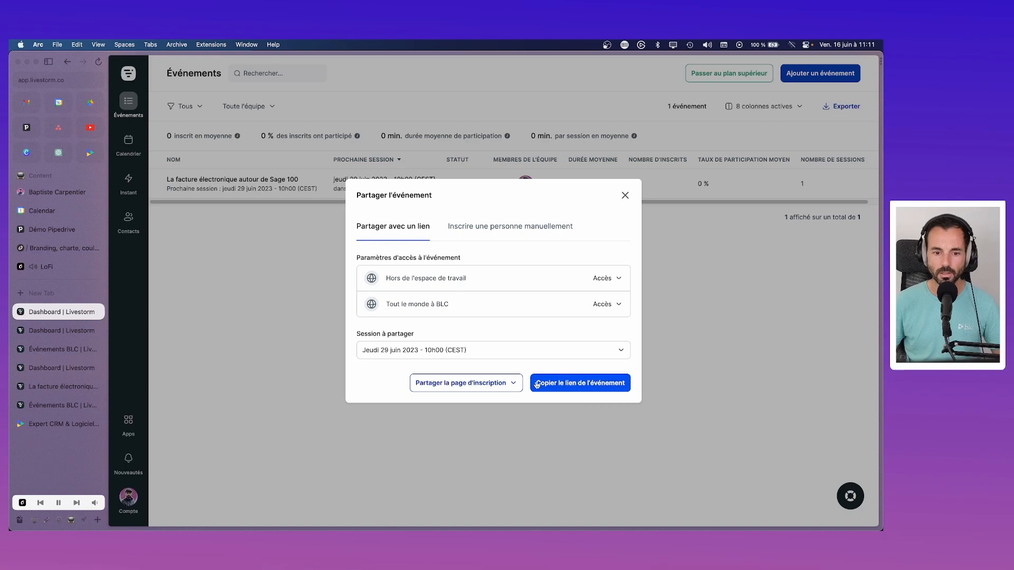
click(501, 383)
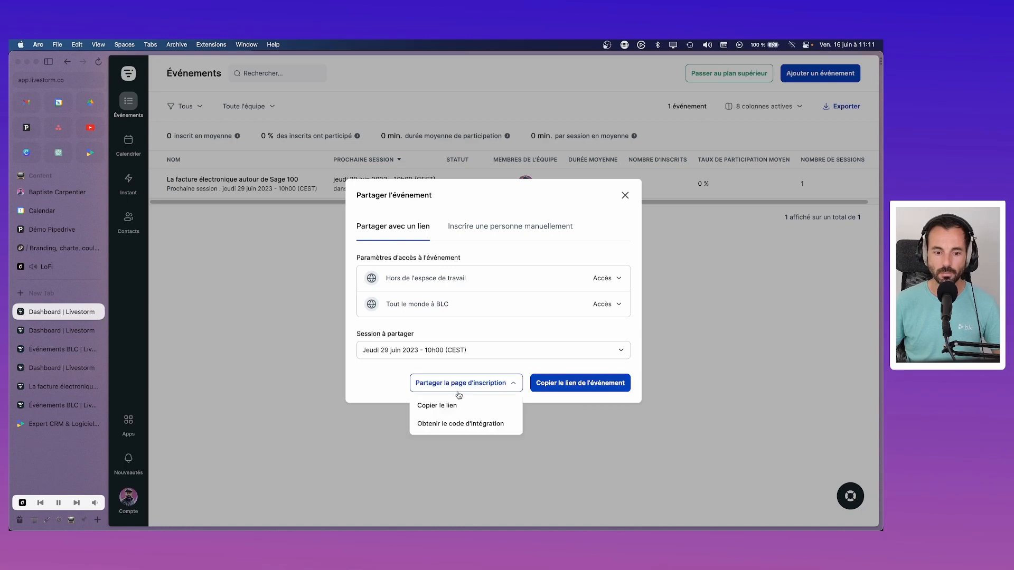
click(433, 406)
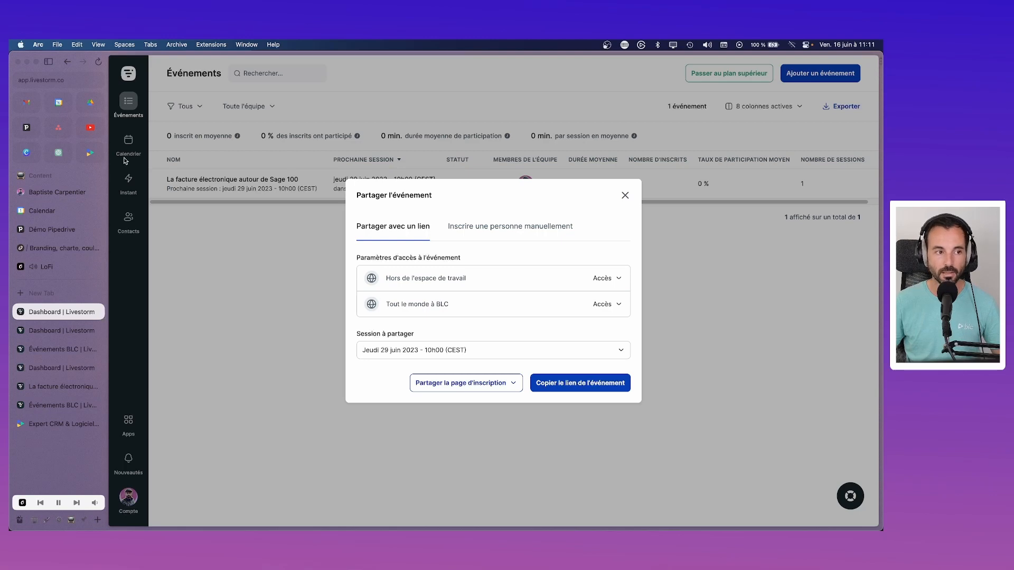
Step: Verify the registration link in a private window, then return to Pipedrive's link settings
click(55, 45)
click(79, 79)
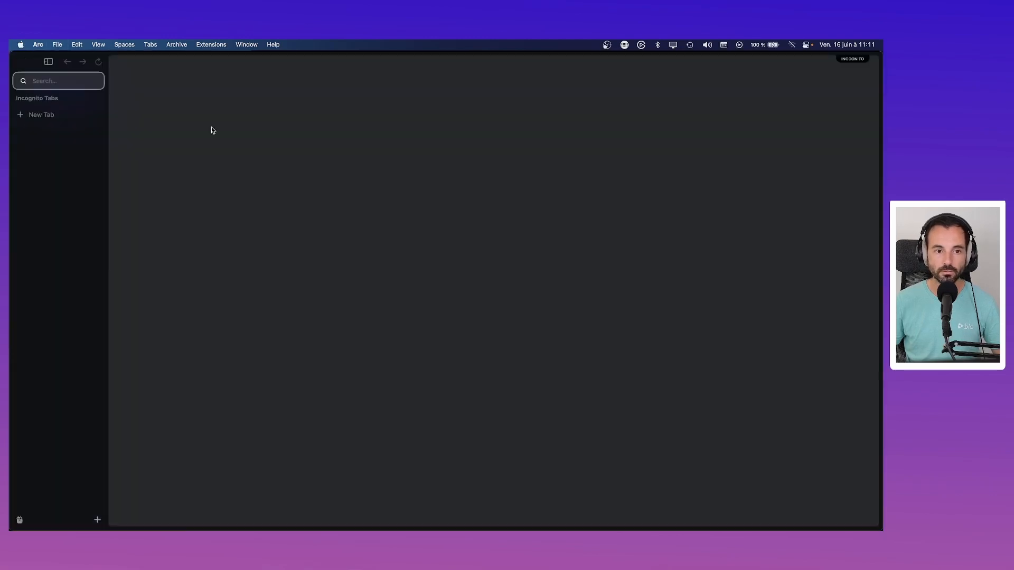
key(super+v)
key(Return)
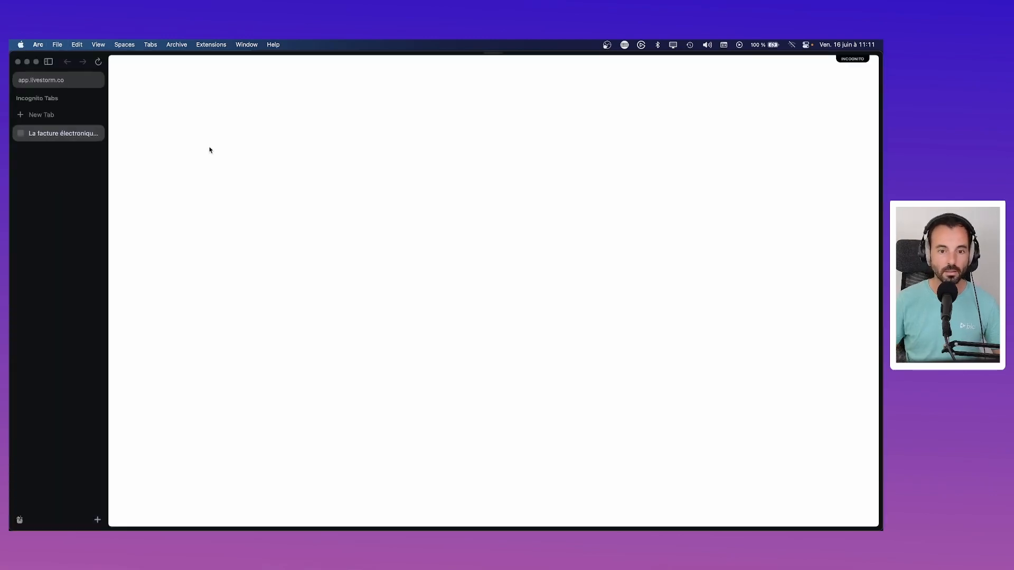
click(18, 62)
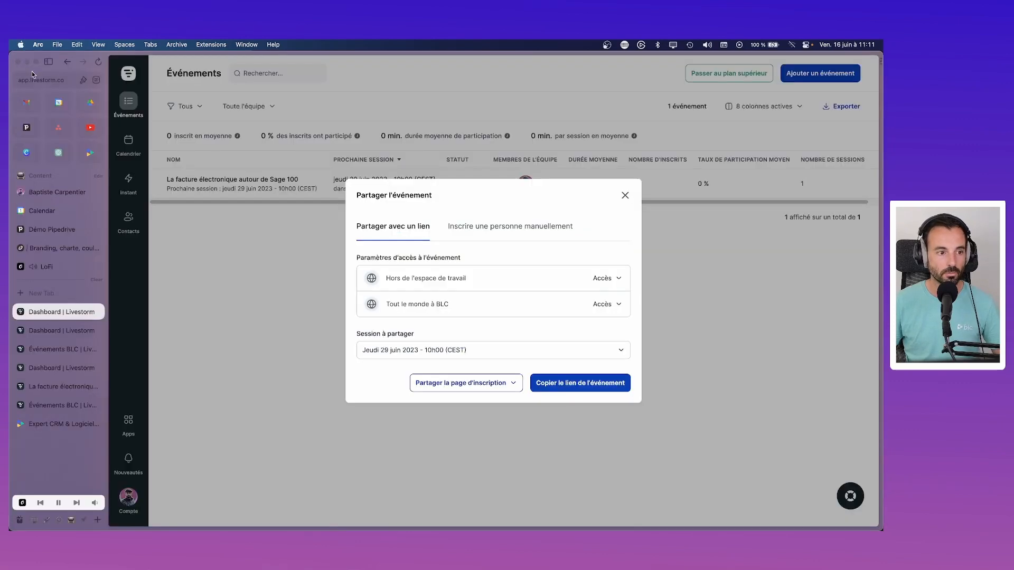
click(26, 128)
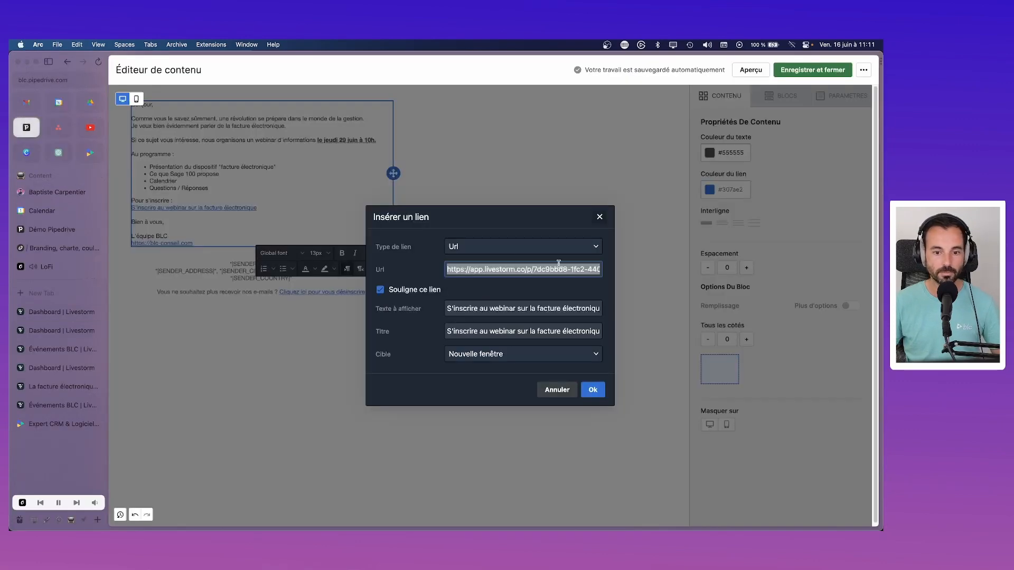
Step: Point the registration text's URL to the Livestorm registration page and save the email content
key(super+v)
click(592, 390)
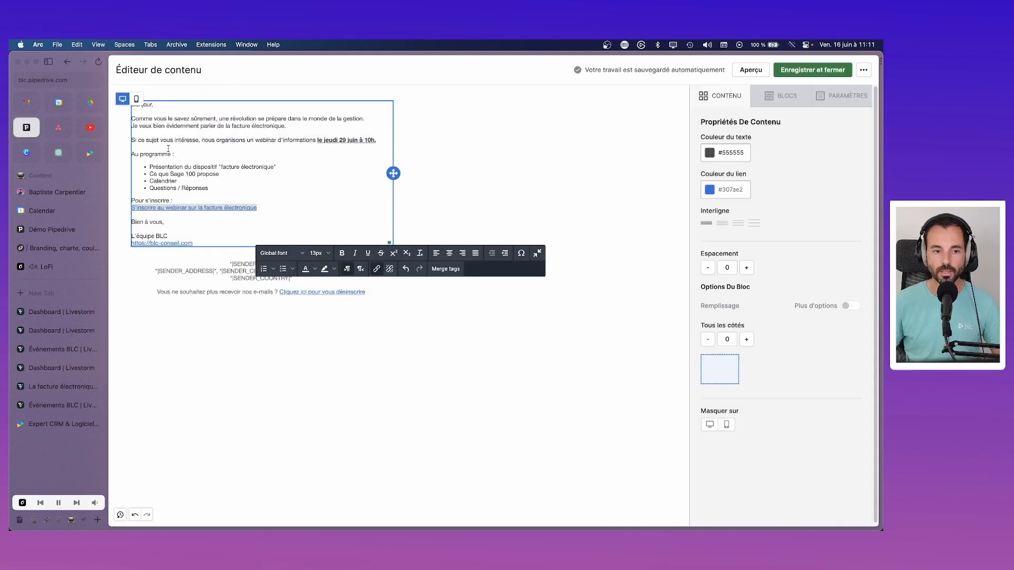
click(824, 70)
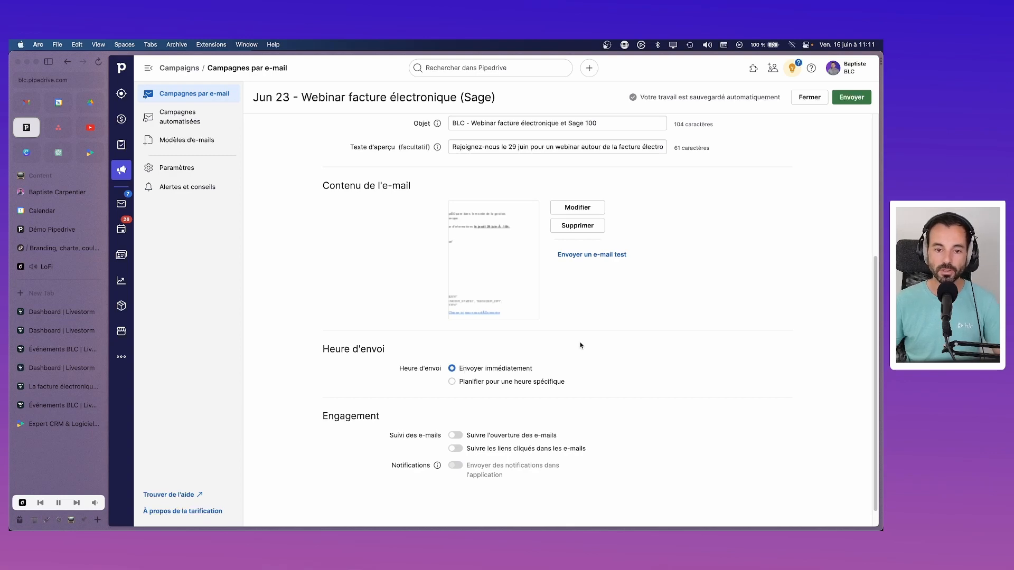
Step: Send a test of the e-invoicing webinar campaign email to the user's own work e-mail address
click(582, 256)
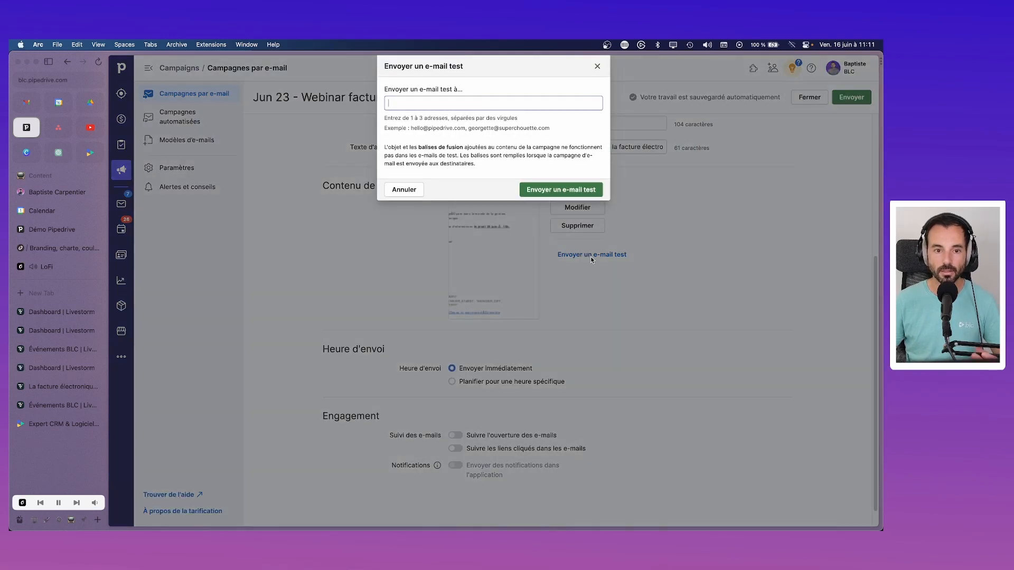
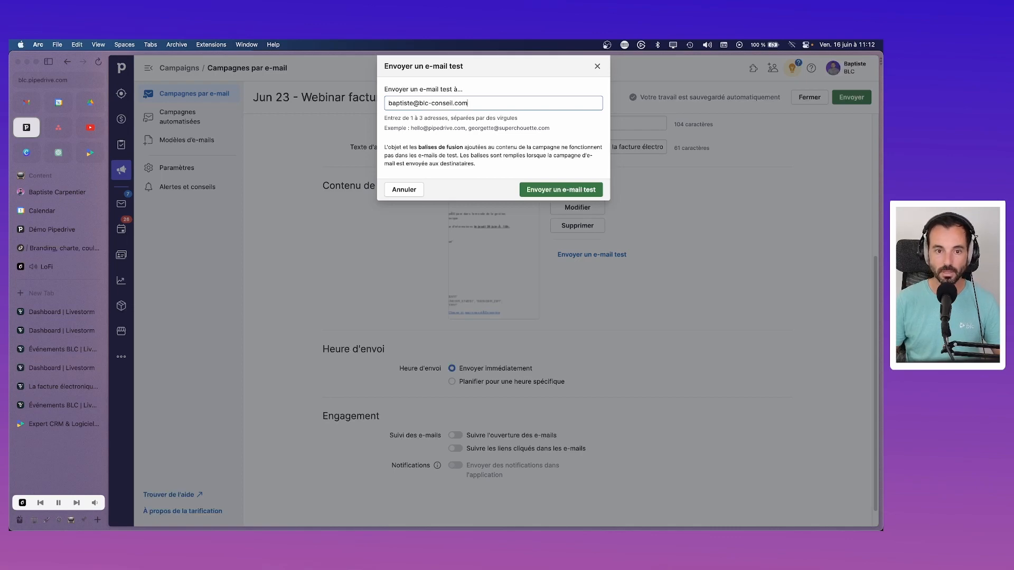
key(Return)
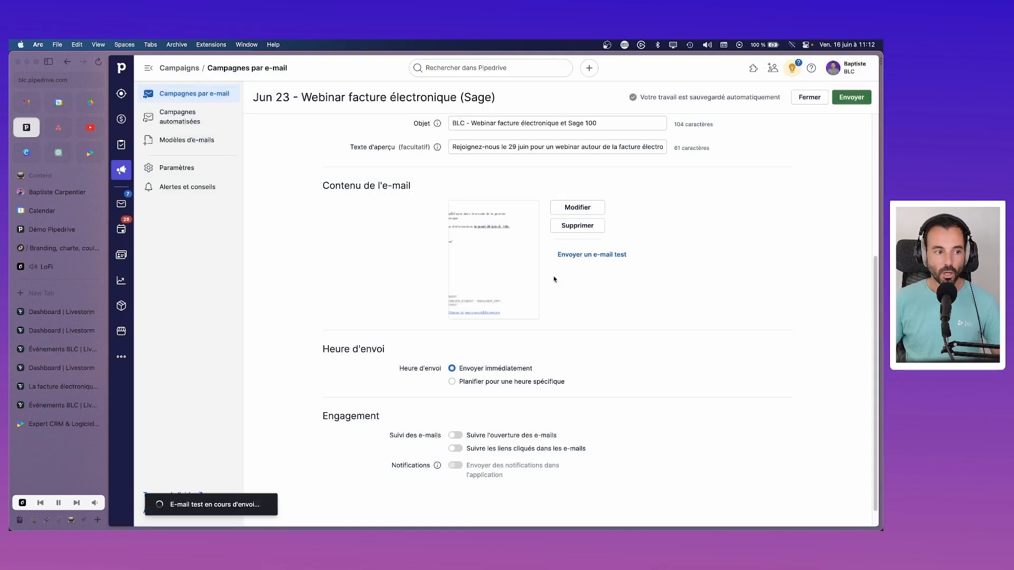
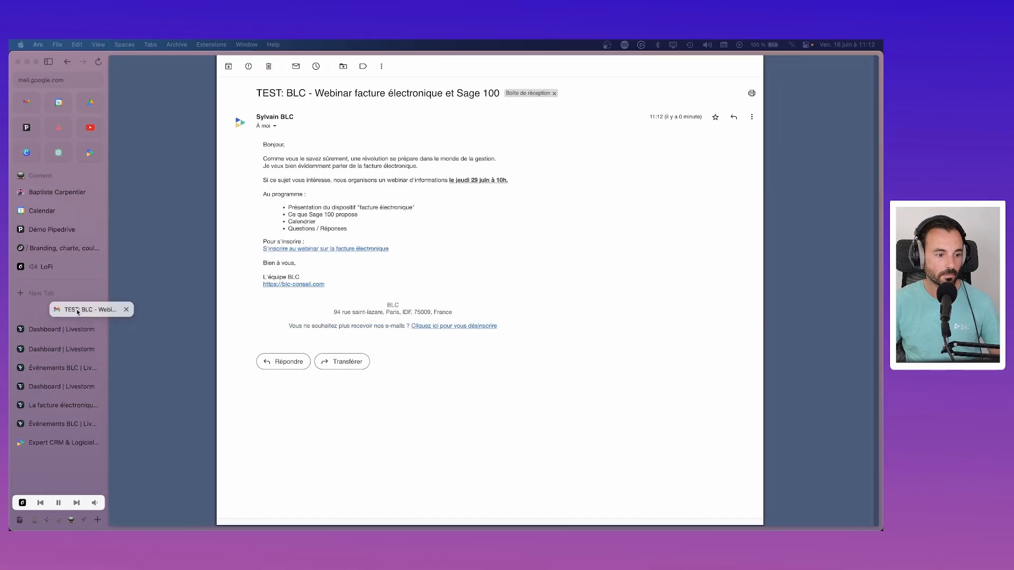
Step: Open the received 'TEST: BLC - Webinar facture électronique et Sage 100' email in Gmail
drag(79, 309, 84, 310)
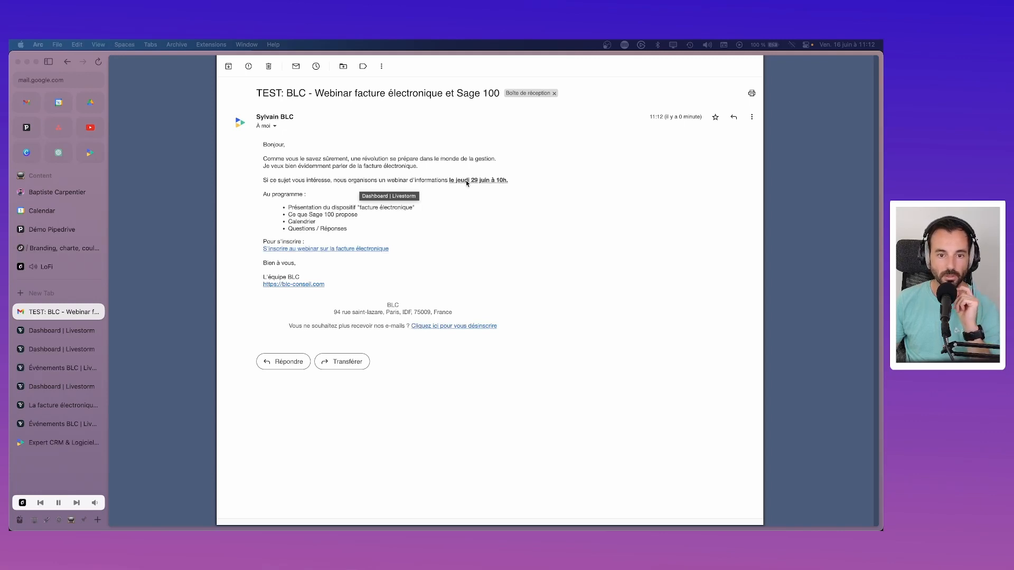
Step: Proofread the 'Au programme :' line and 'Ce que Sage 100 propose' bullet, then return to Pipedrive
click(300, 196)
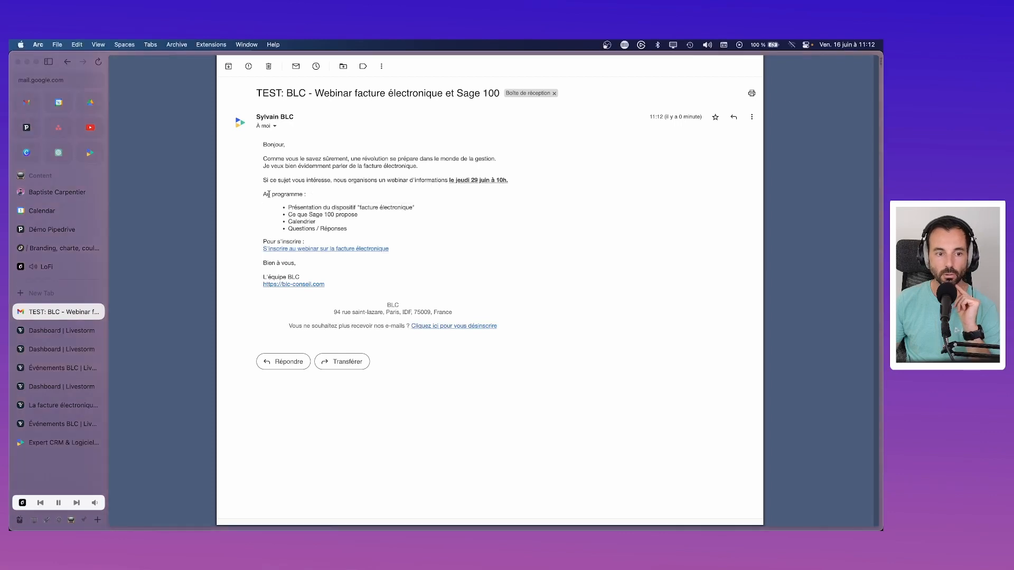
drag(264, 194, 326, 197)
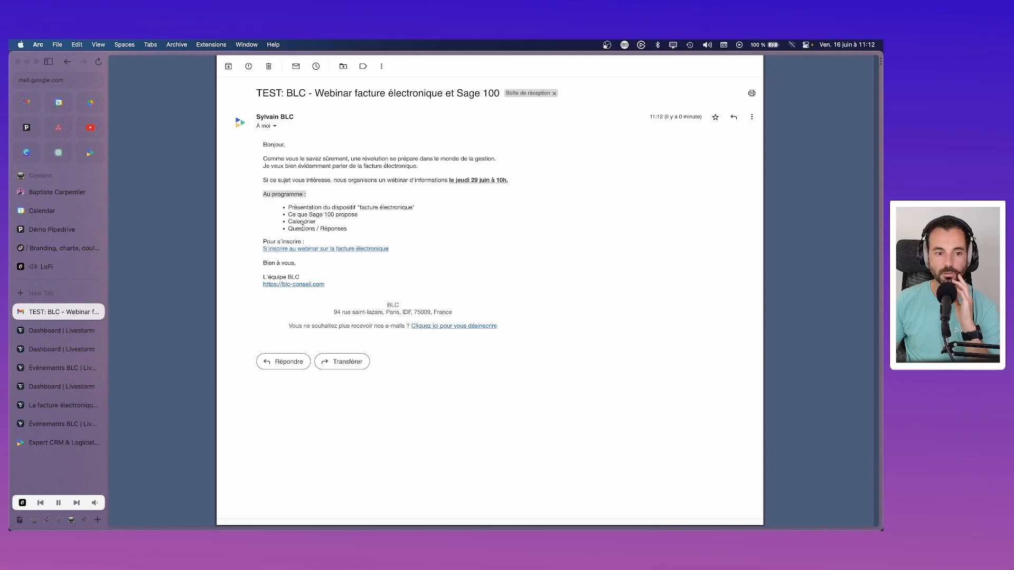
drag(363, 217, 285, 216)
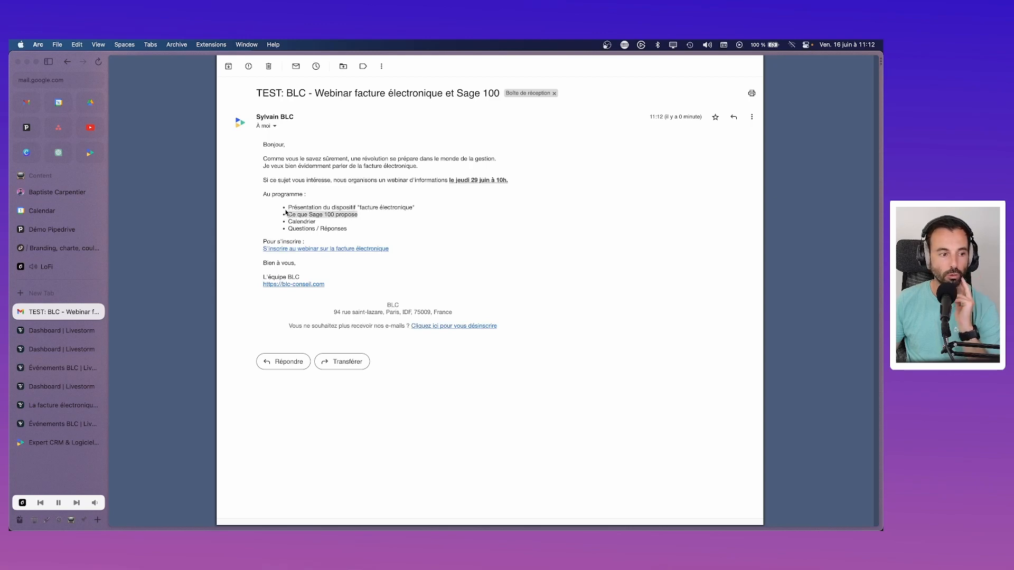
click(29, 127)
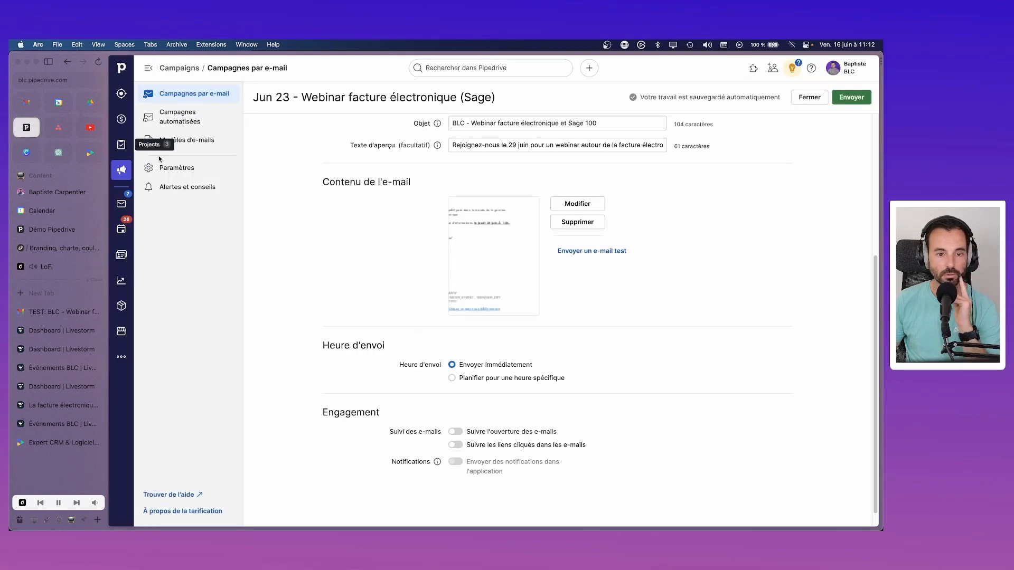
Step: Edit the email content and underline the 'Au programme :' heading
click(591, 206)
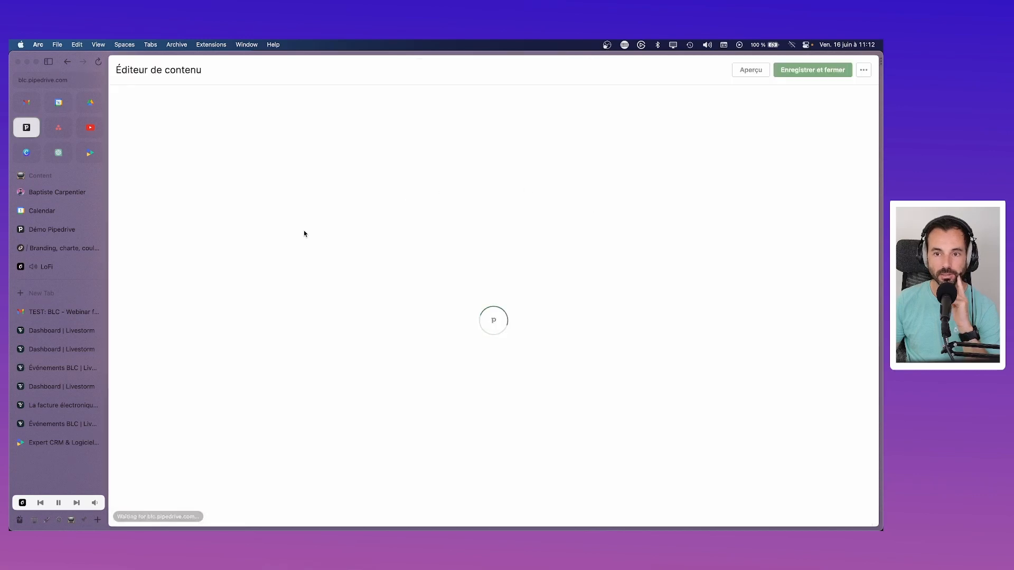
drag(174, 154, 132, 155)
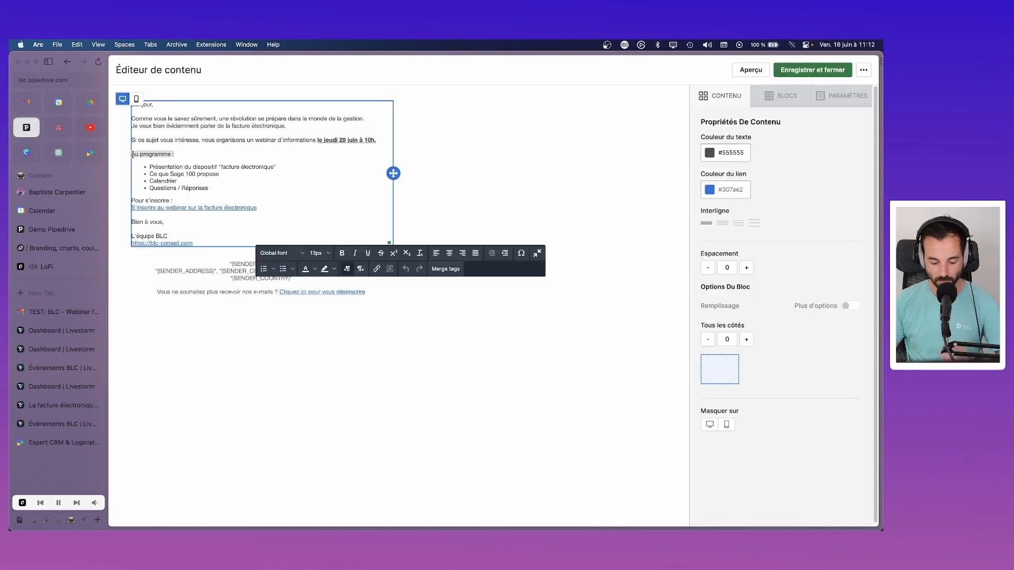
key(super+u)
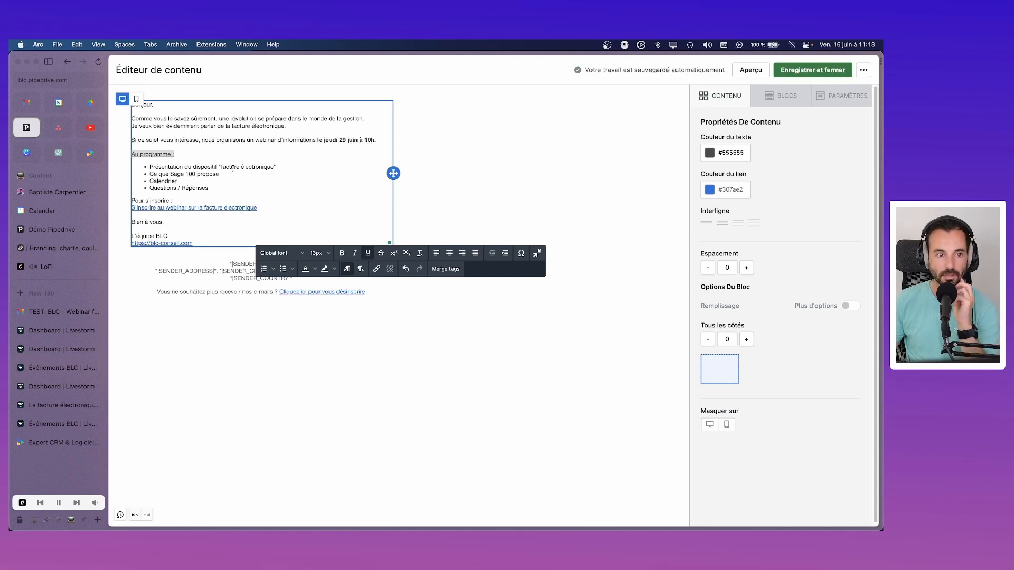
Step: Leave 'organisons' unbolded after trying bold, check 'intéresse', then save and close the editor
double_click(226, 140)
key(super+b)
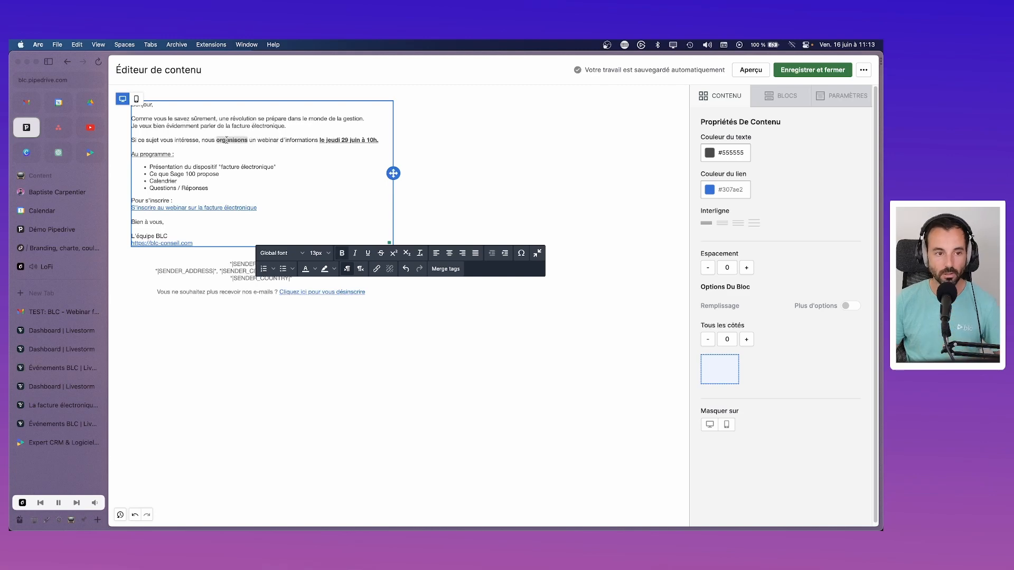
key(super+b)
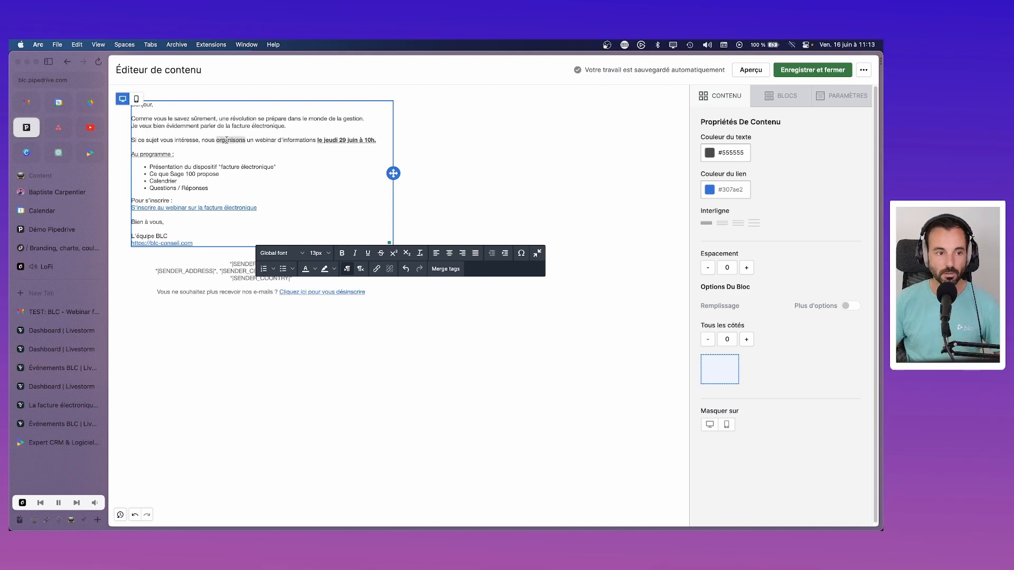
double_click(192, 139)
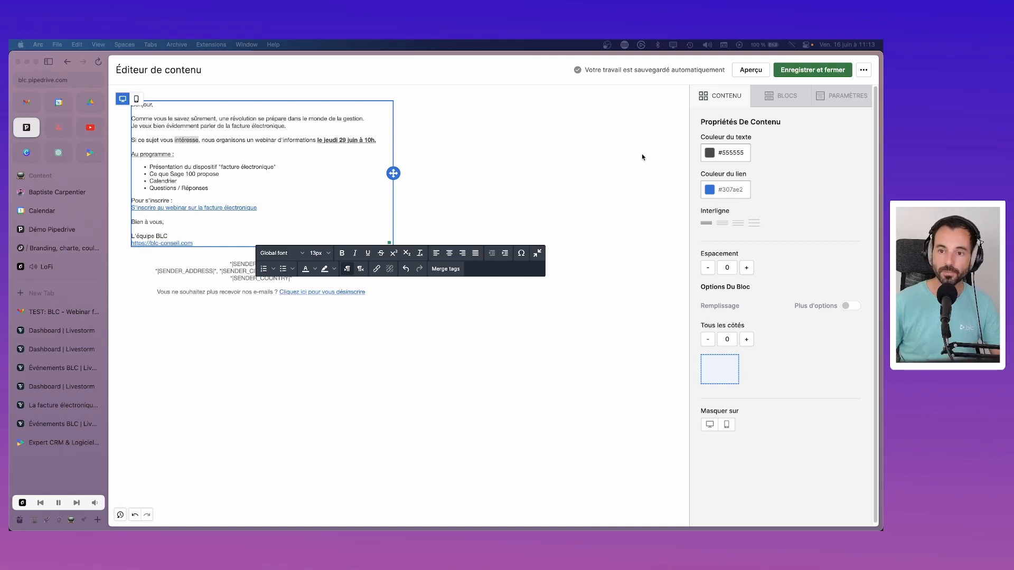
click(812, 73)
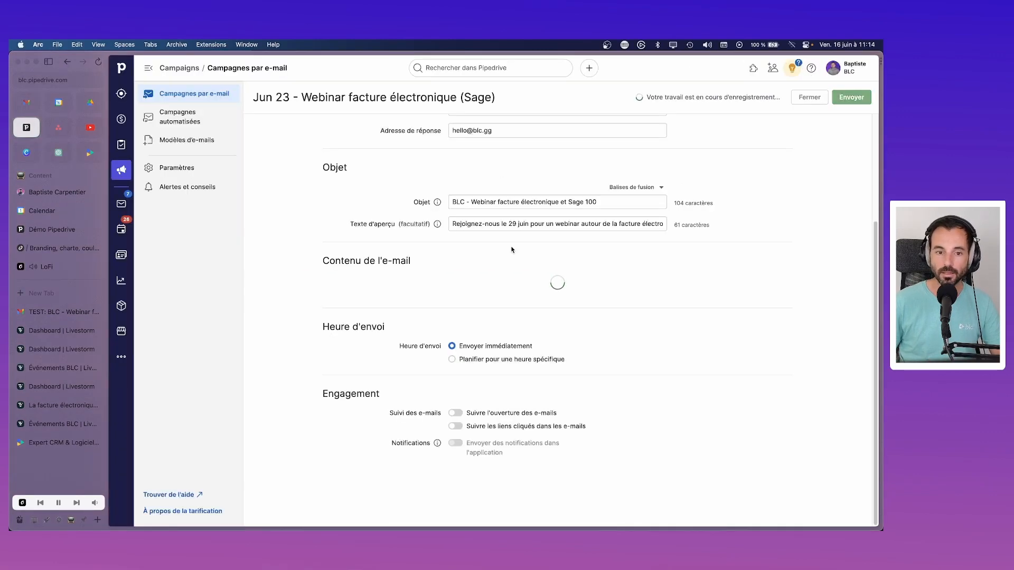
Step: Scroll the reloaded campaign page to check the saved email content preview
scroll(517, 148, up, 3)
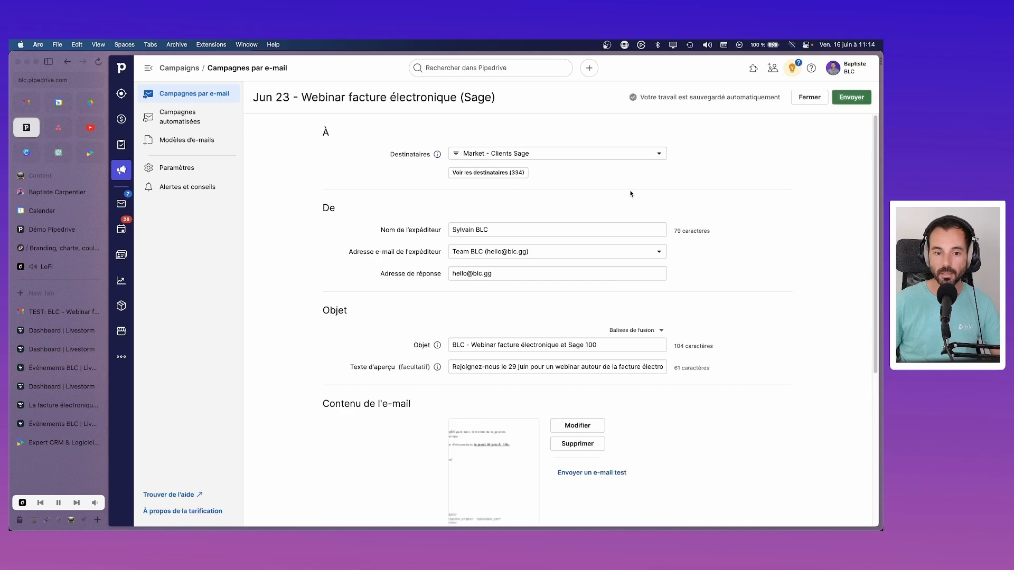
scroll(666, 238, down, 3)
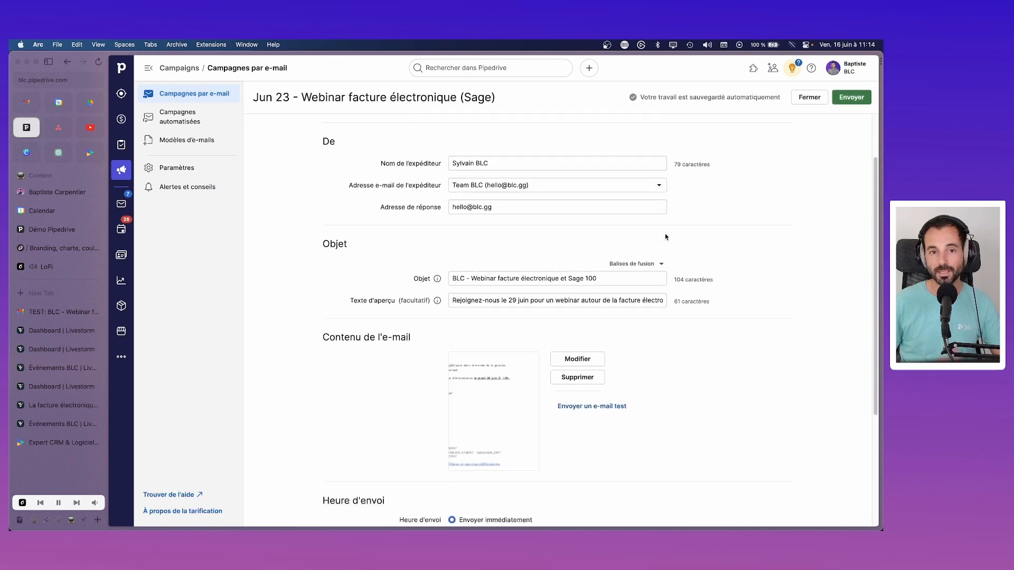